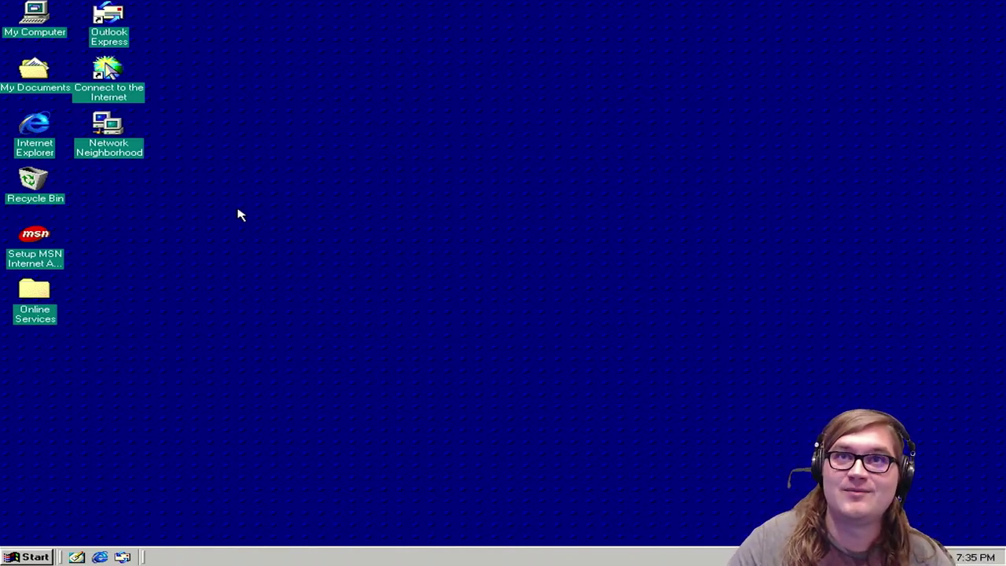
# Step: Open My Computer, check what is on Removable Disk (E:), and return to the drive list
pyautogui.press('super+e')
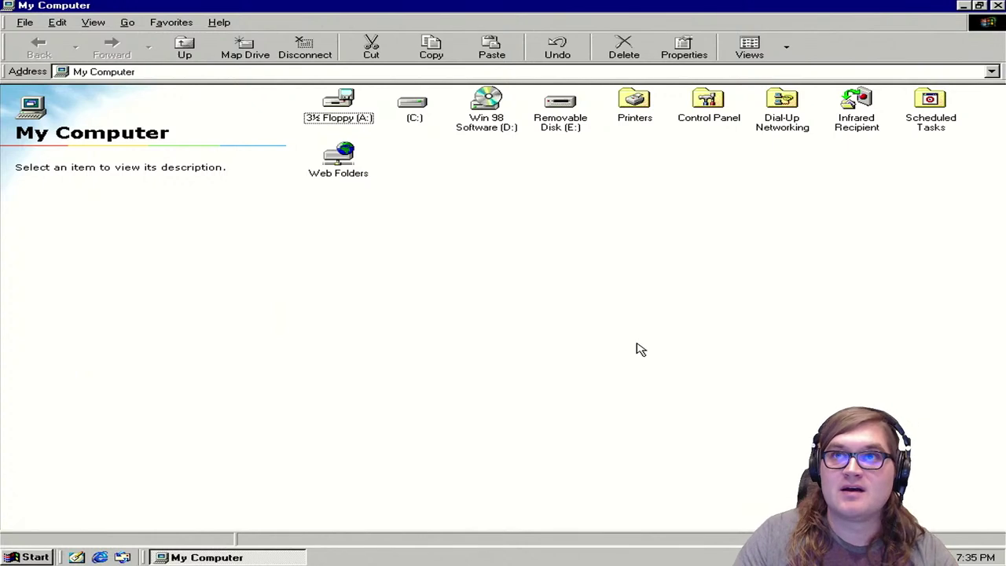
pyautogui.doubleClick(561, 96)
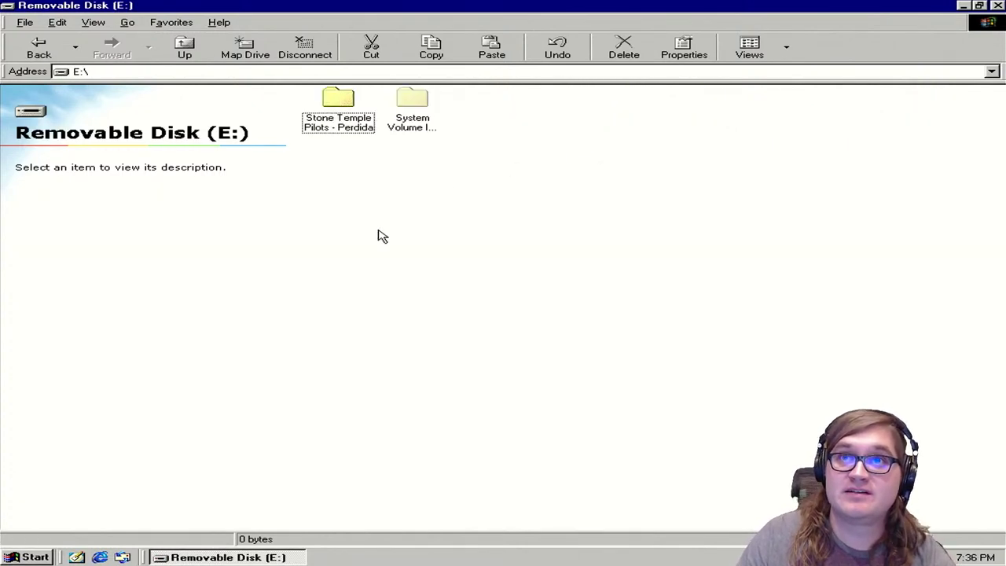
pyautogui.click(400, 123)
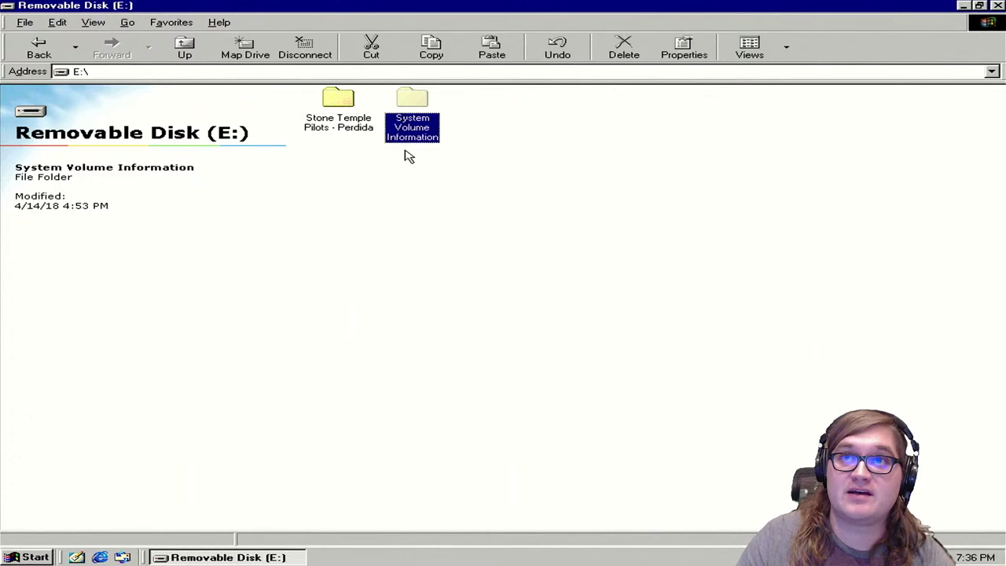
pyautogui.click(413, 203)
pyautogui.click(185, 47)
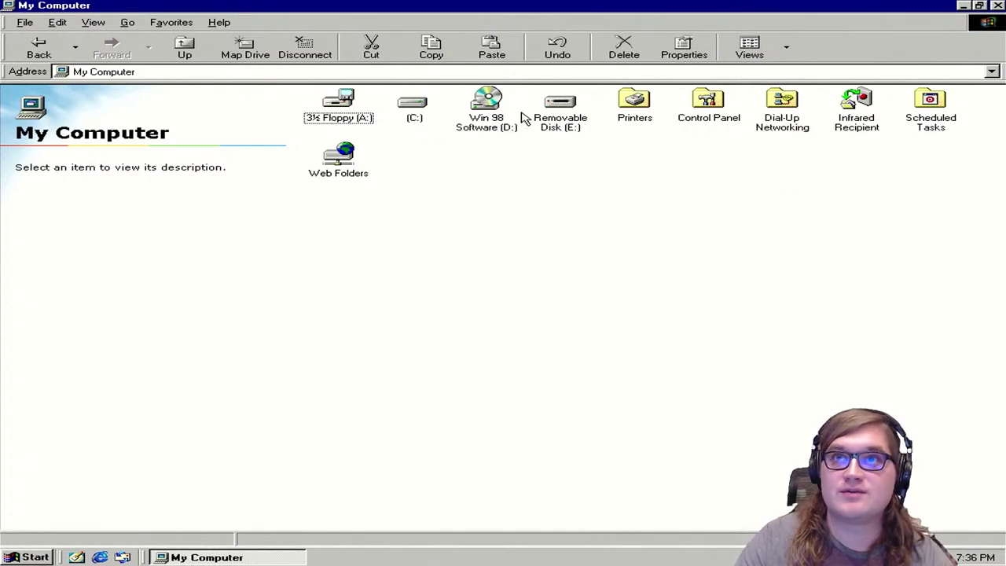
# Step: Copy the BORLAND C++.zip archive from the Win 98 Software (D:) disc to the clipboard
pyautogui.doubleClick(487, 108)
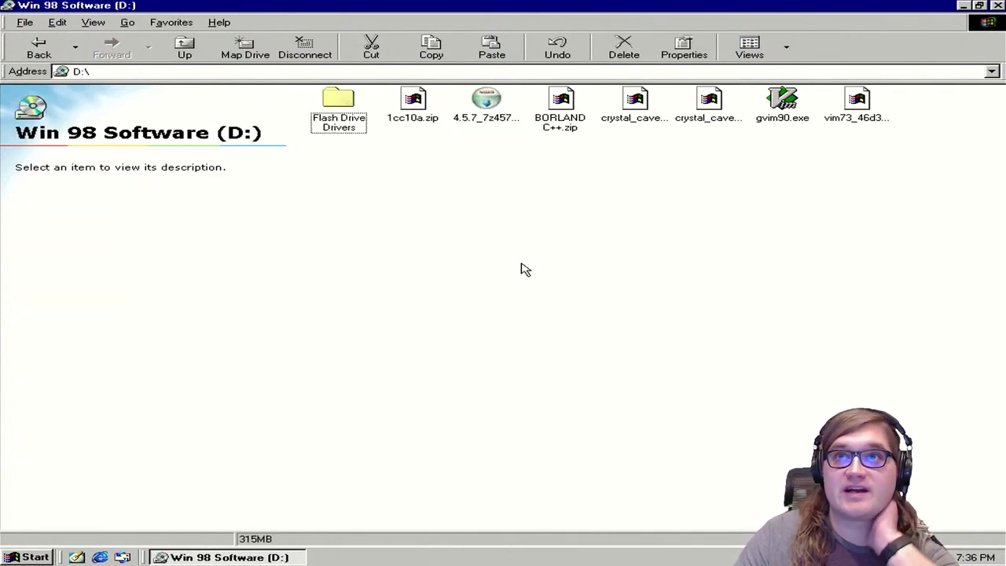
pyautogui.click(485, 101)
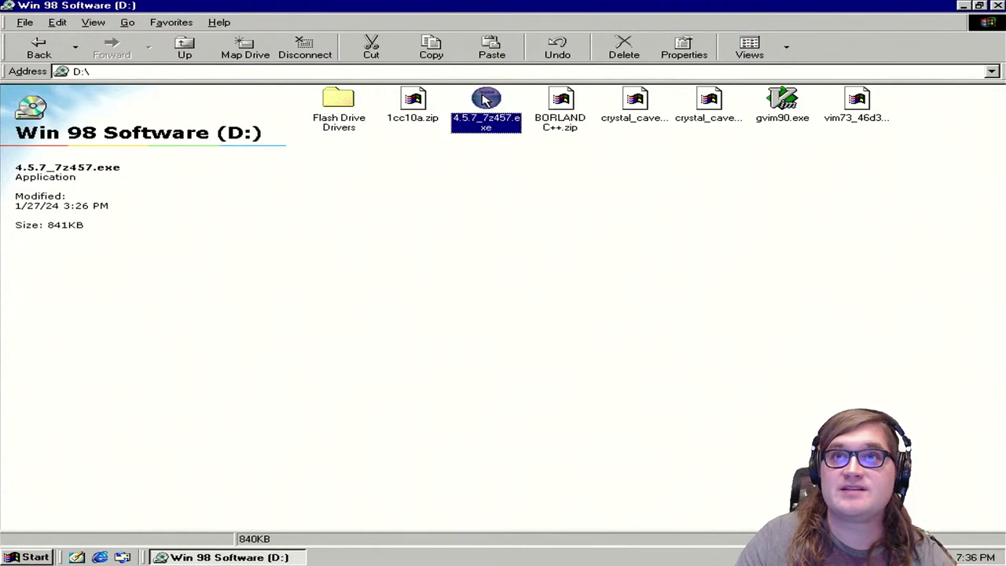
pyautogui.click(470, 172)
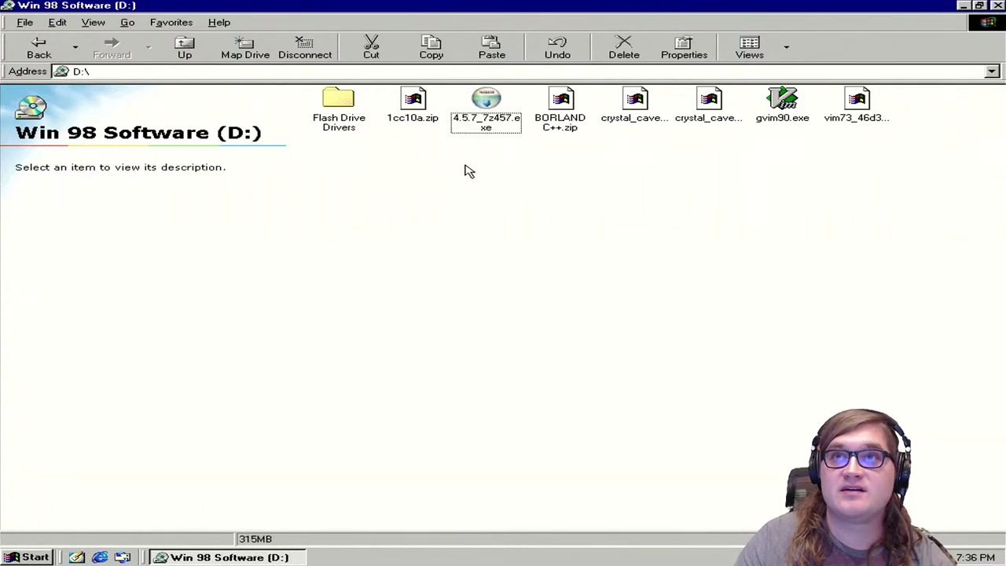
pyautogui.click(574, 130)
pyautogui.rightClick(560, 92)
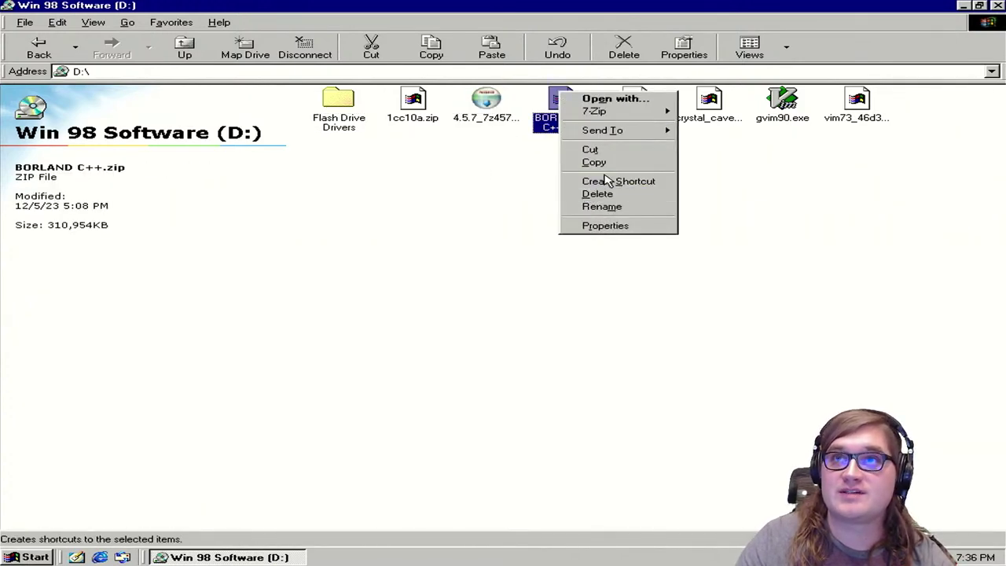
pyautogui.click(603, 162)
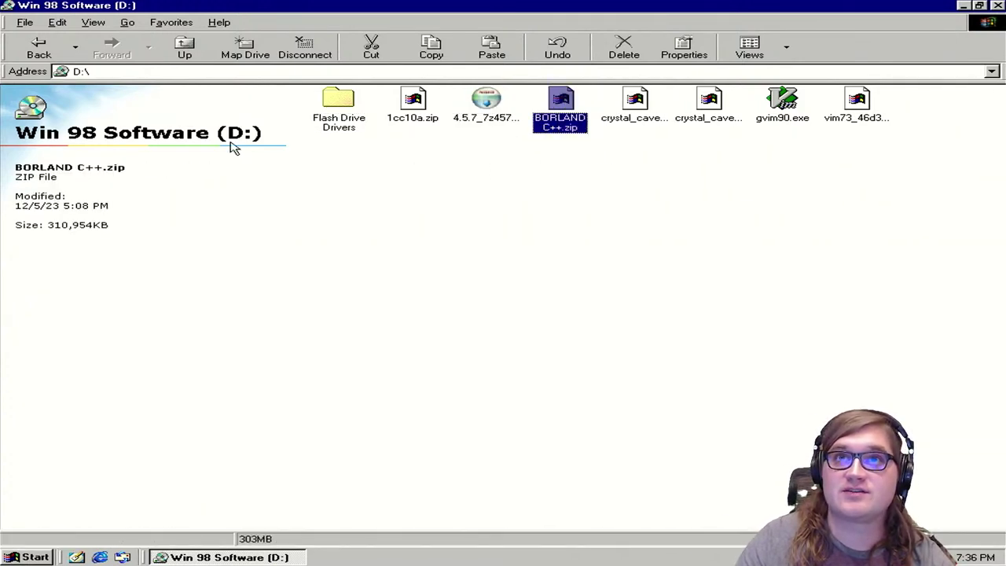
# Step: Create a new folder named Temp in the root of drive C:
pyautogui.click(209, 58)
pyautogui.doubleClick(414, 110)
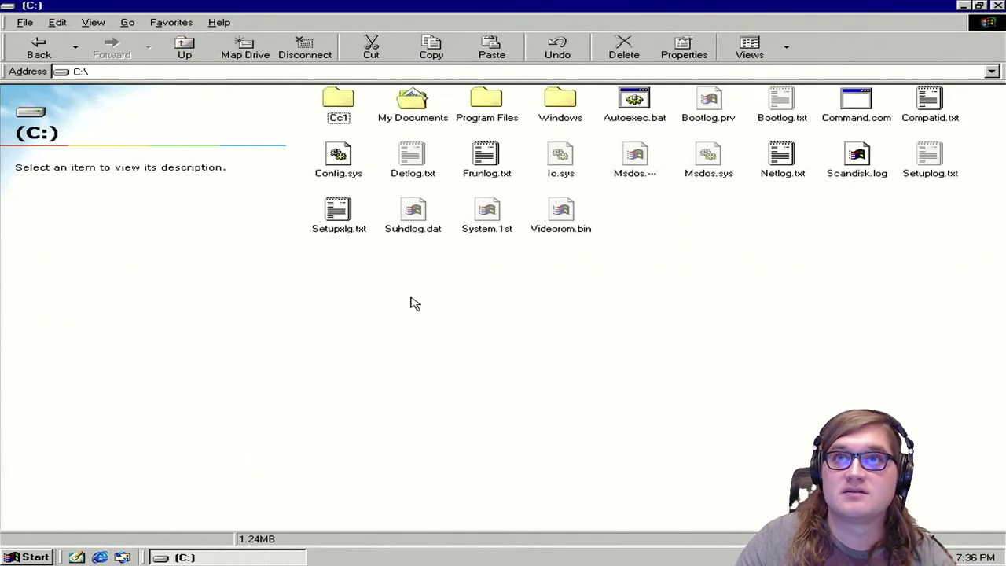
pyautogui.rightClick(471, 350)
pyautogui.moveTo(558, 480)
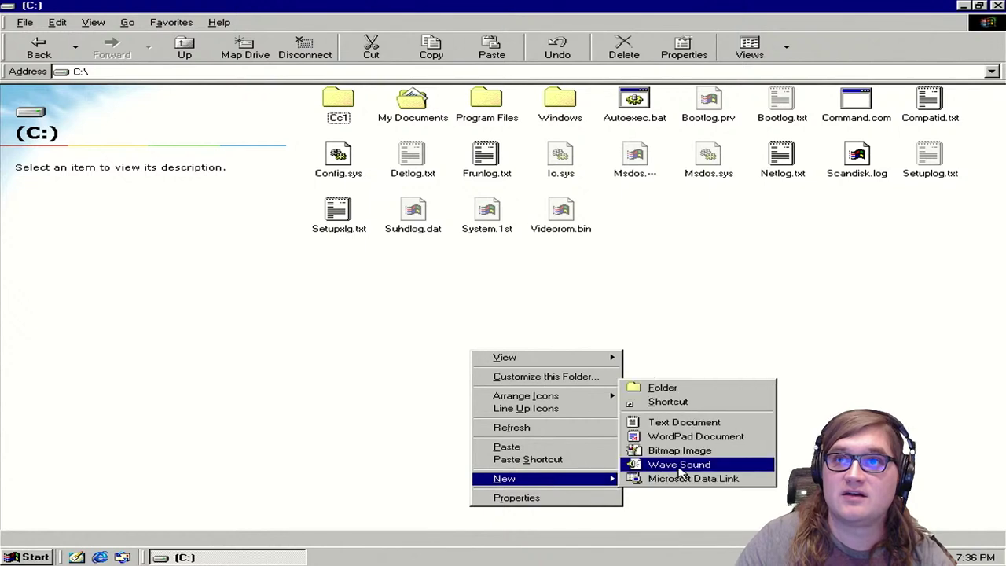
pyautogui.click(696, 387)
pyautogui.write('T')
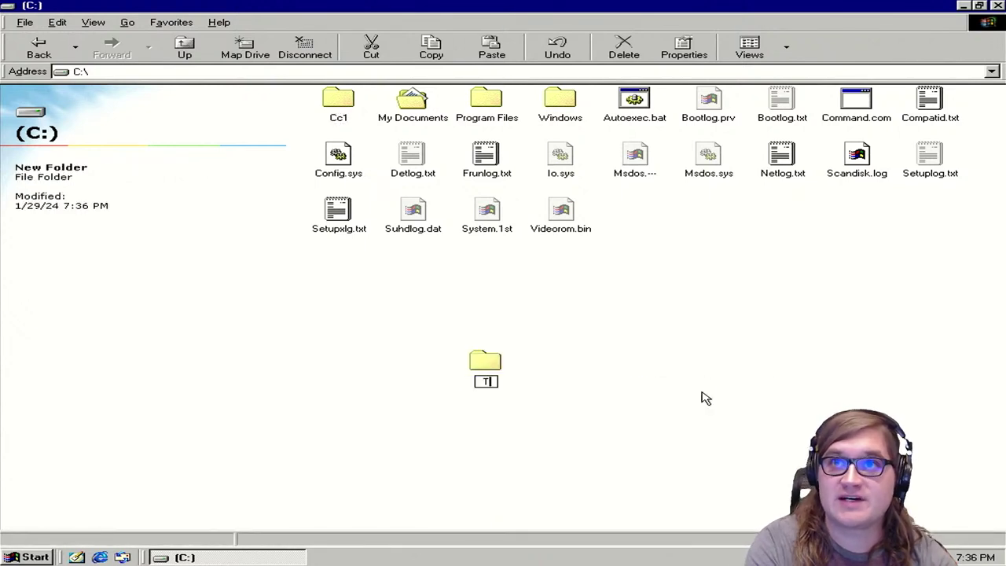
pyautogui.write('emp')
pyautogui.press('Return')
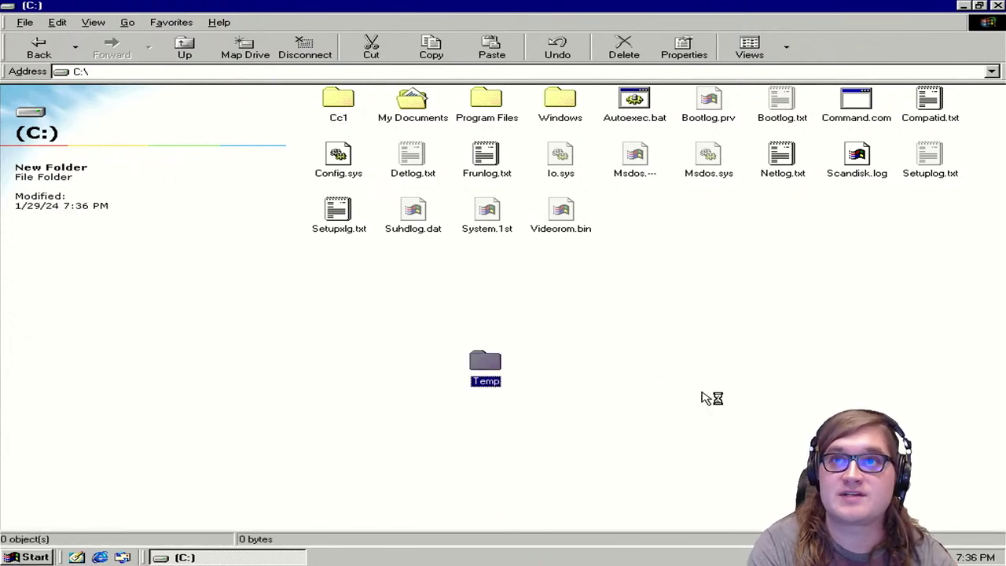
# Step: Paste BORLAND C++.zip into C:\Temp, decline replacing the duplicate file, and move the copy progress window toward the middle
pyautogui.press('Return')
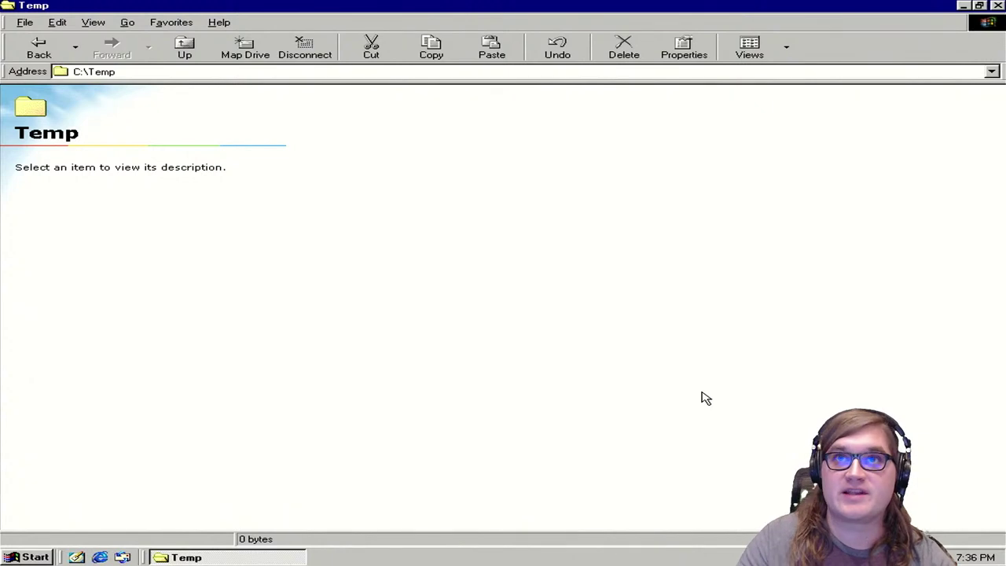
pyautogui.hotkey('ctrl', 'v')
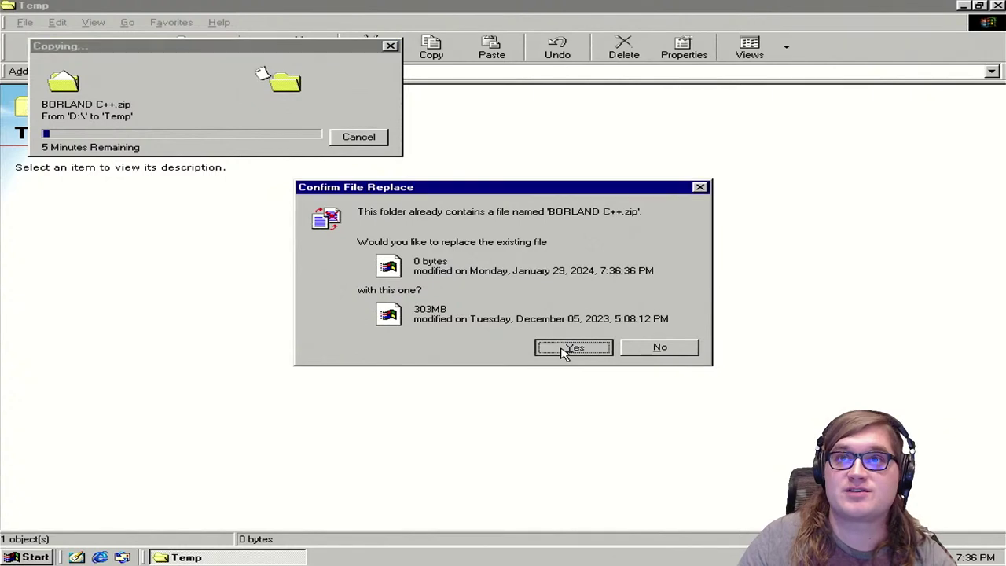
pyautogui.click(562, 348)
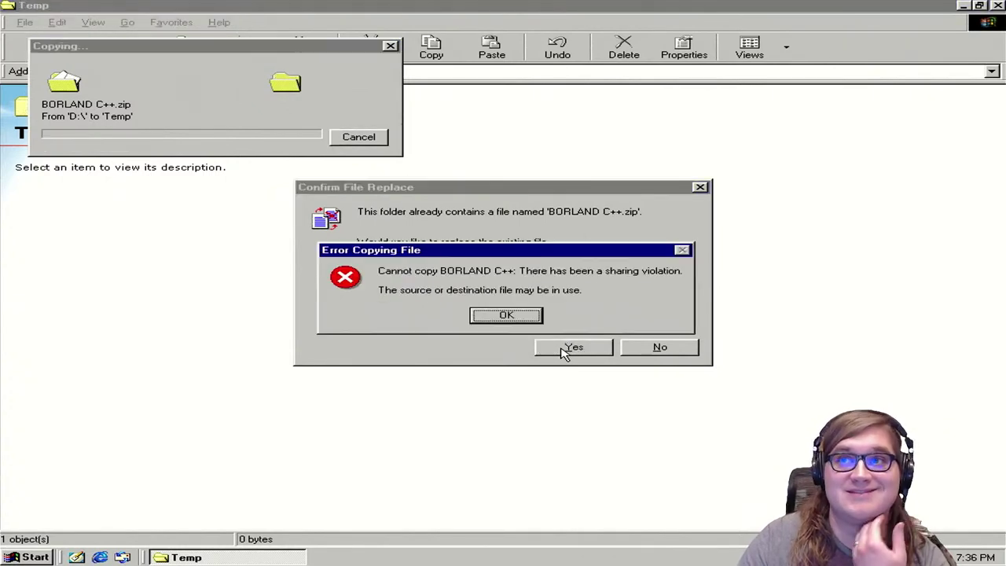
pyautogui.click(504, 317)
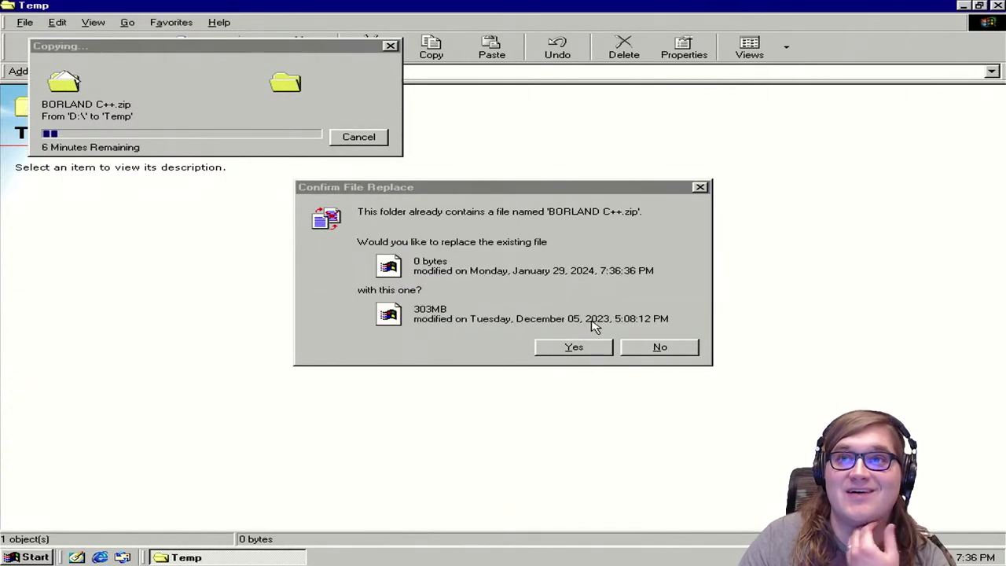
pyautogui.click(659, 346)
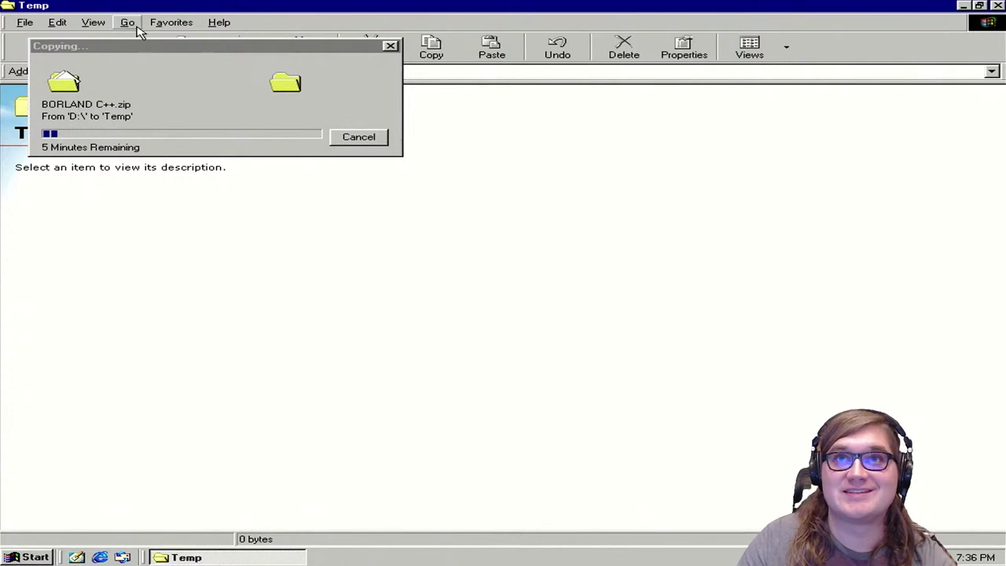
pyautogui.moveTo(146, 49); pyautogui.dragTo(354, 289)
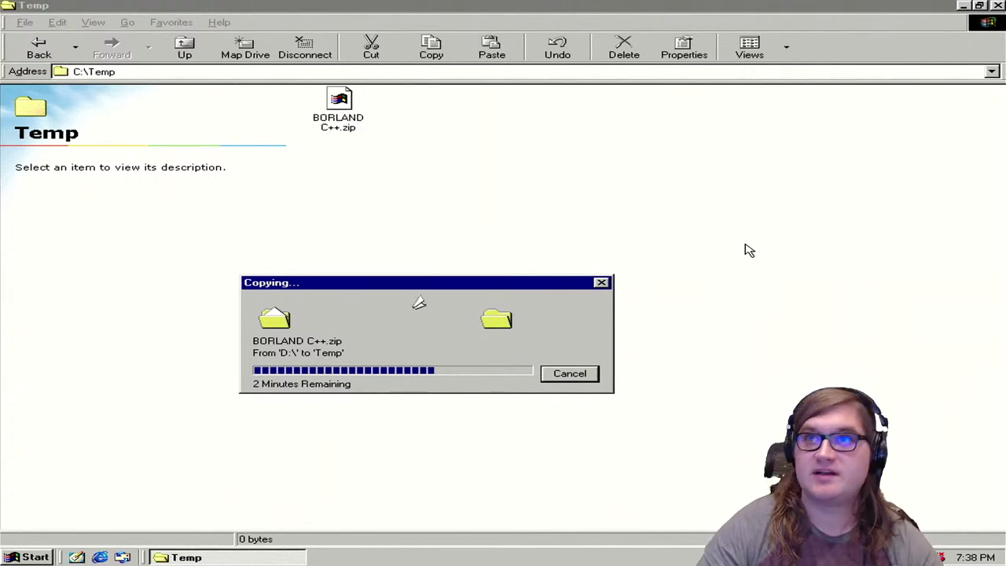
pyautogui.click(18, 557)
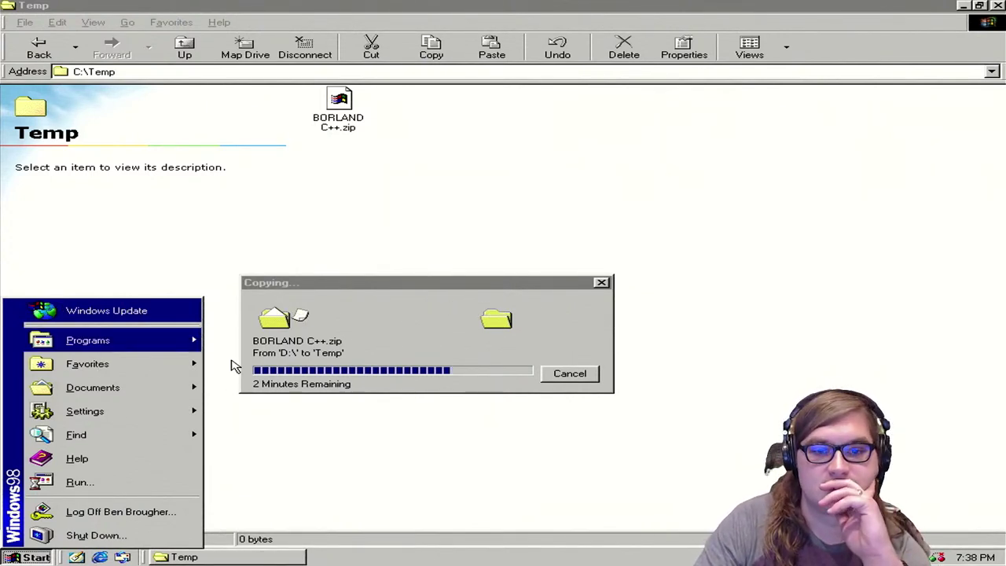
pyautogui.press('Escape')
pyautogui.press('Escape')
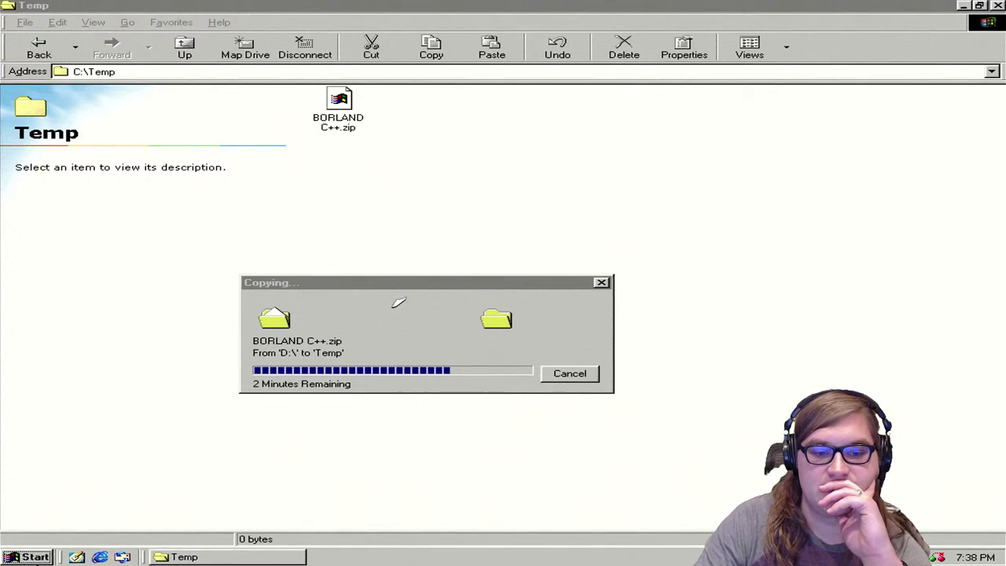
# Step: Launch the 7-Zip file manager while the archive is copying and move the copy progress window out of the way
pyautogui.click(35, 556)
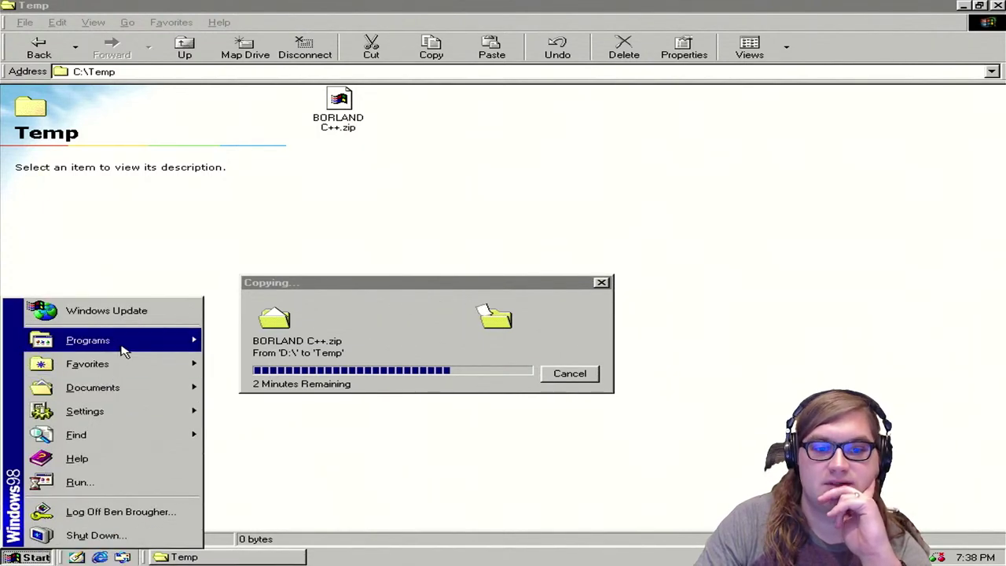
pyautogui.moveTo(126, 344)
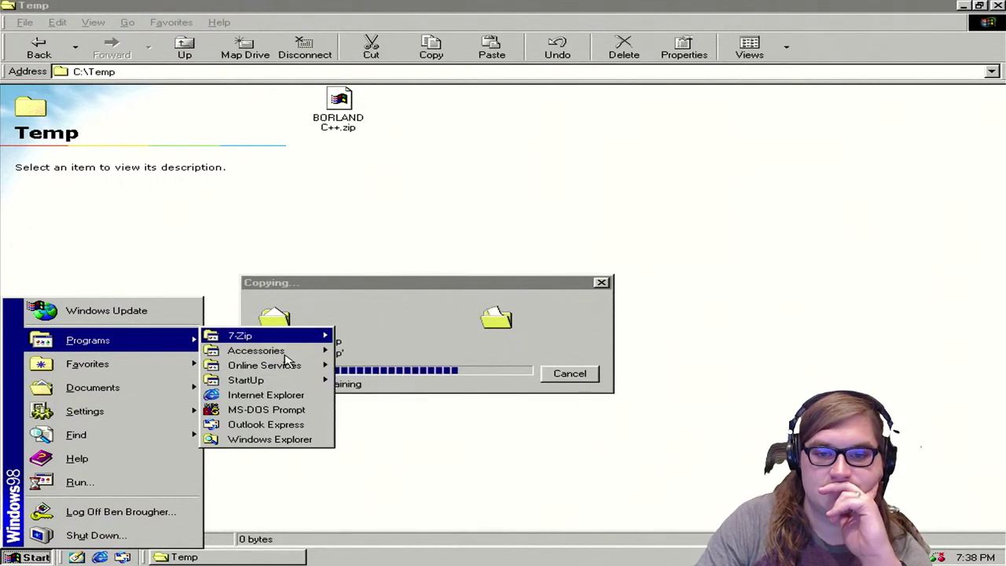
pyautogui.moveTo(322, 344)
pyautogui.click(354, 338)
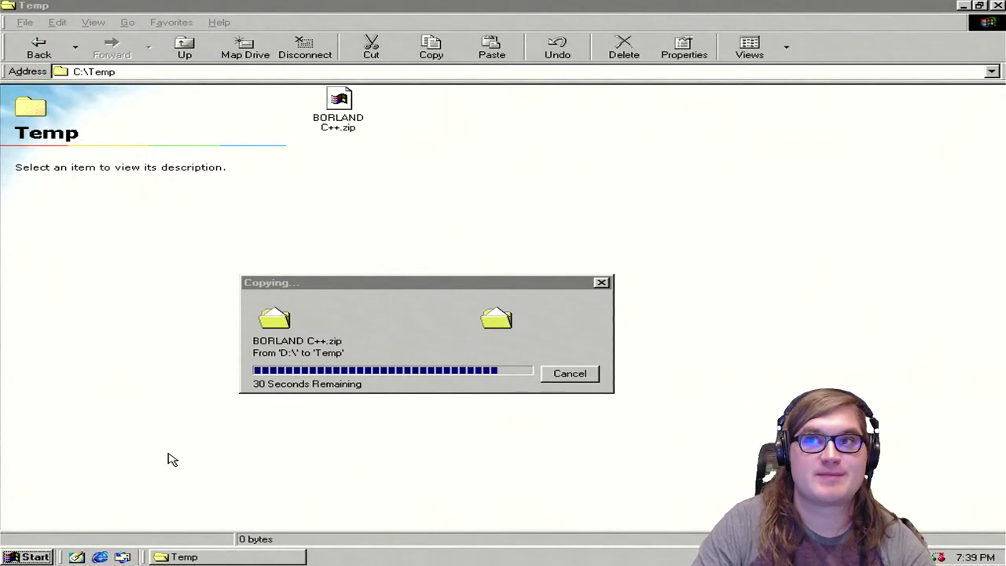
pyautogui.click(330, 280)
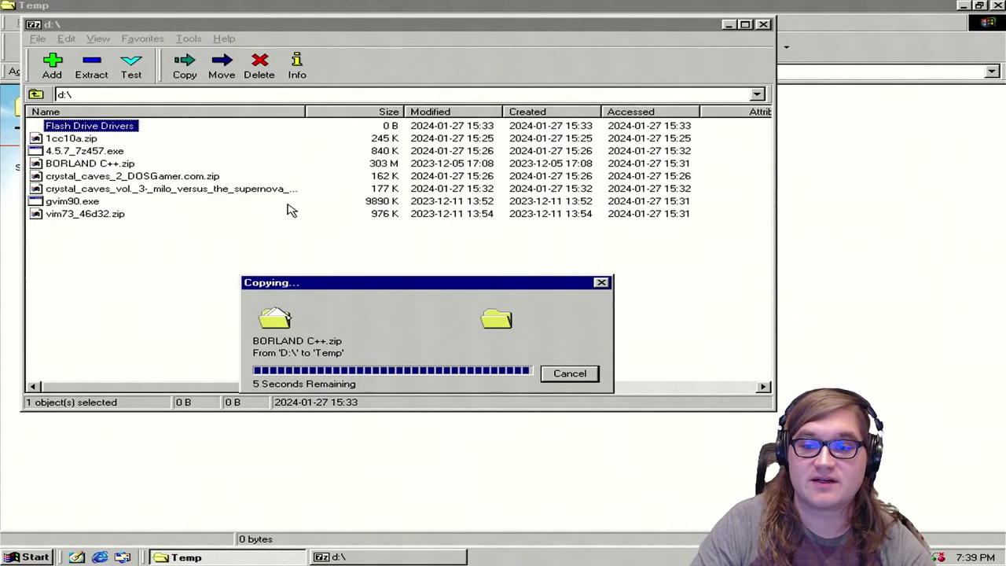
pyautogui.moveTo(357, 290); pyautogui.dragTo(733, 421)
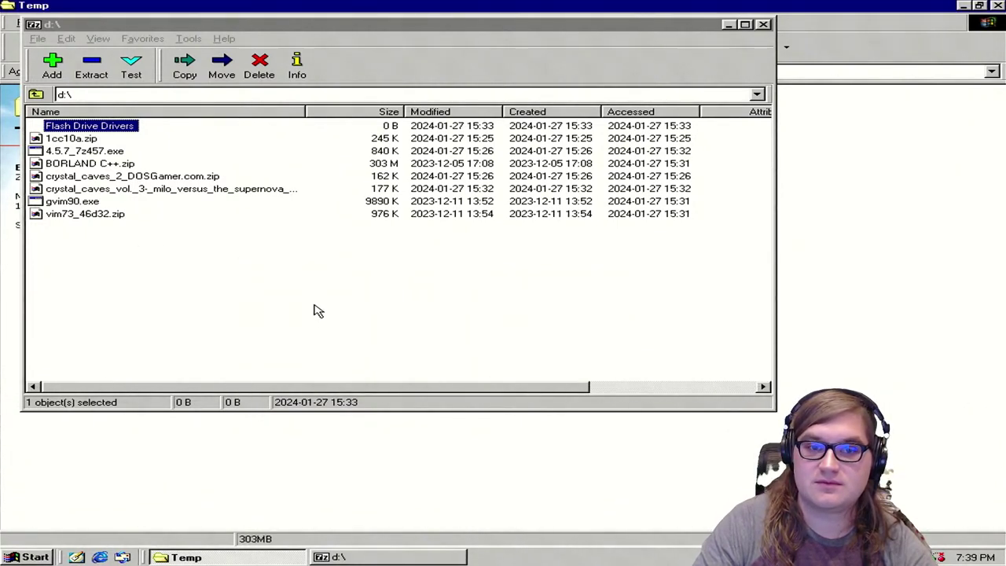
# Step: Browse to c:\Temp in 7-Zip and open BORLAND C++.zip down to its BORLAND C++\BorlandC folder
pyautogui.click(122, 289)
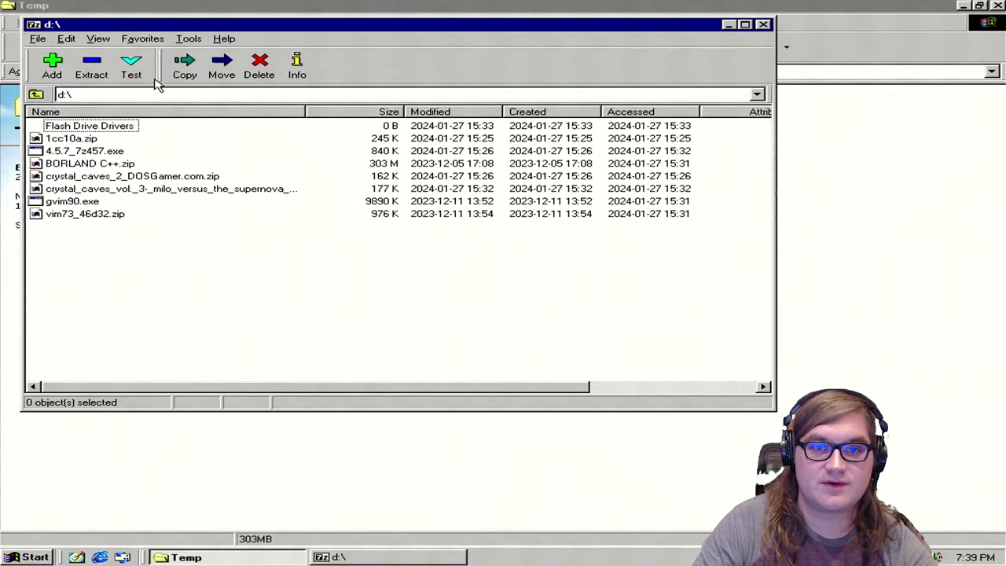
pyautogui.click(36, 95)
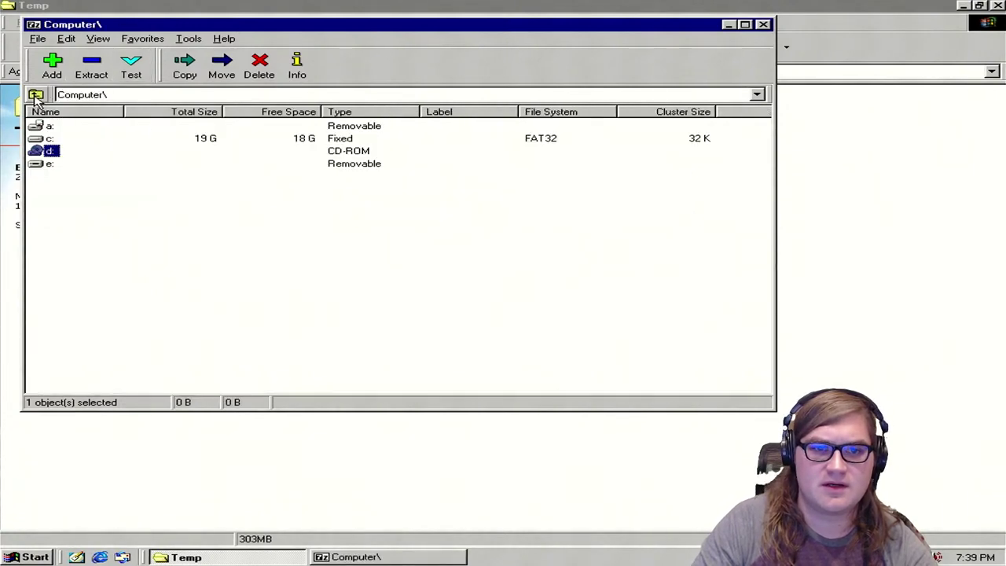
pyautogui.doubleClick(49, 138)
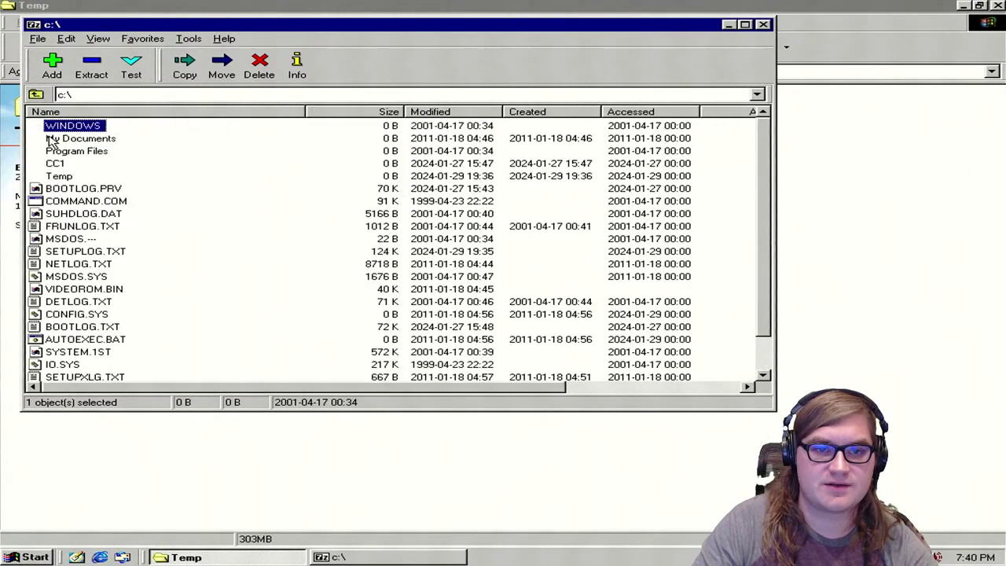
pyautogui.doubleClick(78, 176)
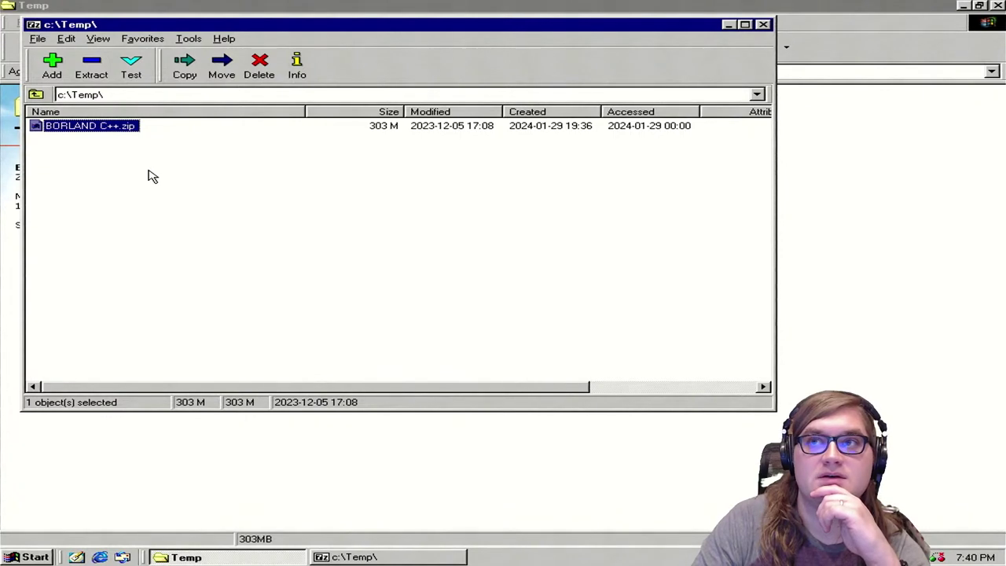
pyautogui.doubleClick(90, 125)
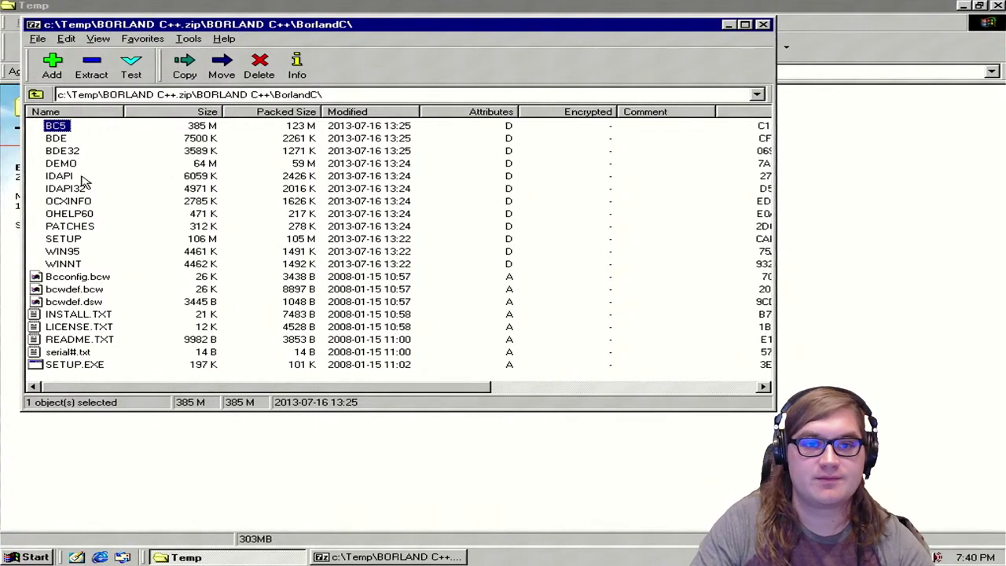
# Step: Extract all files and folders of the archive's BorlandC folder to c:\Temp\Borland
pyautogui.click(55, 203)
pyautogui.hotkey('ctrl', 'a')
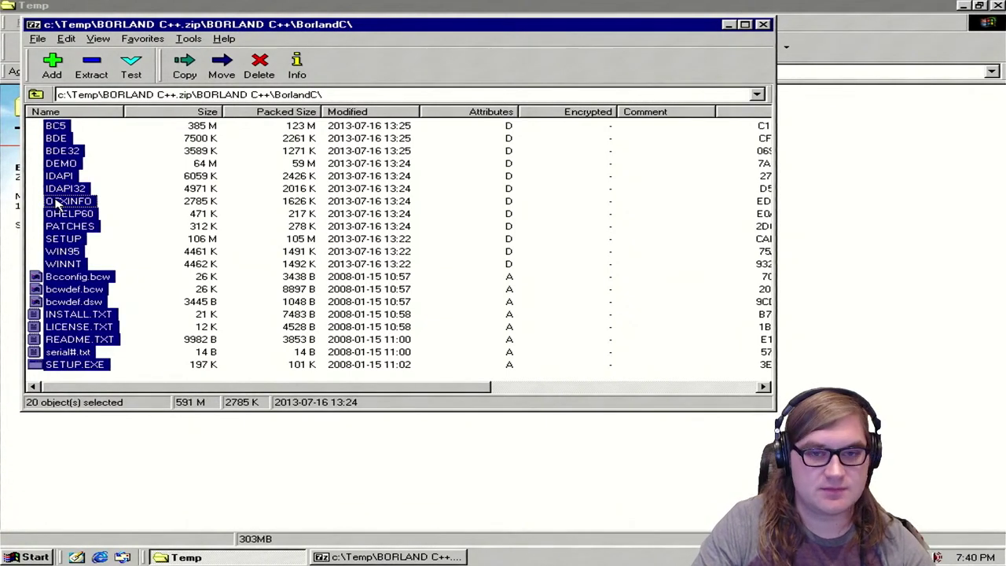
pyautogui.click(91, 64)
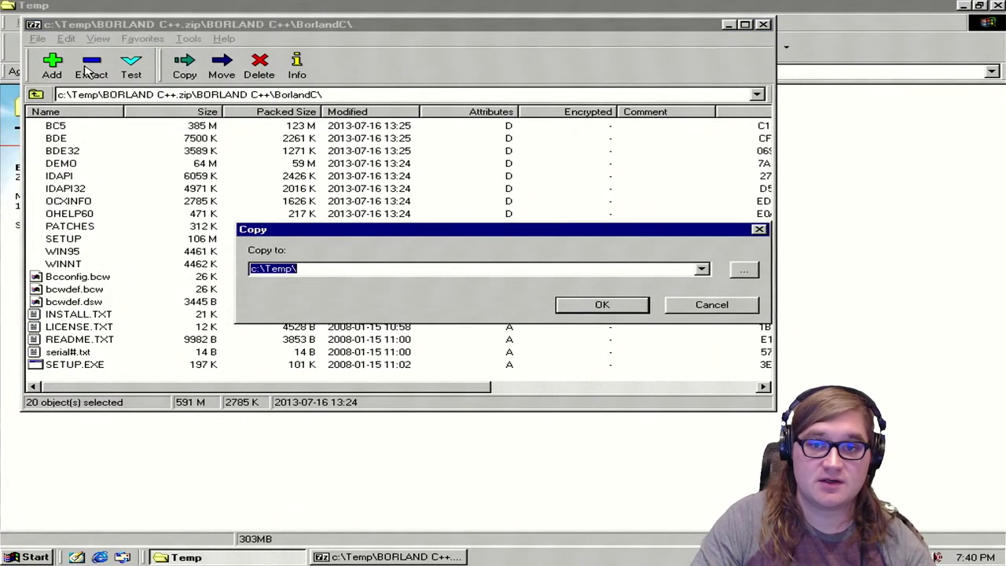
pyautogui.click(410, 269)
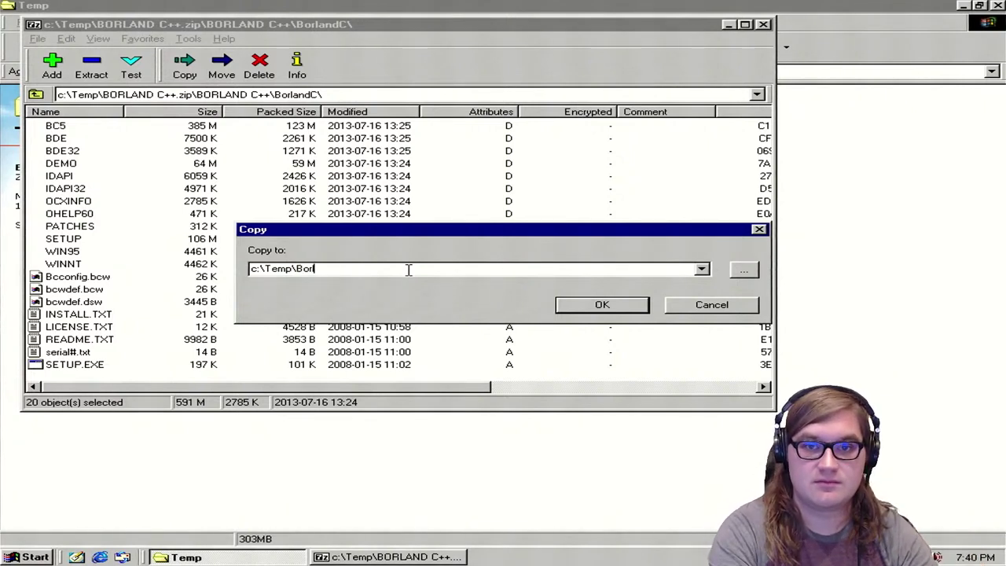
pyautogui.write('Borland')
pyautogui.press('Return')
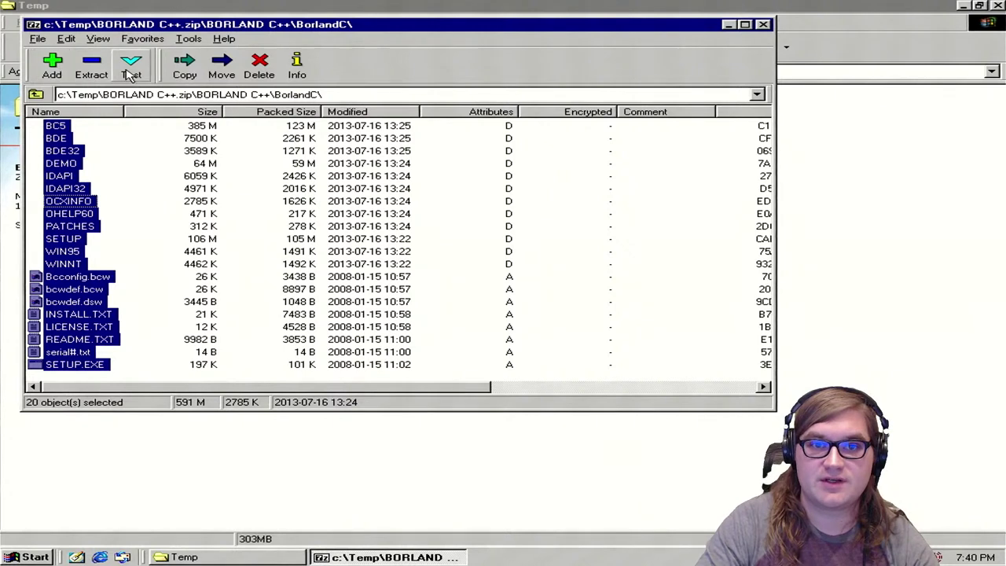
# Step: Go up to the archive's BORLAND C++ folder and extract both BorlandC and Extra include files to a location under c:\Temp
pyautogui.click(34, 95)
pyautogui.click(80, 144)
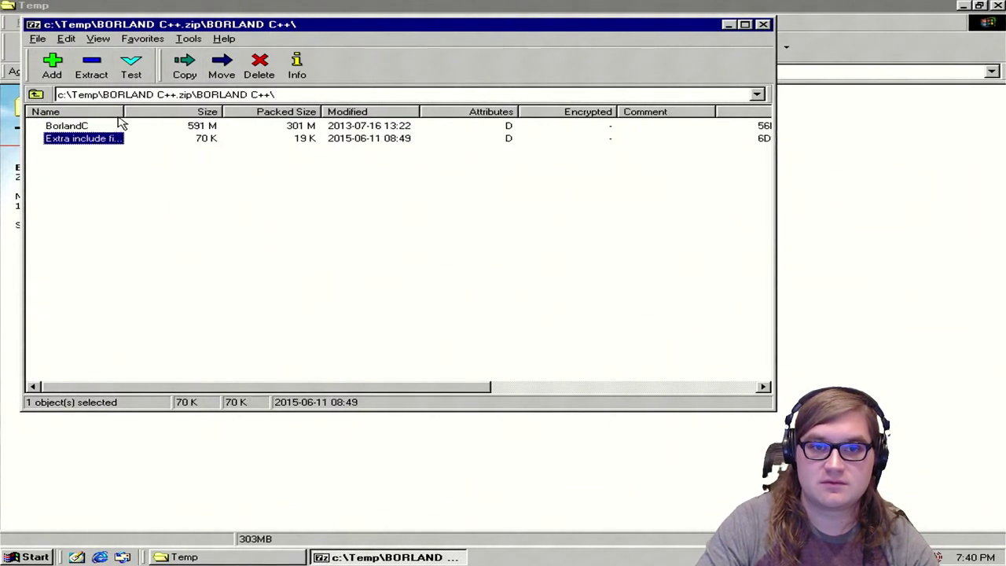
pyautogui.moveTo(122, 112); pyautogui.dragTo(306, 112)
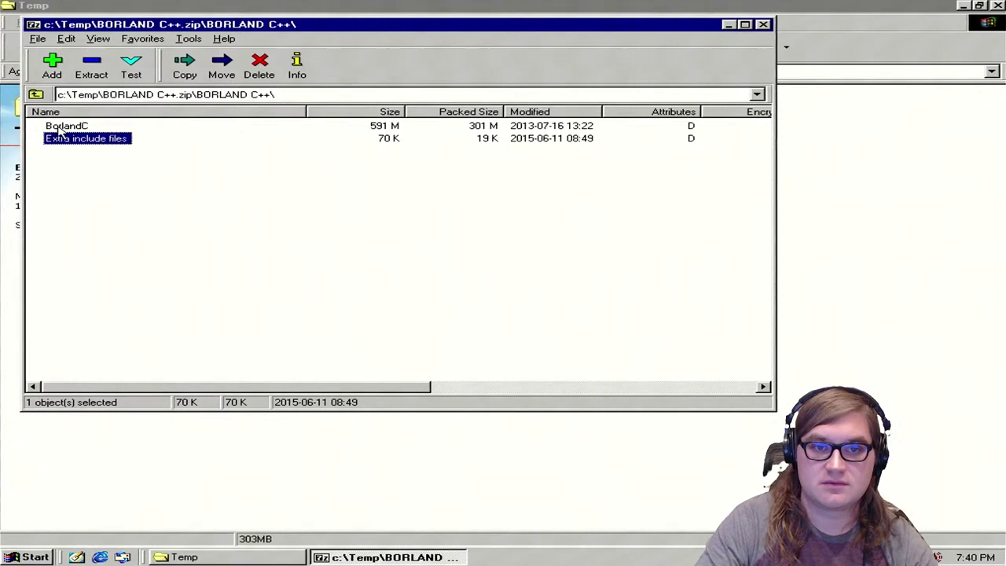
pyautogui.click(59, 128)
pyautogui.keyDown('shift'); pyautogui.click(61, 137); pyautogui.keyUp('shift')
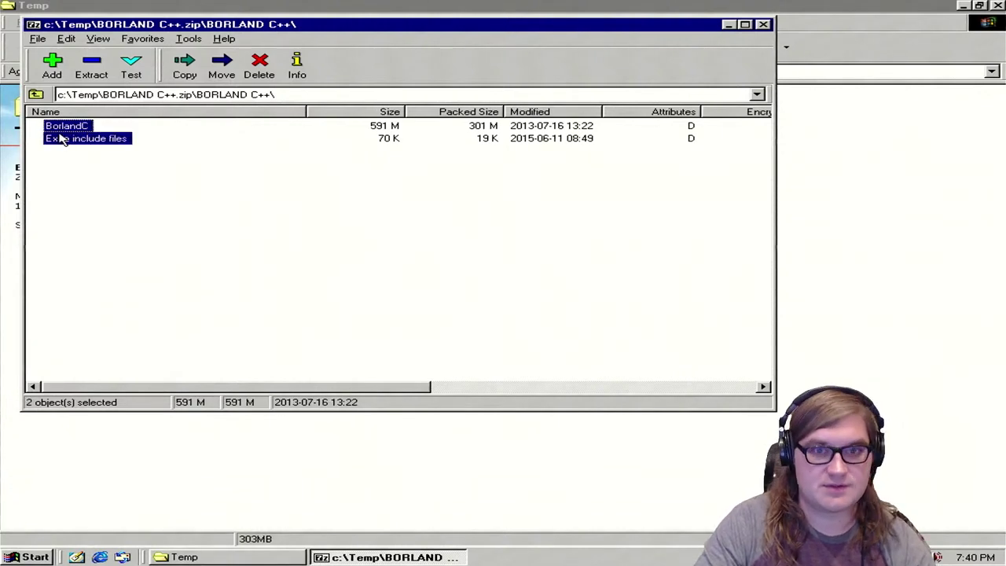
pyautogui.click(92, 70)
pyautogui.click(408, 272)
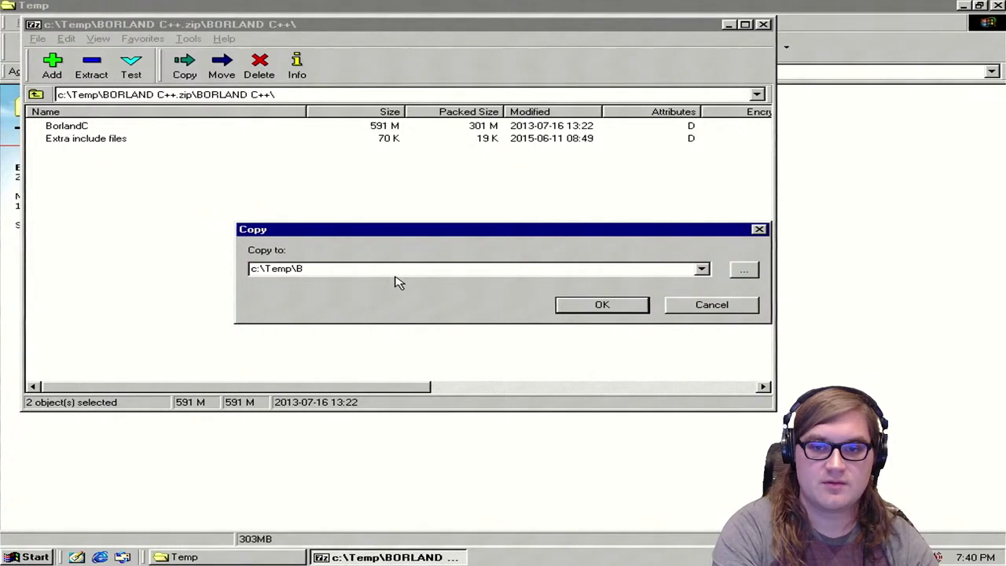
pyautogui.press('Return')
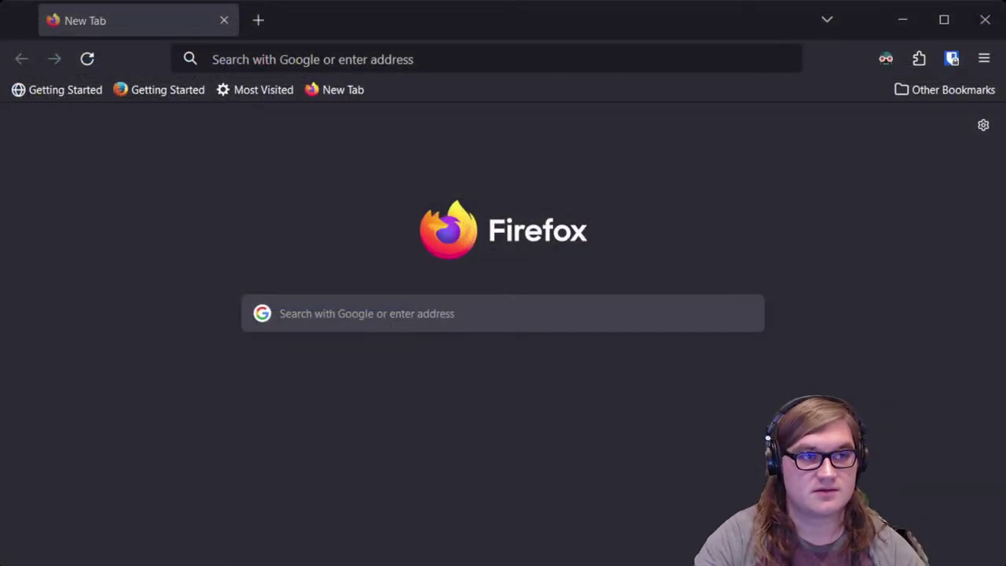
# Step: Switch to Firefox, search the web for "Performance monitoring on windows 98" and read the TechRepublic thread on Performance Monitor from Win98
pyautogui.click(627, 59)
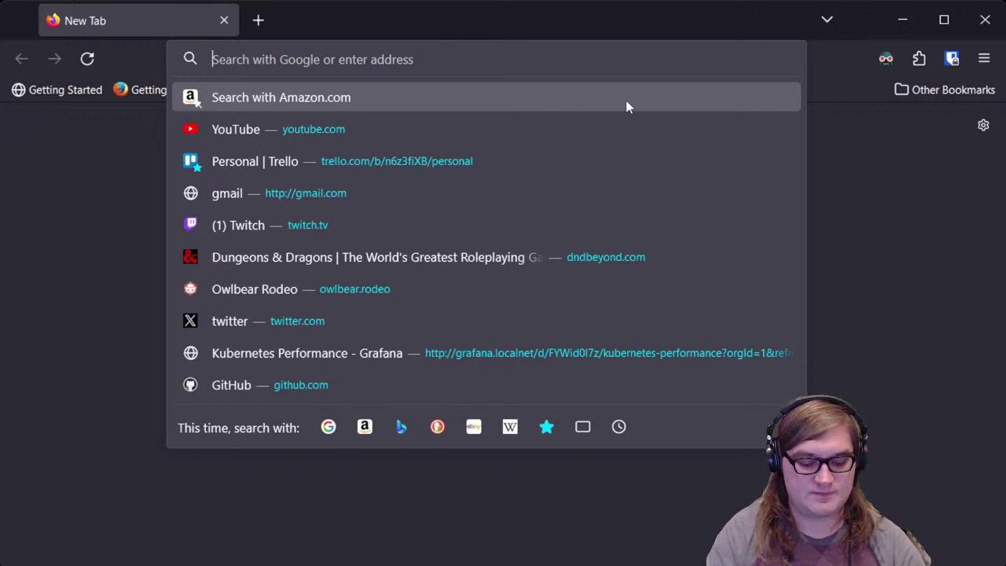
pyautogui.write('Performanc')
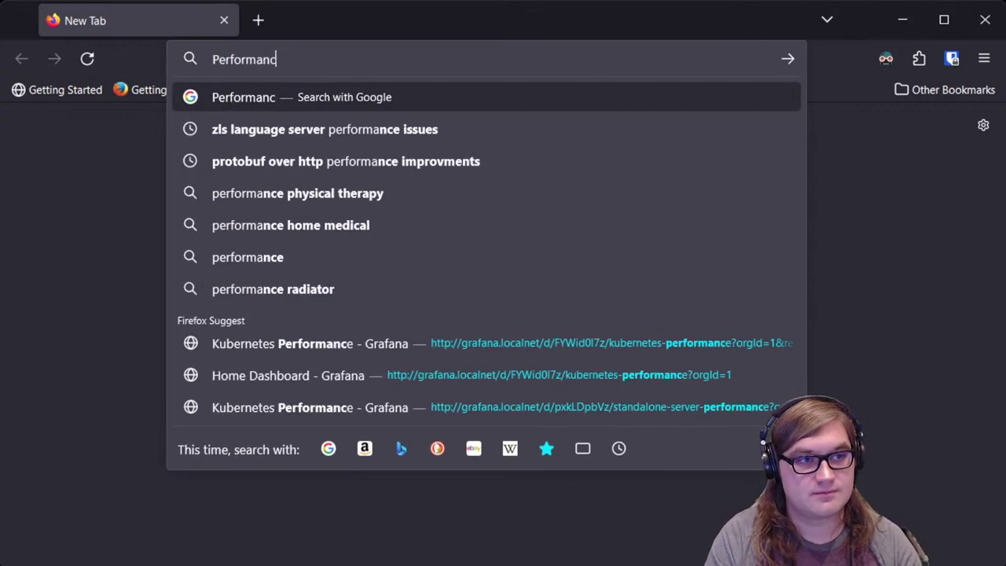
pyautogui.write('e monitoring on w')
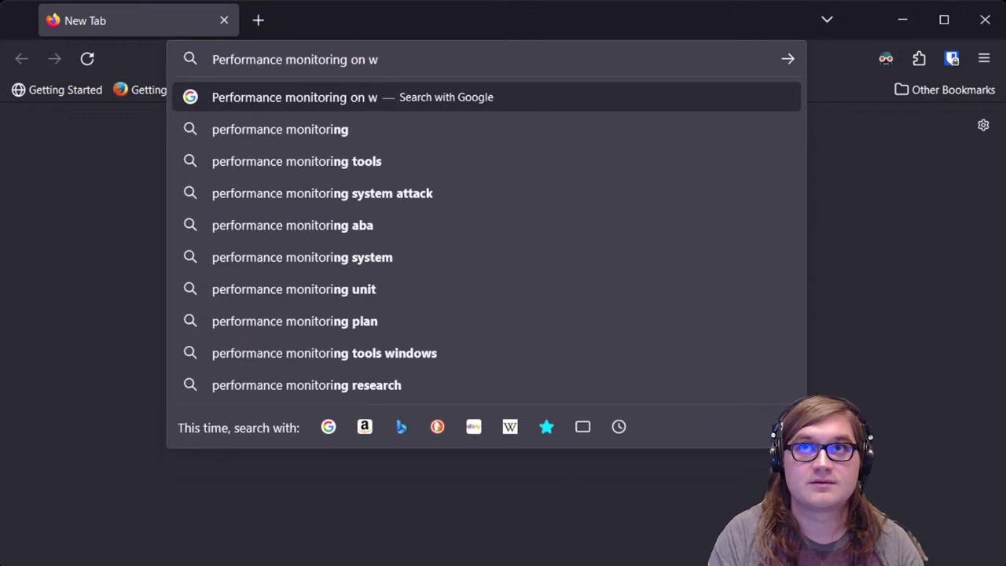
pyautogui.write('indows 98')
pyautogui.press('Return')
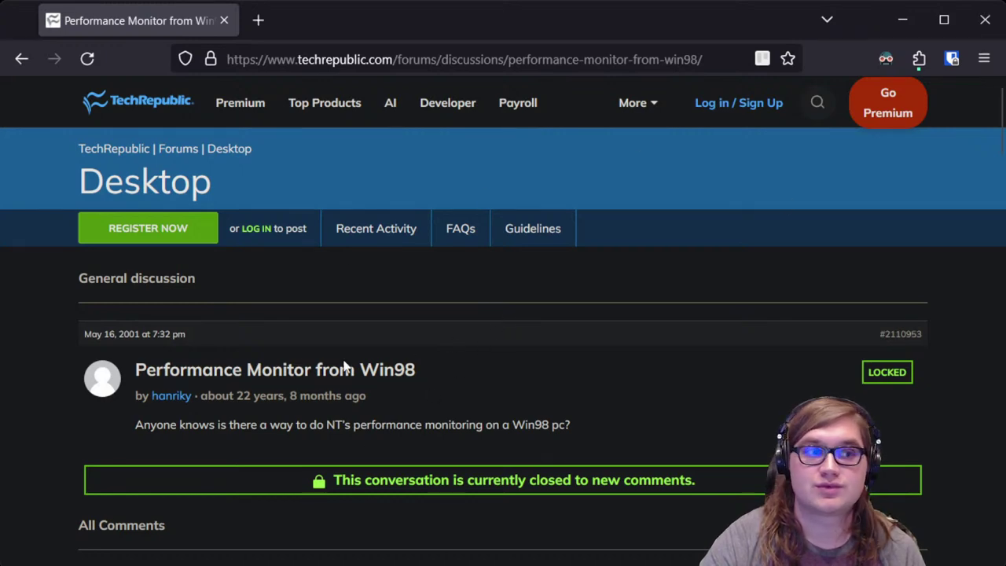
pyautogui.scroll(-5, 603, 418)
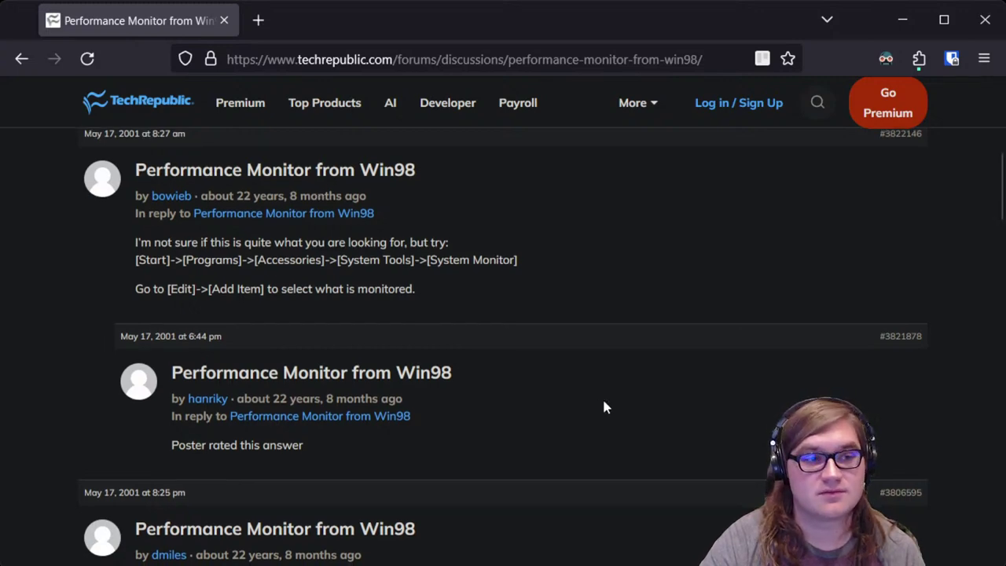
pyautogui.scroll(1, 602, 406)
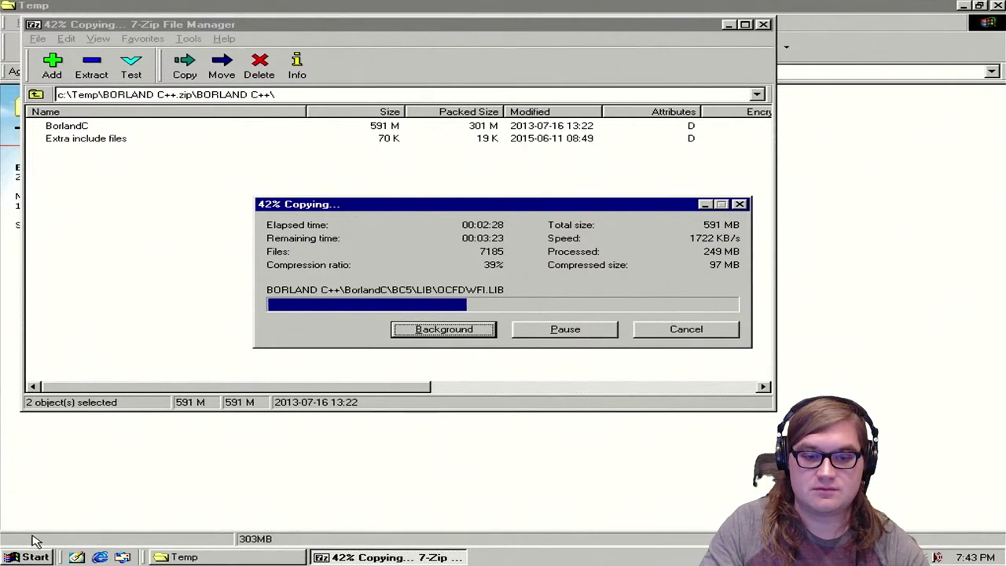
# Step: Look through the Windows 98 Accessories program groups, including System Tools, for the System Monitor utility
pyautogui.click(11, 557)
pyautogui.moveTo(142, 339)
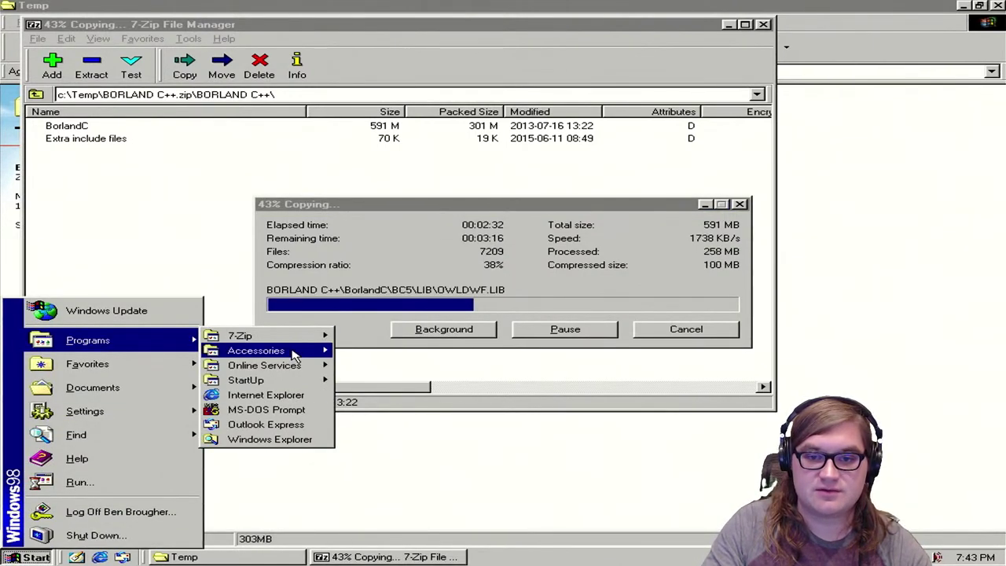
pyautogui.moveTo(316, 356)
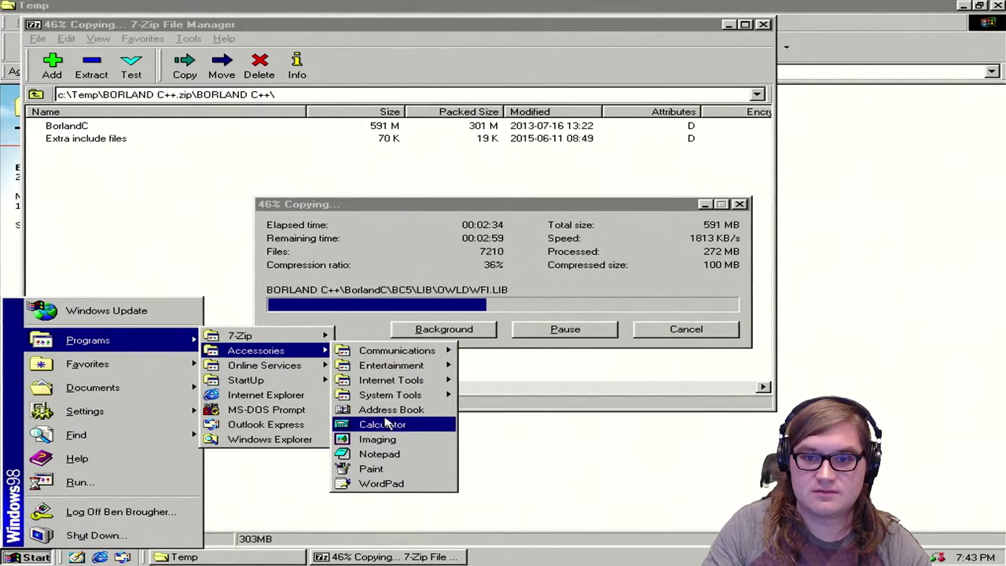
pyautogui.moveTo(449, 399)
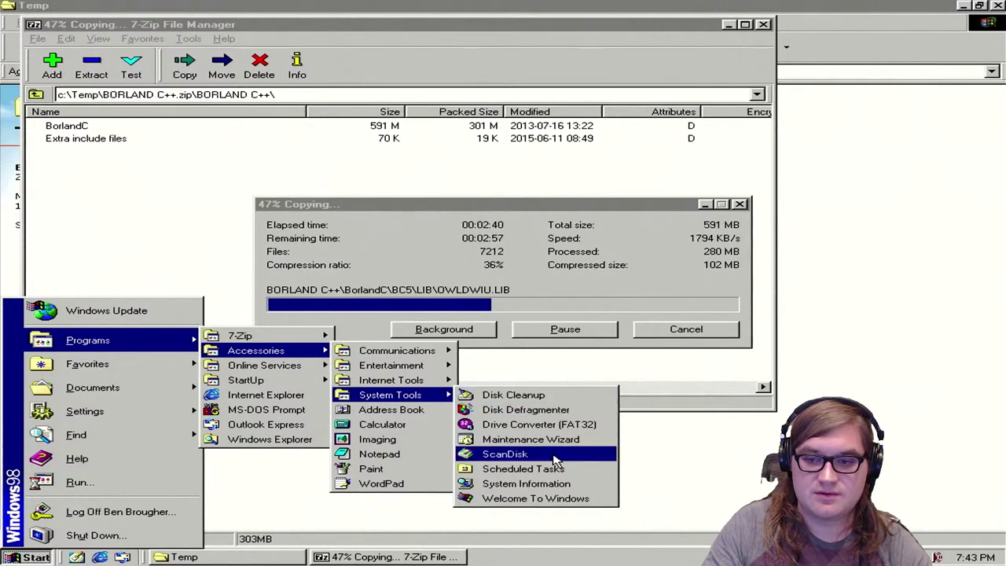
pyautogui.moveTo(414, 386)
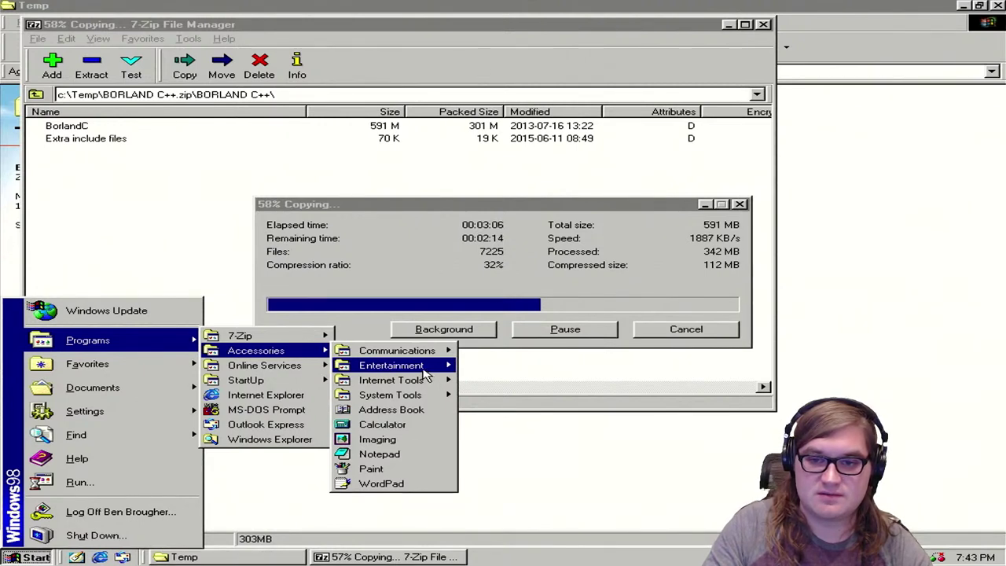
pyautogui.moveTo(432, 366)
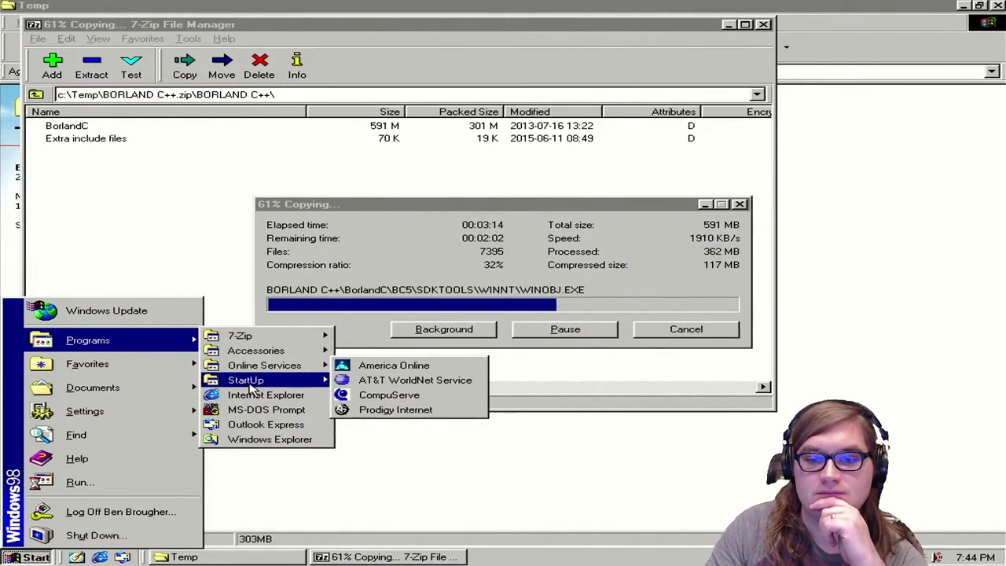
pyautogui.moveTo(248, 385)
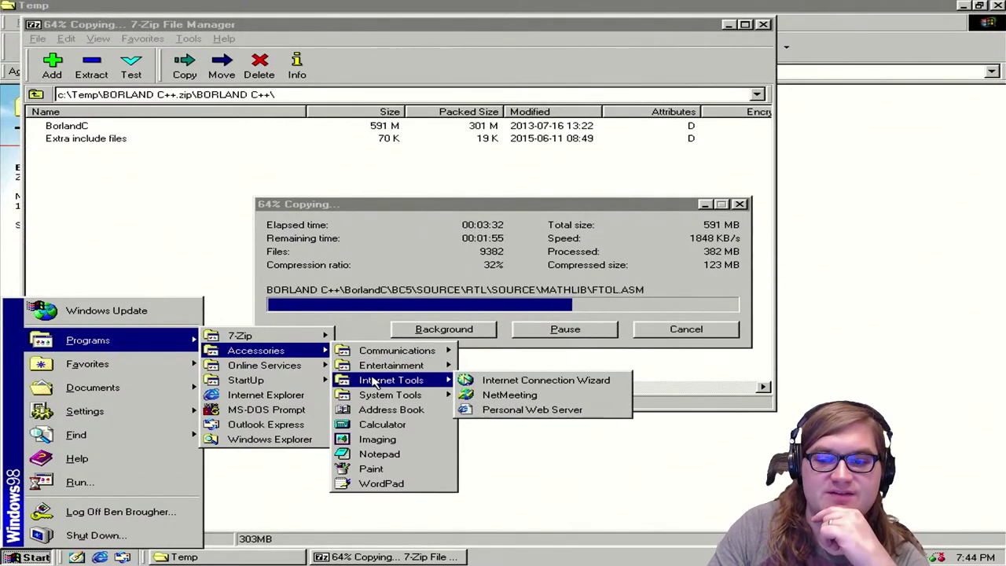
pyautogui.moveTo(374, 400)
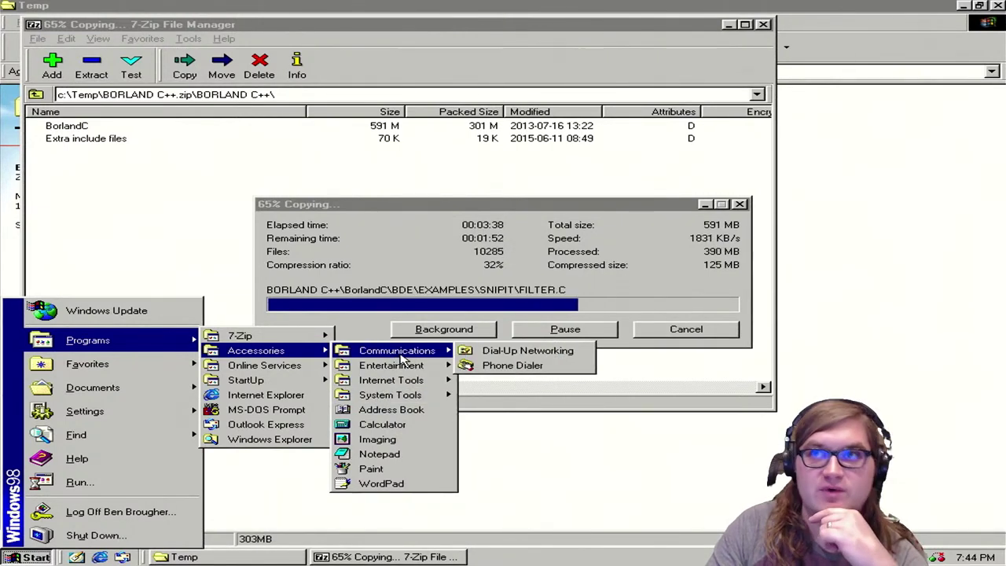
pyautogui.moveTo(233, 368)
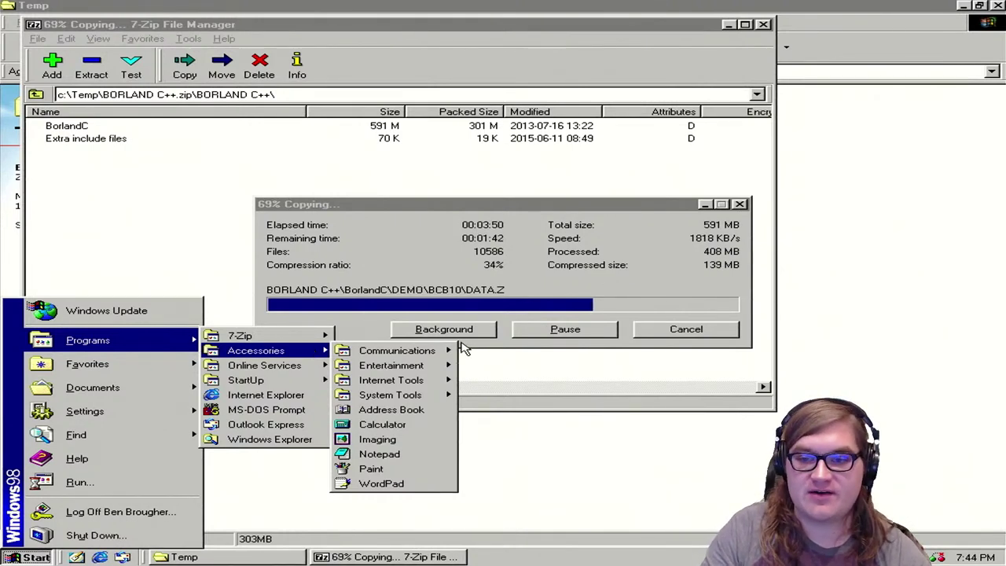
pyautogui.click(553, 264)
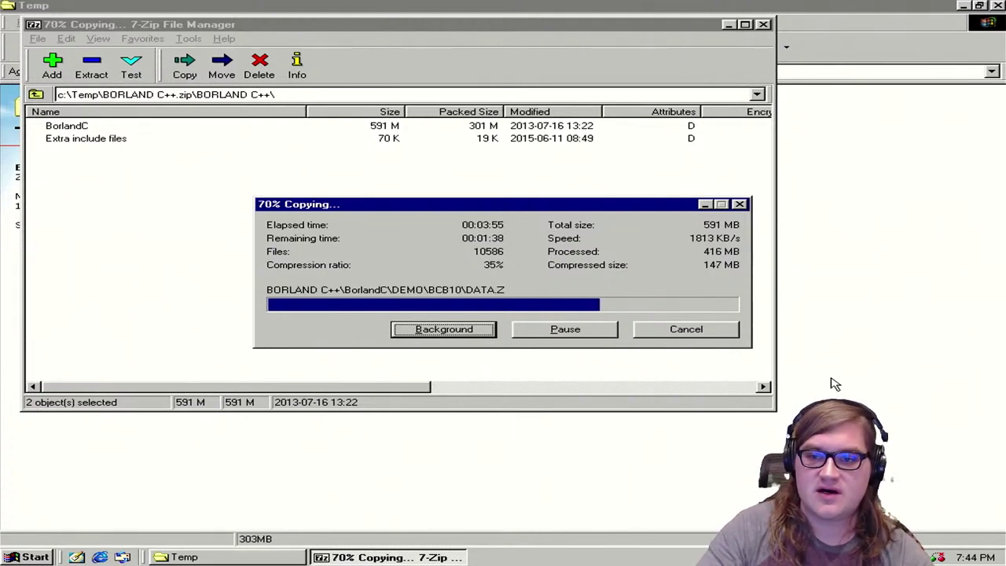
# Step: Open the Windows Control Panel
pyautogui.click(24, 558)
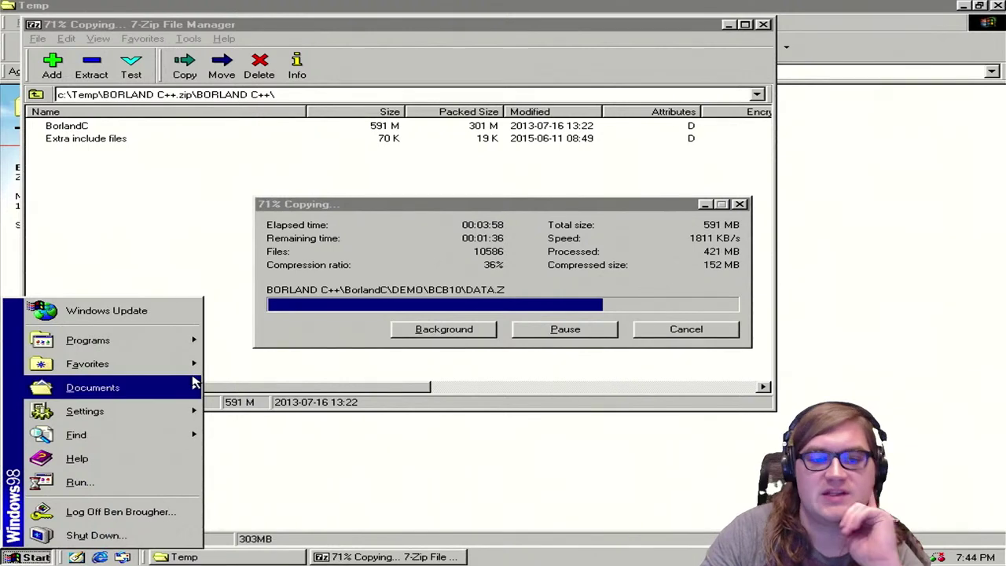
pyautogui.moveTo(182, 341)
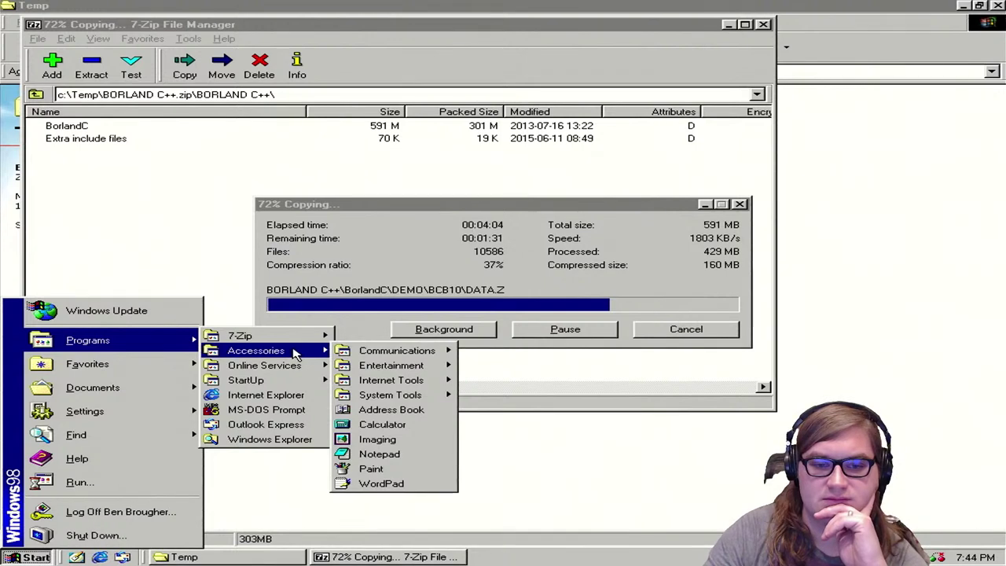
pyautogui.moveTo(130, 417)
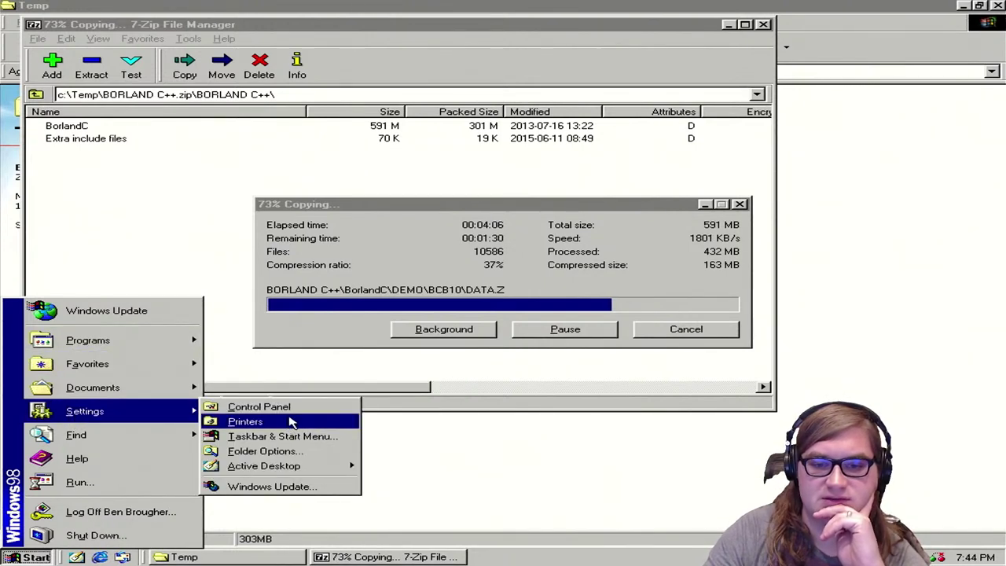
pyautogui.click(296, 417)
pyautogui.click(295, 417)
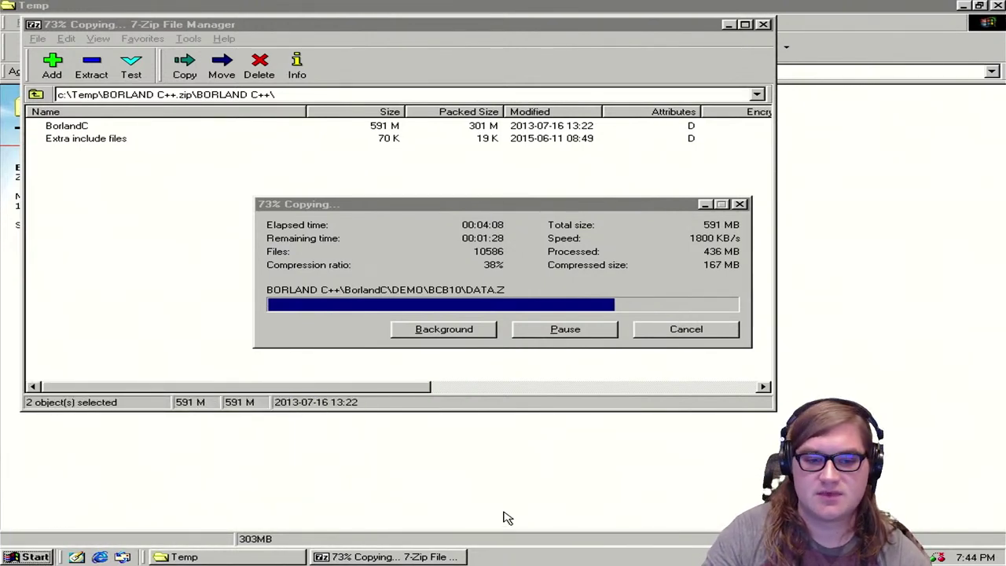
pyautogui.click(27, 557)
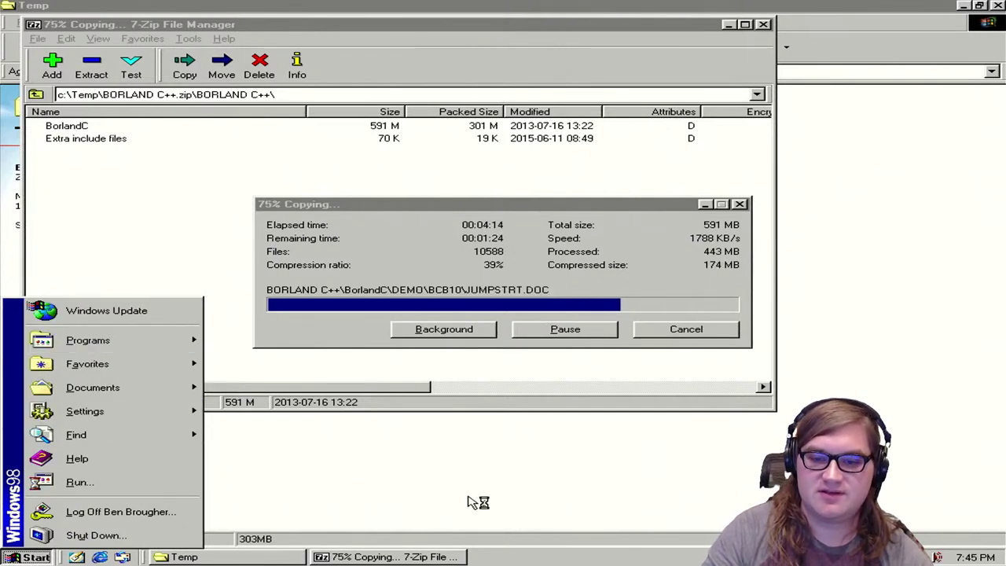
pyautogui.press('s')
pyautogui.press('c')
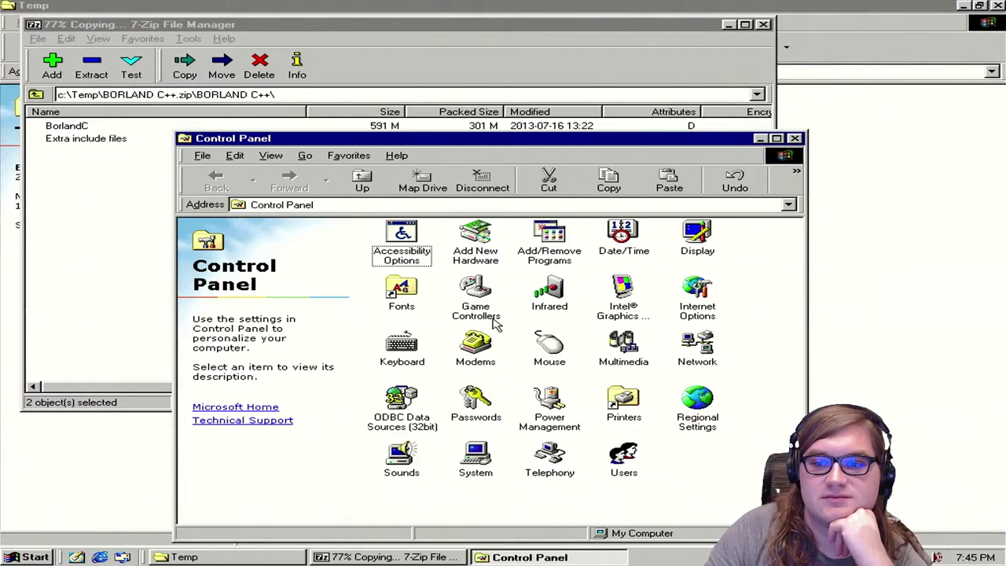
# Step: Open the Windows Setup components in Add/Remove Programs and mark Desktop Themes for installation
pyautogui.doubleClick(557, 246)
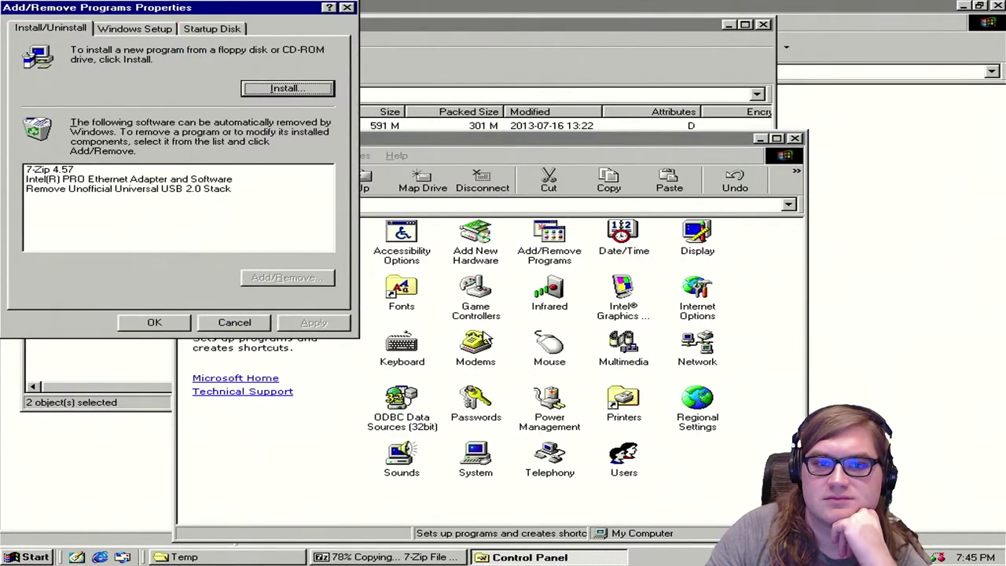
pyautogui.click(138, 29)
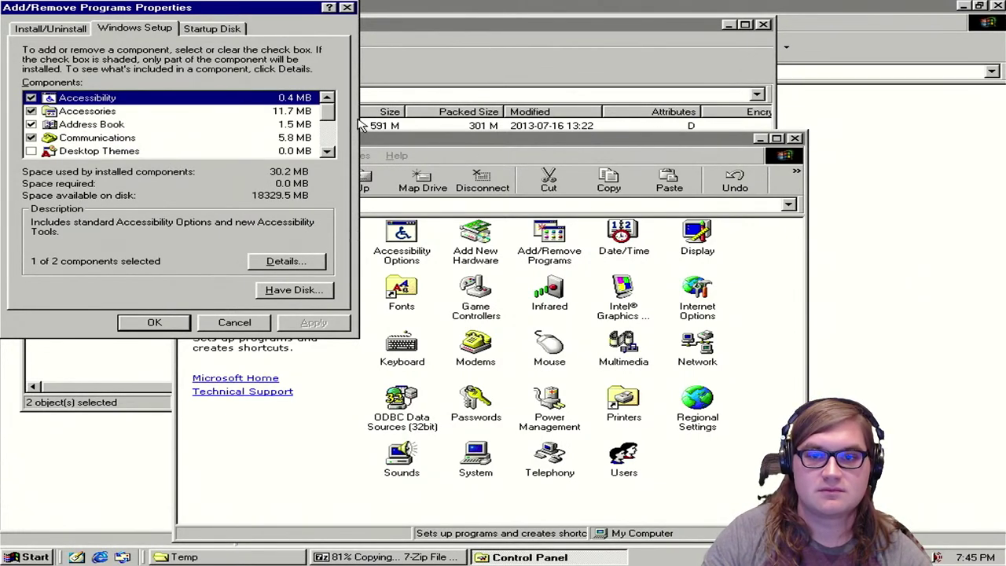
pyautogui.moveTo(329, 116); pyautogui.dragTo(338, 104)
pyautogui.click(32, 152)
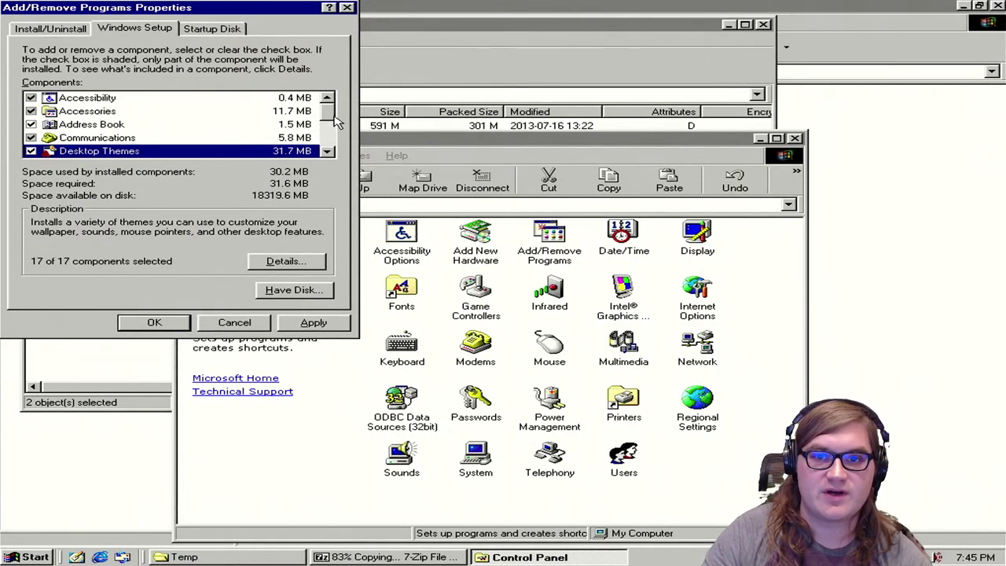
pyautogui.moveTo(334, 117); pyautogui.dragTo(355, 97)
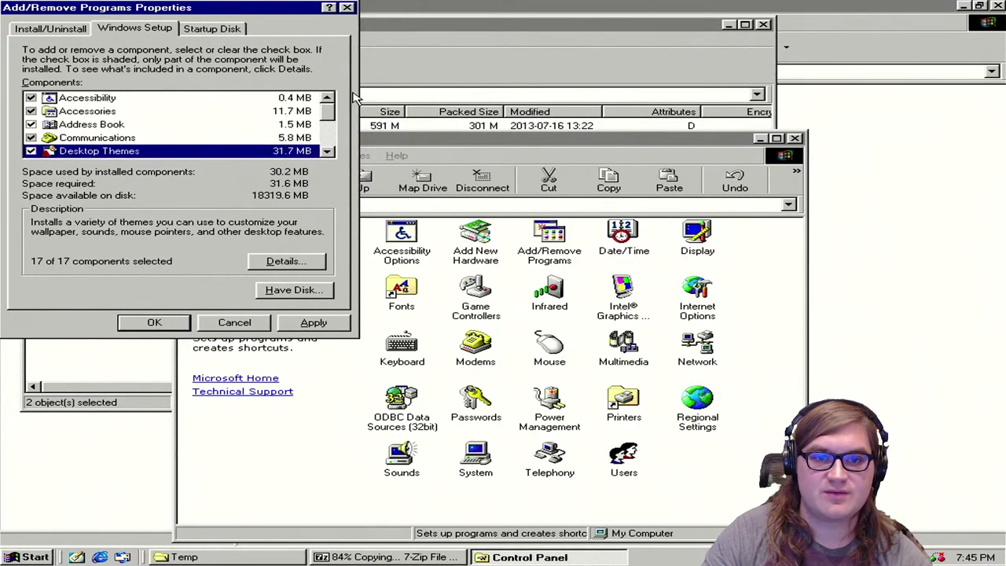
# Step: Examine which subcomponents the Multimedia component contains and close its details without changing the selection
pyautogui.click(115, 99)
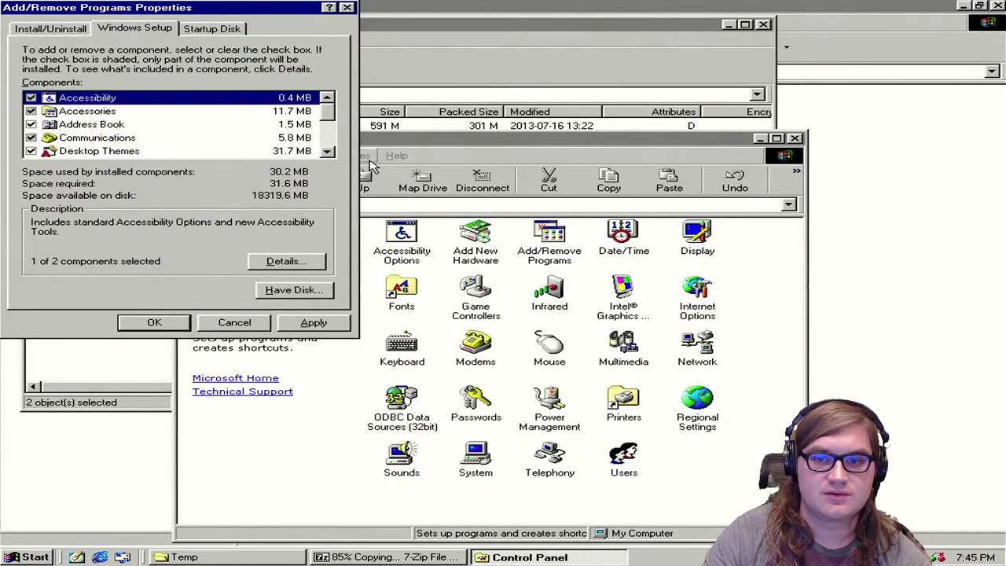
pyautogui.click(328, 151)
pyautogui.click(329, 152)
pyautogui.click(328, 152)
pyautogui.click(328, 152)
pyautogui.click(329, 152)
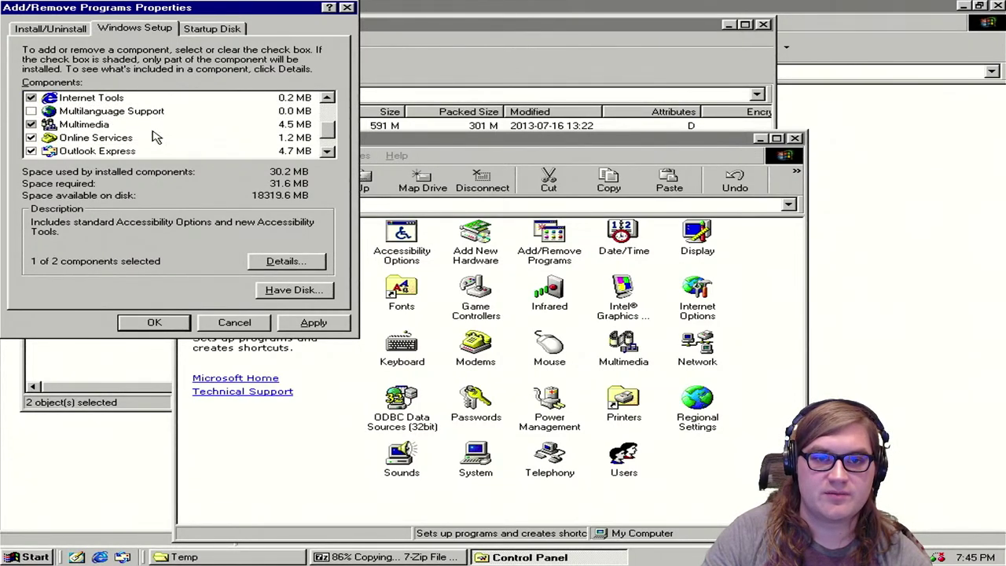
pyautogui.click(157, 127)
pyautogui.click(289, 262)
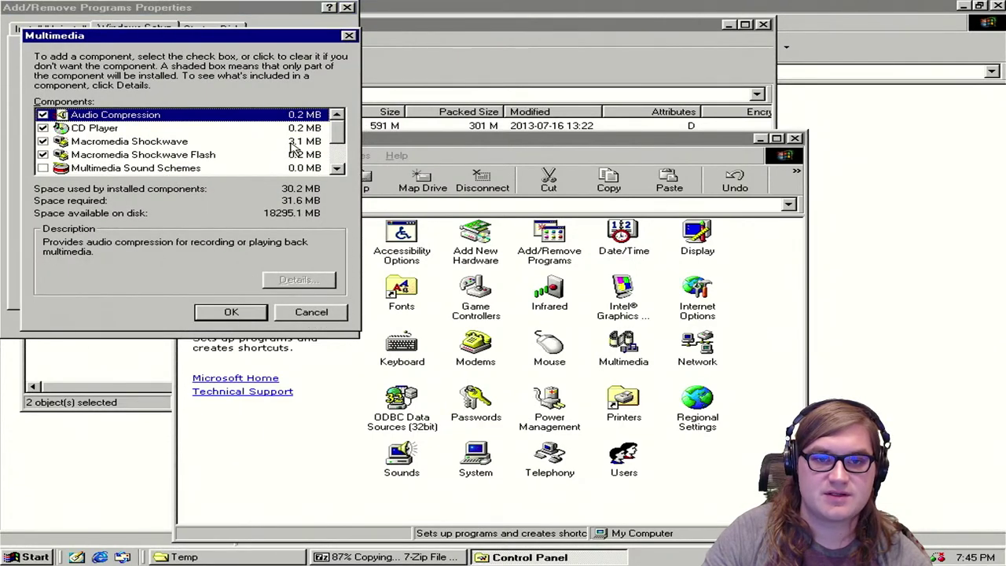
pyautogui.moveTo(342, 138); pyautogui.dragTo(346, 106)
pyautogui.click(311, 311)
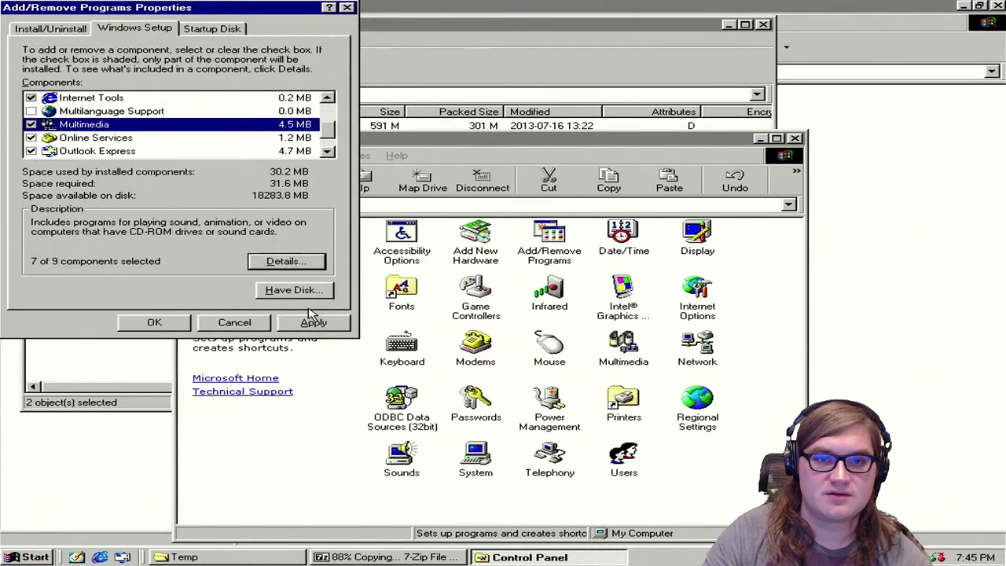
# Step: Open the details of the System Tools component and mark Backup, Character Map, Clipboard Viewer and Disk compression tools for installation
pyautogui.click(329, 154)
pyautogui.click(328, 154)
pyautogui.click(165, 139)
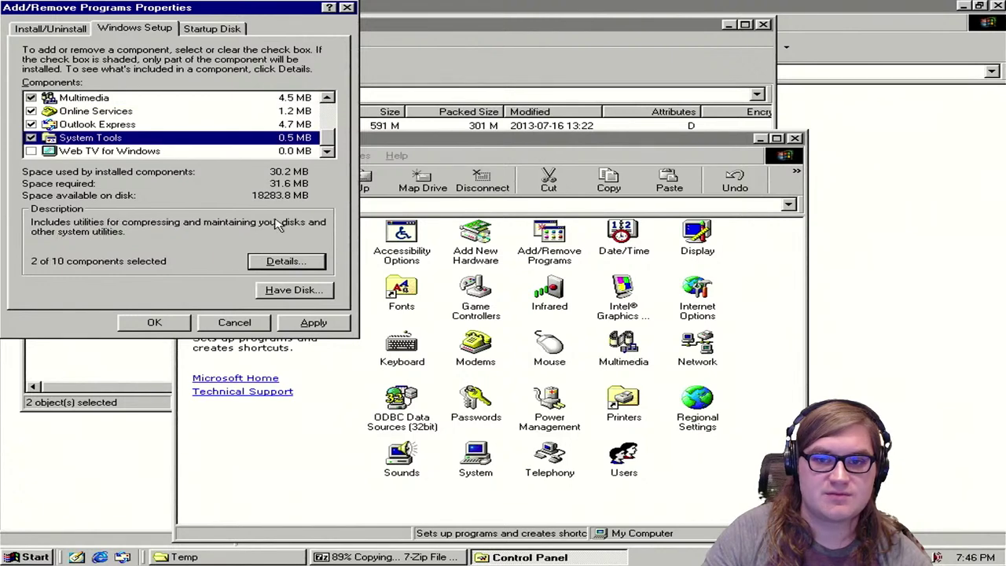
pyautogui.click(281, 269)
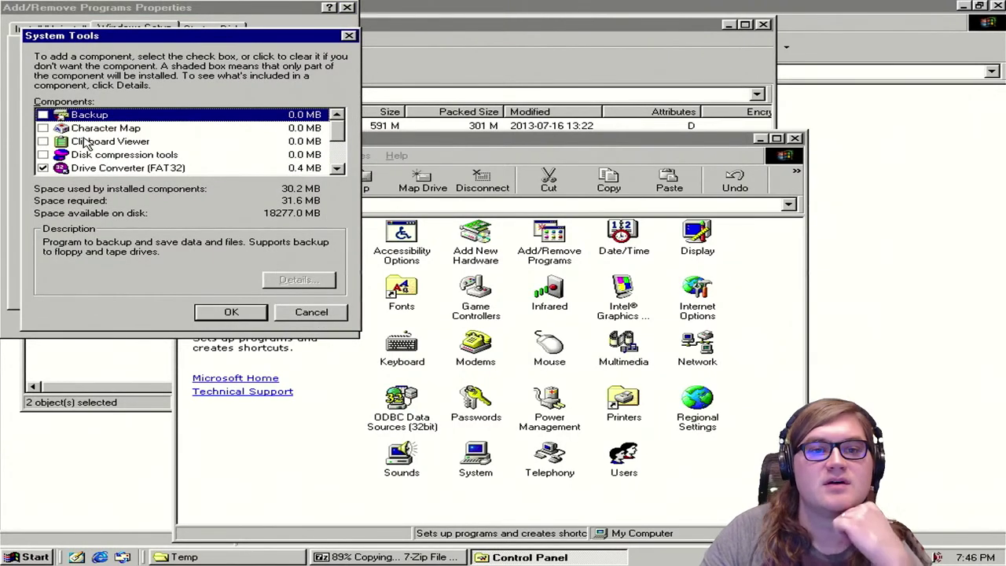
pyautogui.click(42, 115)
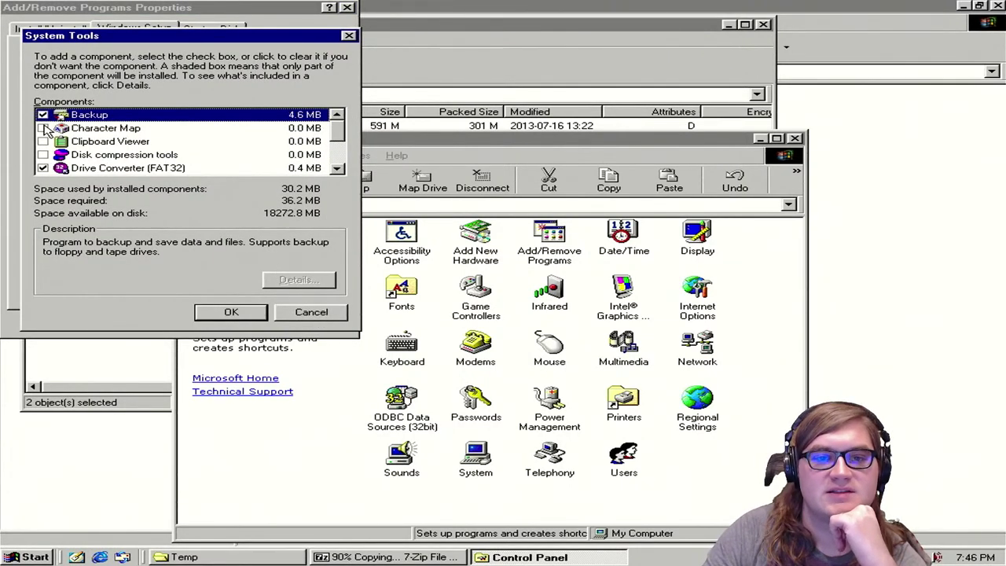
pyautogui.click(43, 128)
pyautogui.click(44, 142)
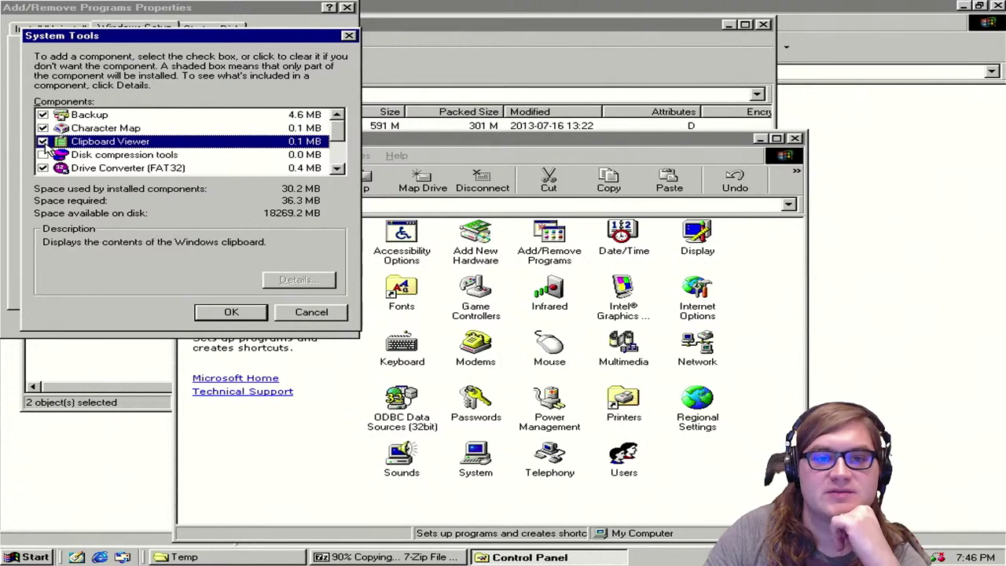
pyautogui.click(43, 155)
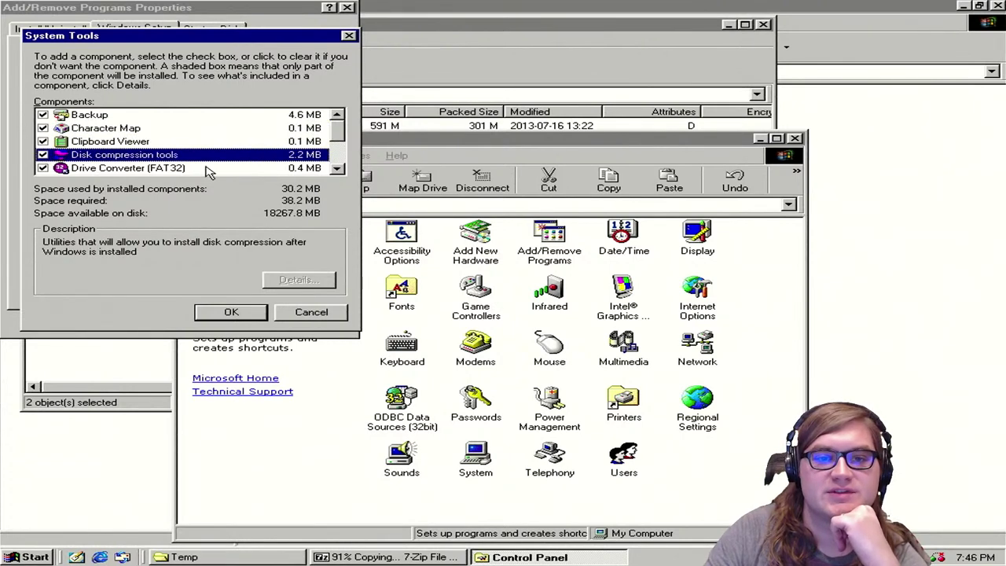
# Step: Mark System Monitor, Net Watcher and System Resource Meter as well and accept the System Tools selection
pyautogui.click(339, 169)
pyautogui.doubleClick(338, 169)
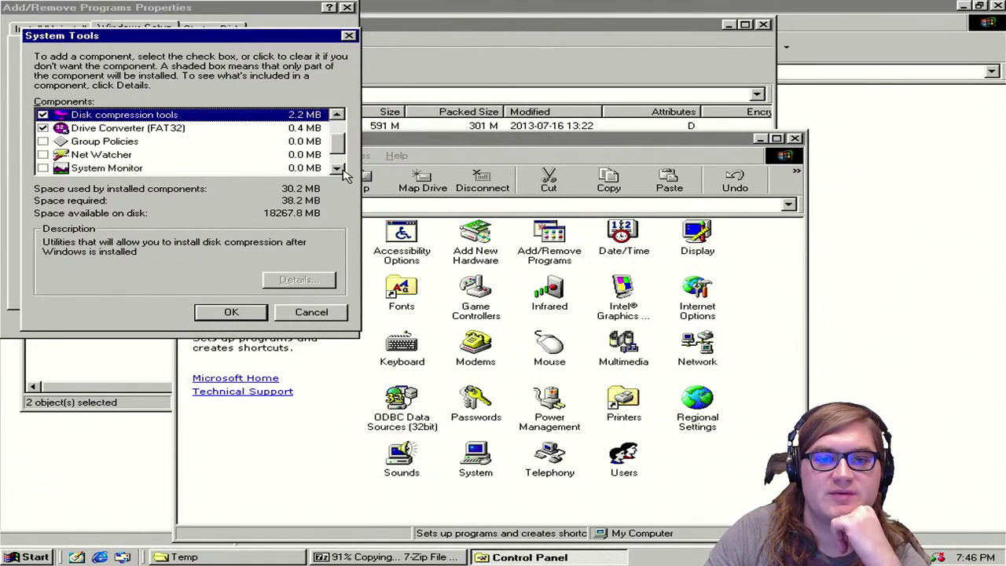
pyautogui.click(43, 168)
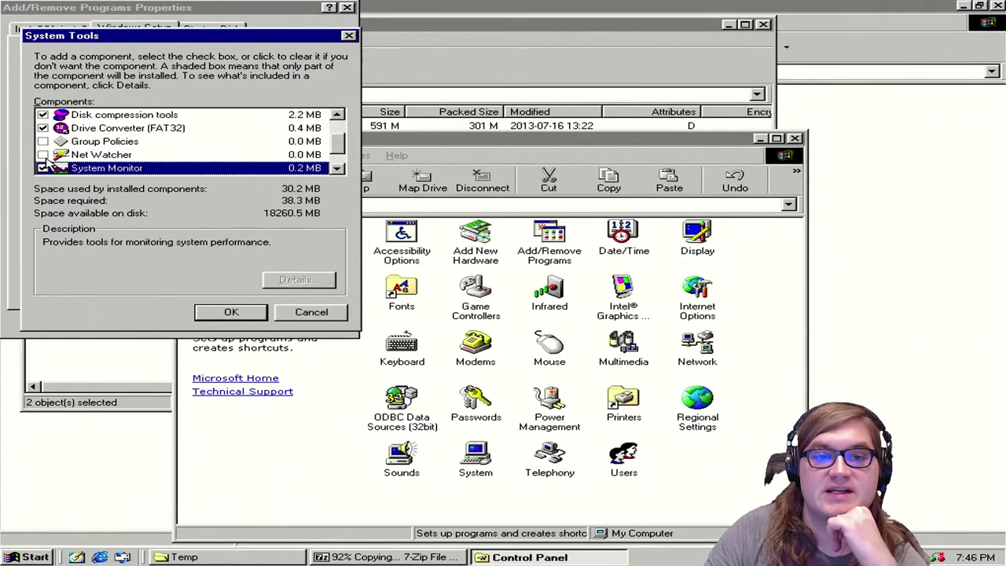
pyautogui.click(43, 154)
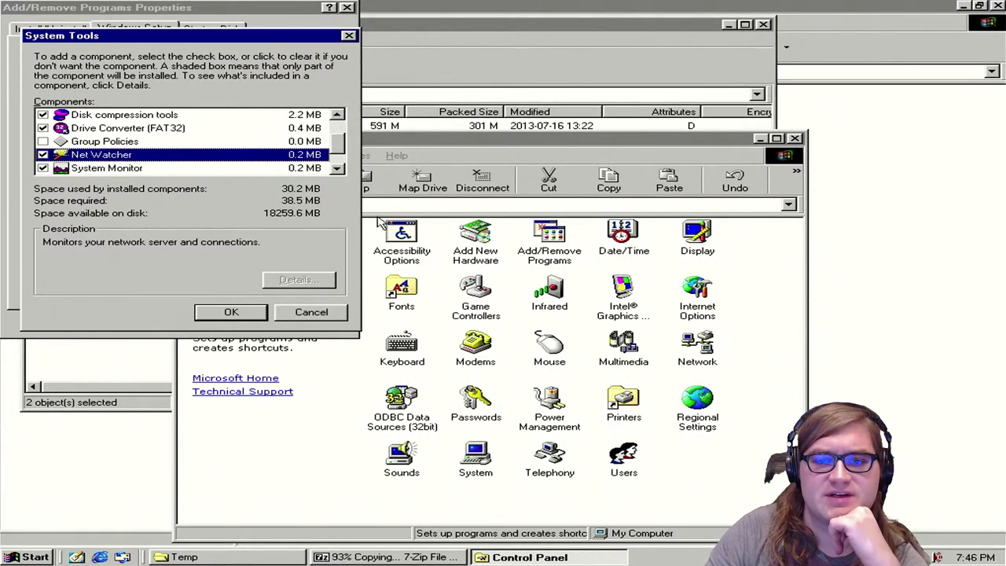
pyautogui.click(337, 168)
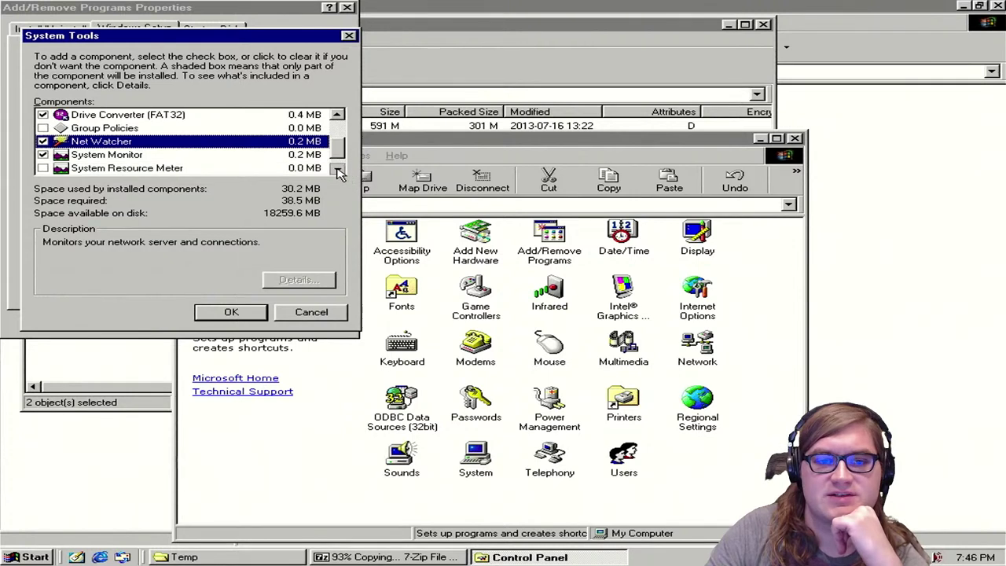
pyautogui.click(337, 168)
pyautogui.click(42, 155)
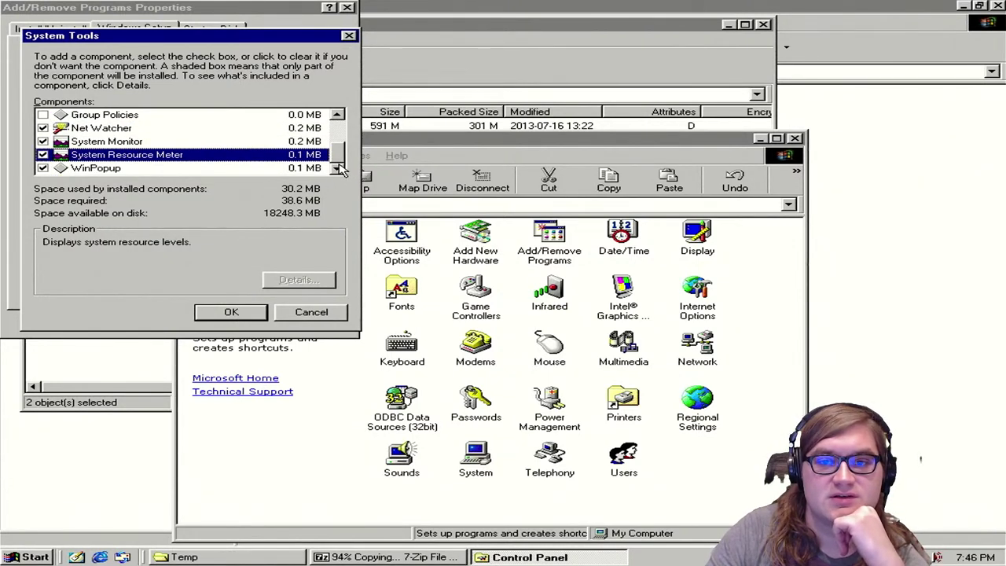
pyautogui.moveTo(340, 157); pyautogui.dragTo(341, 98)
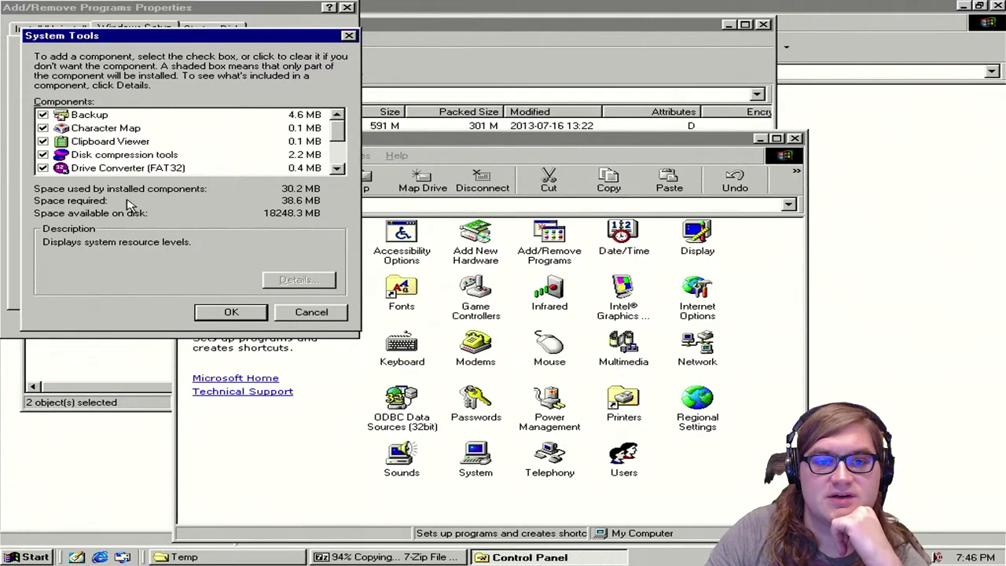
pyautogui.click(222, 314)
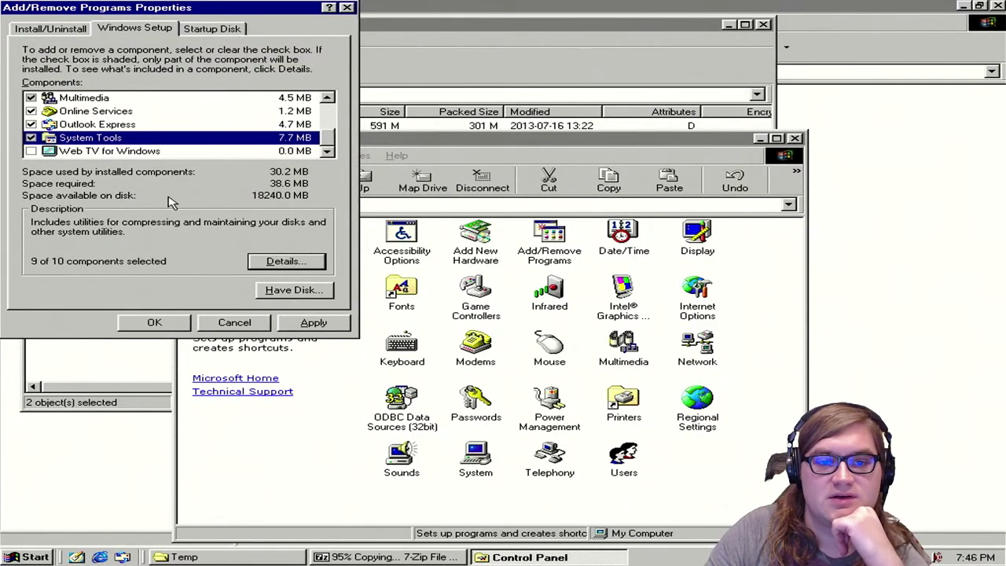
# Step: Open the details of the Accessories component and mark Briefcase, Desktop Wallpaper and Games for installation
pyautogui.click(140, 125)
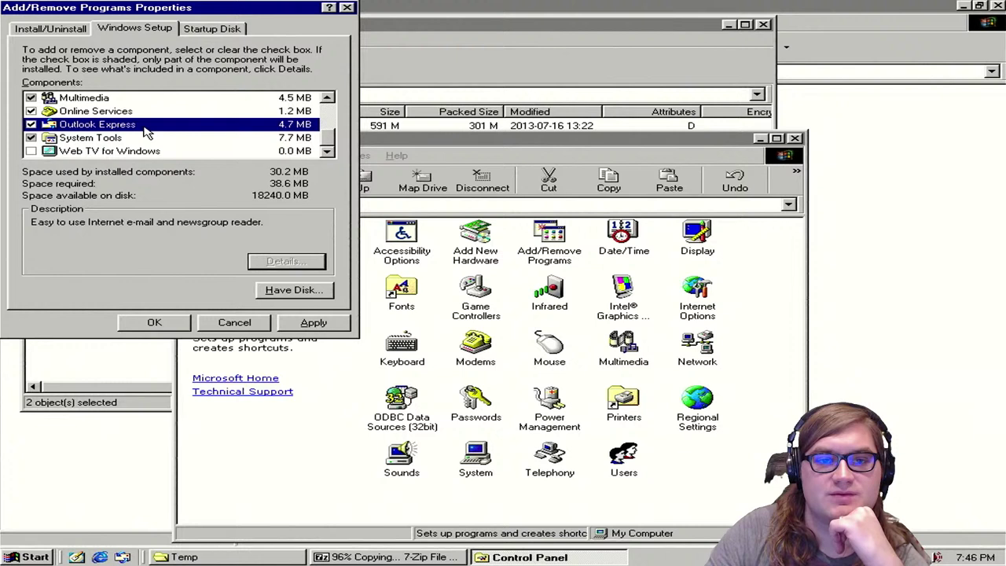
pyautogui.click(327, 98)
pyautogui.click(327, 98)
pyautogui.click(327, 98)
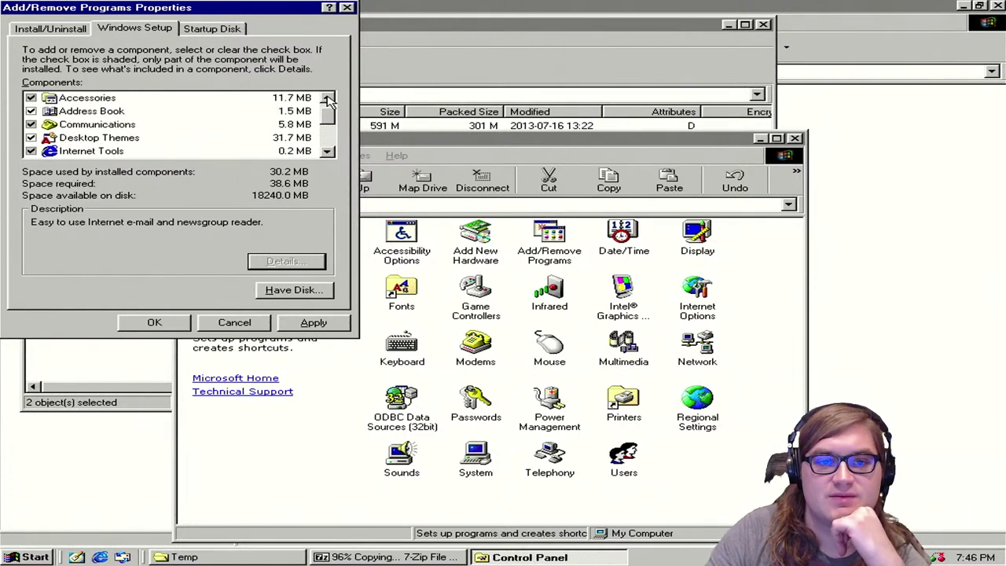
pyautogui.click(103, 102)
pyautogui.click(275, 262)
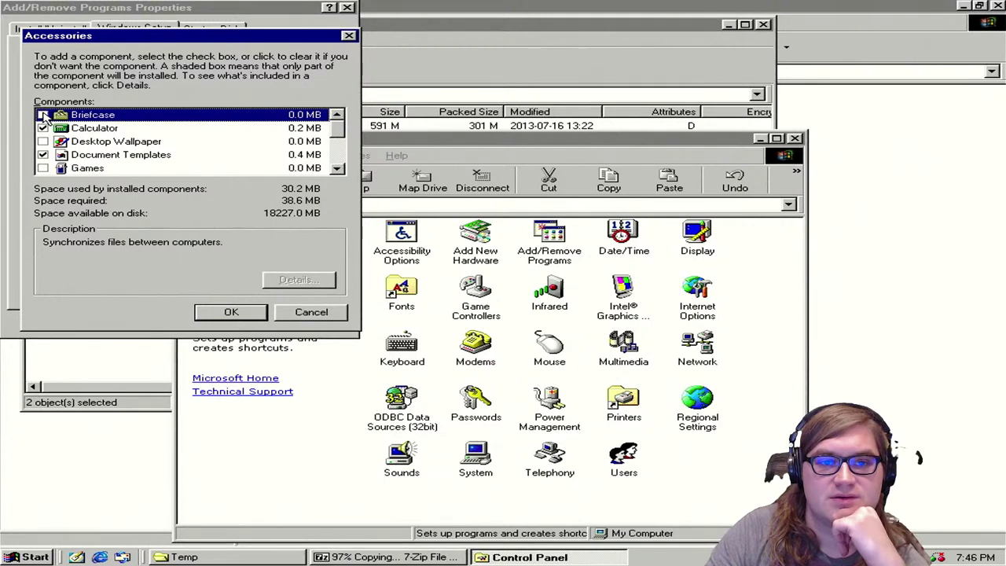
pyautogui.click(43, 115)
pyautogui.click(43, 142)
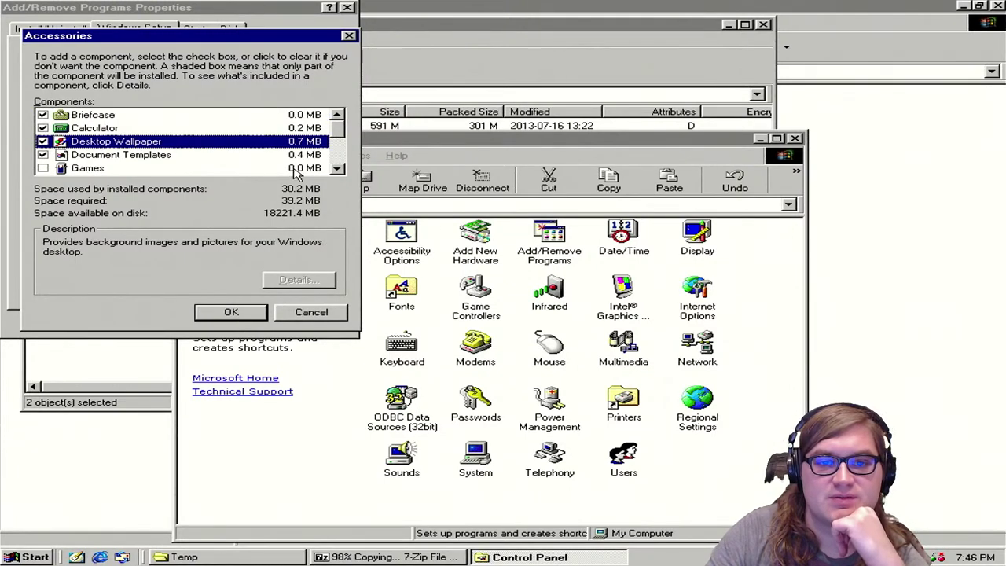
pyautogui.click(335, 170)
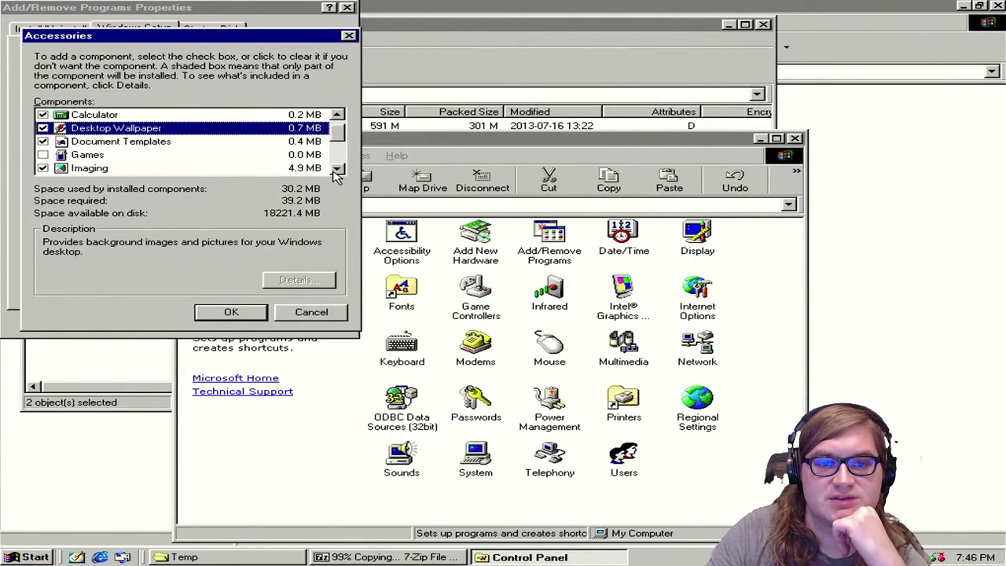
pyautogui.click(42, 155)
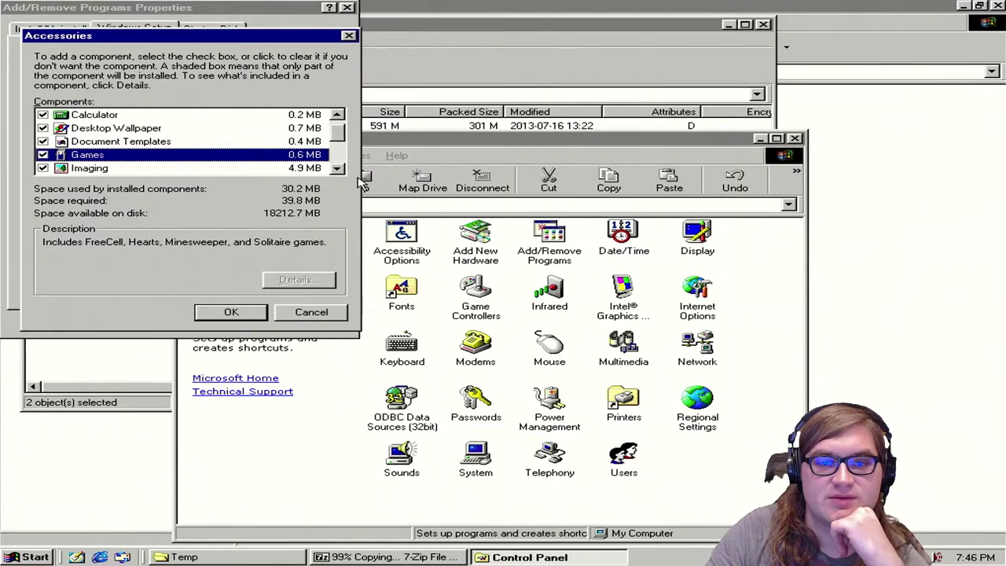
# Step: Add Mouse Pointers and Quick View to the Accessories selection and apply the component changes, installing from the Windows 98 Second Edition CD-ROM
pyautogui.click(337, 168)
pyautogui.click(336, 168)
pyautogui.click(336, 168)
pyautogui.click(336, 168)
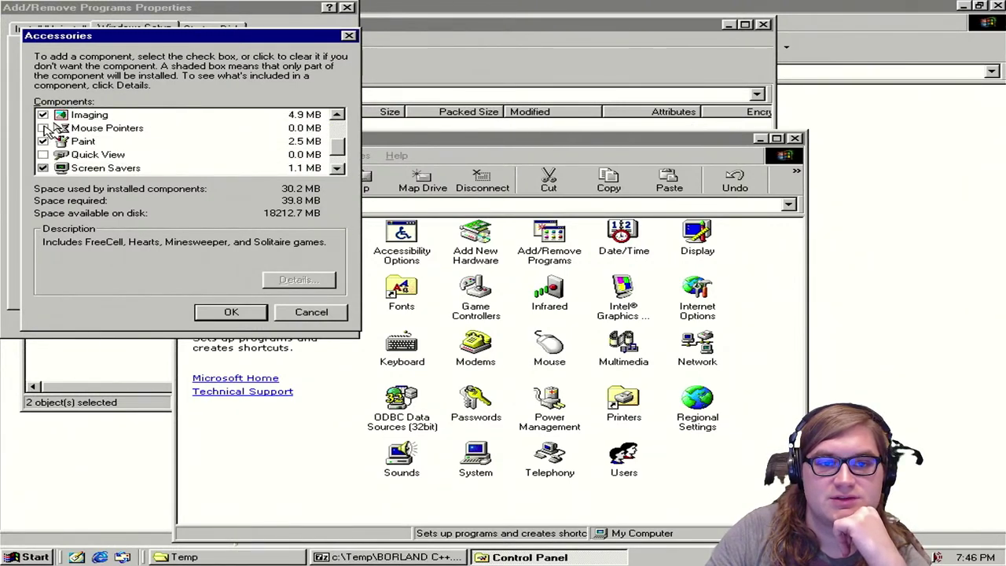
pyautogui.click(44, 128)
pyautogui.click(77, 157)
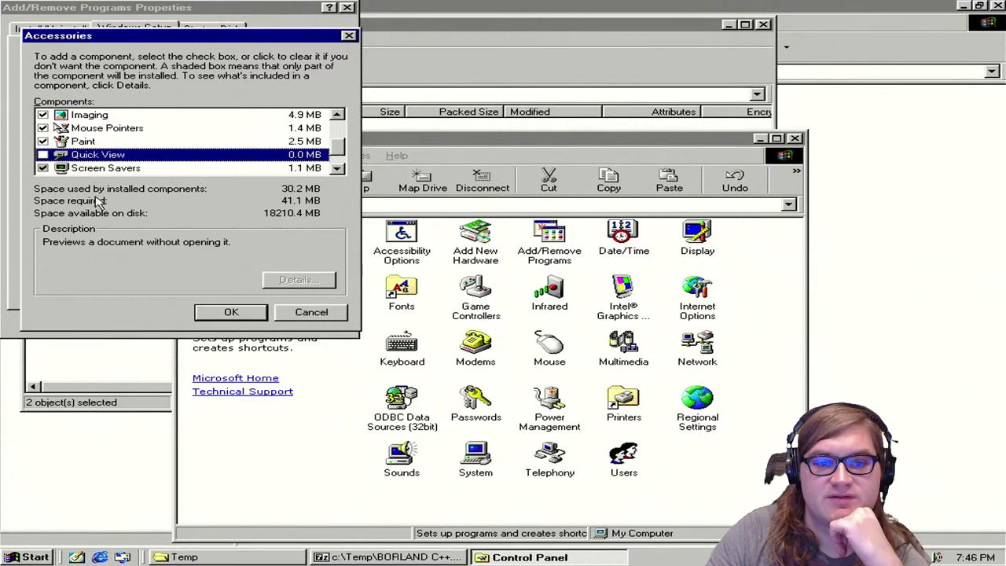
pyautogui.click(43, 154)
pyautogui.click(338, 170)
pyautogui.click(338, 169)
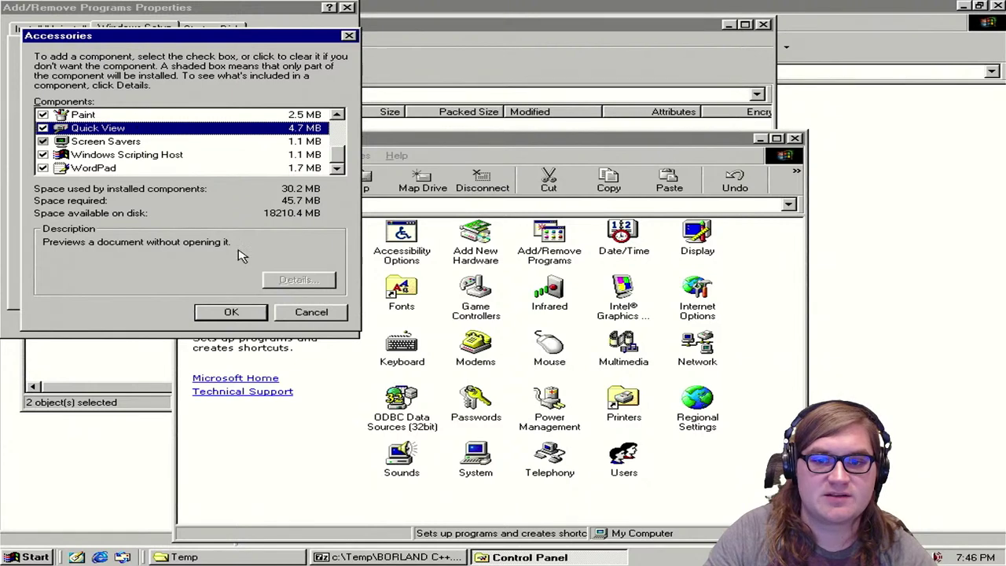
pyautogui.click(253, 315)
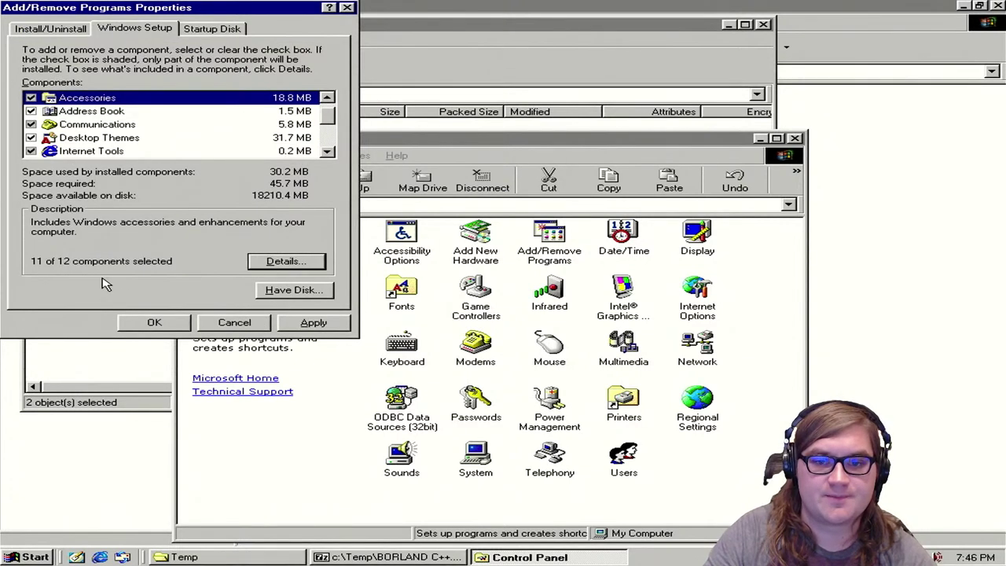
pyautogui.click(312, 322)
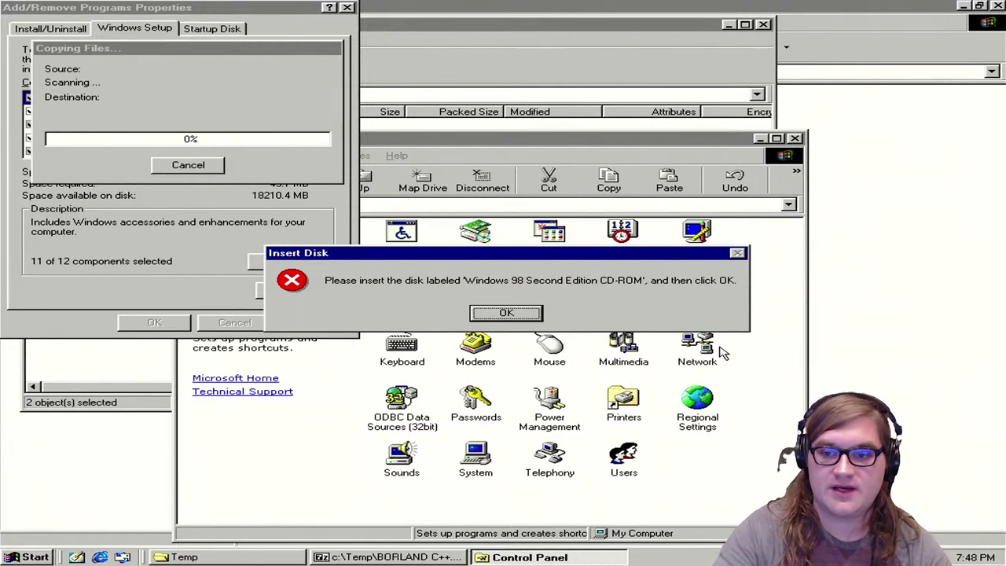
pyautogui.click(506, 313)
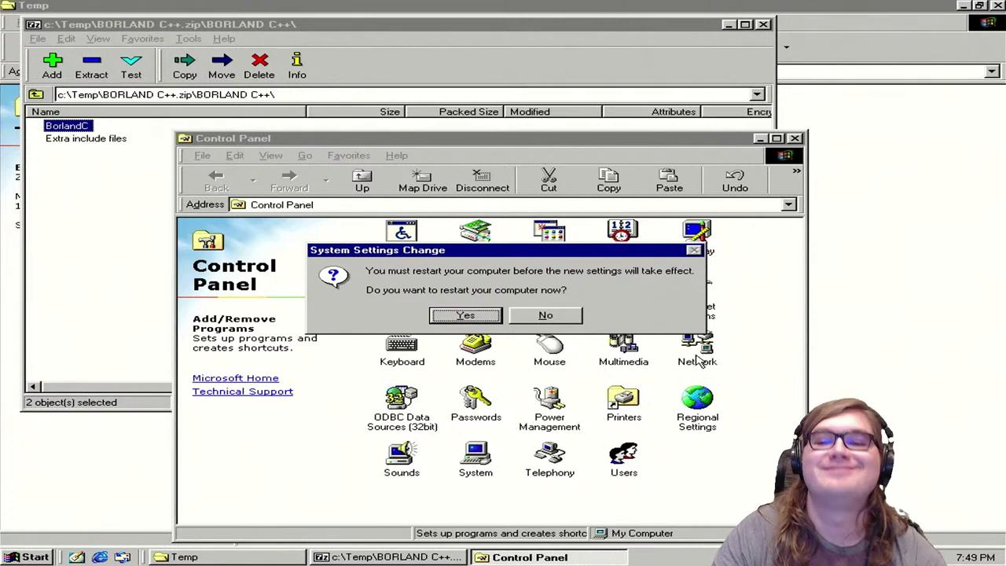
# Step: Close the Control Panel, 7-Zip and Temp folder windows and restart the computer to put the new settings into effect
pyautogui.click(795, 138)
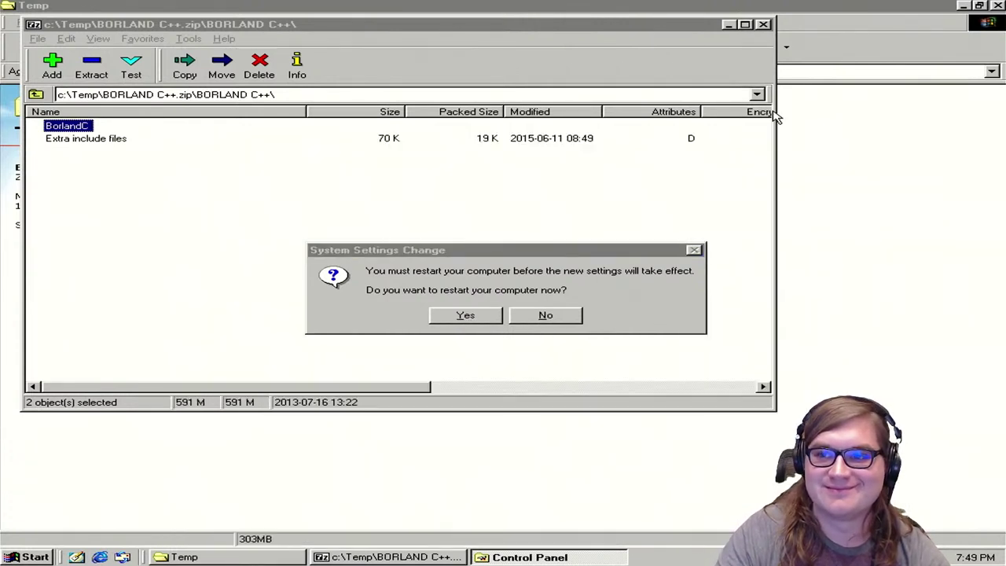
pyautogui.click(777, 21)
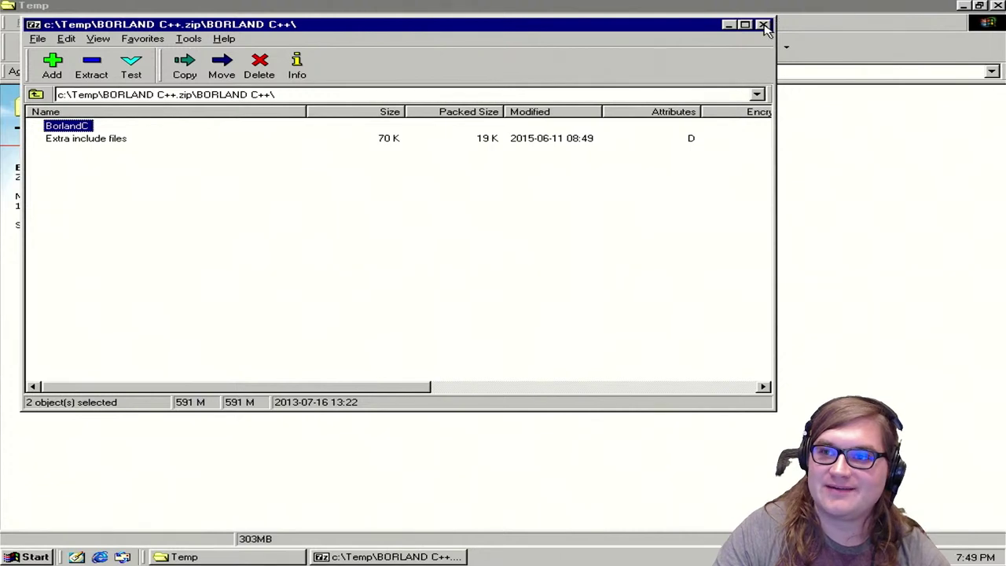
pyautogui.click(764, 25)
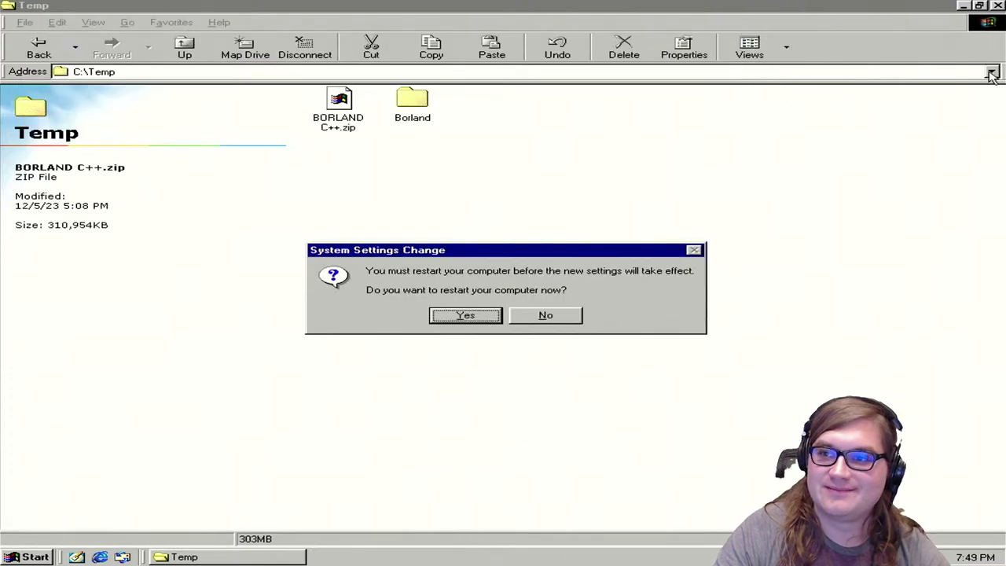
pyautogui.click(998, 6)
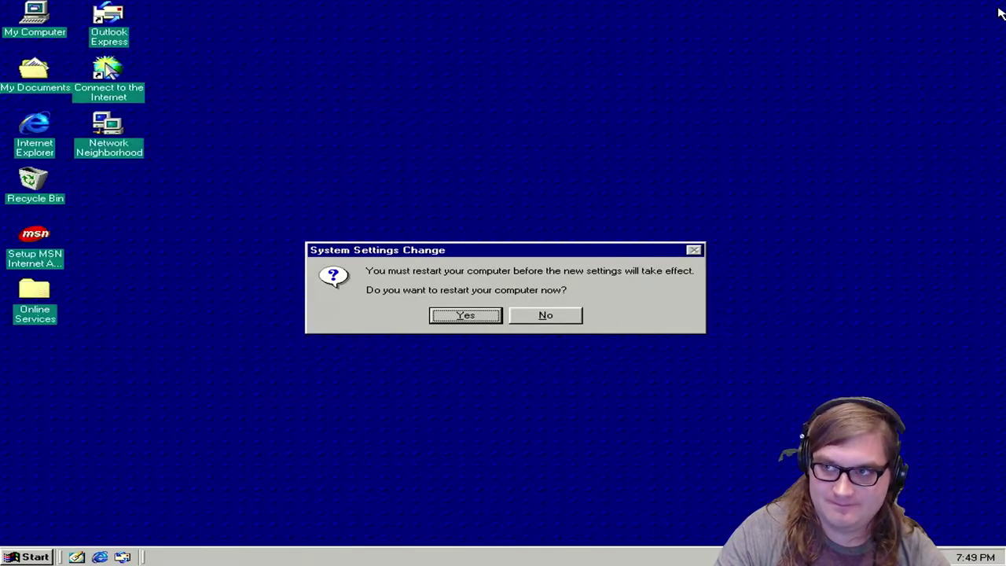
pyautogui.click(463, 317)
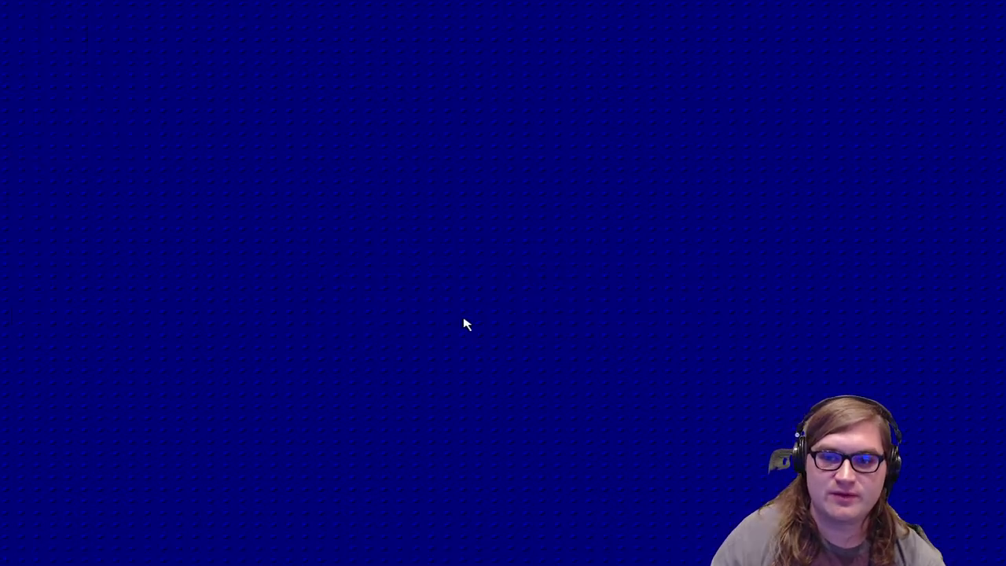
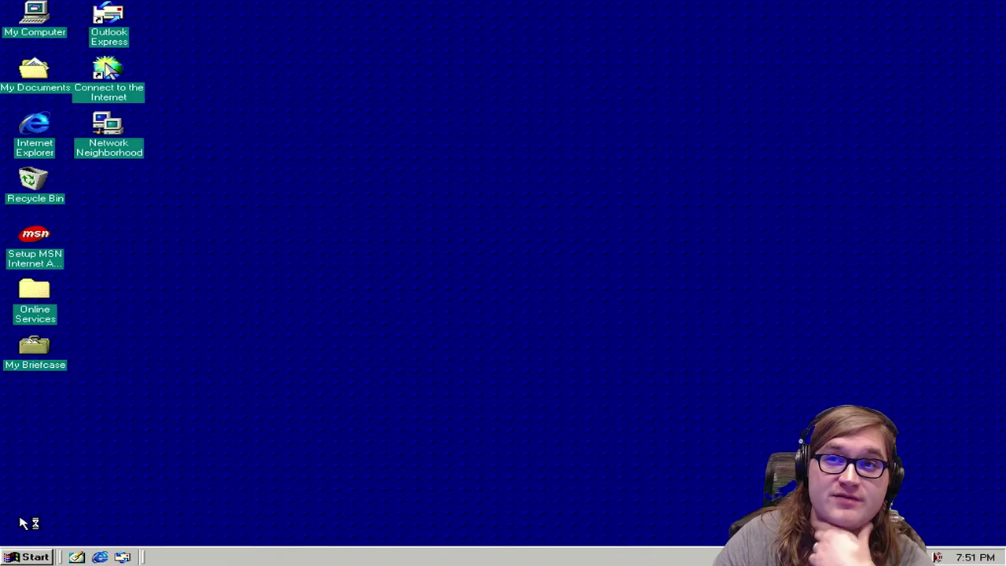
# Step: Launch Minesweeper from the Games group in Accessories
pyautogui.click(39, 557)
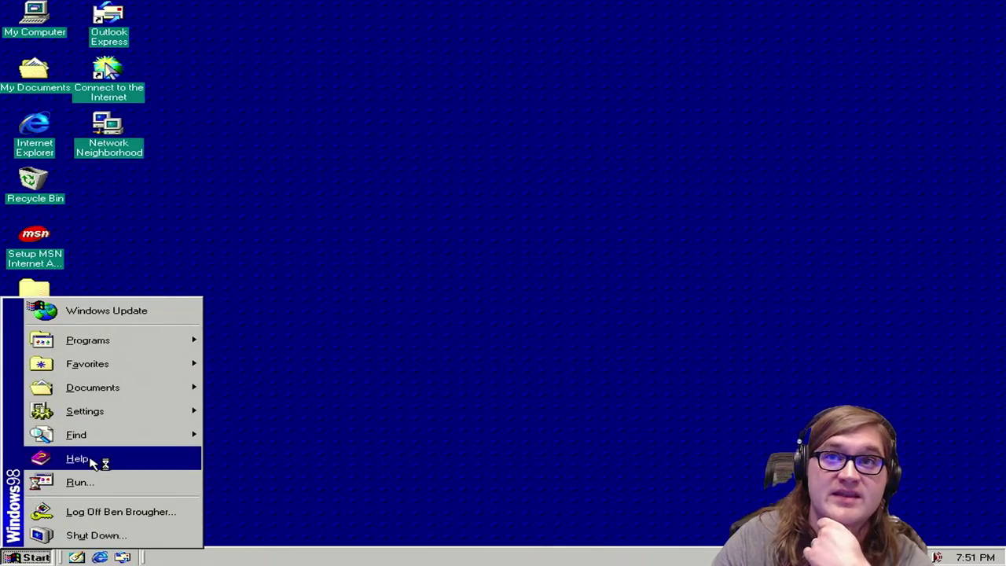
pyautogui.moveTo(112, 393)
pyautogui.moveTo(176, 345)
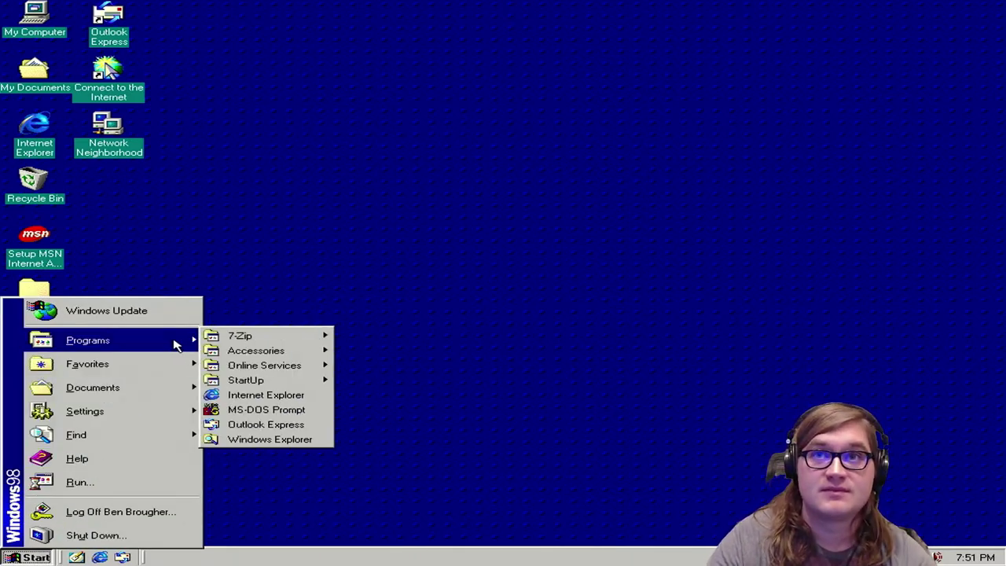
pyautogui.moveTo(241, 353)
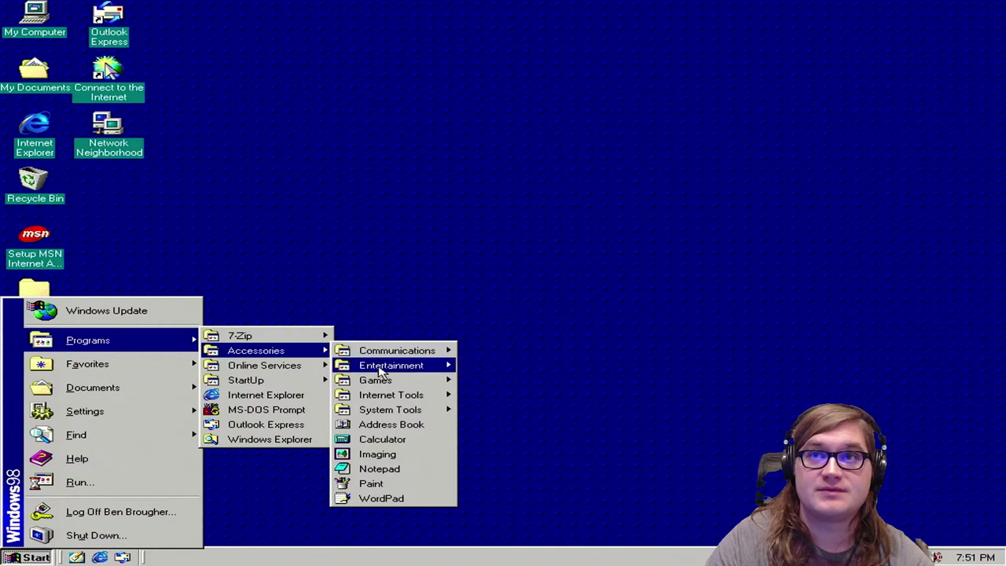
pyautogui.moveTo(382, 368)
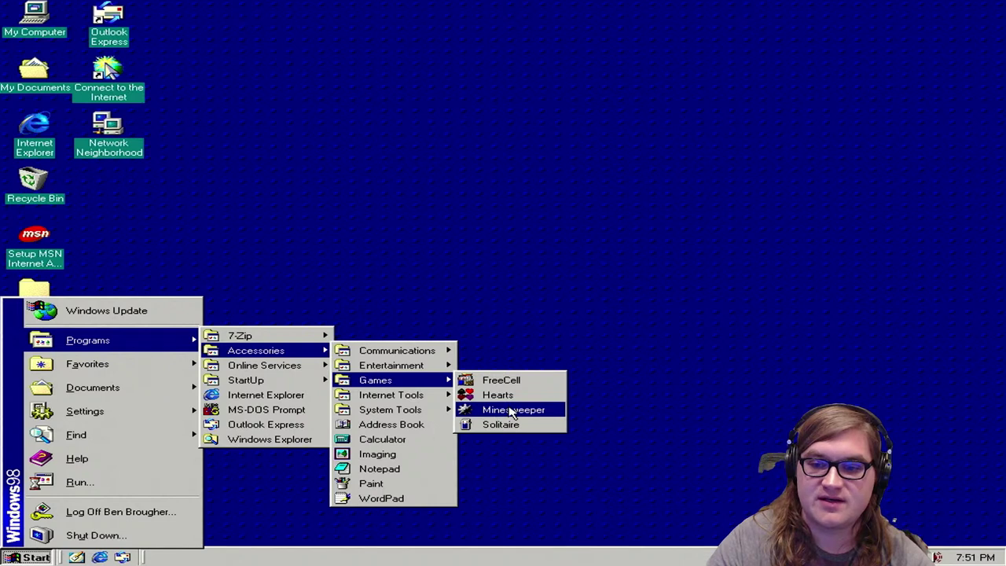
pyautogui.click(510, 412)
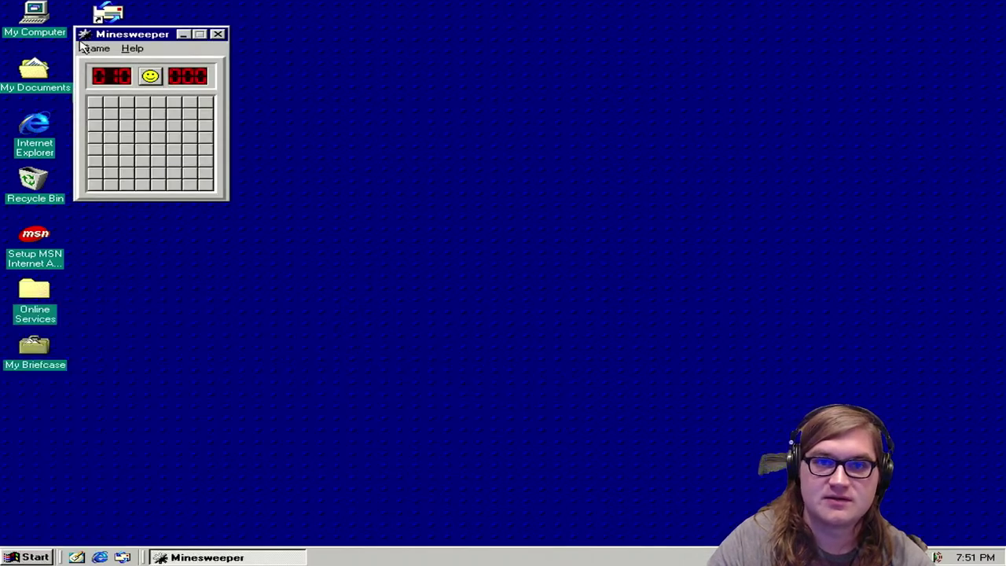
# Step: Move the Minesweeper window clear of the desktop icons, play a short round, reset the board and close the game
pyautogui.moveTo(104, 41); pyautogui.dragTo(290, 213)
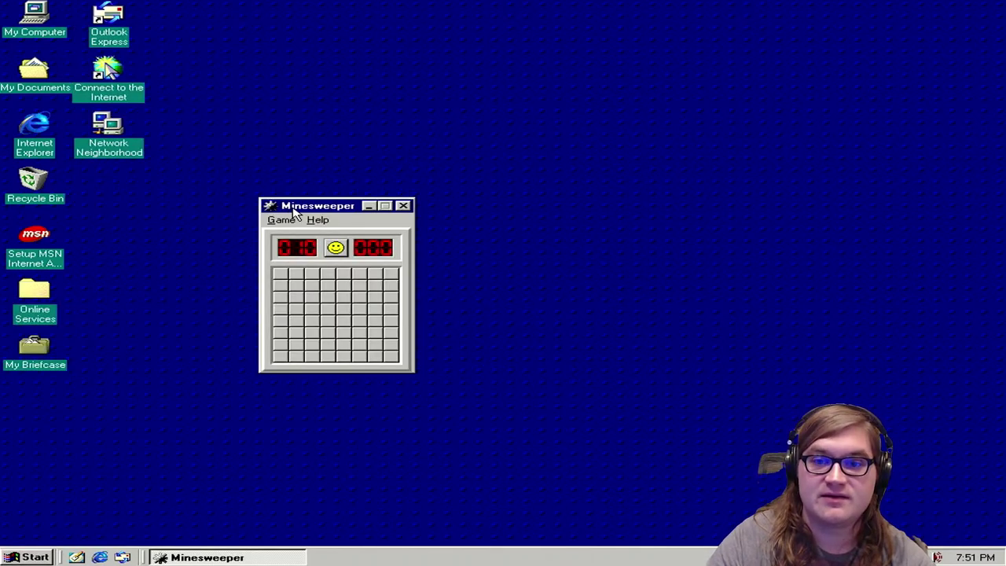
pyautogui.click(313, 333)
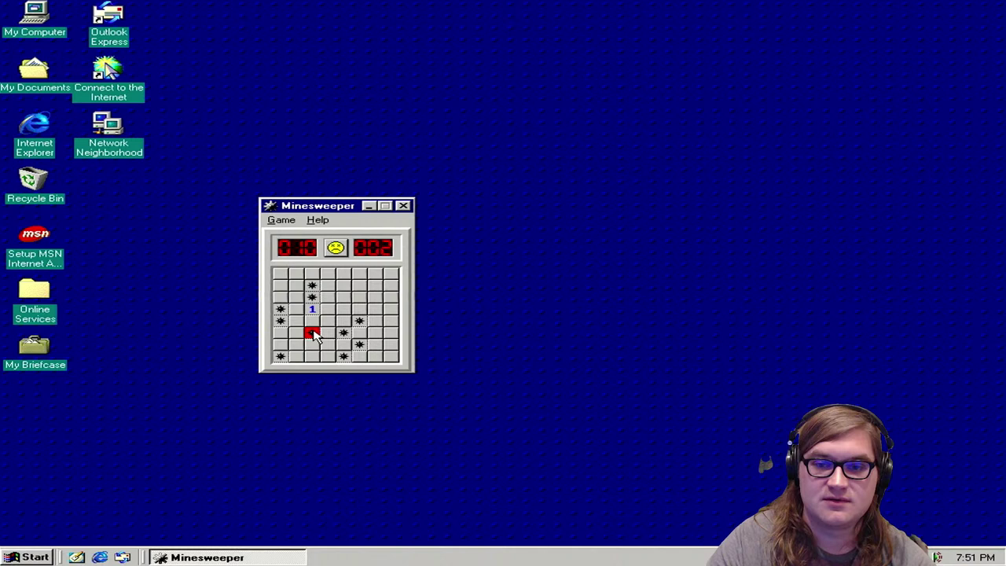
pyautogui.click(338, 248)
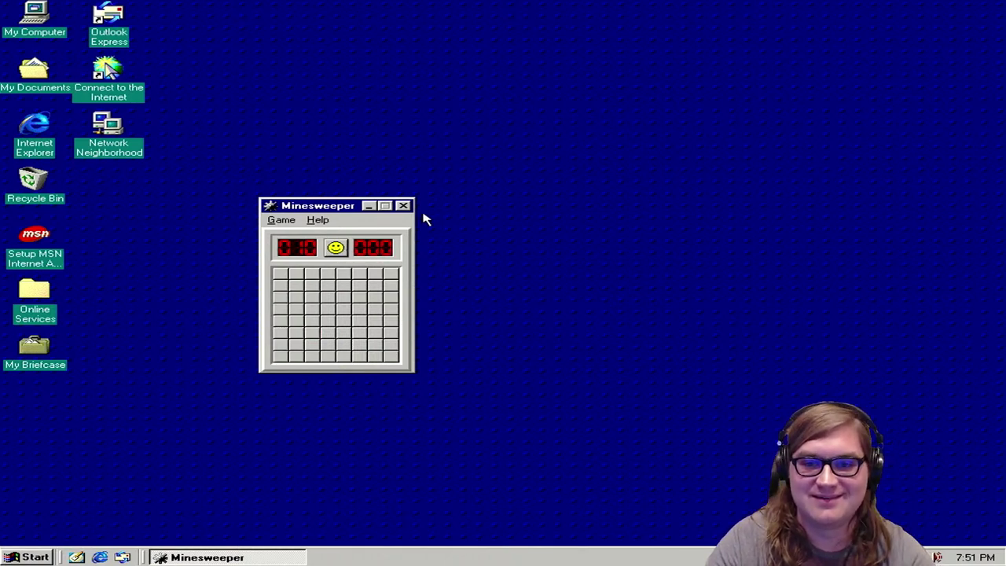
pyautogui.click(403, 206)
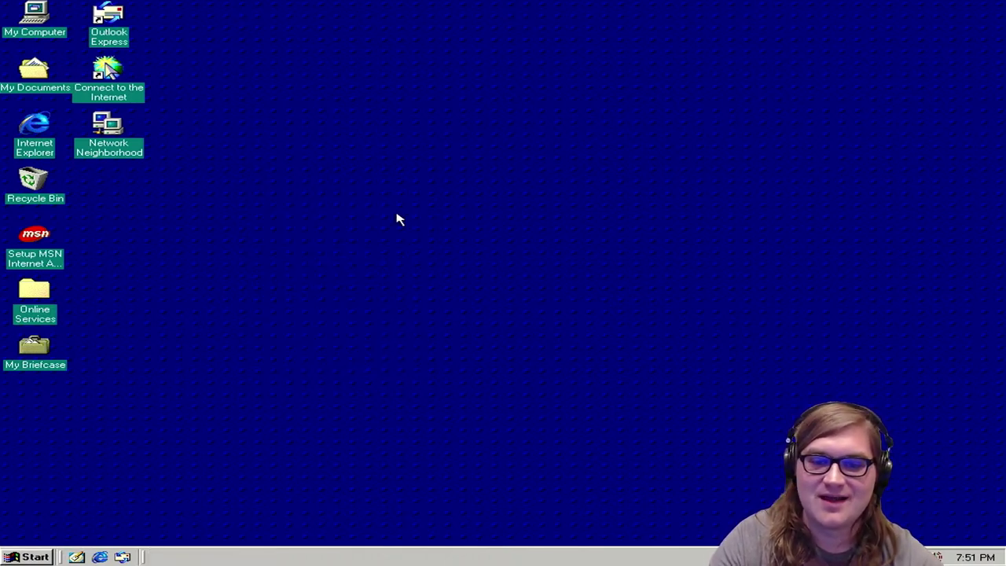
# Step: Launch System Monitor from the System Tools group in Accessories and move its window clear of the desktop icons
pyautogui.click(30, 557)
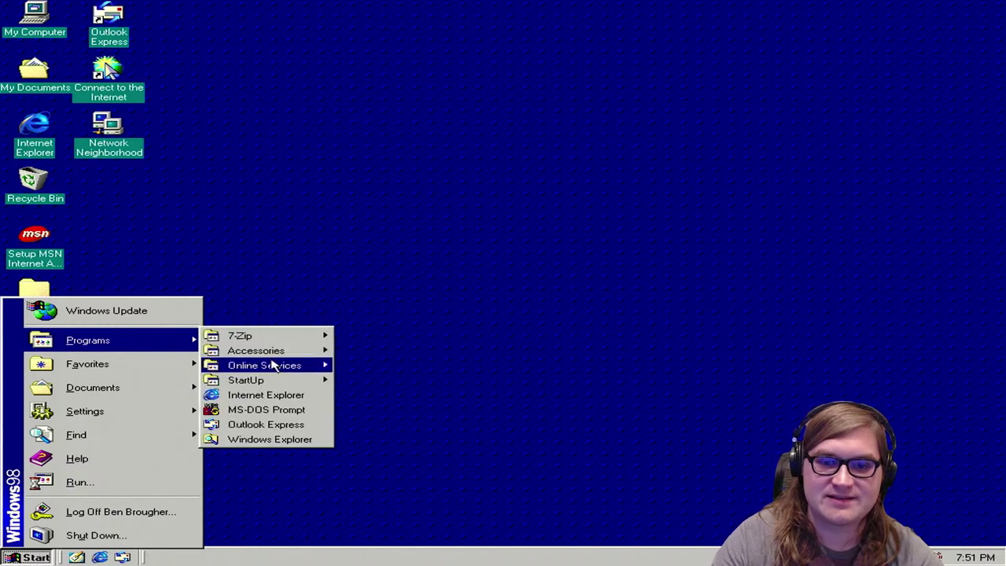
pyautogui.moveTo(320, 366)
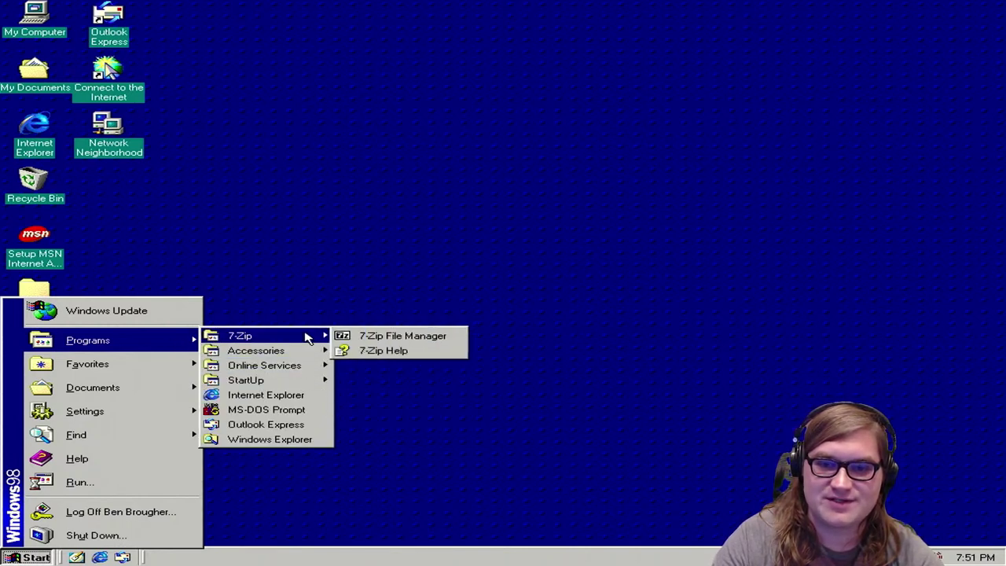
pyautogui.moveTo(296, 353)
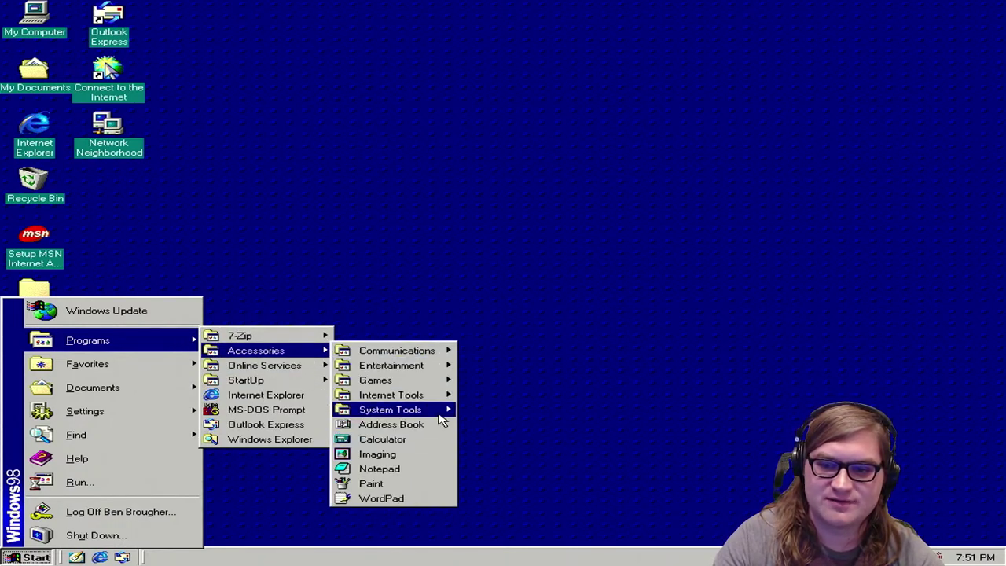
pyautogui.moveTo(440, 416)
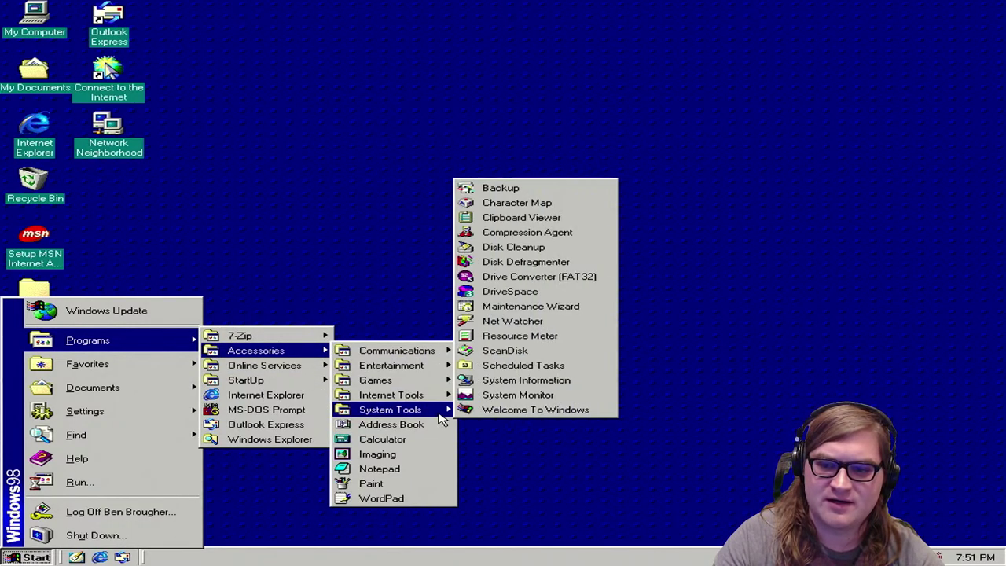
pyautogui.click(540, 397)
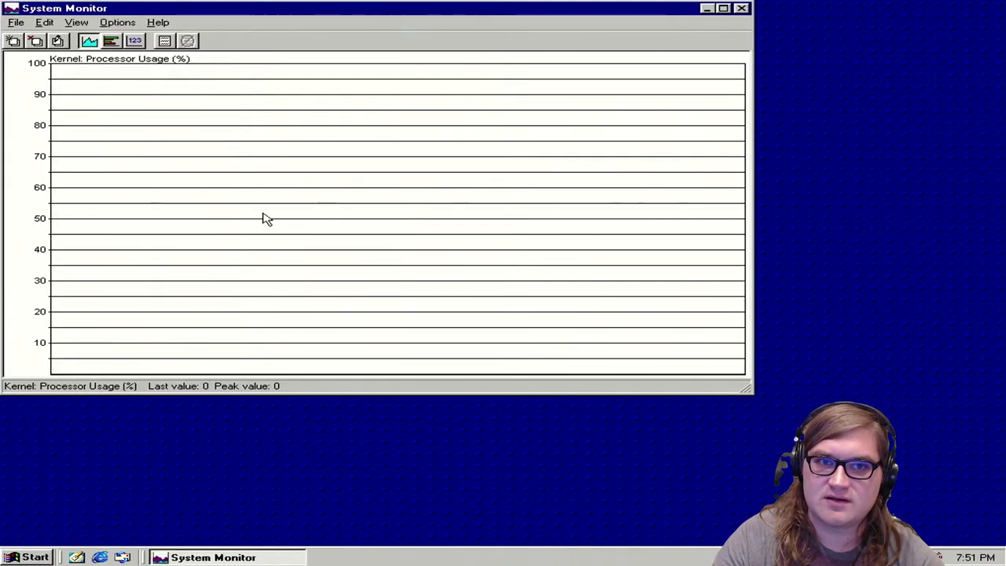
pyautogui.moveTo(105, 8); pyautogui.dragTo(346, 152)
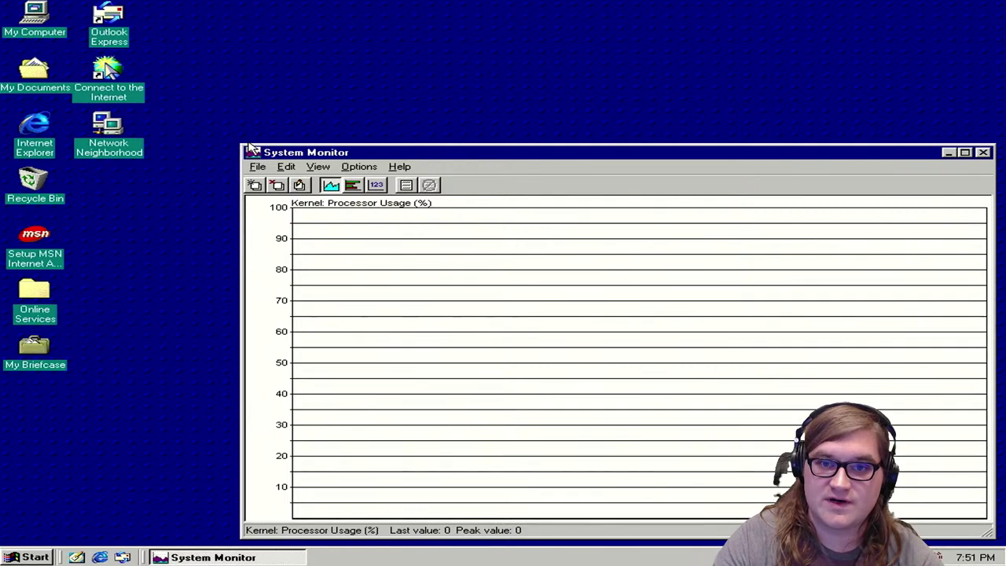
# Step: View the processor usage as a bar chart and as a numeric chart, and return to the line chart
pyautogui.click(354, 189)
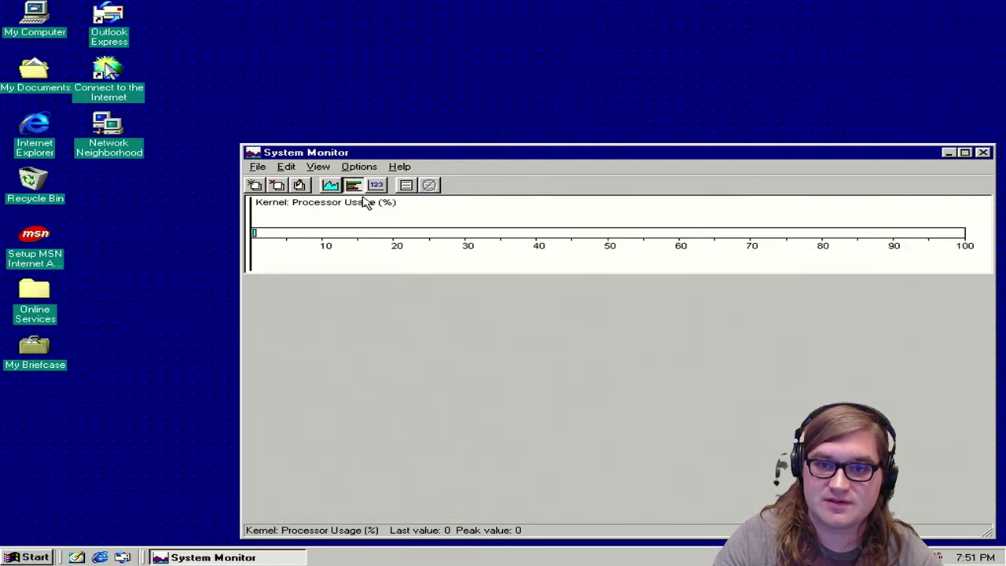
pyautogui.click(377, 185)
pyautogui.click(353, 186)
pyautogui.click(331, 189)
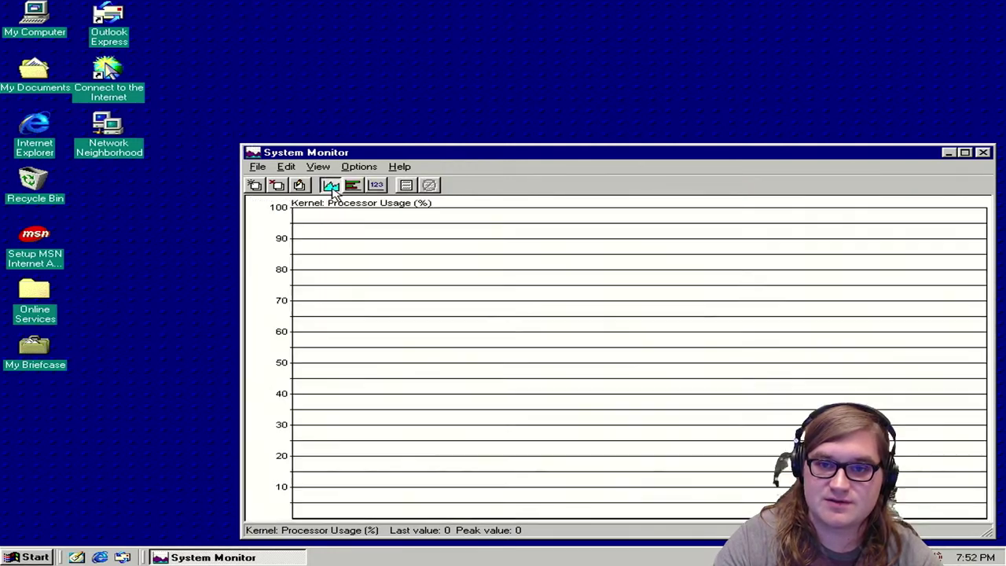
# Step: Look through the System Monitor view settings and the chart's update interval, accepting the interval of 5 seconds
pyautogui.click(318, 166)
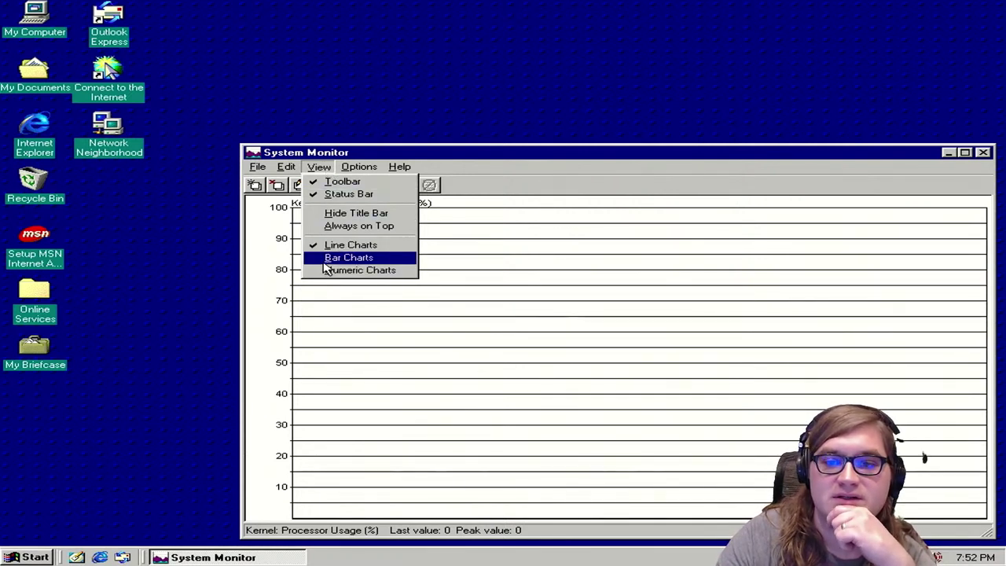
pyautogui.click(296, 169)
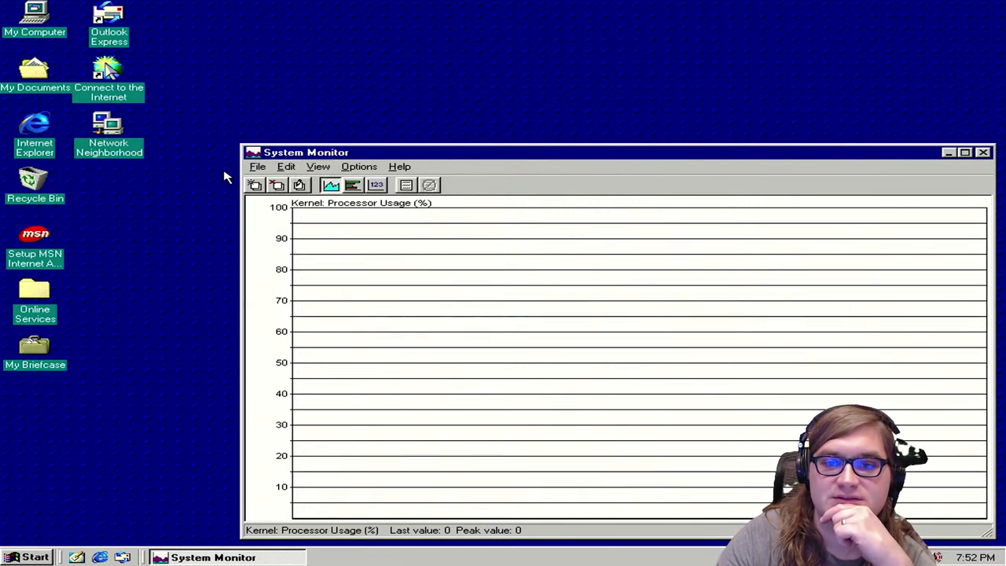
pyautogui.click(342, 168)
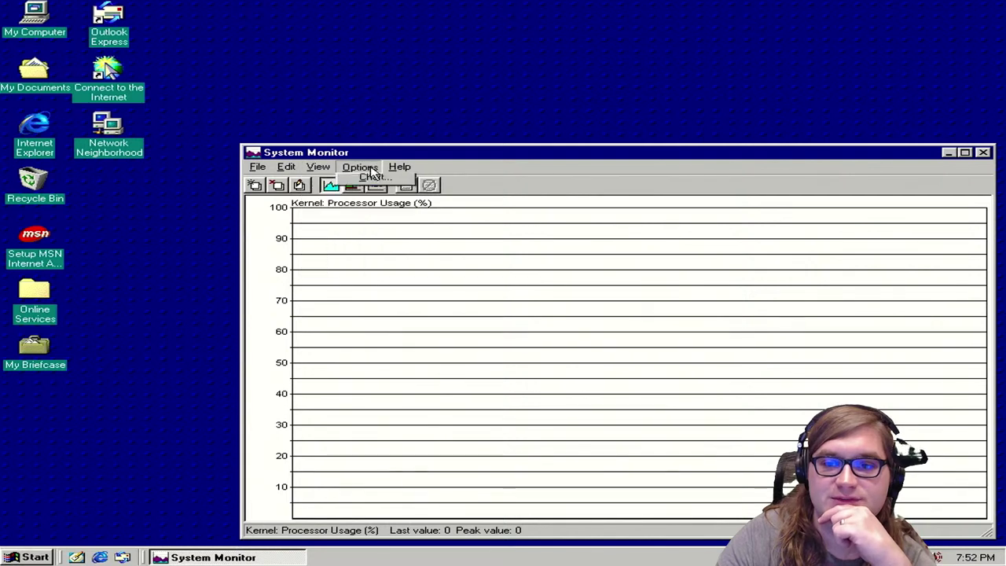
pyautogui.click(371, 178)
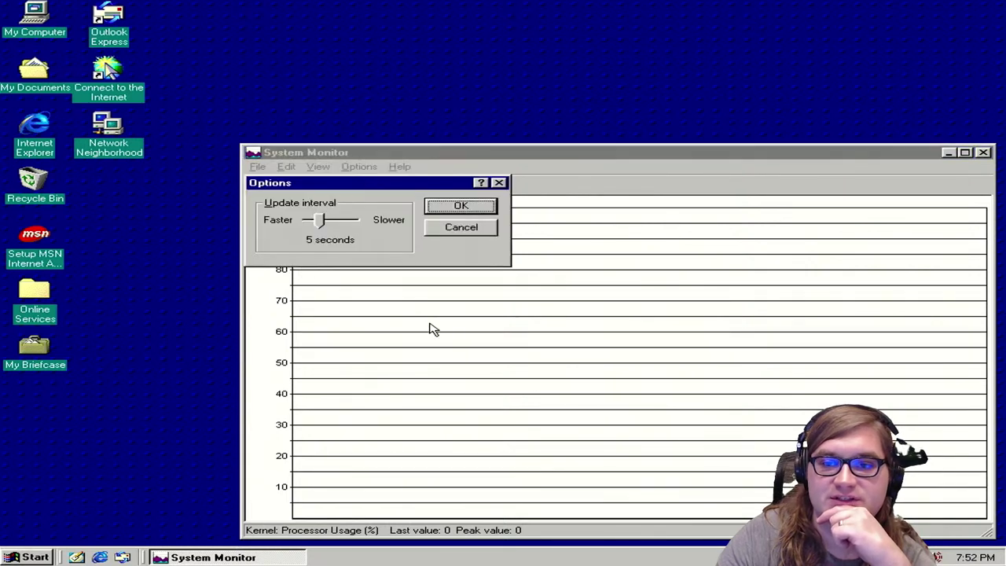
pyautogui.click(481, 206)
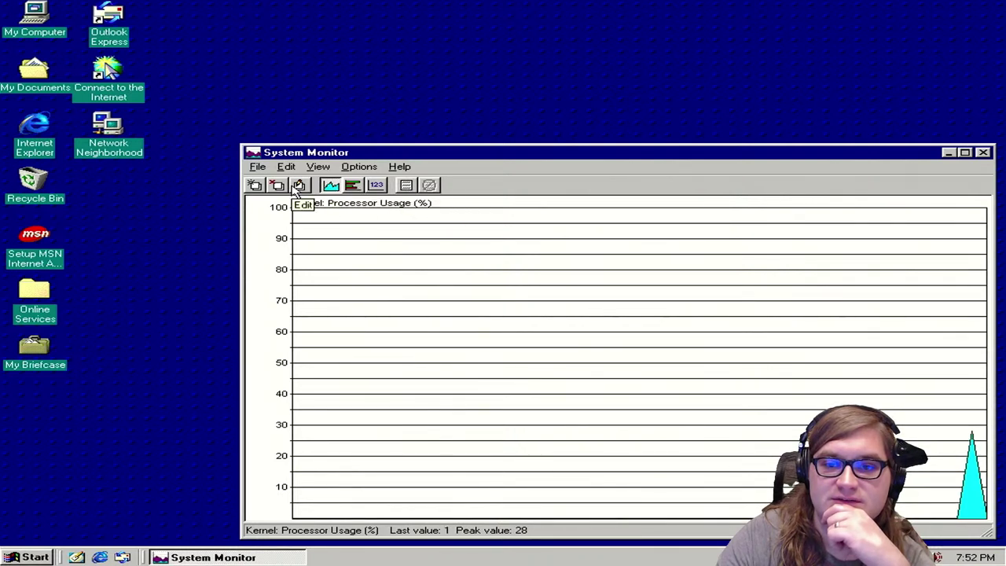
pyautogui.click(300, 187)
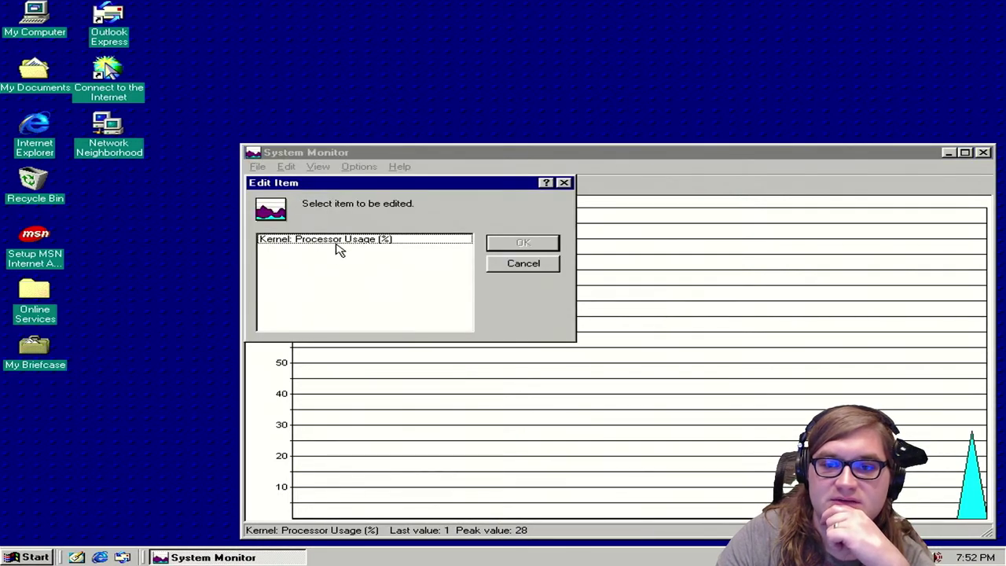
pyautogui.click(350, 240)
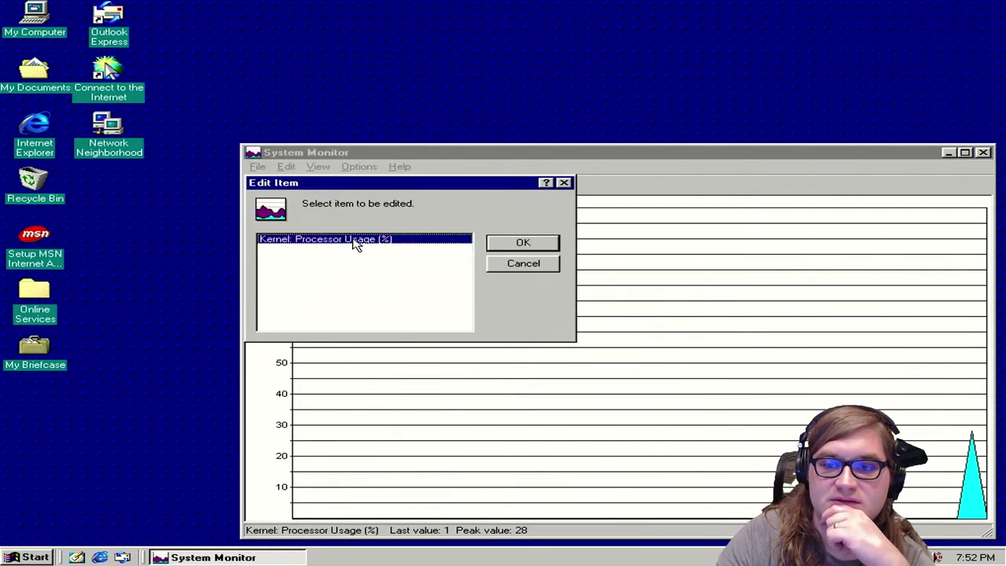
pyautogui.click(541, 263)
# Step: Browse the available monitoring categories and add the Memory Manager item Allocated memory to the chart
pyautogui.click(259, 189)
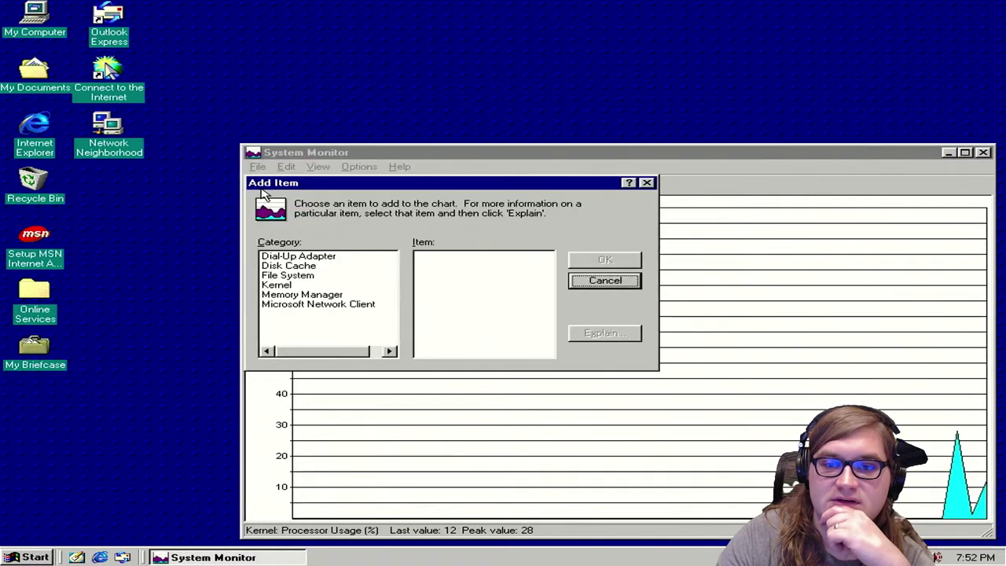
pyautogui.click(307, 267)
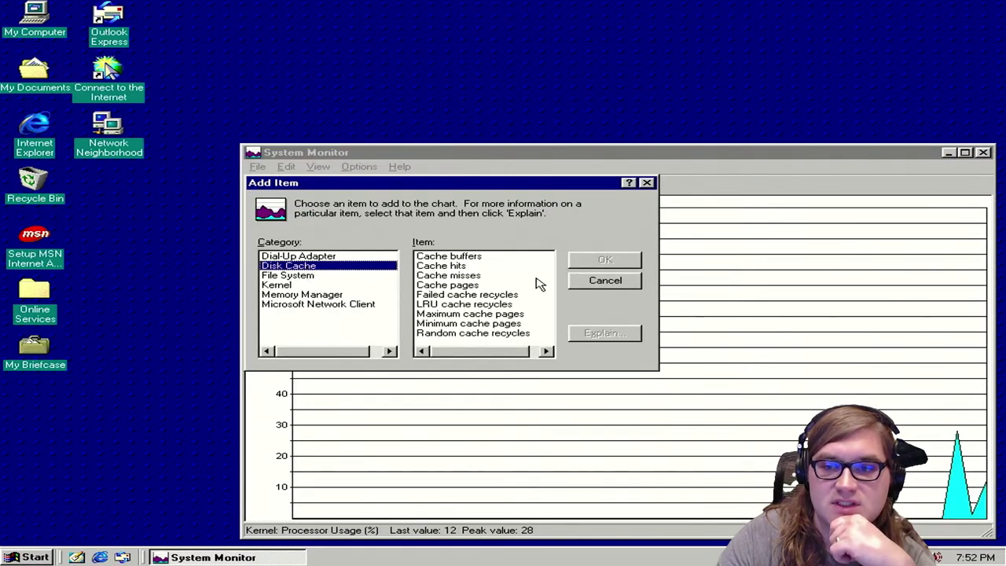
pyautogui.click(297, 275)
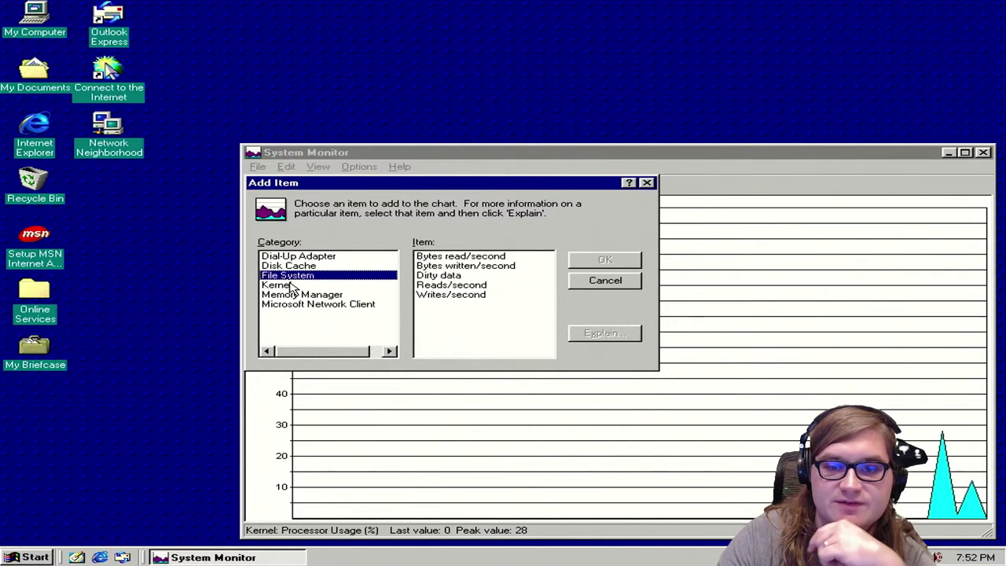
pyautogui.click(291, 285)
pyautogui.click(299, 294)
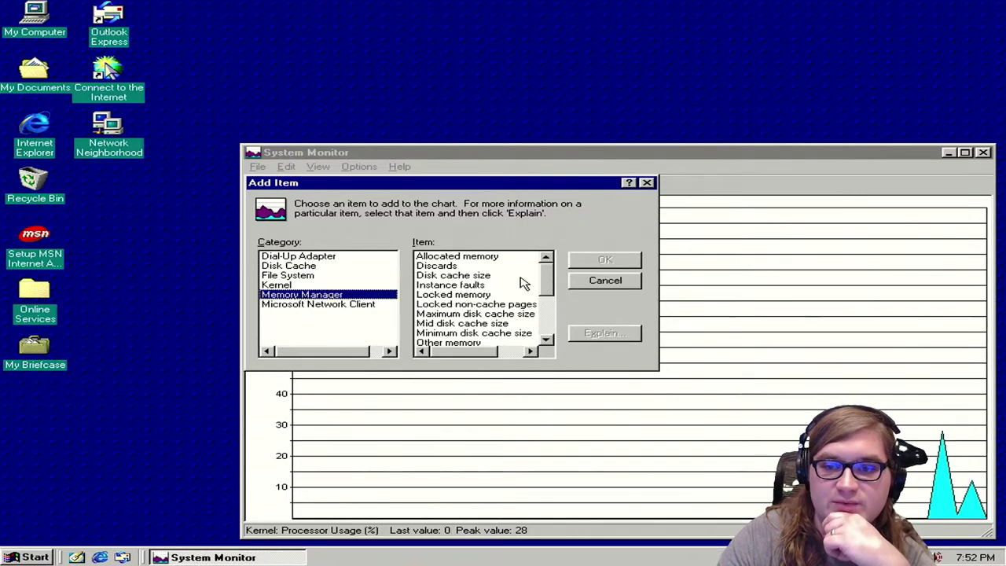
pyautogui.click(506, 258)
pyautogui.scroll(-1, 499, 277)
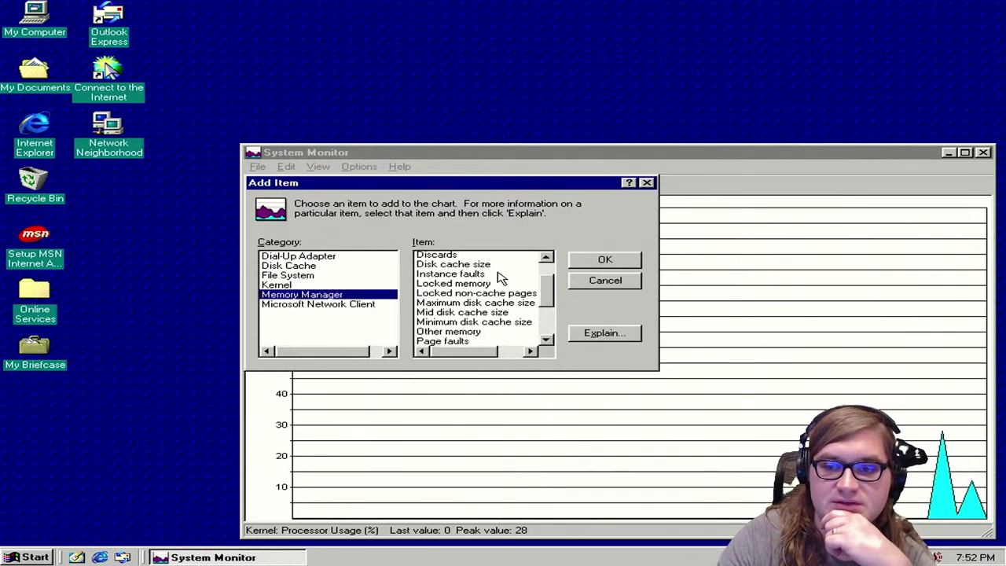
pyautogui.scroll(-3, 539, 283)
pyautogui.scroll(4, 539, 283)
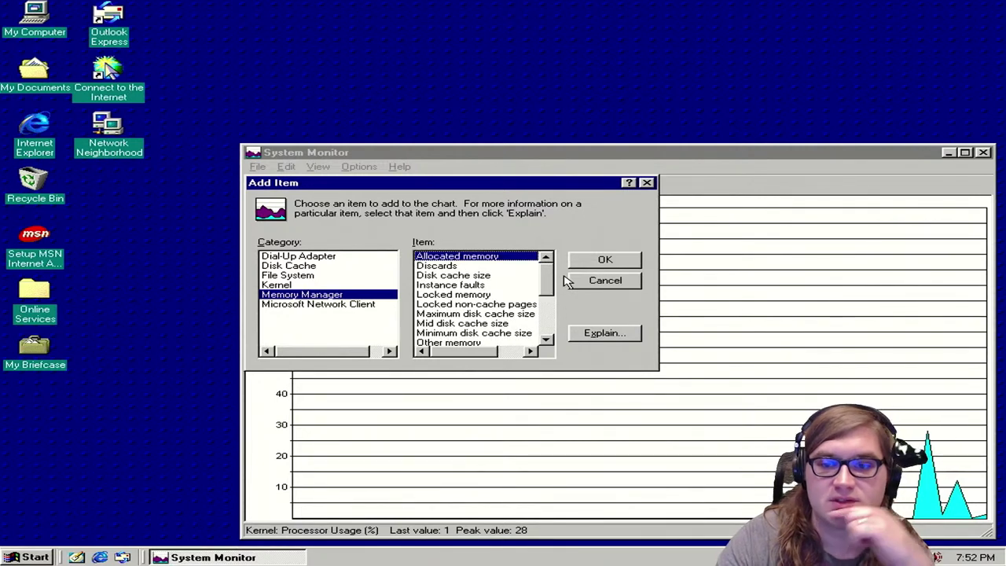
pyautogui.click(604, 261)
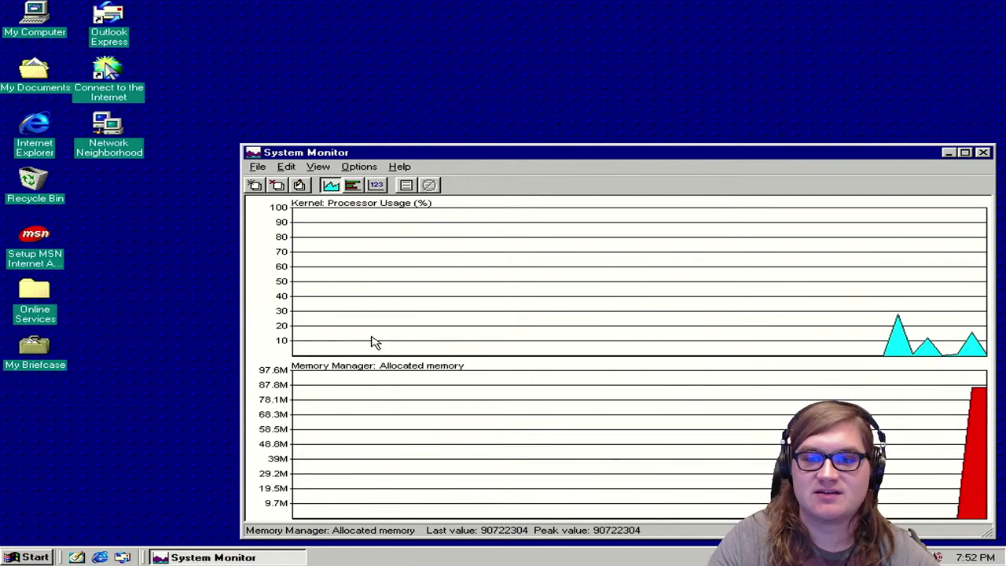
# Step: Add the Kernel item Threads to the System Monitor charts
pyautogui.click(283, 168)
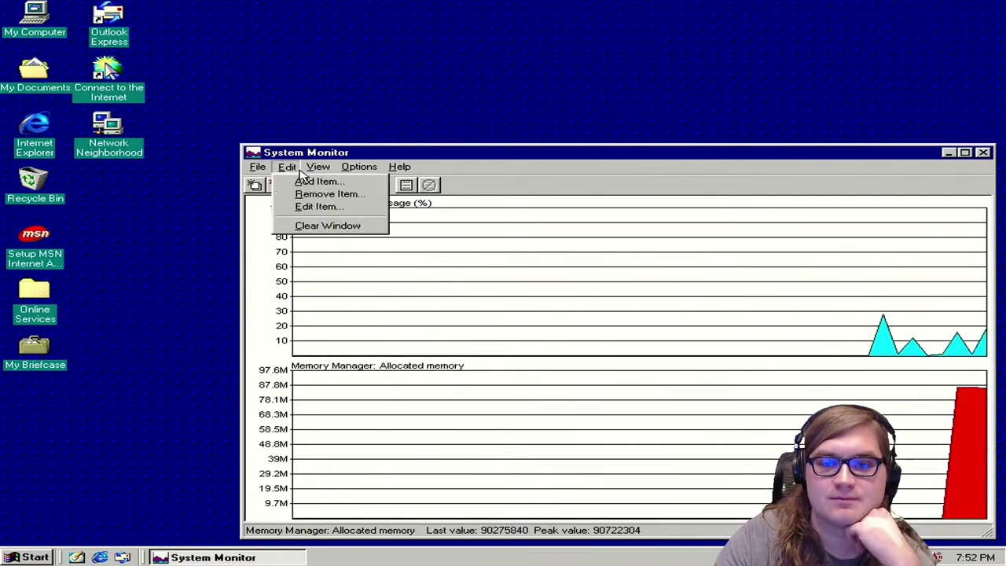
pyautogui.click(422, 162)
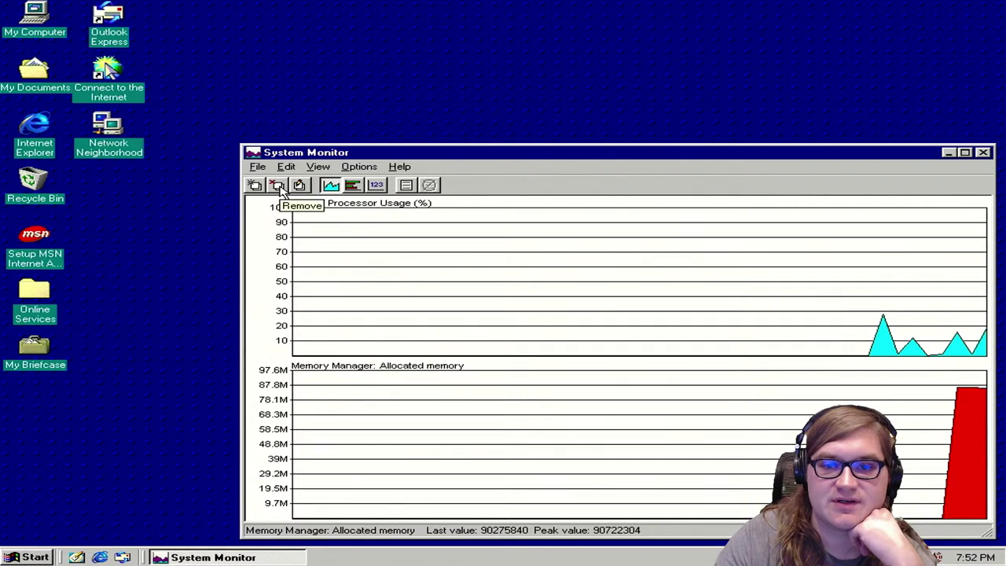
pyautogui.click(255, 186)
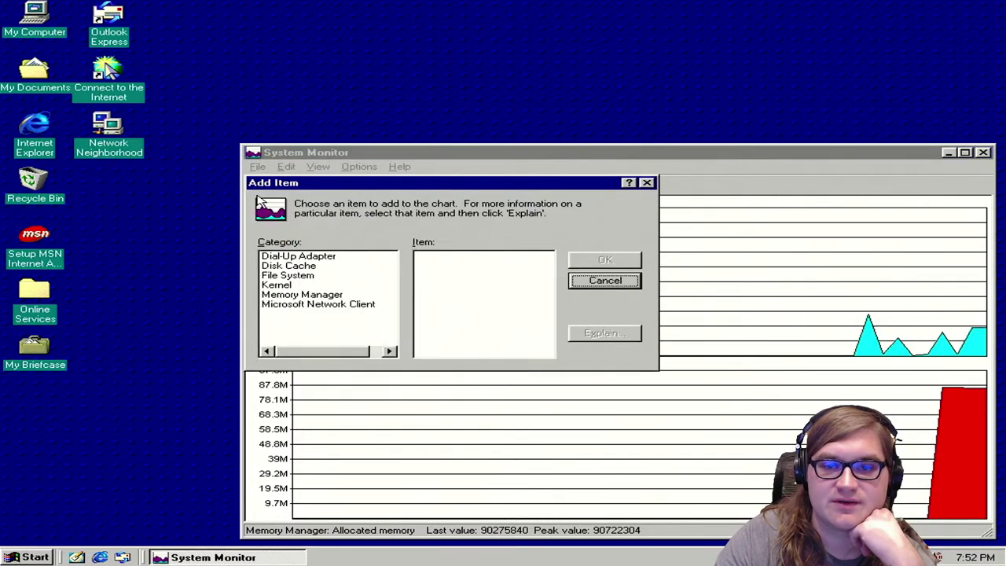
pyautogui.click(300, 285)
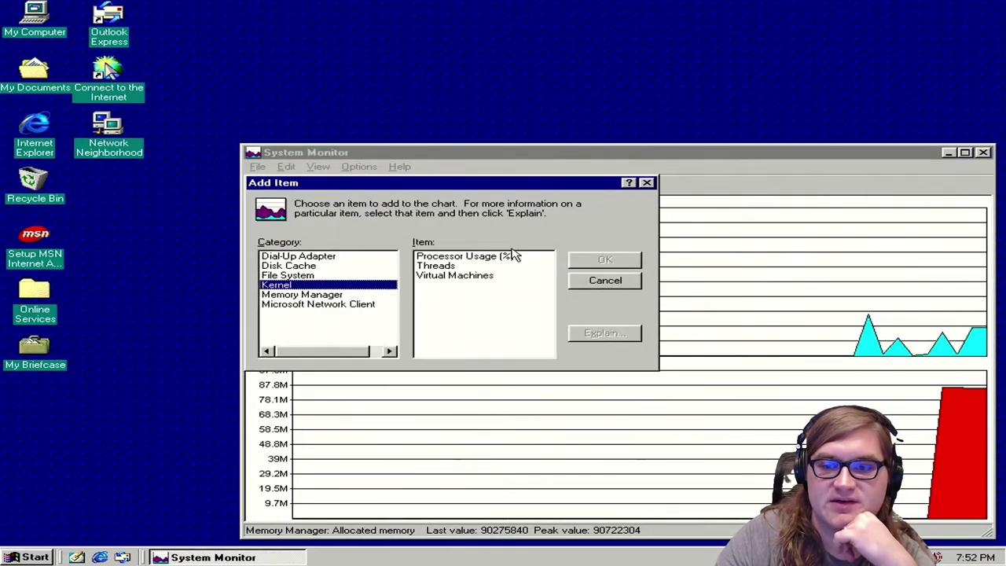
pyautogui.click(450, 276)
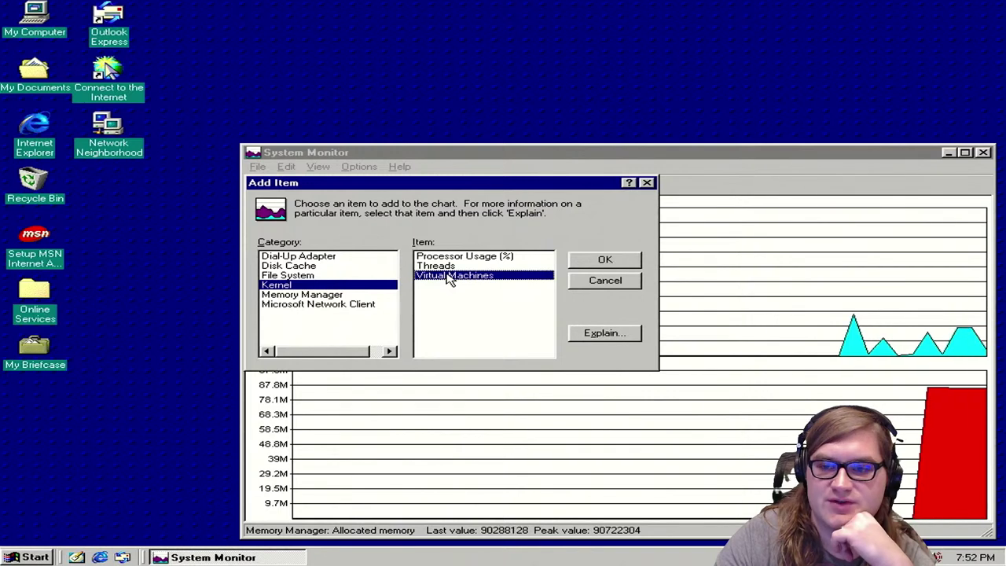
pyautogui.click(451, 268)
pyautogui.click(450, 276)
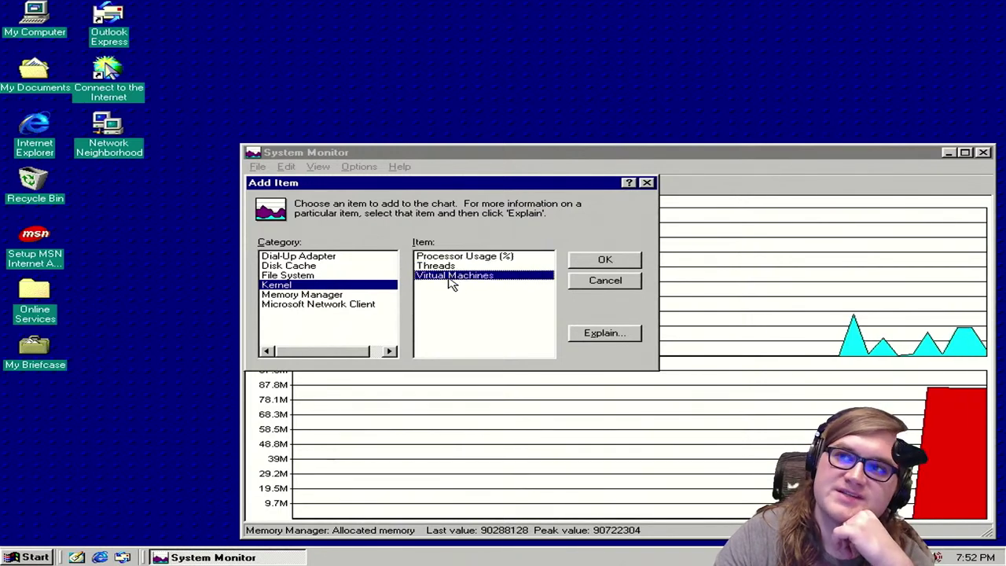
pyautogui.click(463, 268)
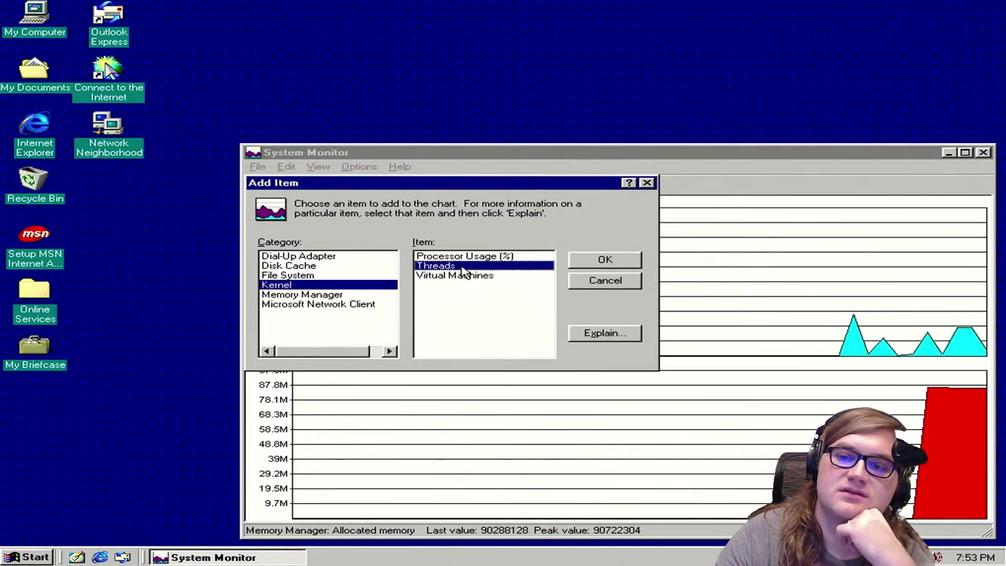
pyautogui.click(602, 260)
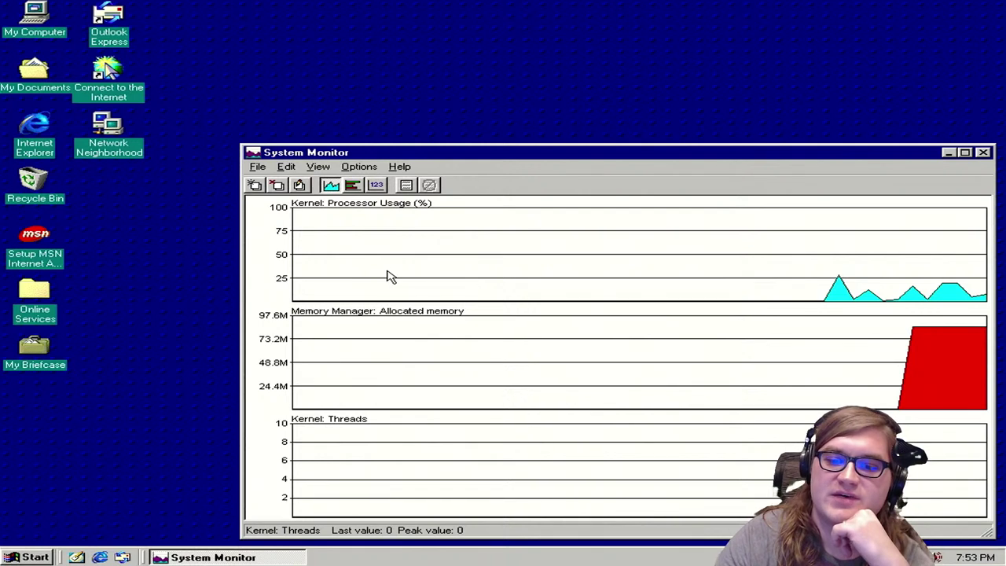
pyautogui.click(257, 166)
pyautogui.moveTo(296, 171)
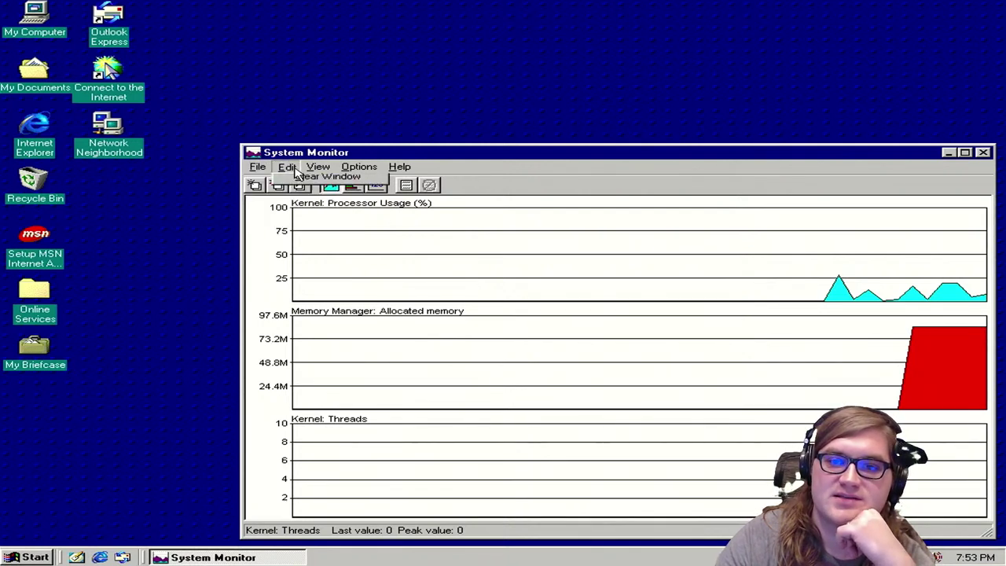
pyautogui.click(286, 266)
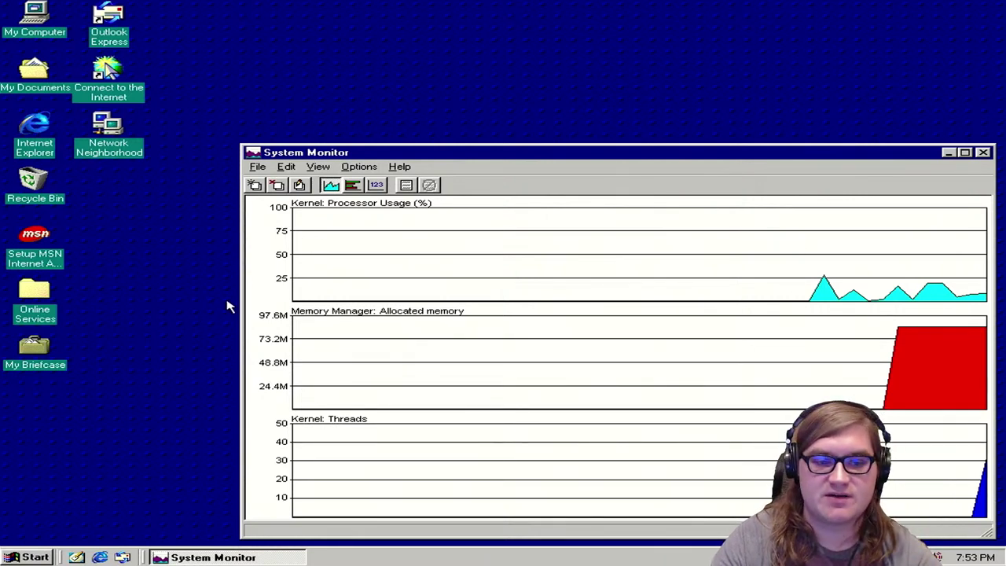
# Step: Narrow the System Monitor window so it covers about half the desktop's width, and look through the installed programs
pyautogui.moveTo(240, 305); pyautogui.dragTo(535, 305)
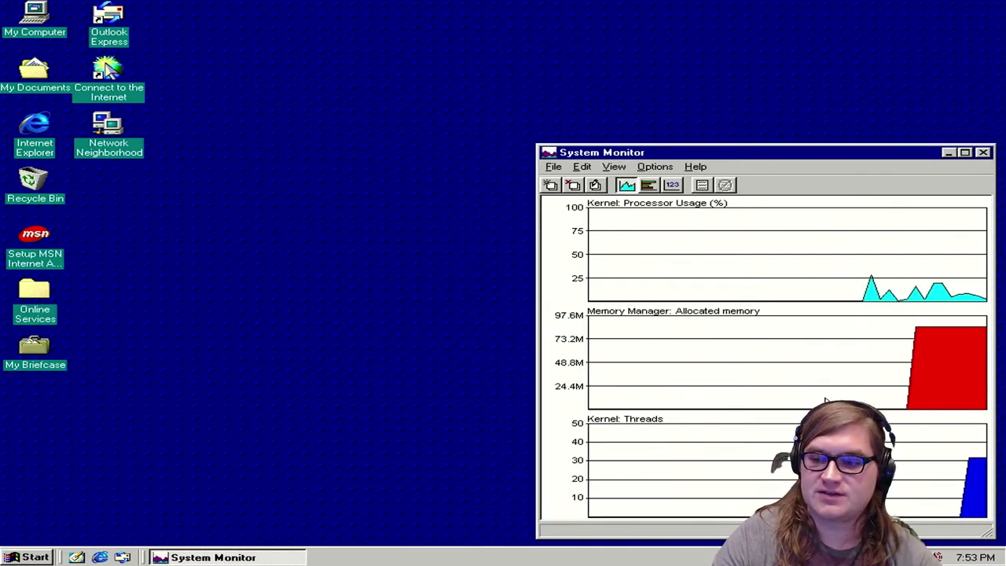
pyautogui.click(319, 363)
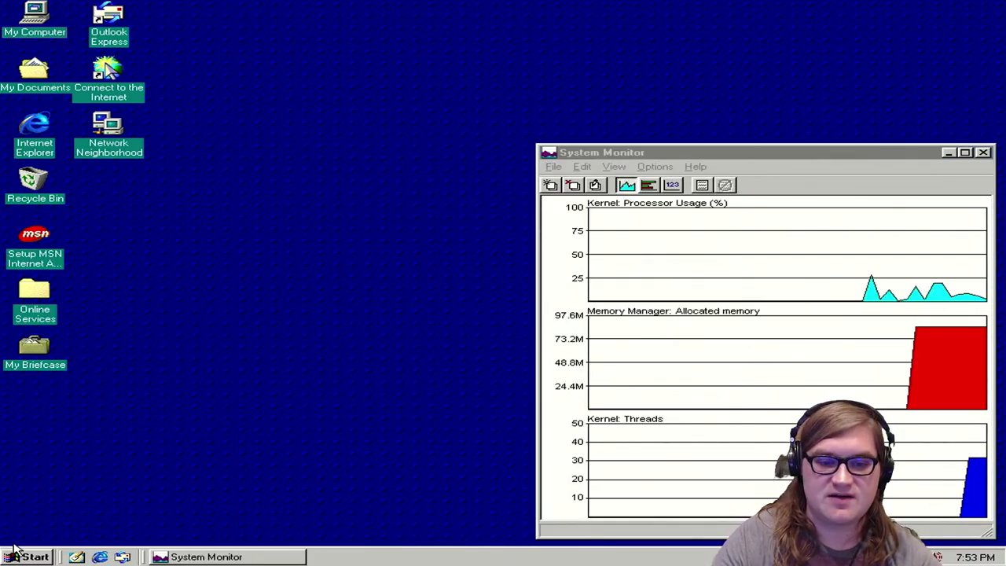
pyautogui.press('super')
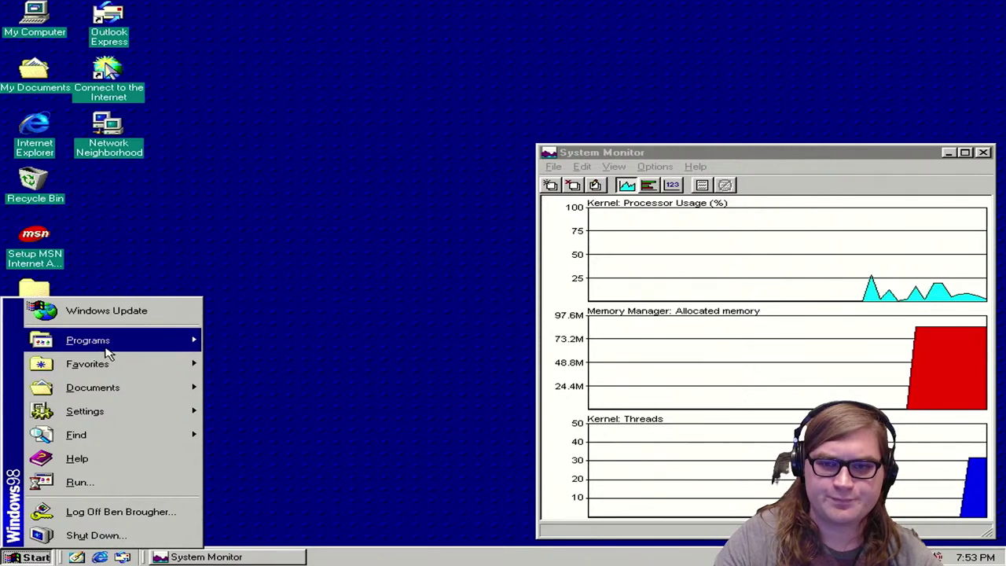
pyautogui.moveTo(106, 351)
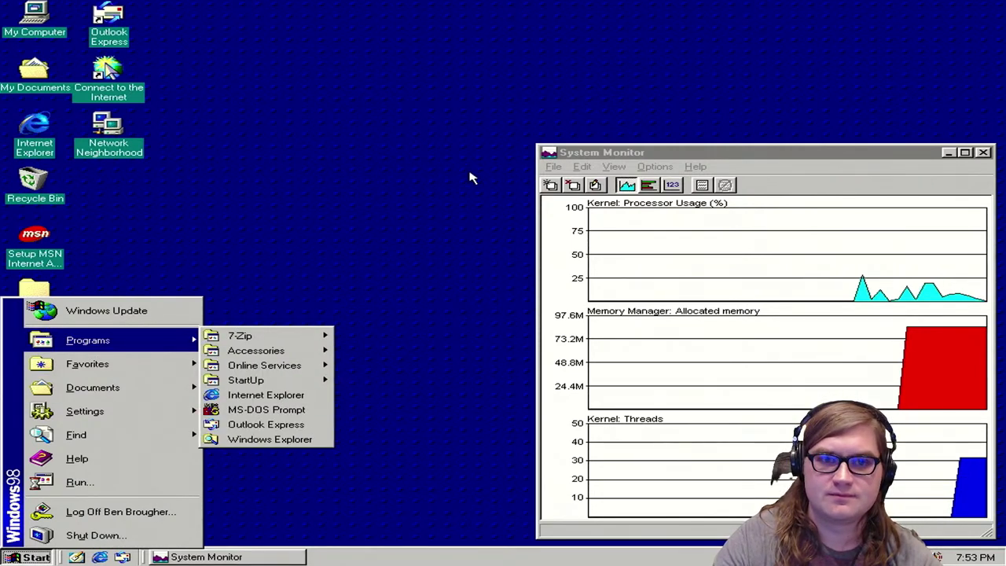
pyautogui.click(469, 179)
# Step: Open My Computer and bring the System Monitor window in front of it
pyautogui.doubleClick(32, 26)
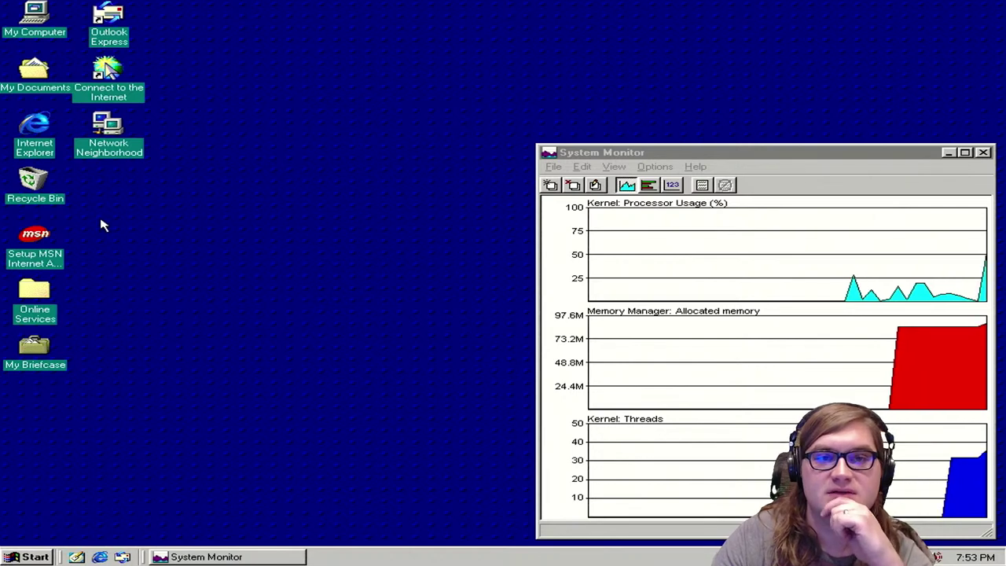
pyautogui.doubleClick(40, 12)
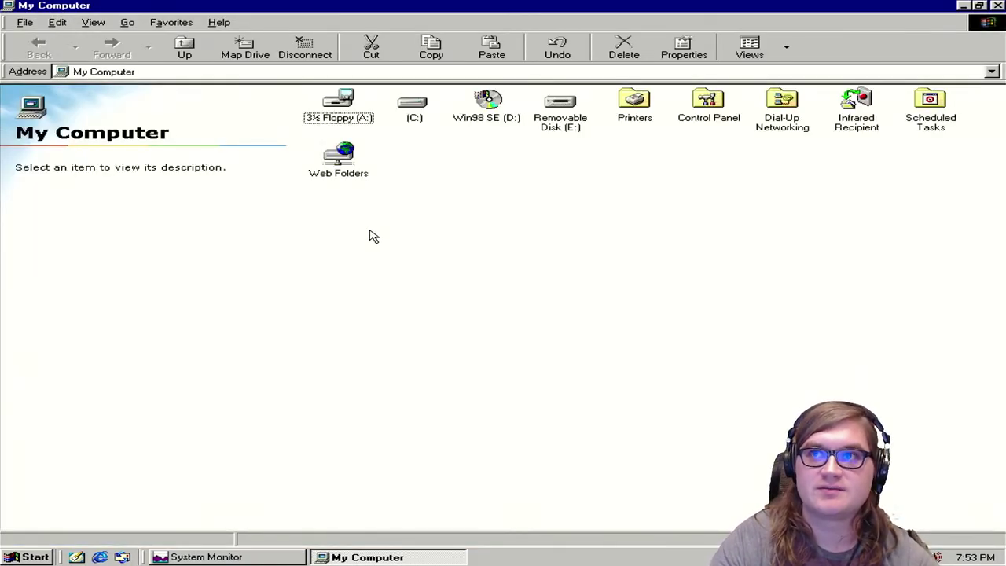
pyautogui.click(228, 560)
pyautogui.click(536, 174)
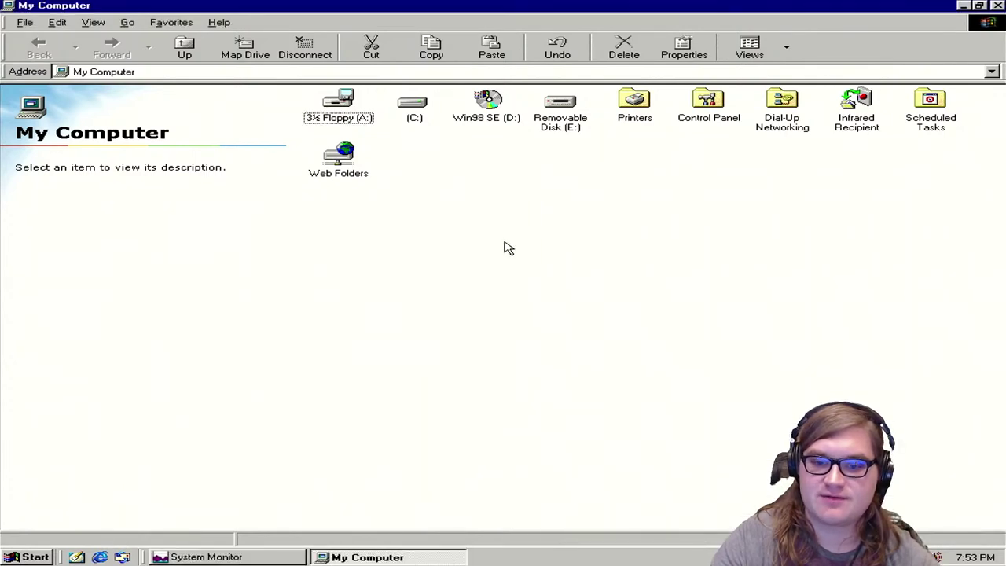
pyautogui.hotkey('alt', 'Tab')
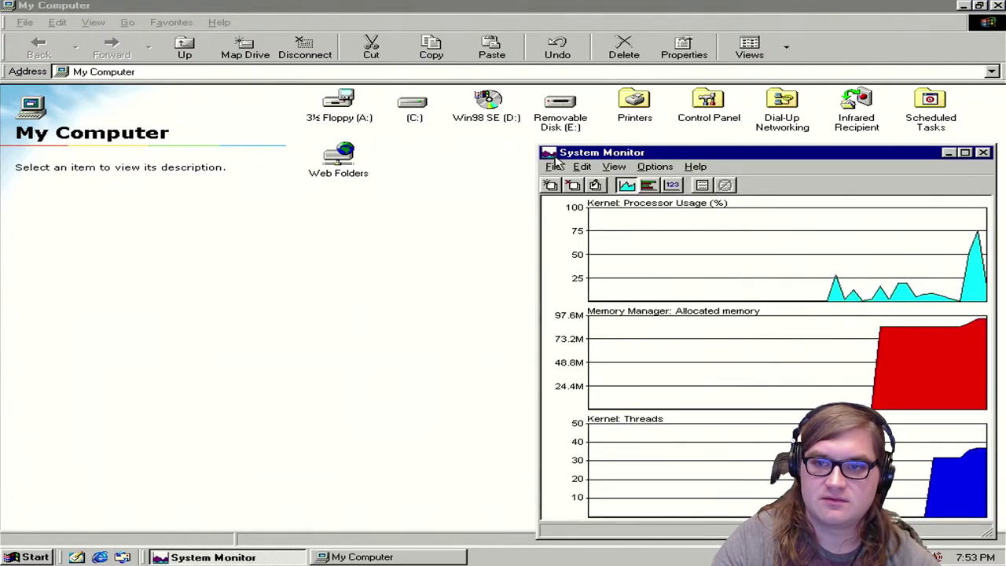
# Step: View the three System Monitor items as numeric charts and return to the line charts
pyautogui.click(554, 166)
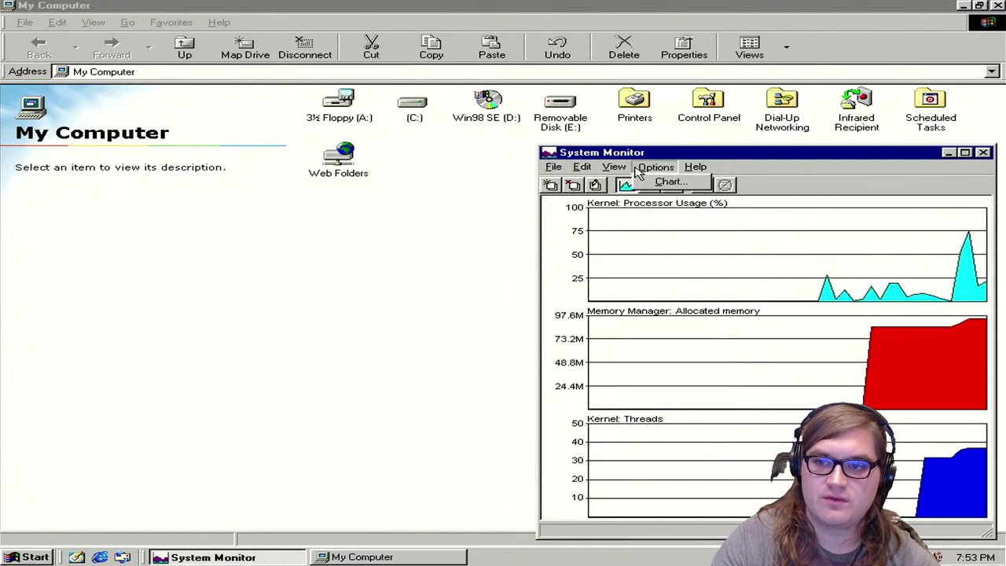
pyautogui.click(817, 187)
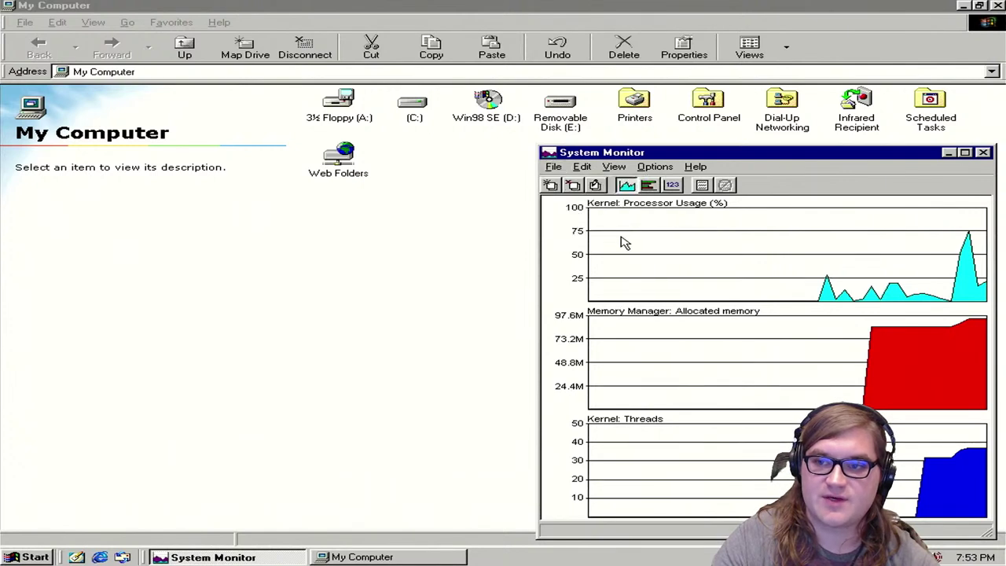
pyautogui.click(673, 186)
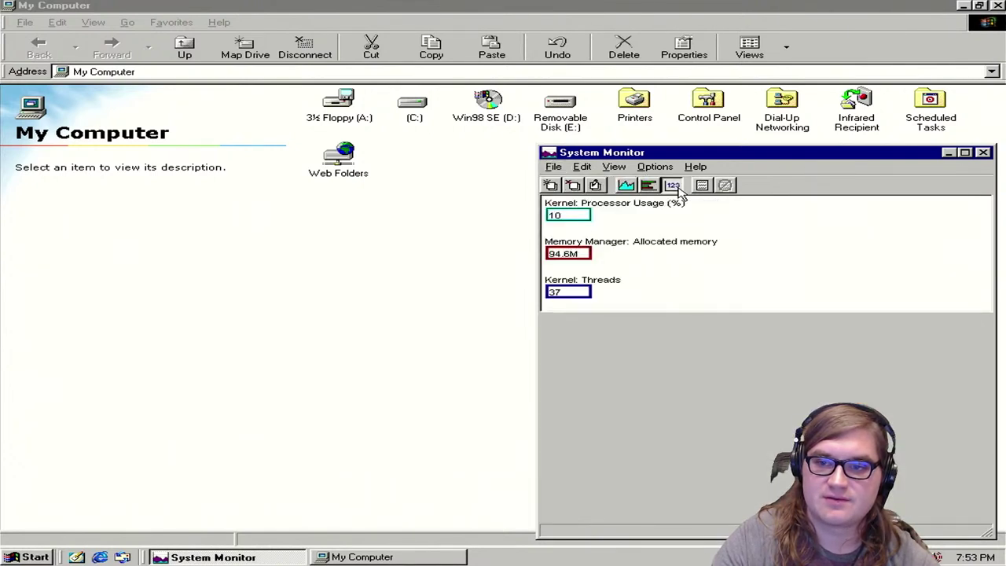
pyautogui.click(626, 185)
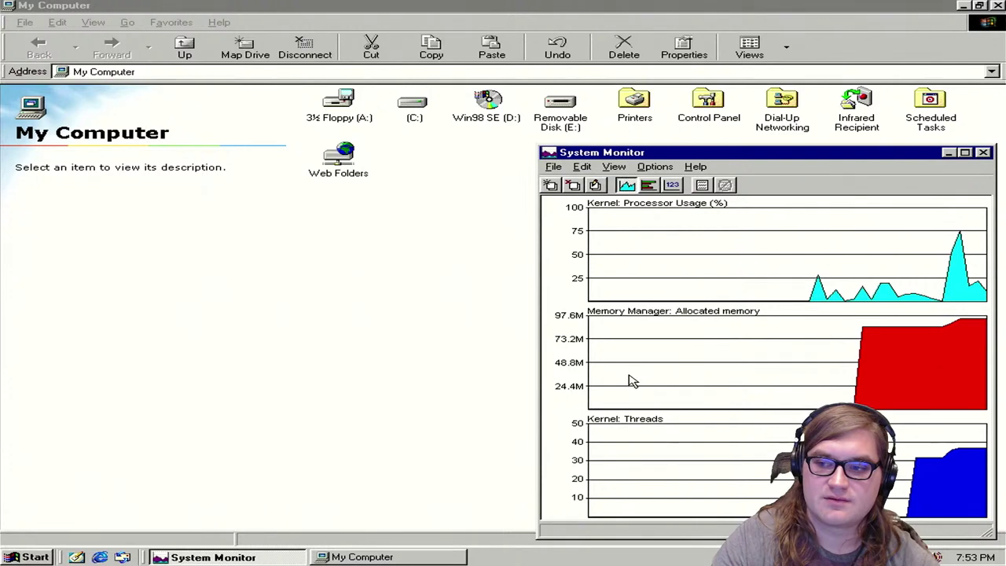
# Step: In My Computer, open the folder C:\Temp\Borland\BorlandC and run Setup.exe
pyautogui.click(267, 275)
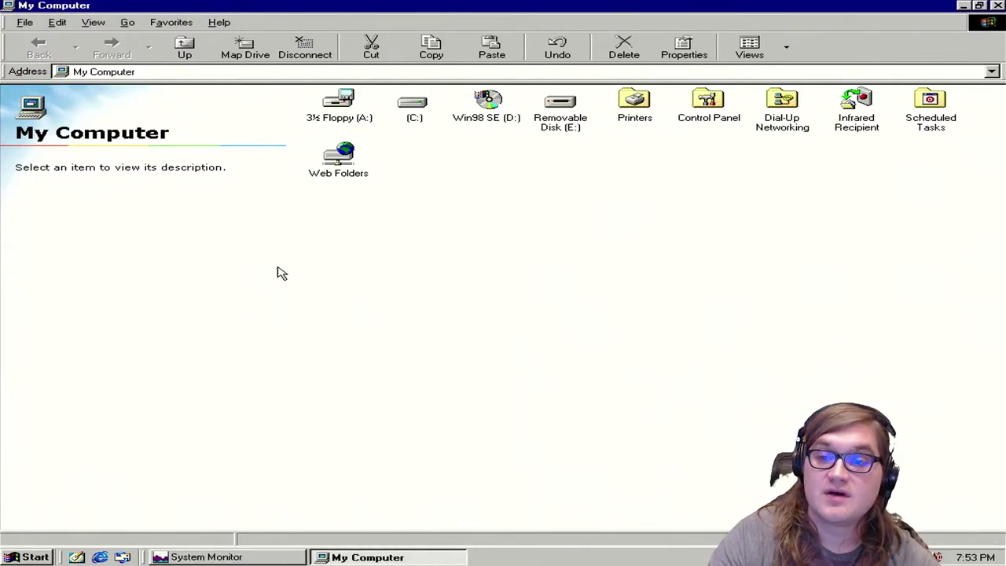
pyautogui.doubleClick(410, 110)
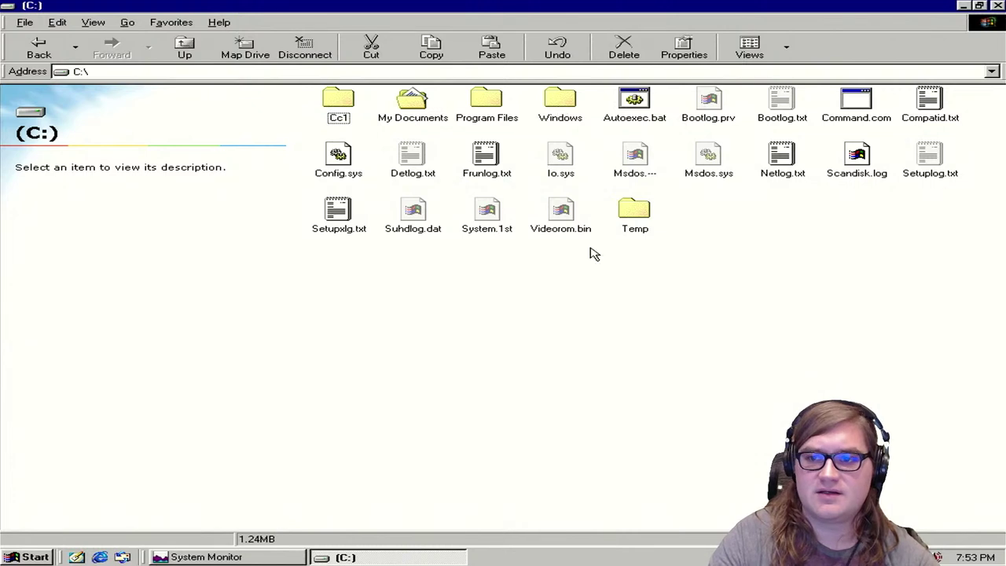
pyautogui.doubleClick(635, 214)
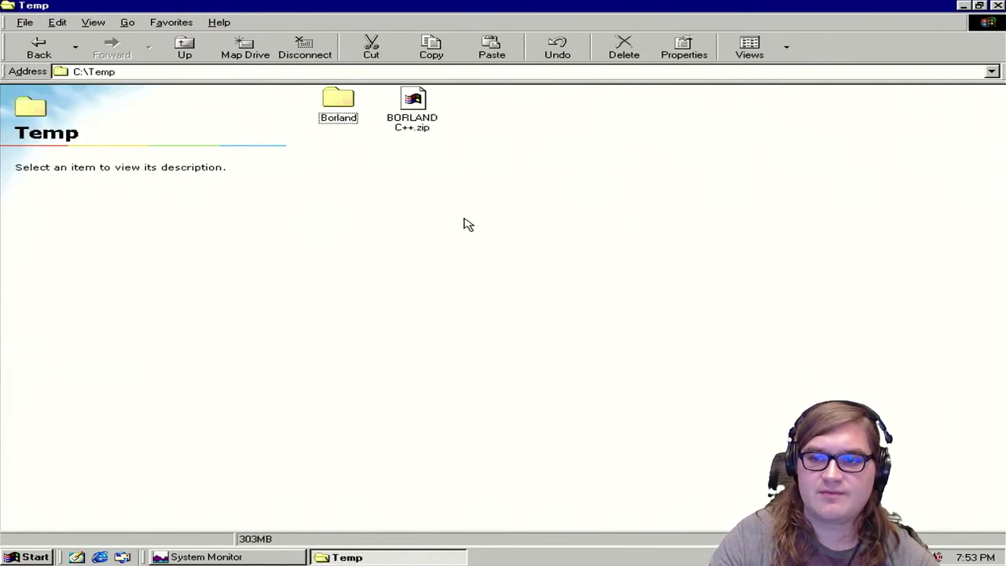
pyautogui.doubleClick(339, 98)
pyautogui.doubleClick(338, 110)
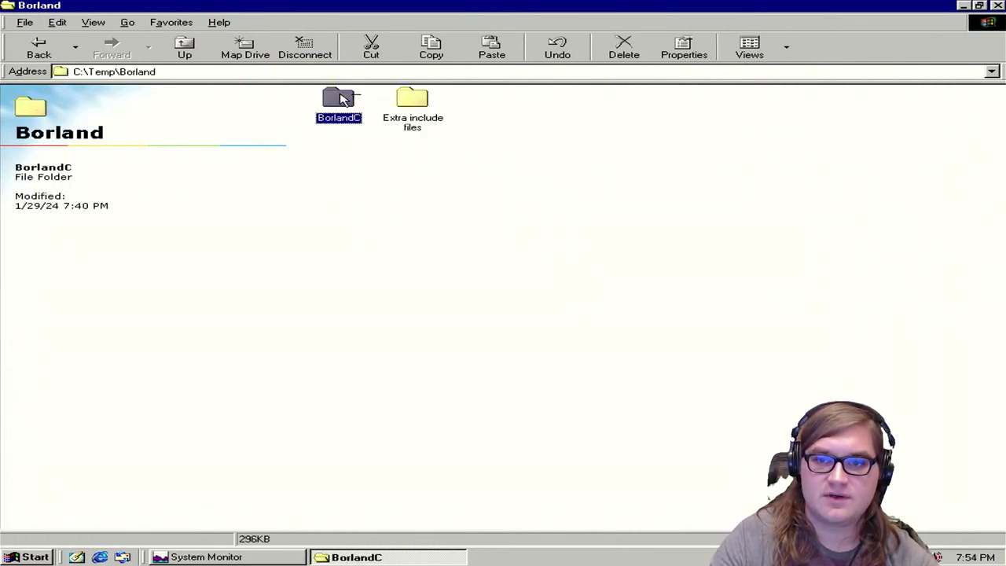
pyautogui.doubleClick(411, 212)
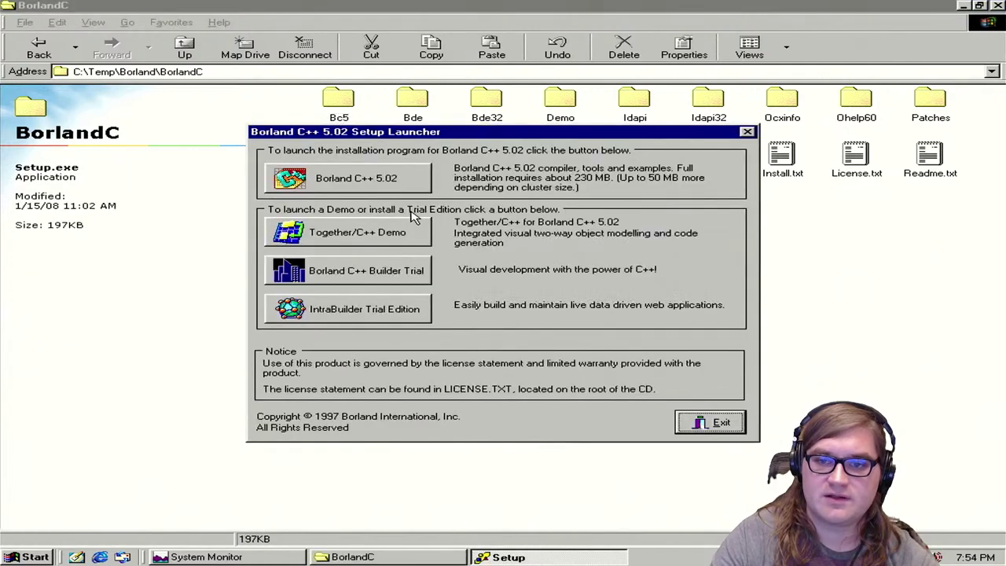
# Step: Launch the Borland C++ 5.02 installation program, view the INSTALL.TXT notes and close them
pyautogui.click(350, 176)
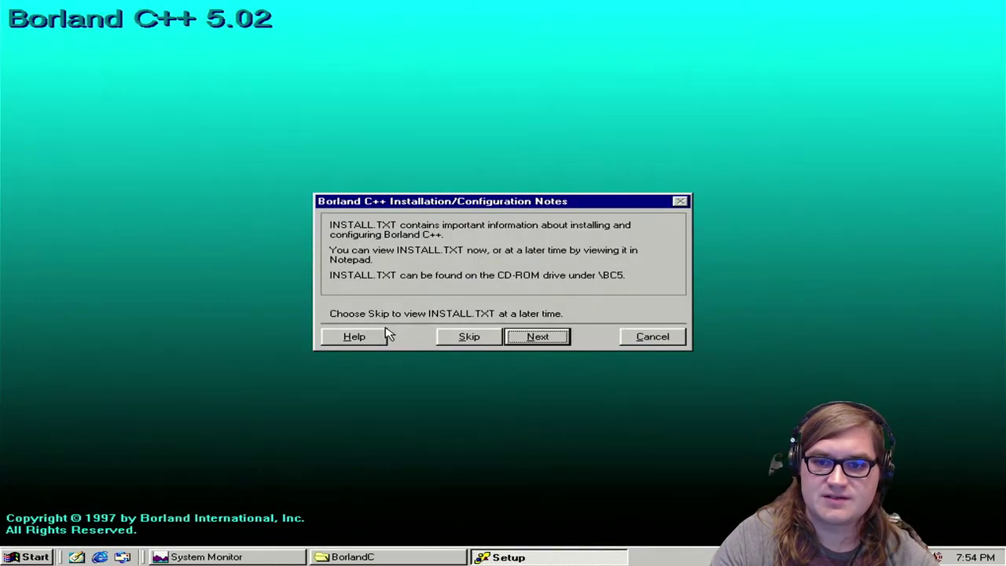
pyautogui.click(554, 338)
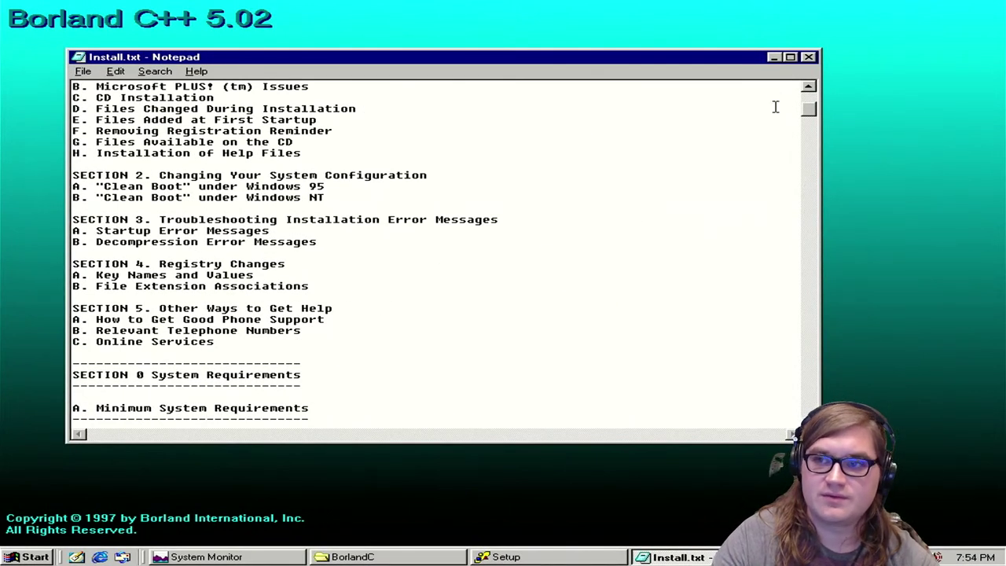
pyautogui.click(809, 58)
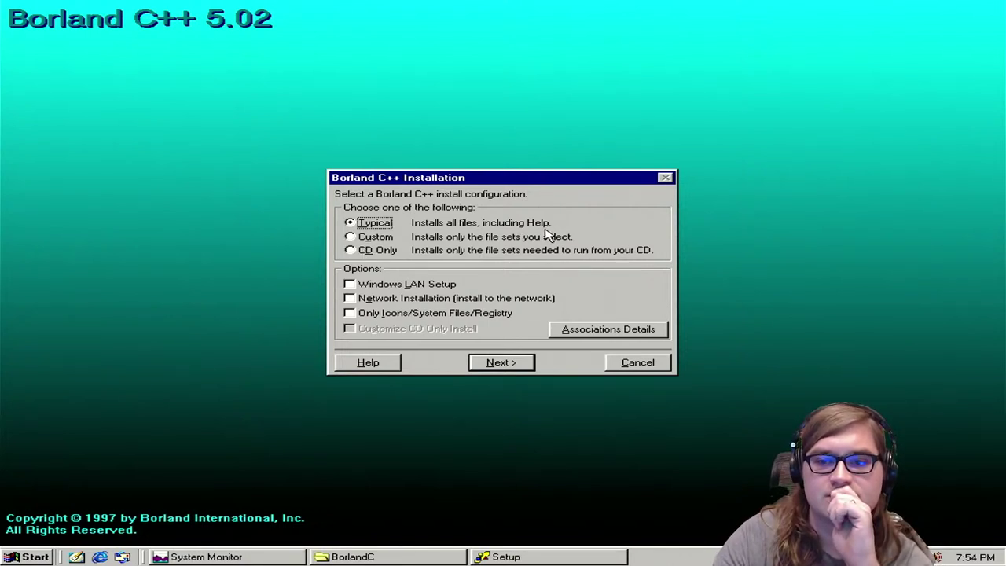
pyautogui.click(350, 286)
pyautogui.click(350, 286)
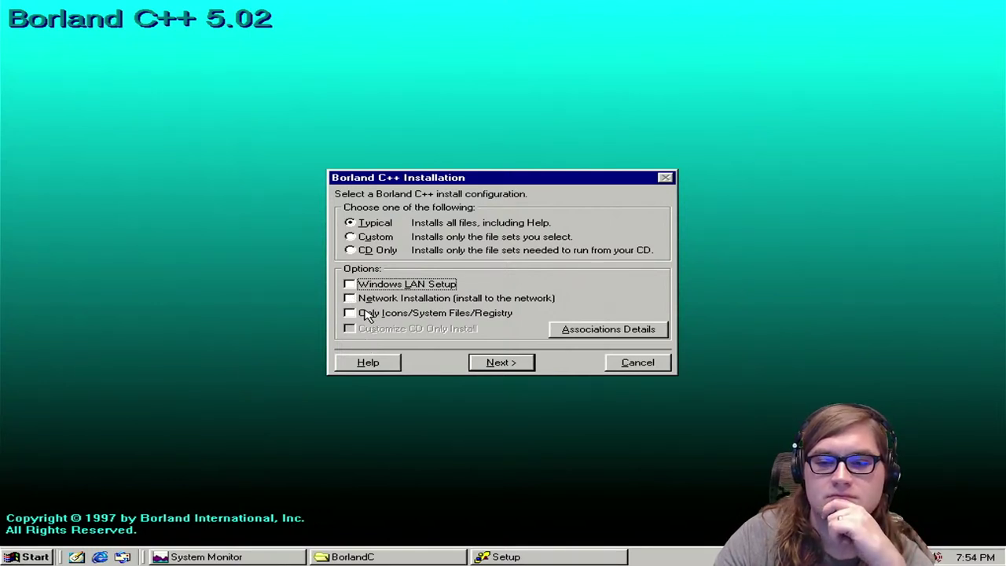
pyautogui.click(434, 288)
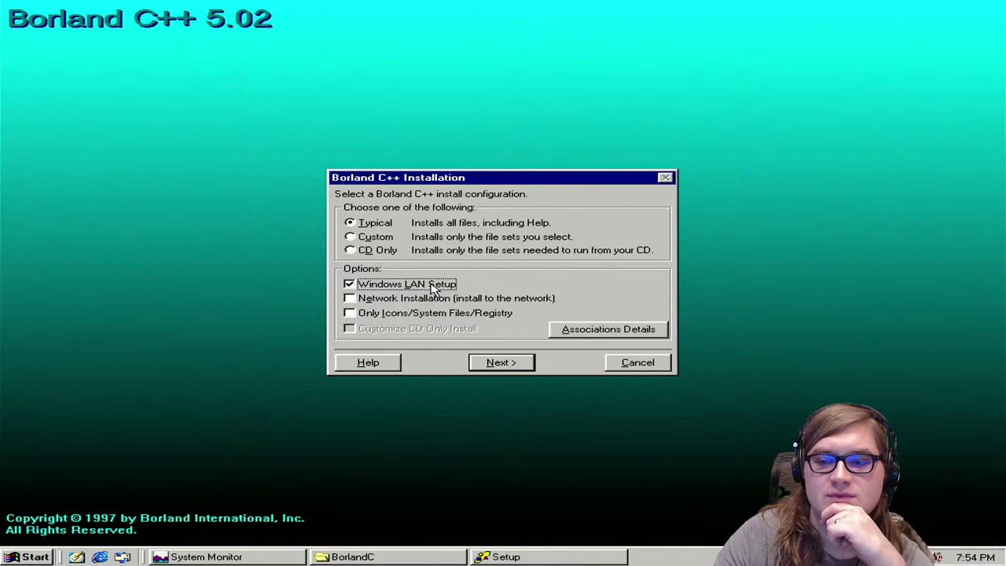
pyautogui.click(433, 288)
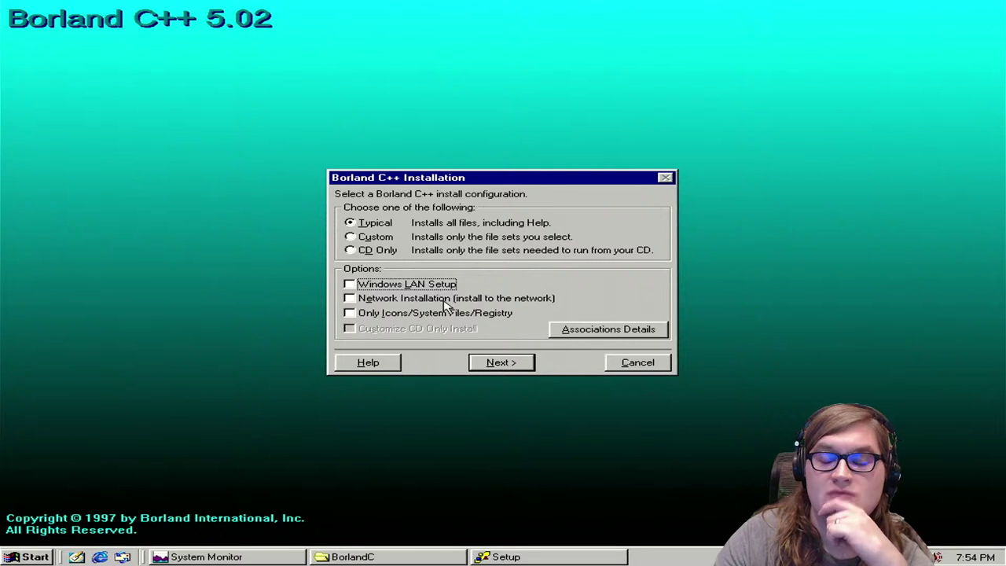
# Step: Accept the Typical configuration, installing Borland C++ to C:\BC5 with the default desktop in C:\BC5\BIN
pyautogui.click(524, 362)
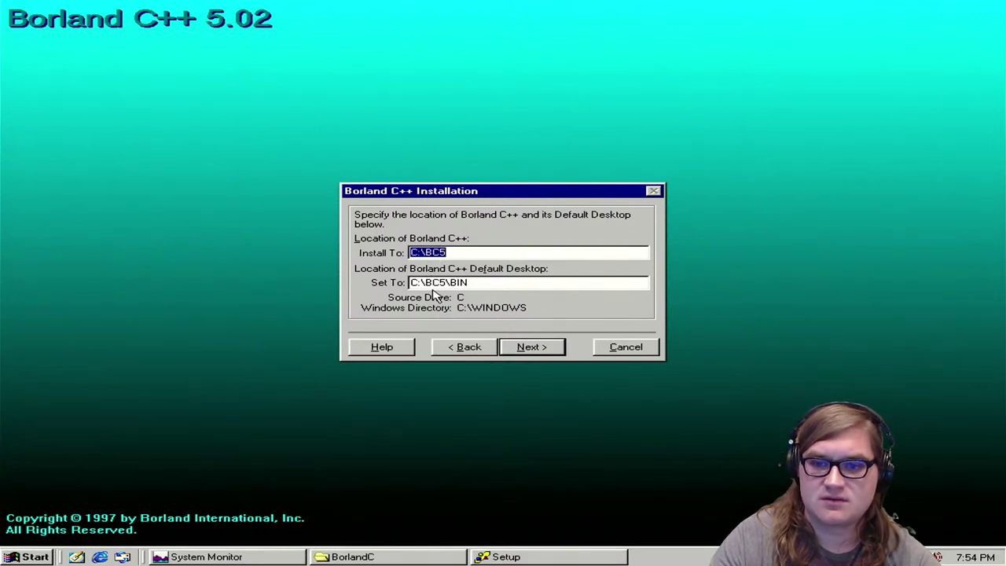
pyautogui.click(544, 347)
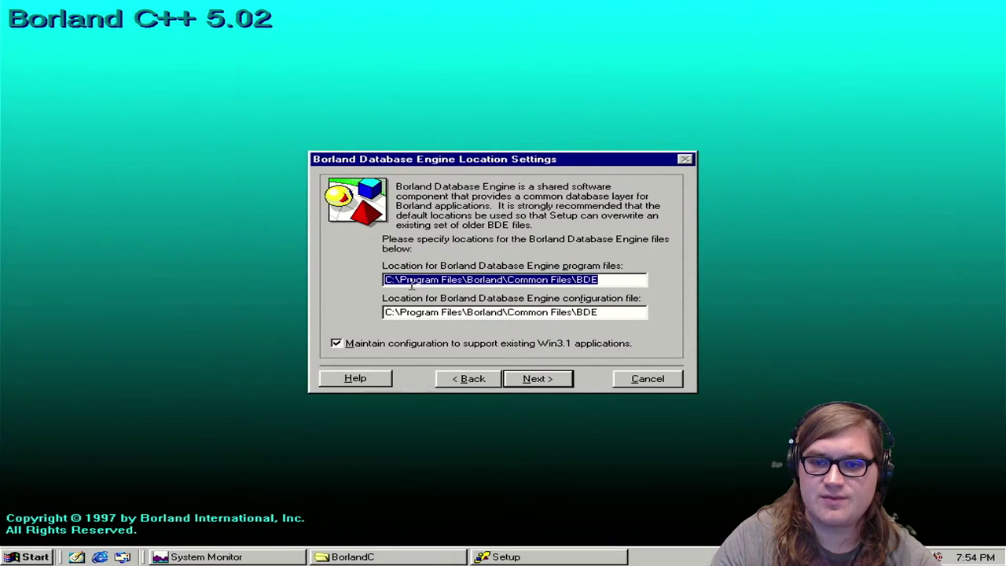
# Step: Accept C:\Program Files\Borland\Common Files\BDE for the Database Engine and C:\BDE32 for its SDK, and start the installation
pyautogui.click(607, 282)
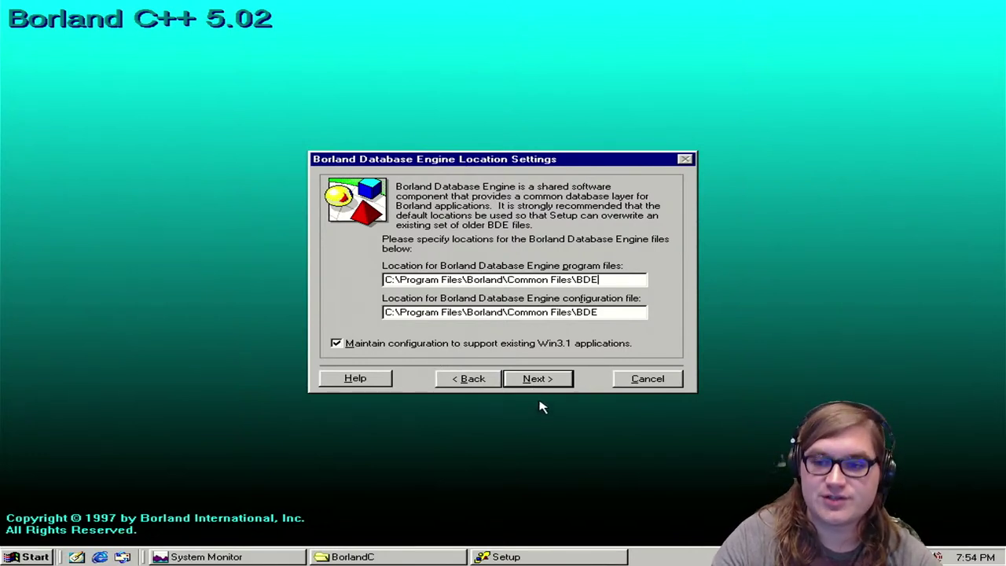
pyautogui.click(571, 379)
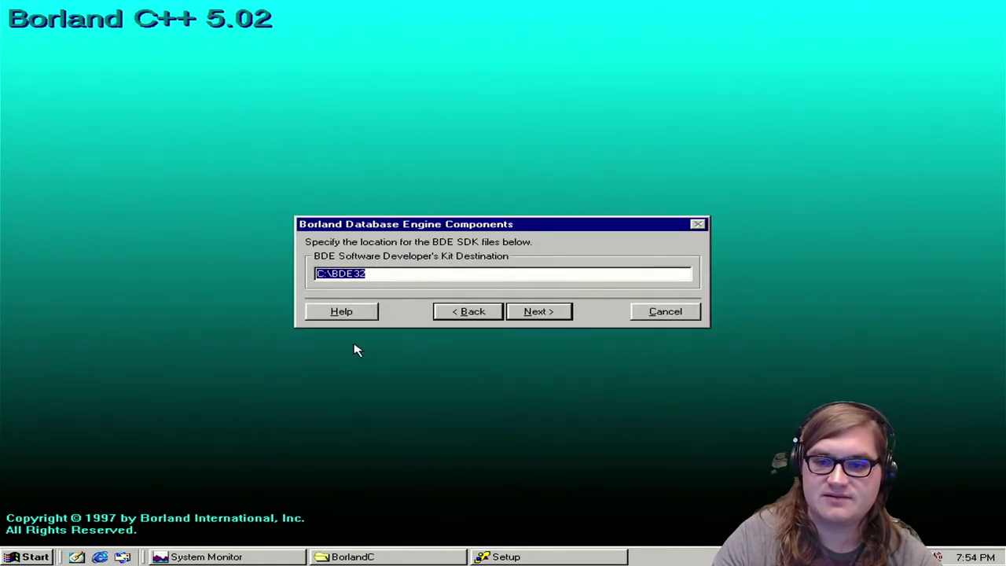
pyautogui.click(380, 275)
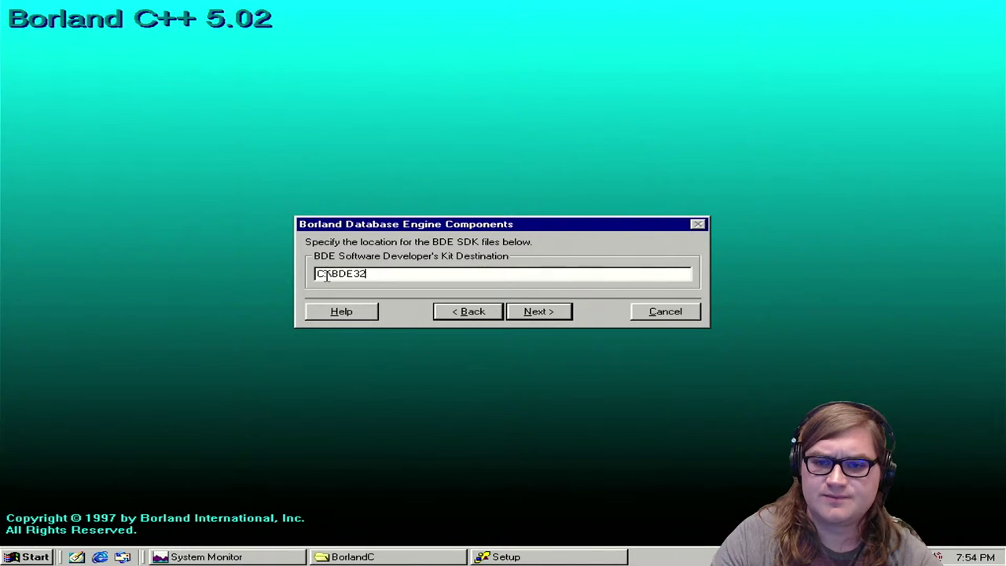
pyautogui.click(557, 315)
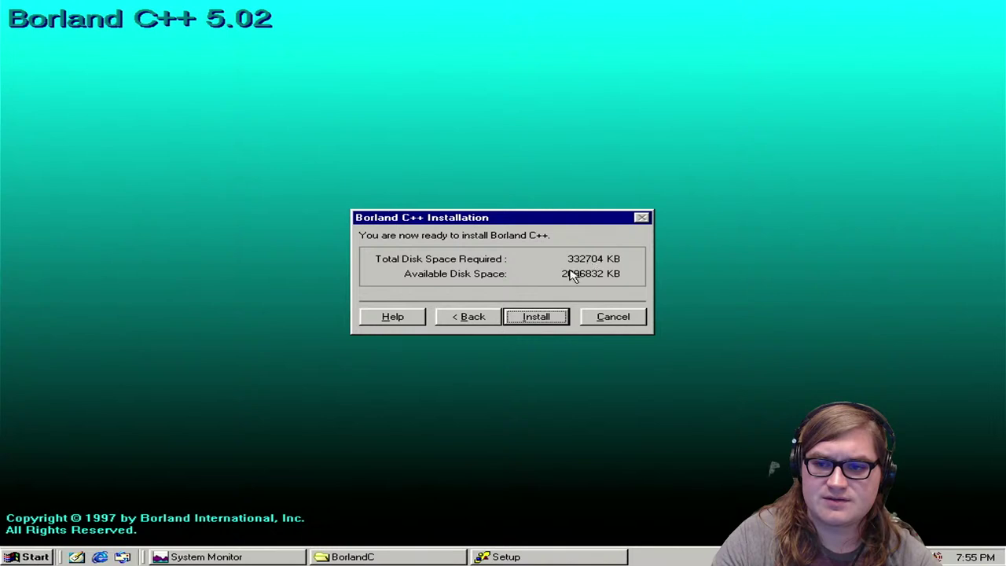
pyautogui.click(553, 320)
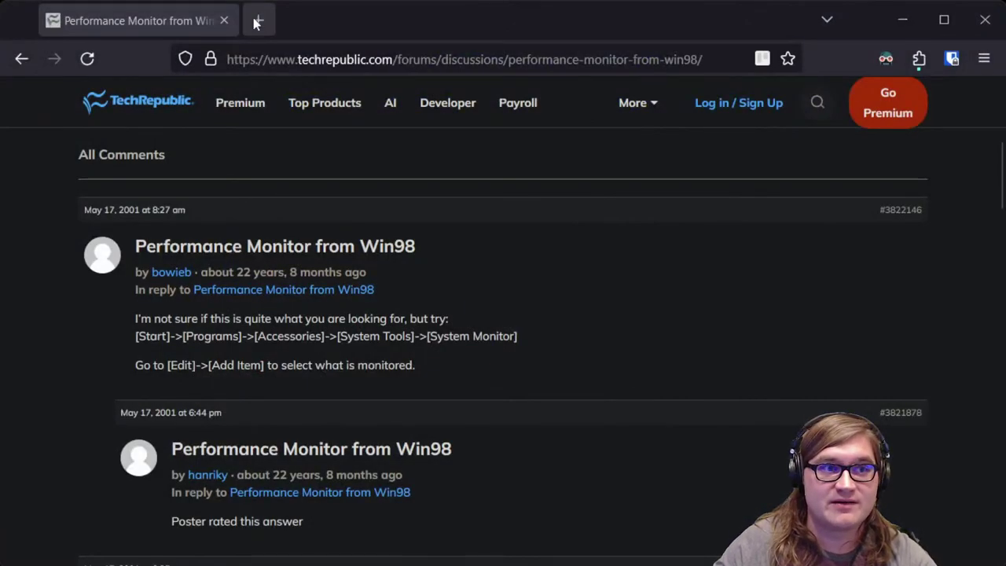
# Step: Switch to Firefox, replace the TechRepublic tab with a new one and go to borland.com
pyautogui.click(256, 22)
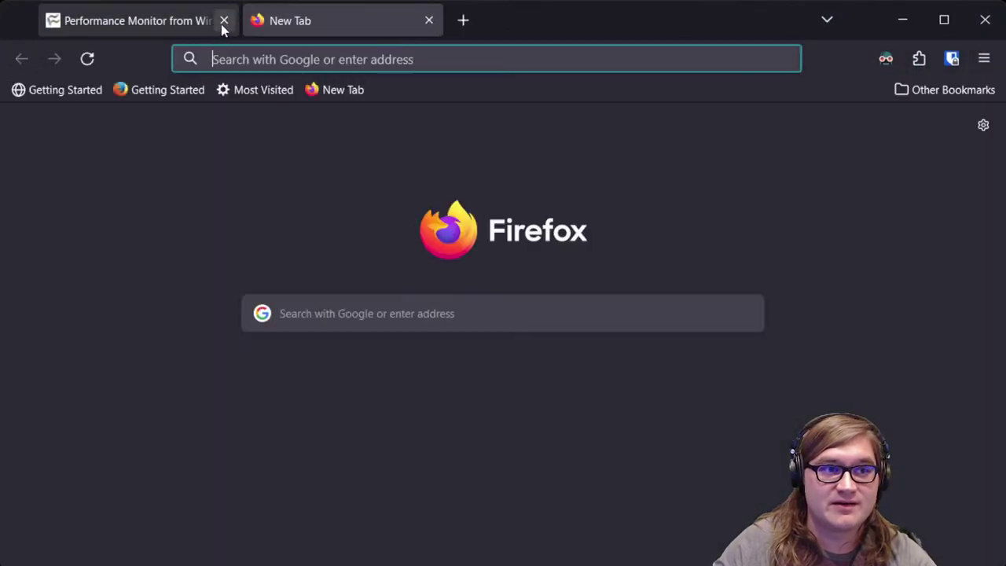
pyautogui.click(224, 22)
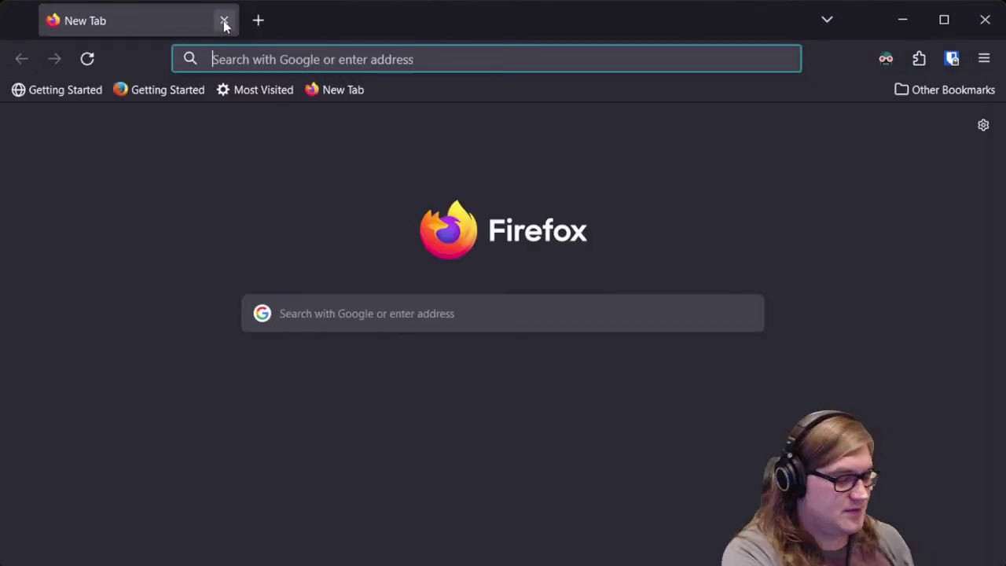
pyautogui.write('borland')
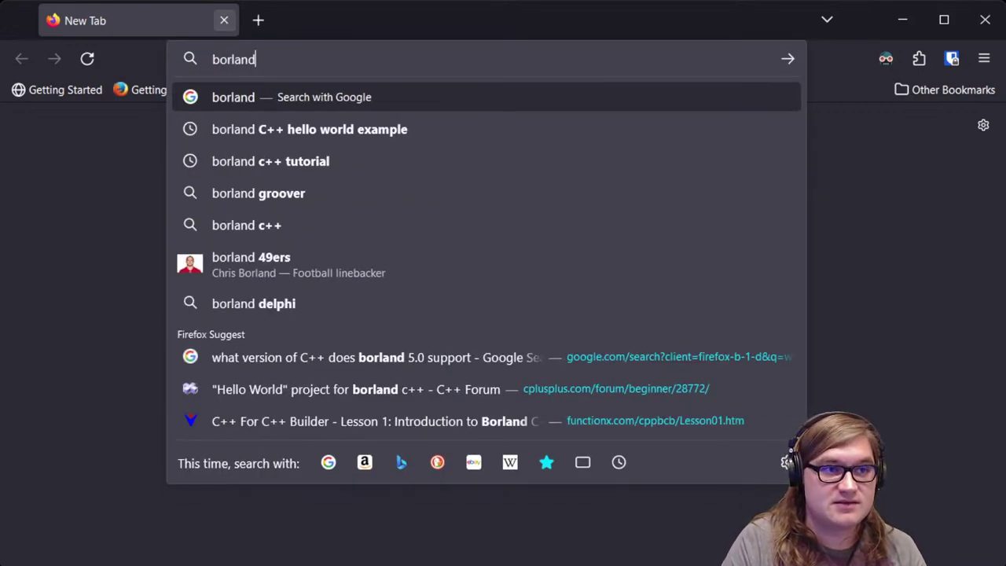
pyautogui.write('.com')
pyautogui.press('Return')
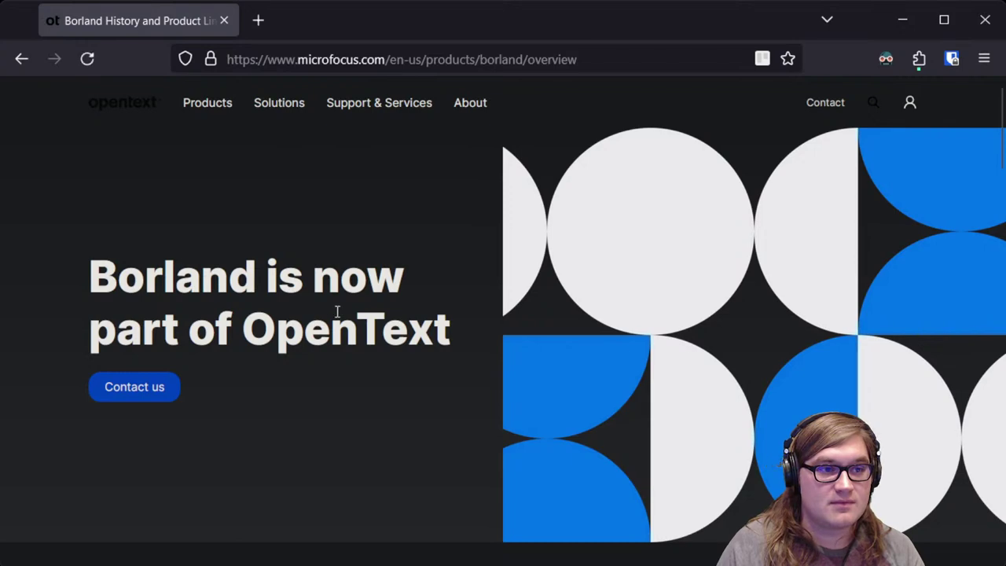
# Step: Look through the Borland overview page, including its history, product list and support section
pyautogui.scroll(-5, 282, 307)
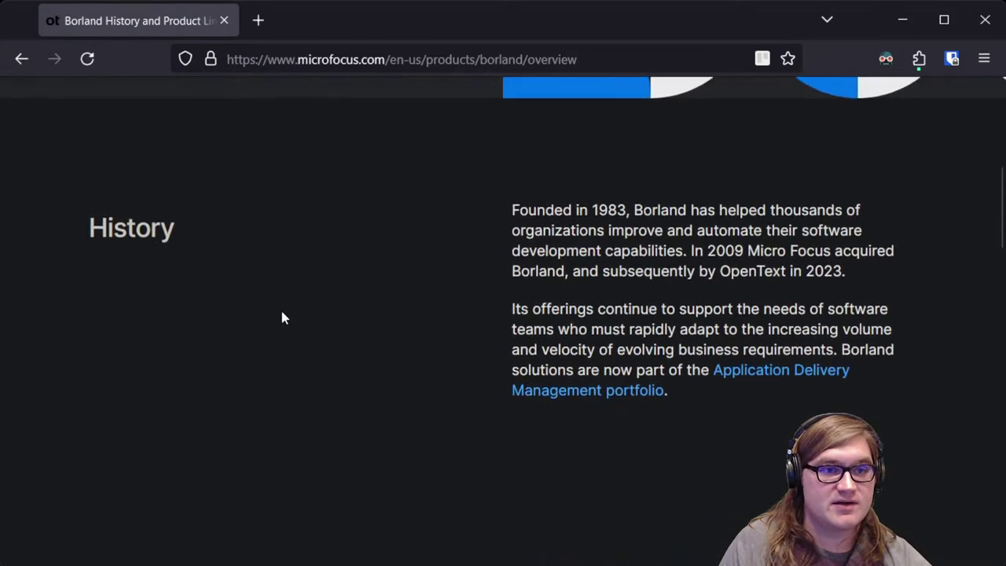
pyautogui.scroll(-2, 282, 322)
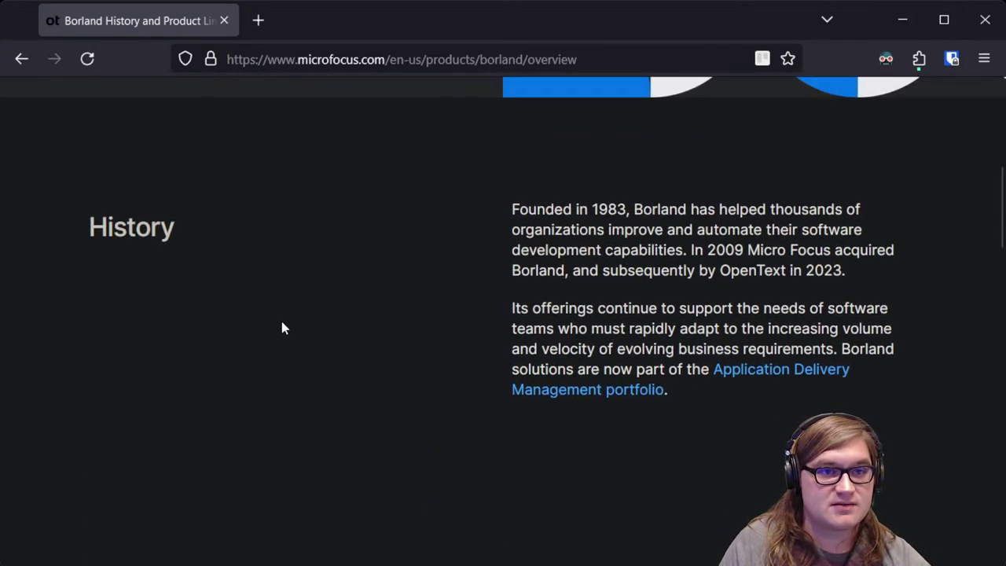
pyautogui.scroll(-5, 283, 329)
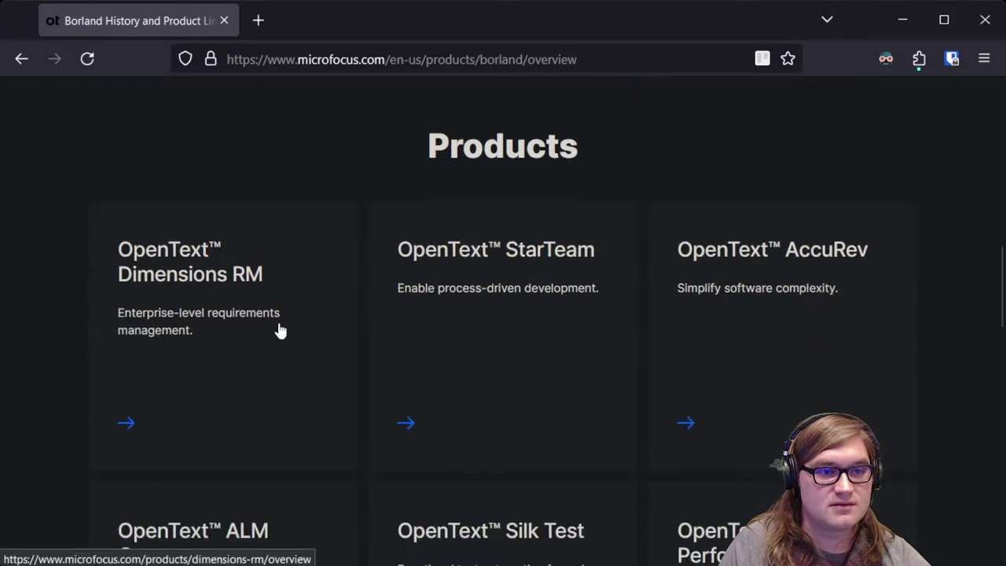
pyautogui.scroll(-3, 424, 360)
pyautogui.scroll(-1, 280, 361)
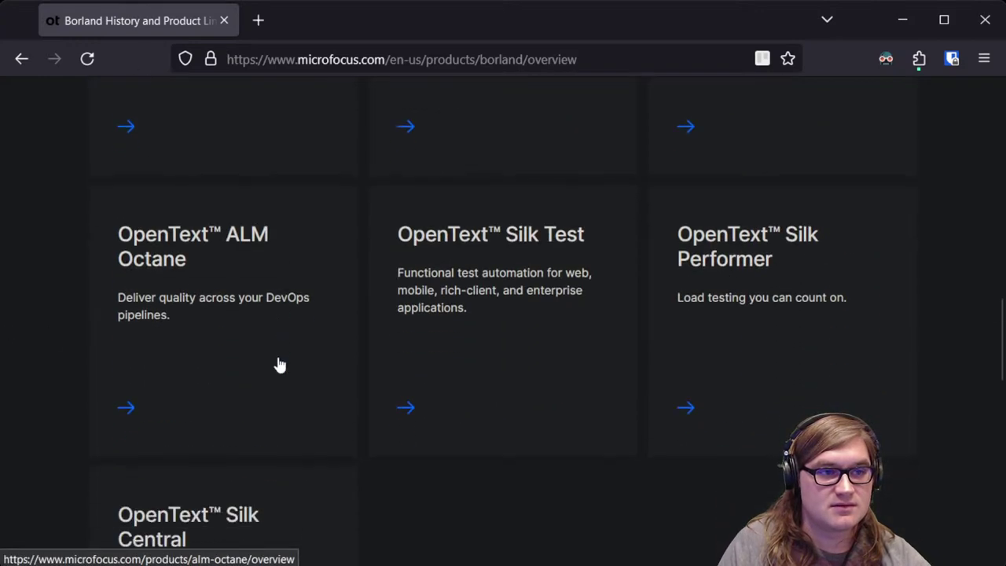
pyautogui.scroll(-2, 280, 364)
pyautogui.scroll(-10, 277, 365)
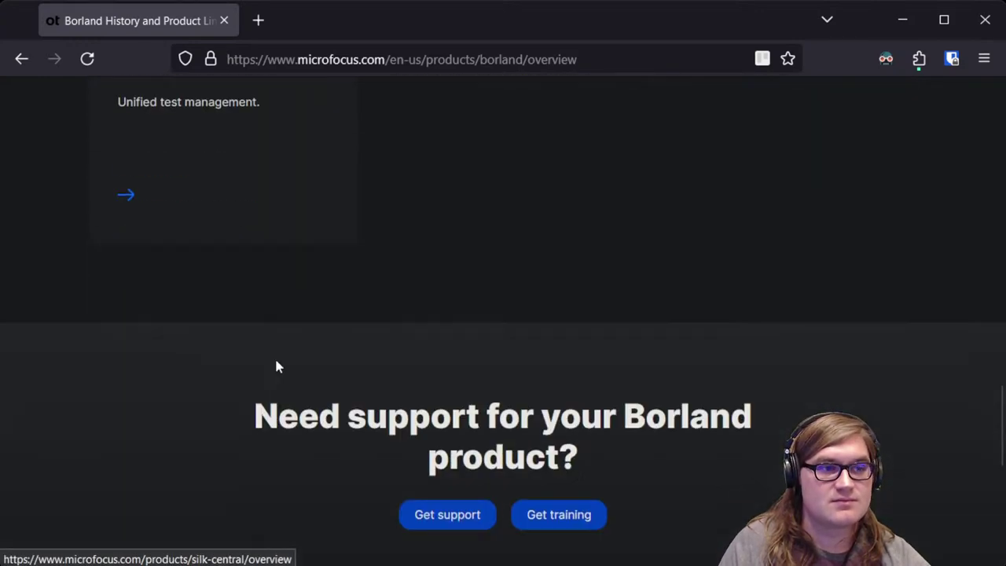
pyautogui.scroll(20, 273, 367)
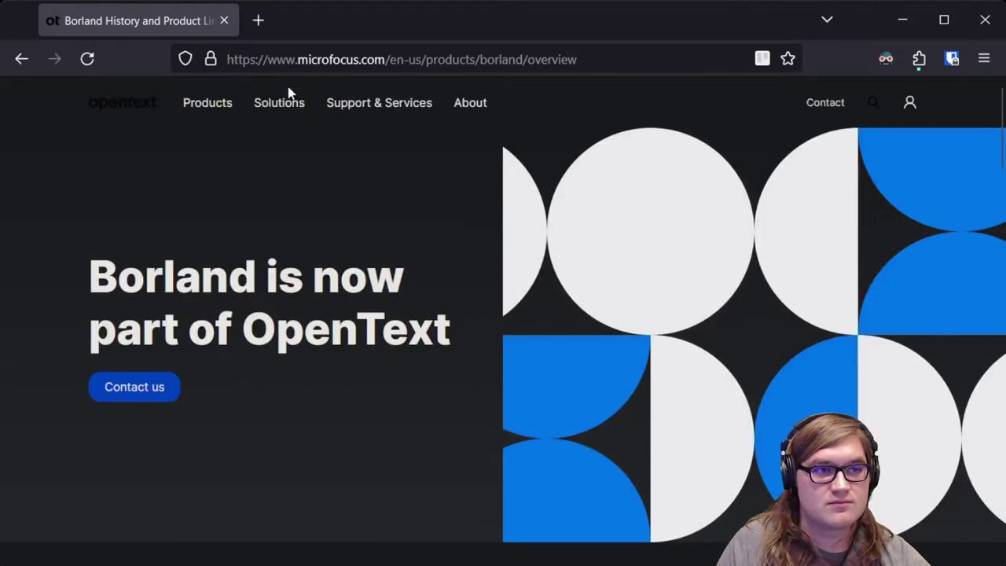
# Step: Open the full Micro Focus Products A-Z list from the site's product navigation
pyautogui.click(195, 108)
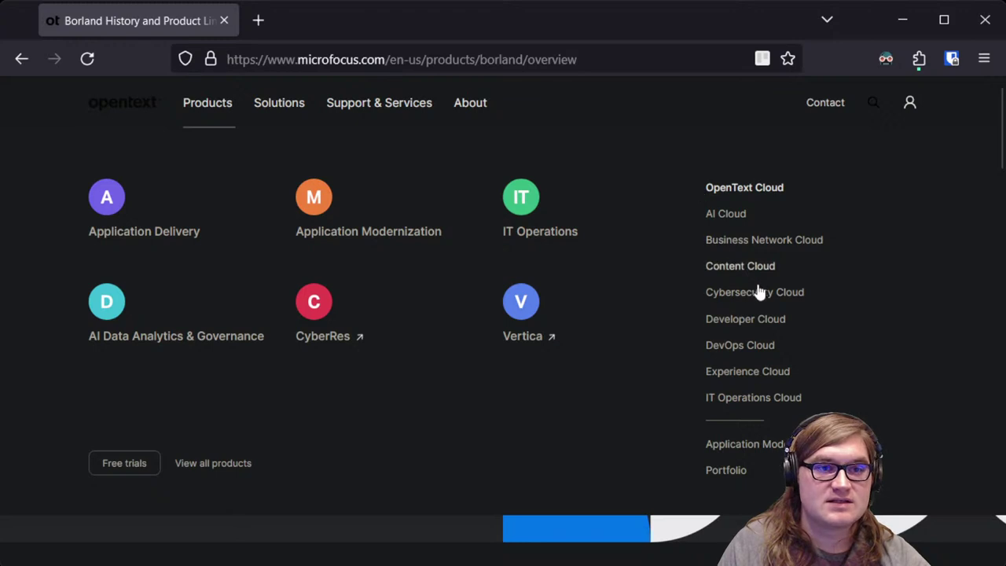
pyautogui.scroll(-2, 716, 337)
pyautogui.scroll(2, 712, 341)
pyautogui.click(284, 474)
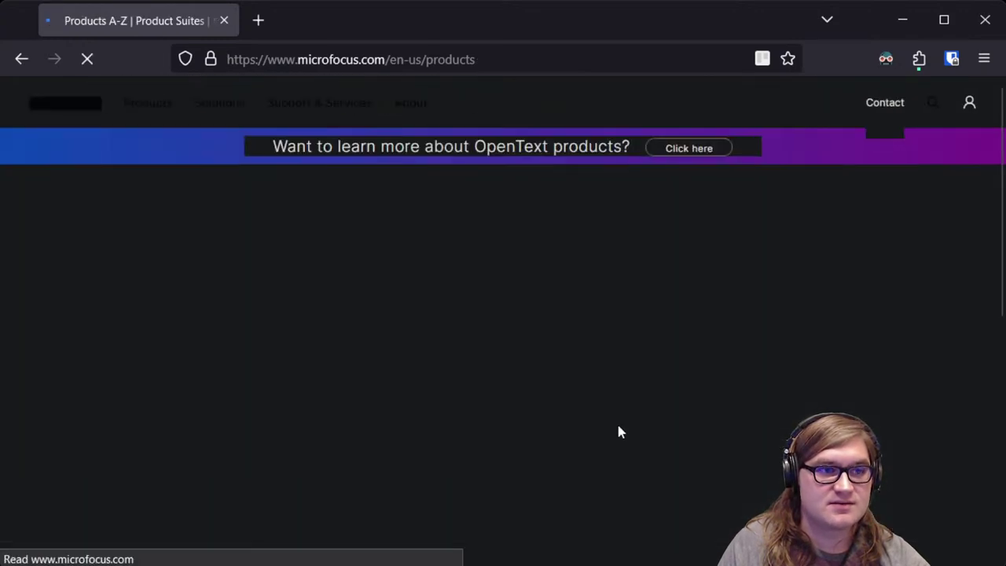
pyautogui.scroll(-4, 472, 371)
pyautogui.scroll(3, 467, 376)
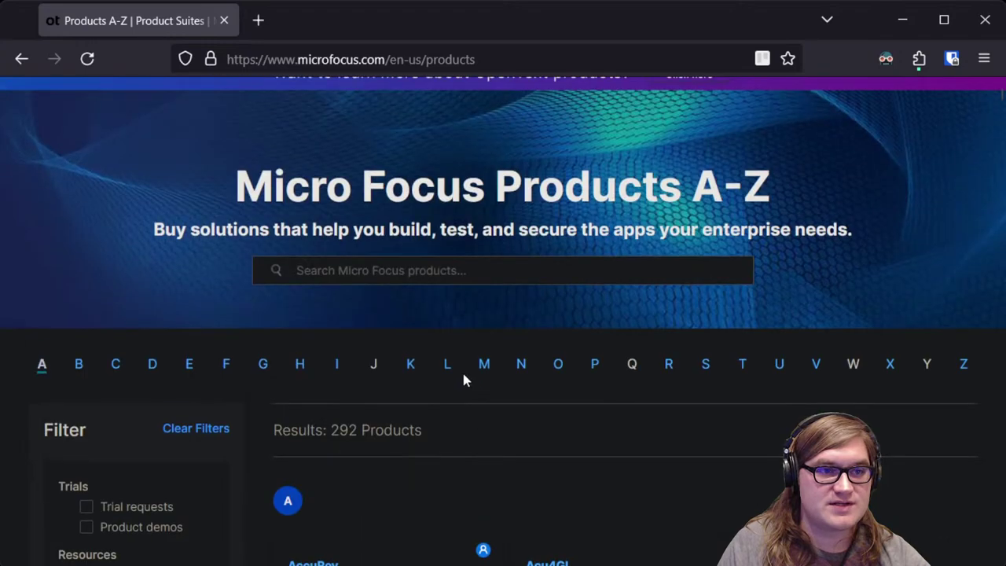
# Step: Search the Micro Focus products for "bora", then replace the query with "C++"
pyautogui.click(455, 270)
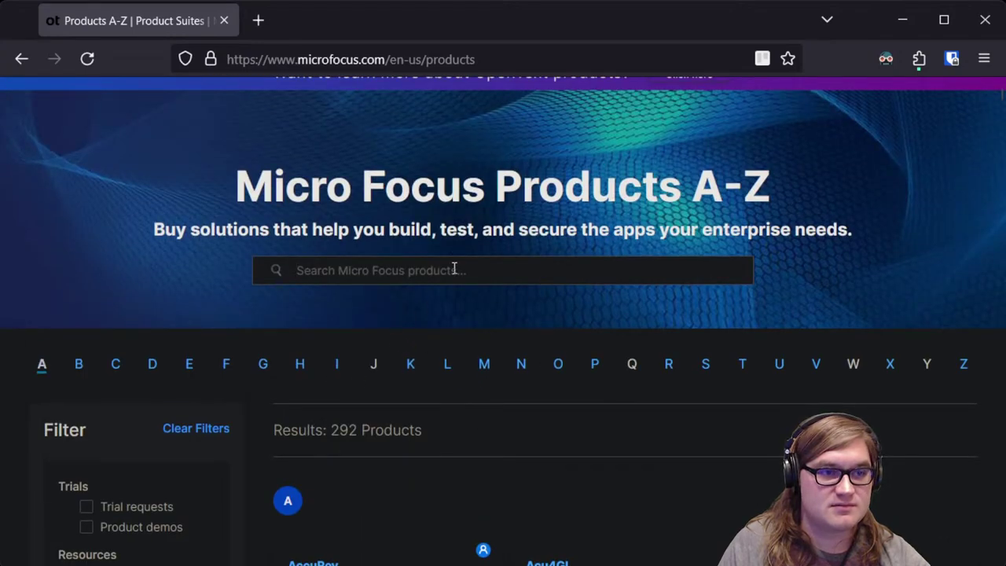
pyautogui.write('bora')
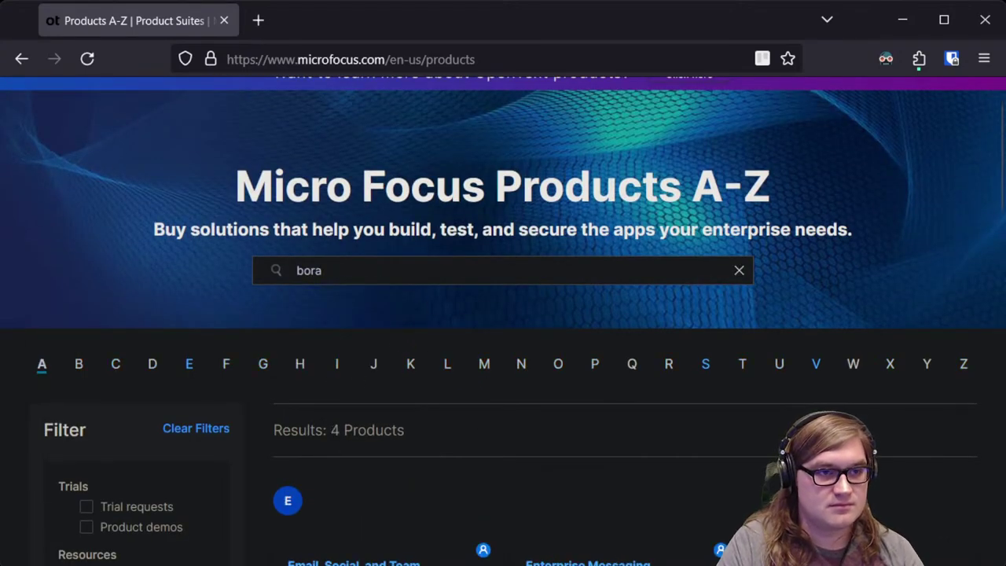
pyautogui.press('BackSpace')
pyautogui.press('BackSpace')
pyautogui.press('BackSpace')
pyautogui.press('BackSpace')
pyautogui.write('c')
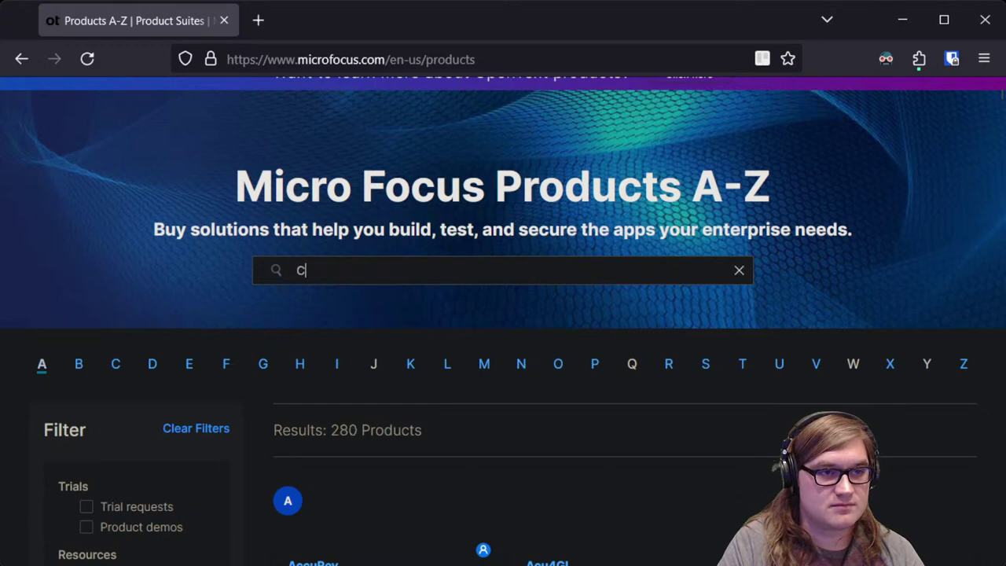
pyautogui.write('++')
# Step: Examine the C++ product results and highlight the description of OpenFusion TAO
pyautogui.scroll(-3, 704, 350)
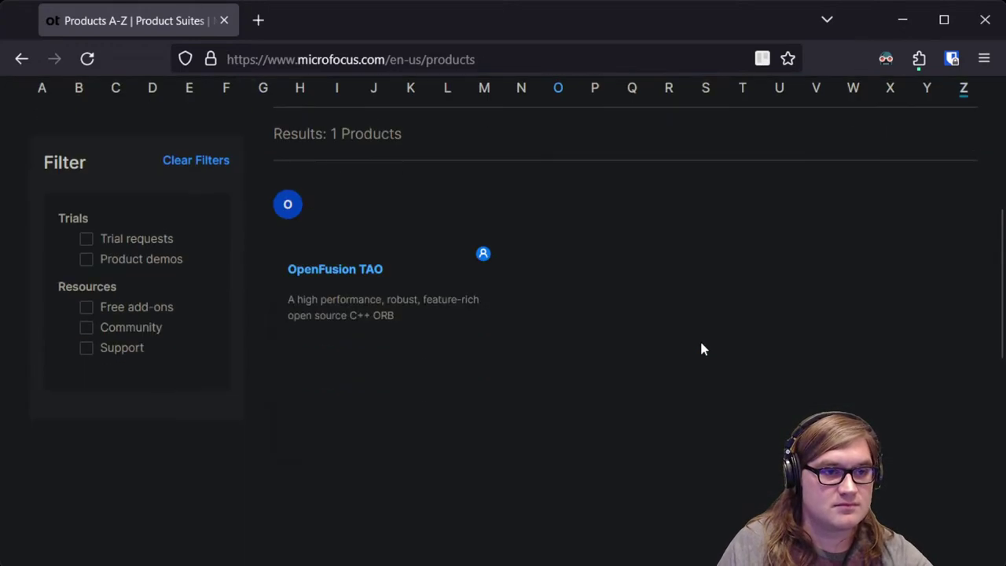
pyautogui.scroll(4, 701, 350)
pyautogui.scroll(-3, 701, 348)
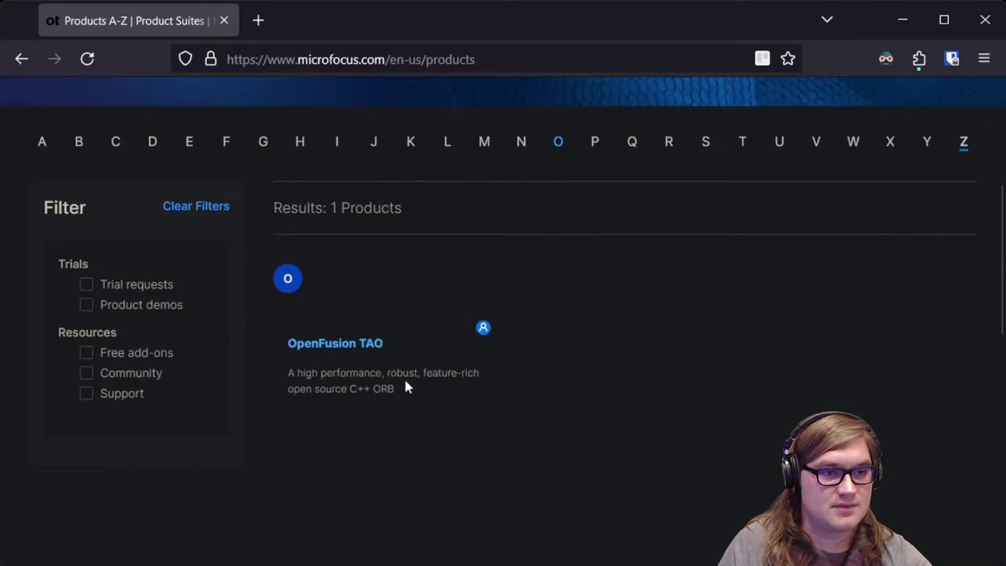
pyautogui.scroll(3, 424, 270)
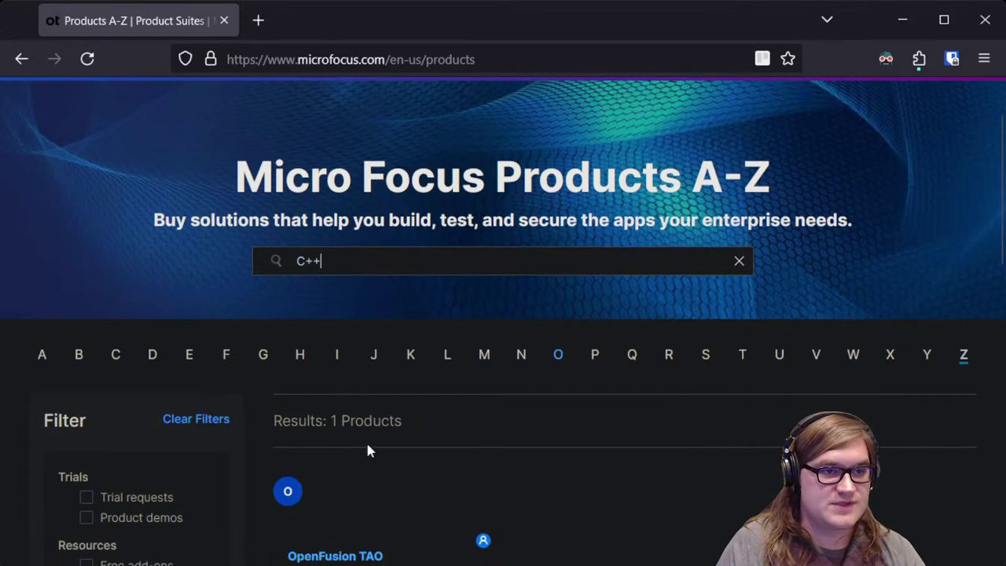
pyautogui.scroll(-4, 370, 449)
pyautogui.moveTo(416, 173); pyautogui.dragTo(286, 156)
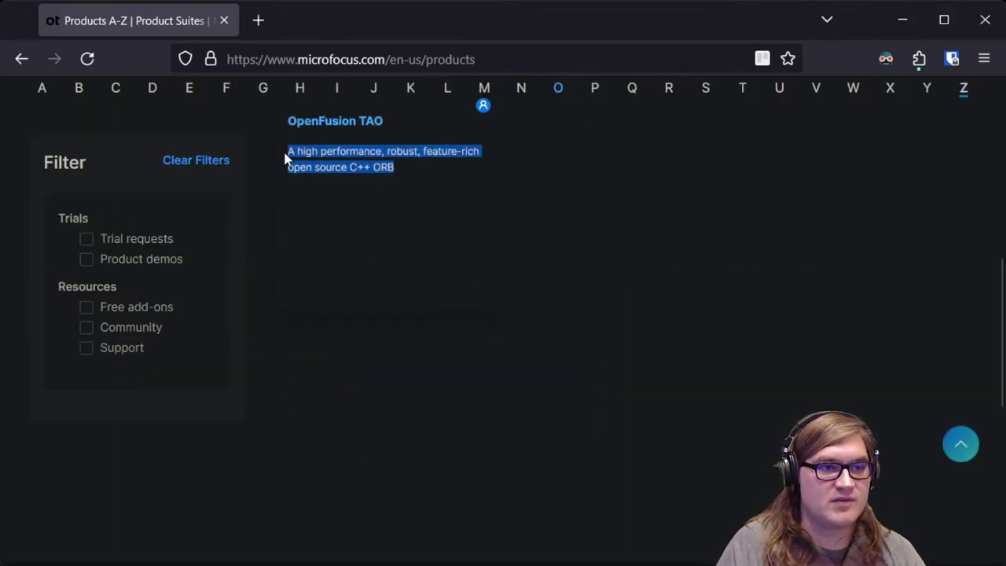
pyautogui.moveTo(401, 169); pyautogui.dragTo(287, 154)
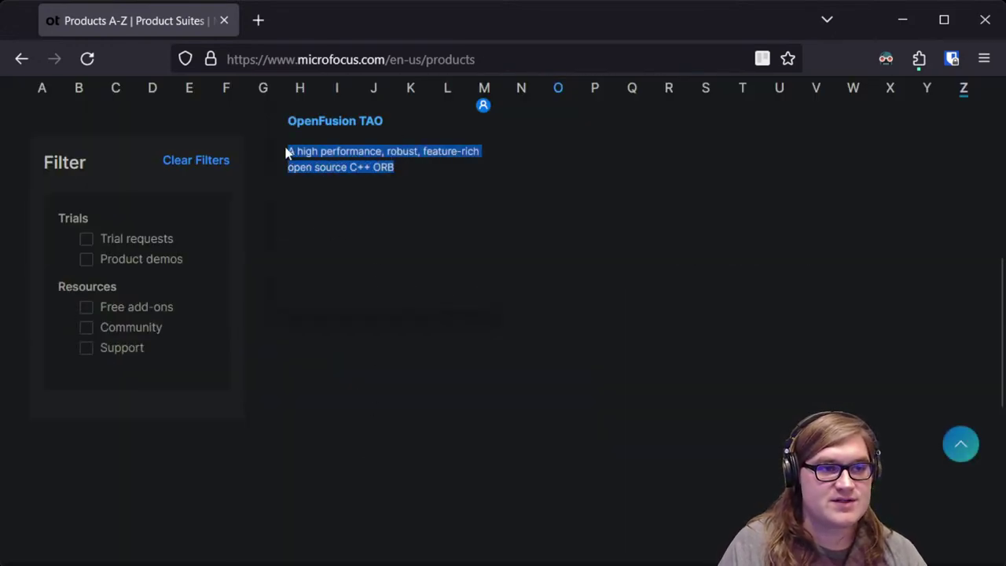
pyautogui.click(399, 169)
pyautogui.scroll(3, 416, 197)
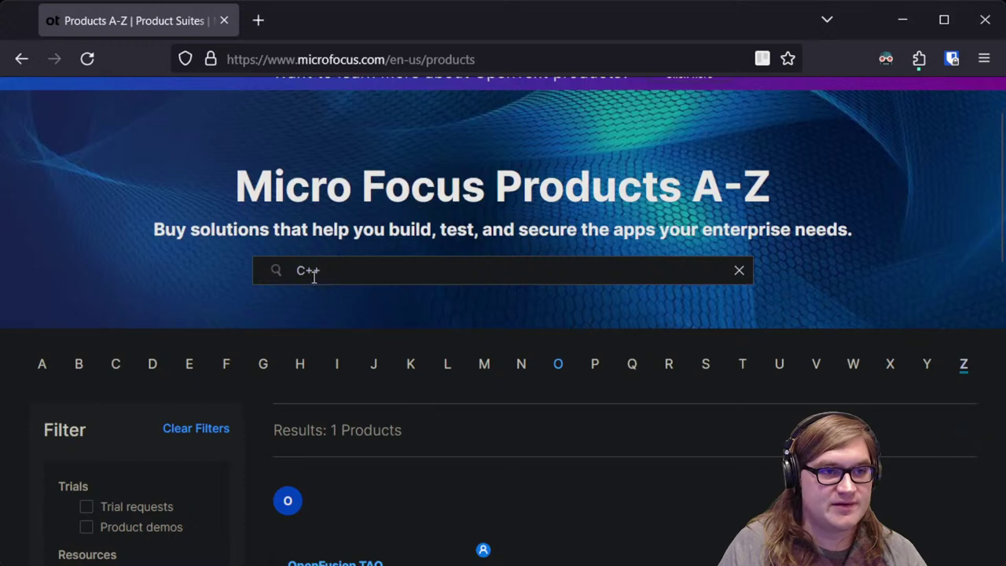
# Step: Search the Micro Focus products for "borland" instead, then clear the query
pyautogui.moveTo(321, 271); pyautogui.dragTo(251, 249)
pyautogui.write('borland')
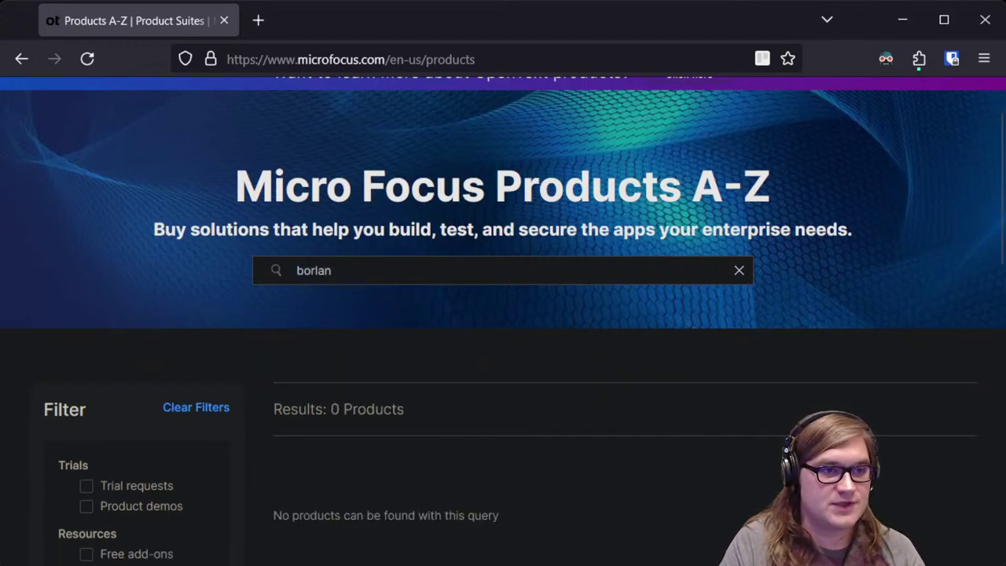
pyautogui.press('BackSpace')
pyautogui.press('BackSpace')
pyautogui.press('BackSpace')
pyautogui.press('BackSpace')
pyautogui.press('BackSpace')
pyautogui.press('BackSpace')
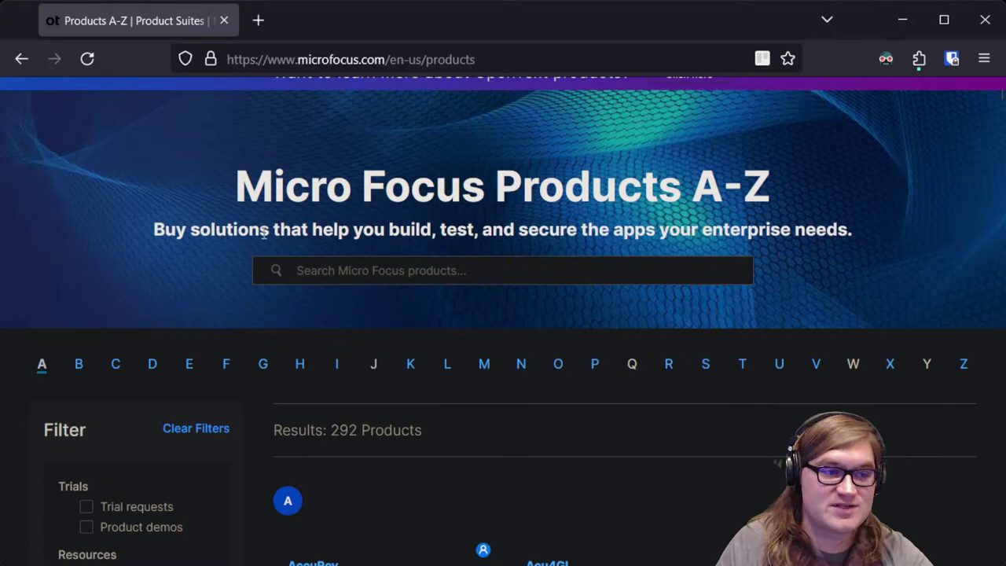
# Step: Return to the Borland overview page and highlight the History text about the 2009 and 2023 acquisitions
pyautogui.scroll(2, 602, 385)
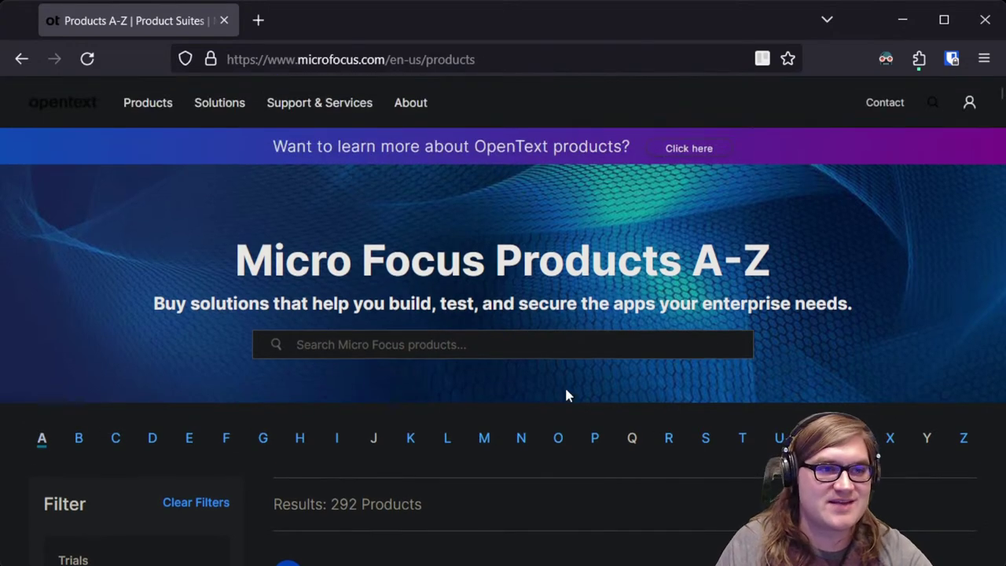
pyautogui.click(160, 101)
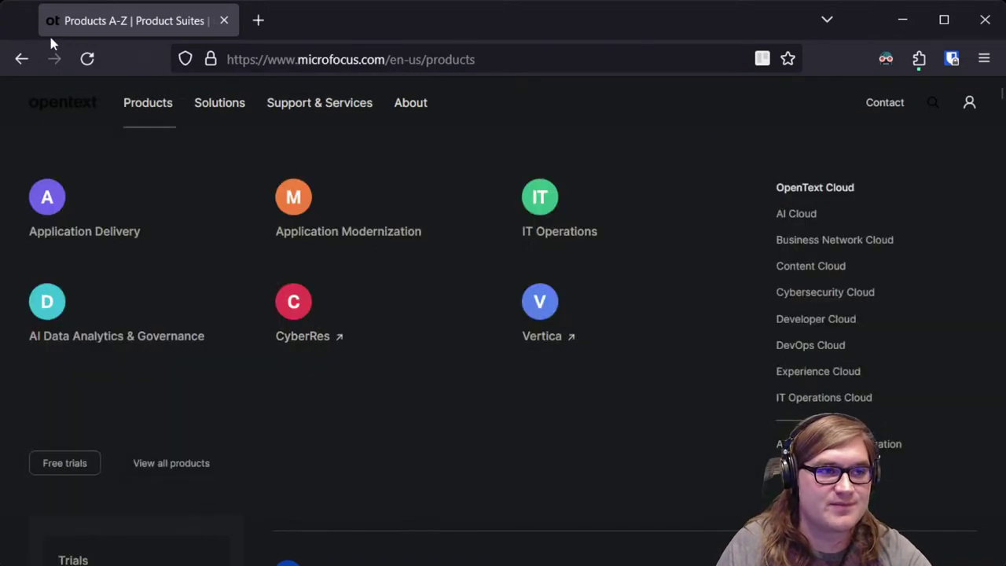
pyautogui.click(21, 59)
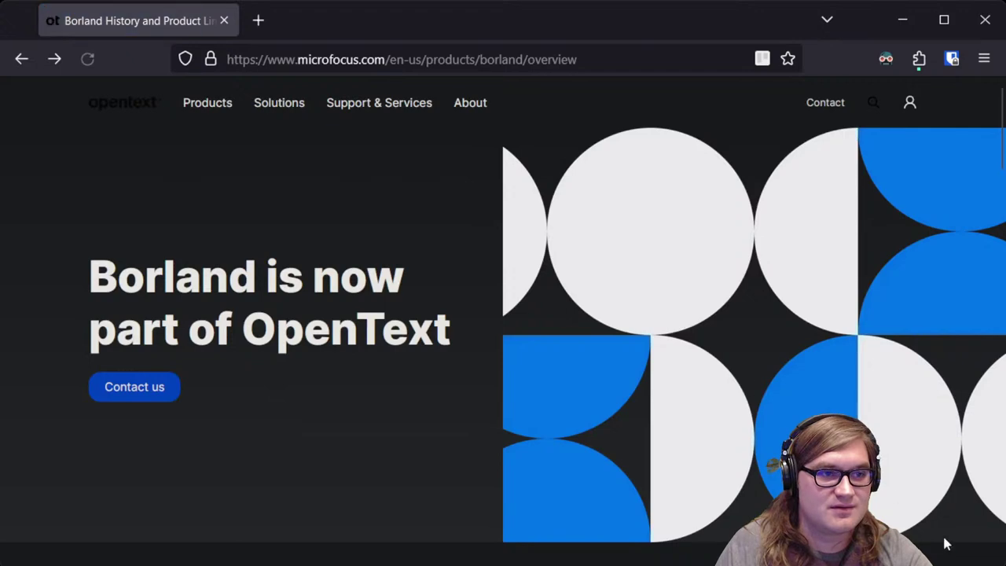
pyautogui.scroll(-5, 294, 314)
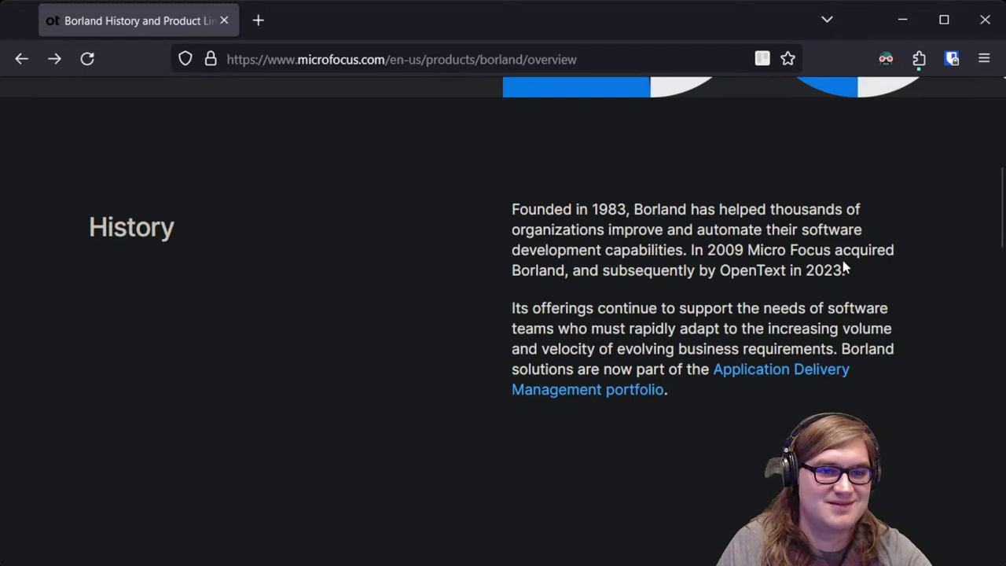
pyautogui.moveTo(708, 249); pyautogui.dragTo(842, 269)
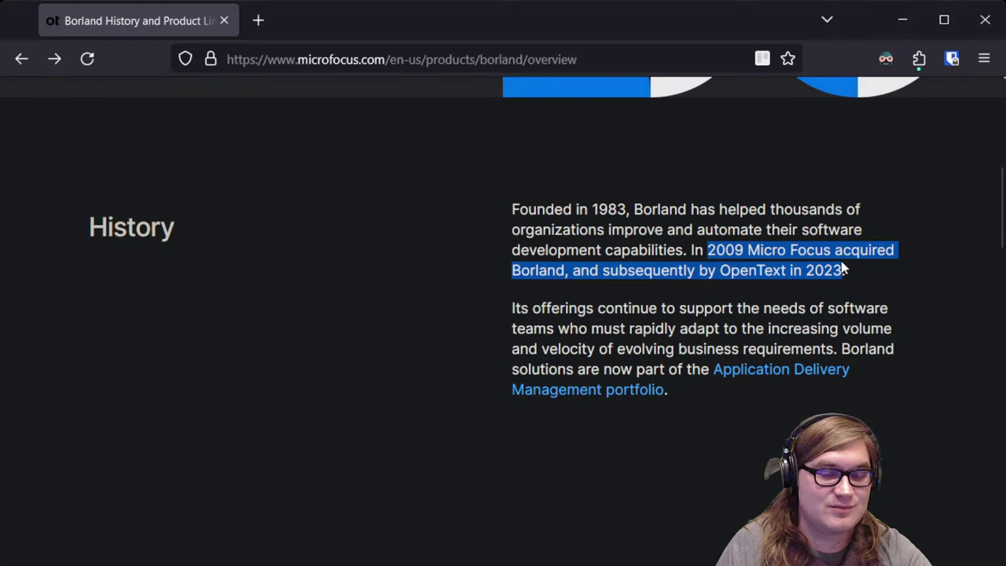
pyautogui.moveTo(730, 269); pyautogui.dragTo(805, 276)
pyautogui.click(838, 275)
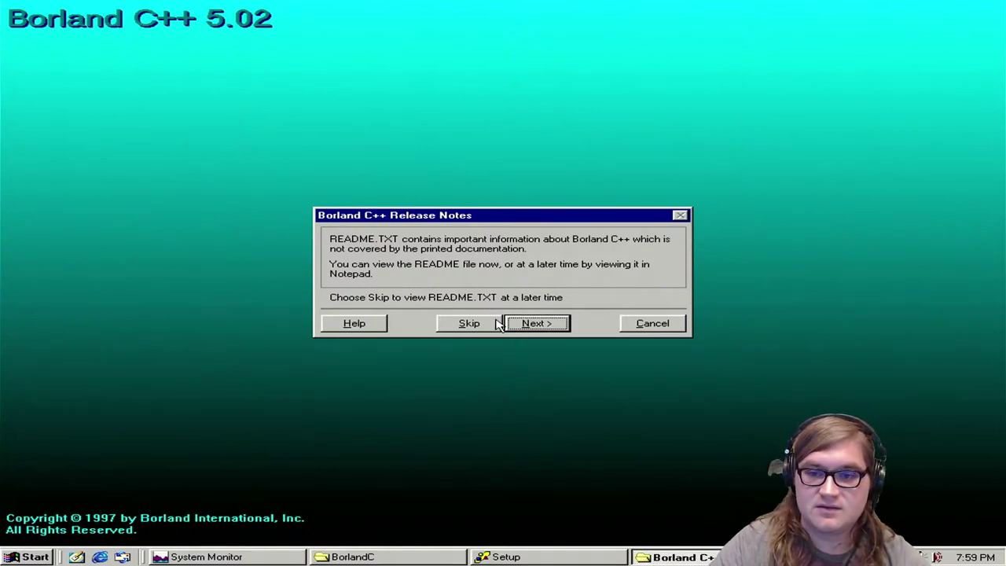
# Step: In the Borland C++ installer, open README.TXT and read through the contact information and the compiler and editor enhancements
pyautogui.click(550, 324)
pyautogui.scroll(-2, 358, 224)
pyautogui.scroll(-5, 357, 224)
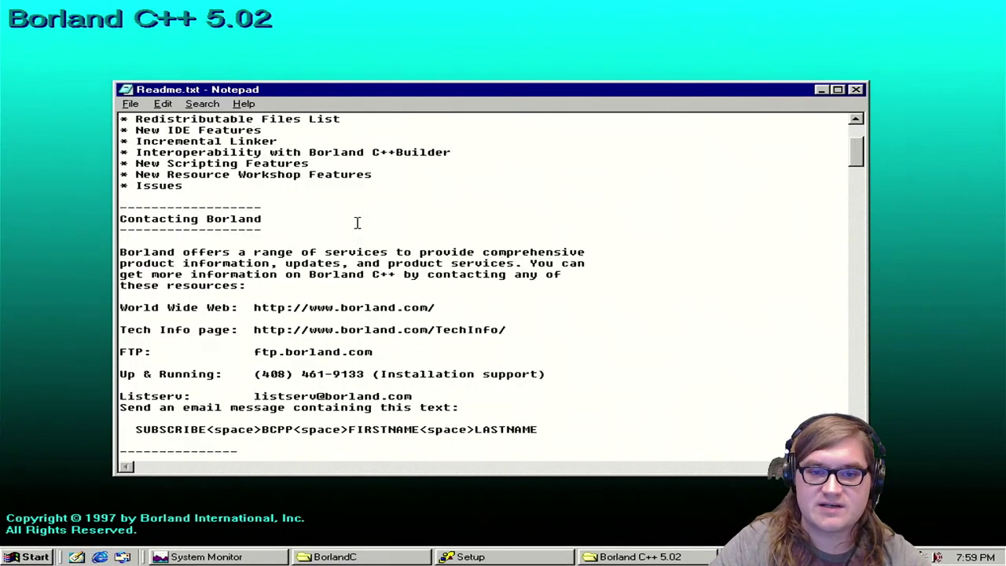
pyautogui.scroll(-8, 358, 224)
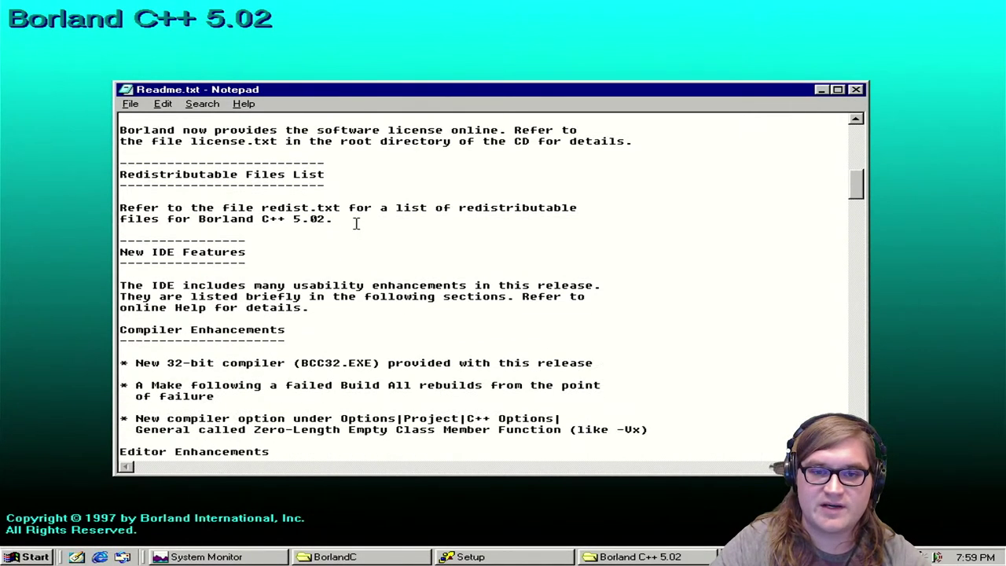
pyautogui.scroll(-3, 158, 267)
pyautogui.scroll(-2, 235, 287)
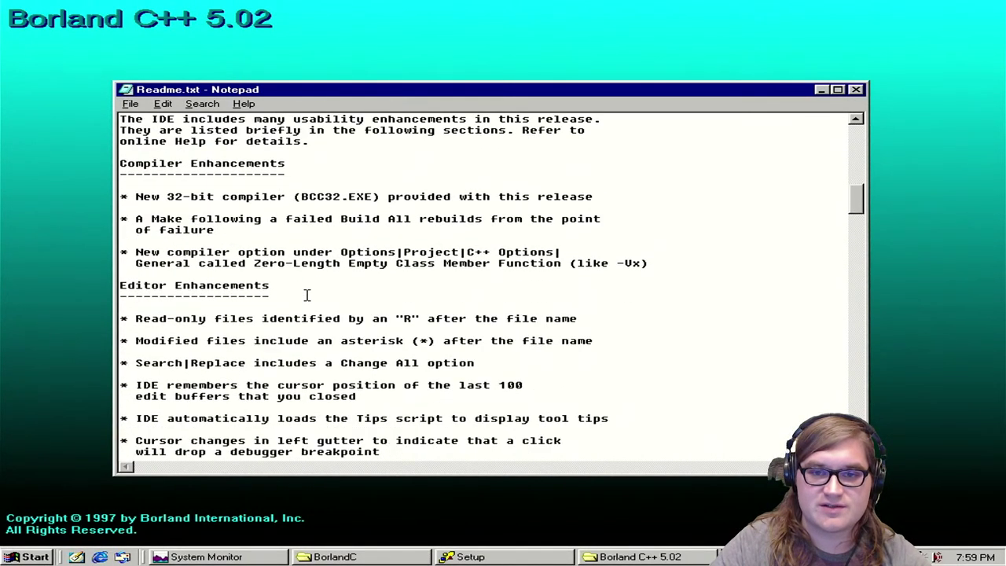
pyautogui.click(110, 201)
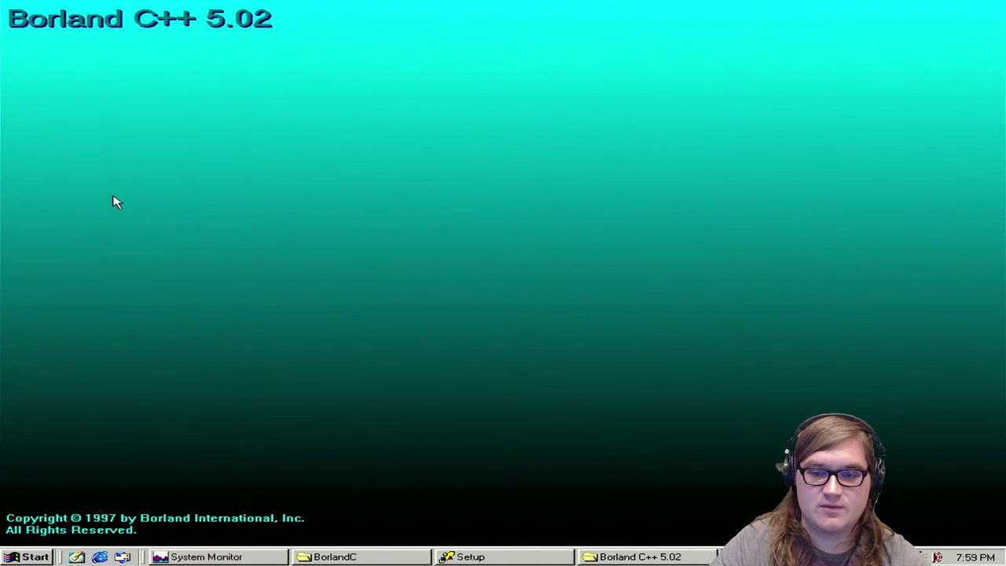
pyautogui.hotkey('alt', 'Tab')
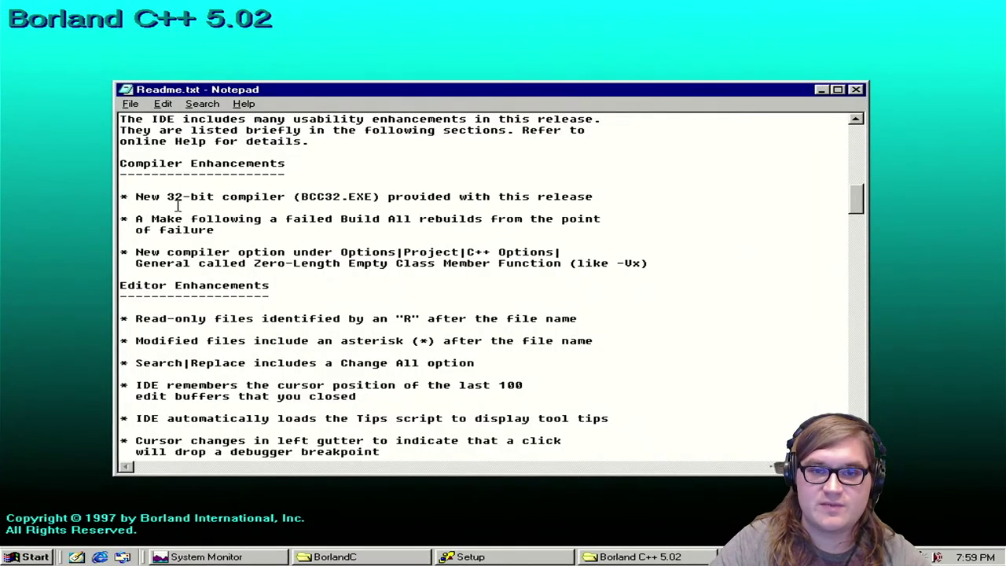
# Step: Highlight the new 32-bit compiler entry in the readme and read on through the editor, debugging, project management and general enhancements
pyautogui.moveTo(191, 198); pyautogui.dragTo(613, 196)
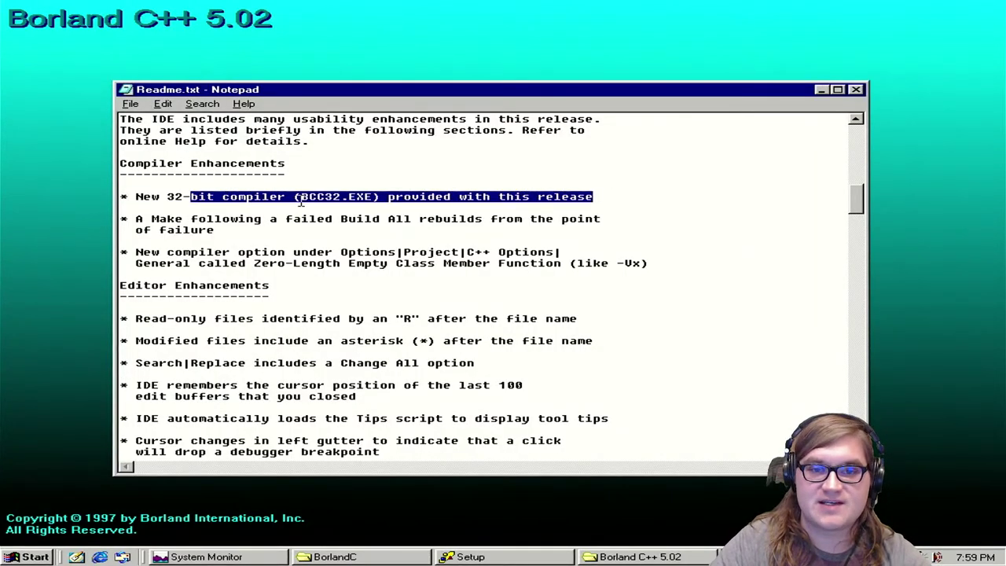
pyautogui.scroll(-2, 299, 202)
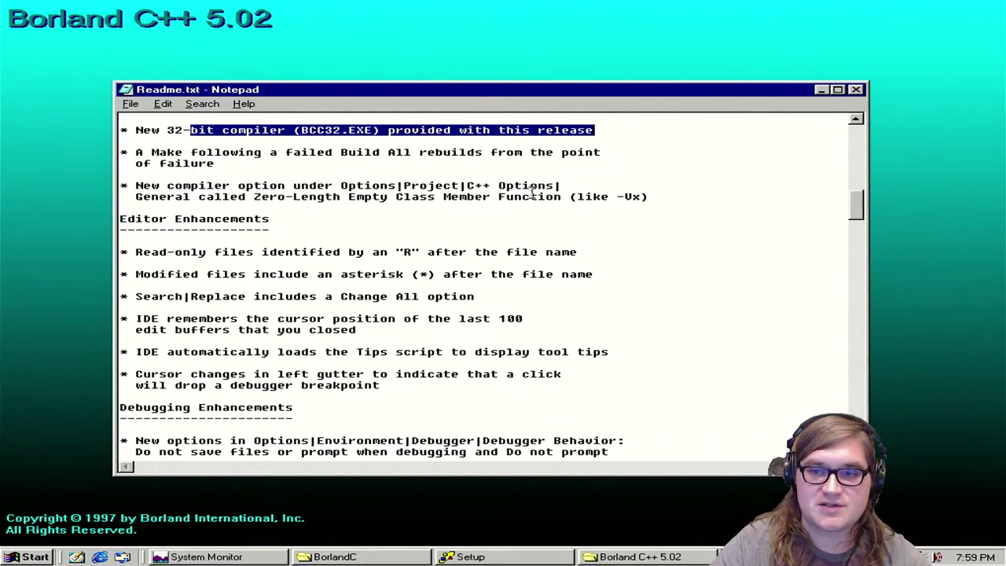
pyautogui.scroll(-2, 255, 204)
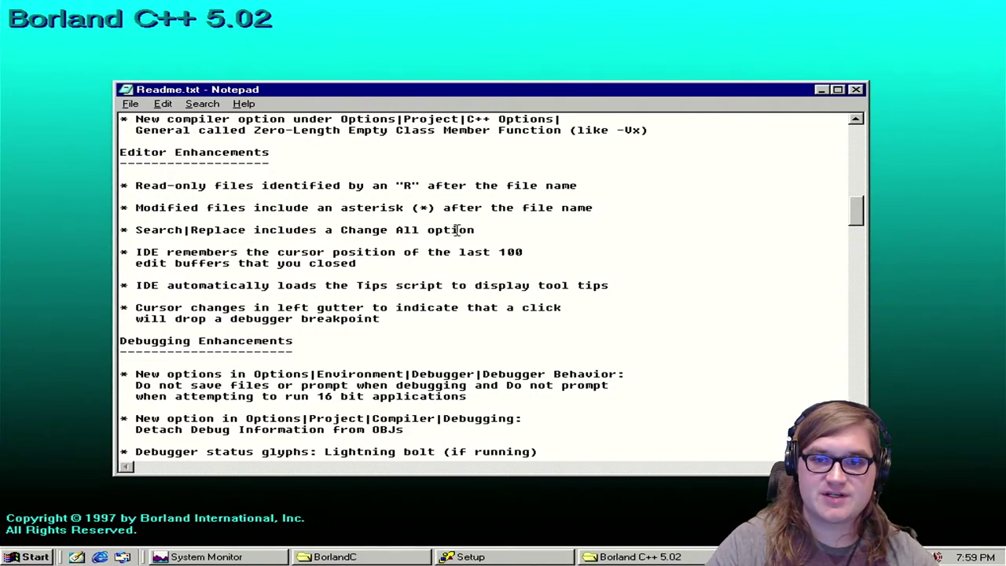
pyautogui.scroll(-14, 141, 336)
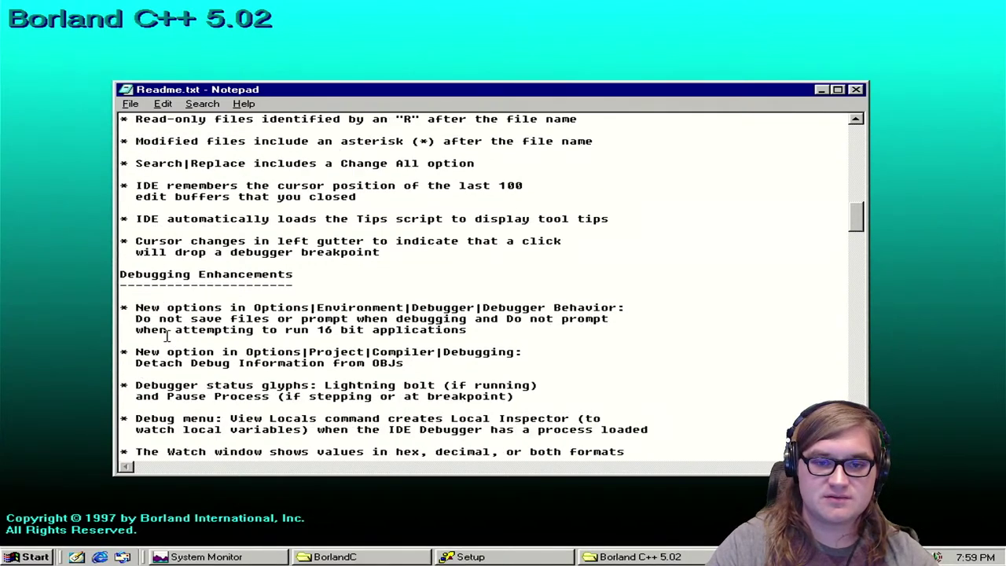
pyautogui.scroll(-2, 167, 335)
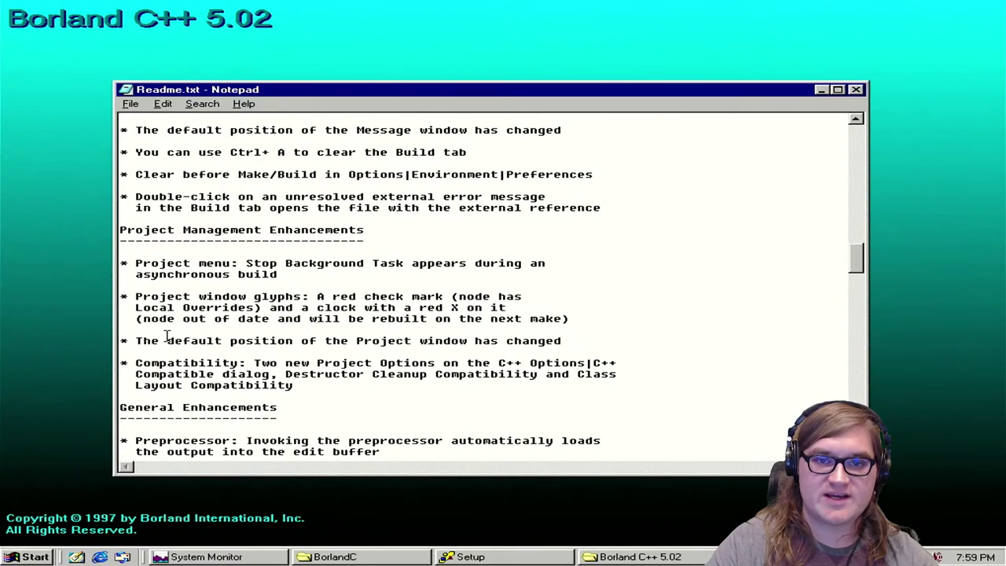
pyautogui.scroll(-10, 166, 335)
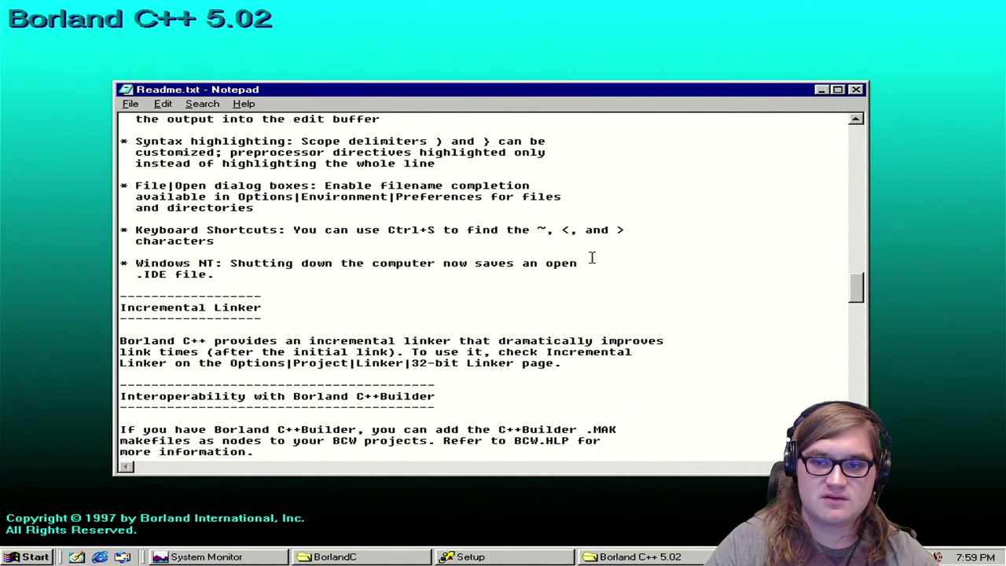
pyautogui.scroll(-3, 225, 249)
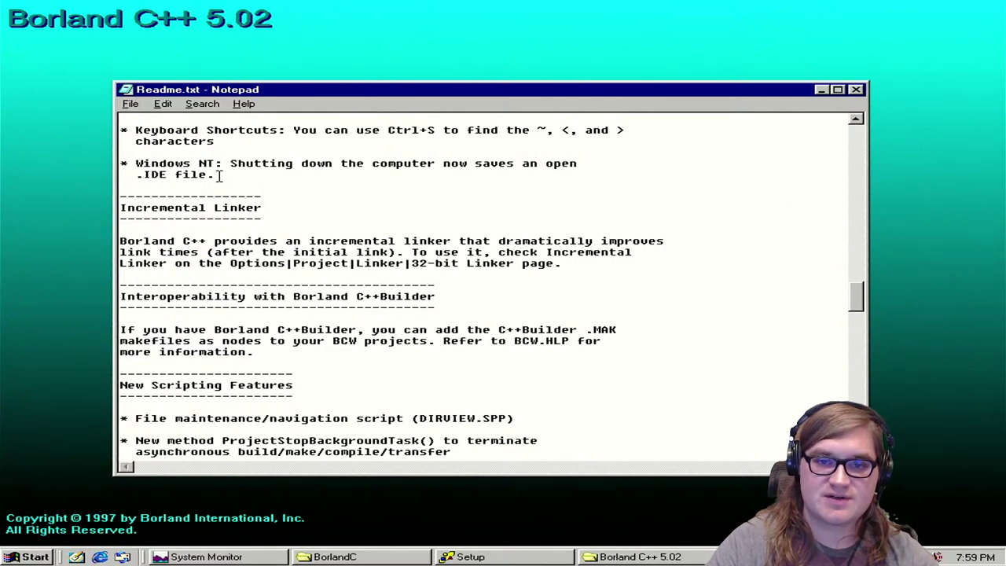
# Step: Read the Windows NT, Incremental Linker and Borland C++Builder interoperability notes, highlighting passages such as the .MAK extension
pyautogui.moveTo(219, 175); pyautogui.dragTo(142, 163)
pyautogui.click(144, 163)
pyautogui.scroll(-2, 275, 251)
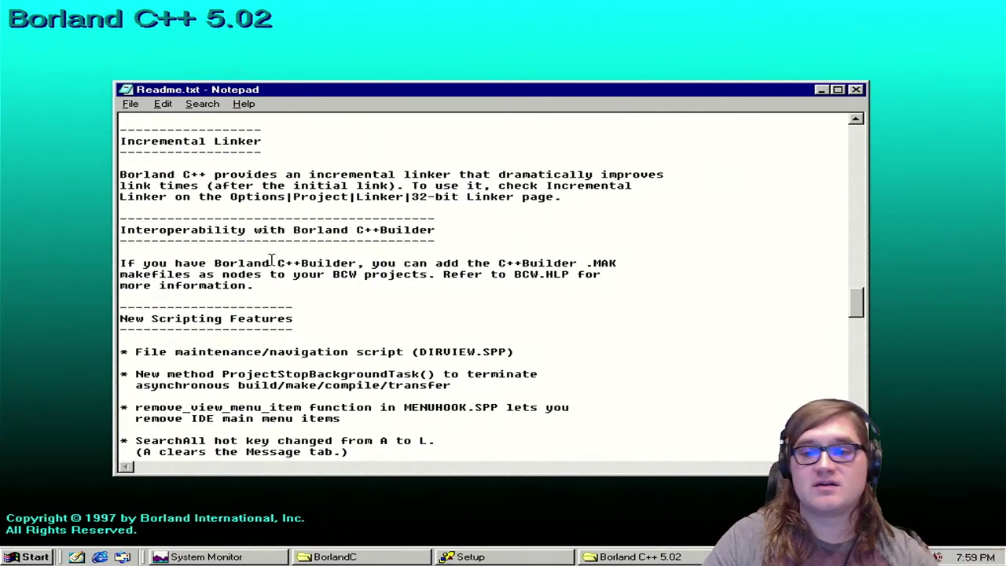
pyautogui.moveTo(612, 204); pyautogui.dragTo(460, 174)
pyautogui.click(464, 233)
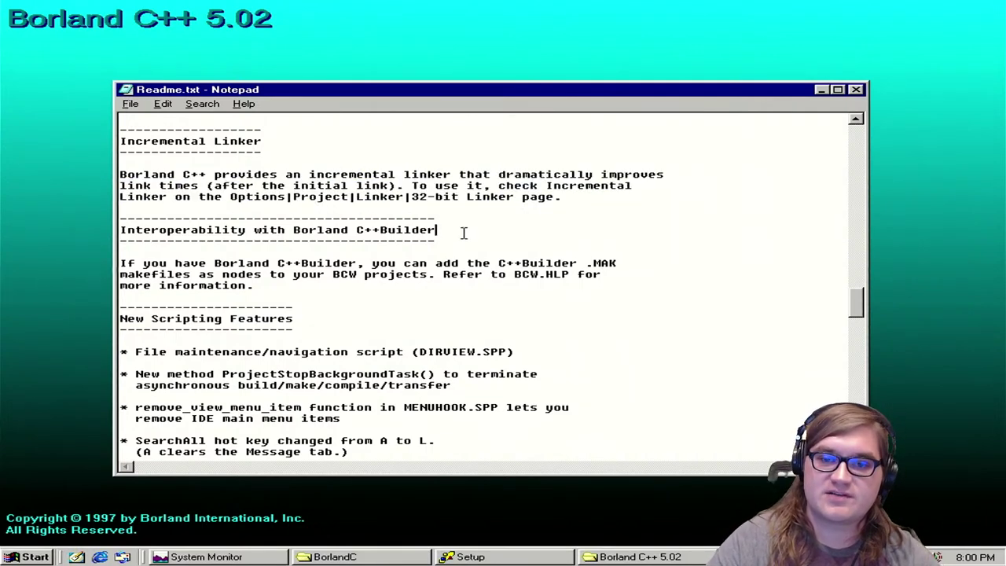
pyautogui.scroll(-2, 431, 263)
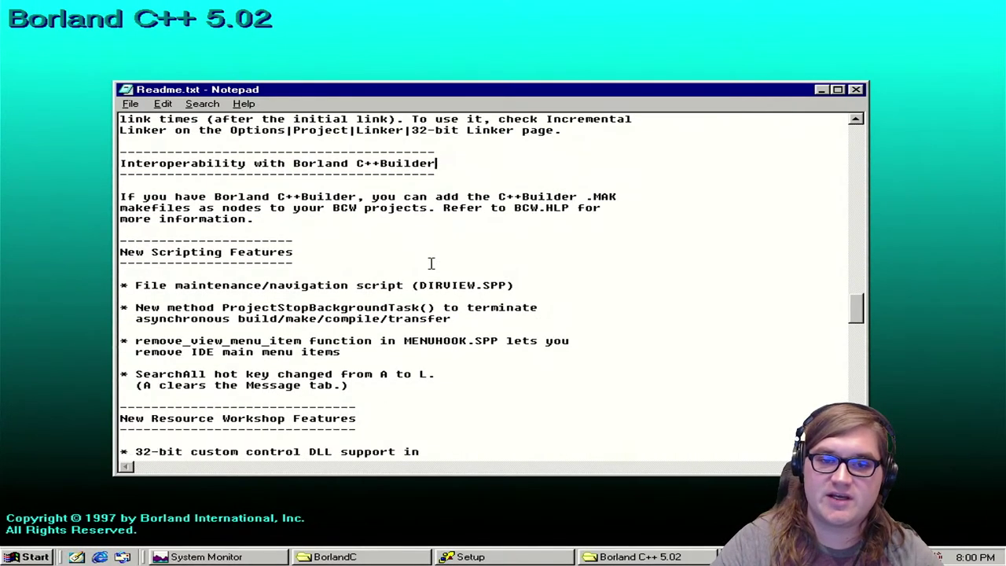
pyautogui.scroll(5, 431, 263)
pyautogui.scroll(2, 432, 264)
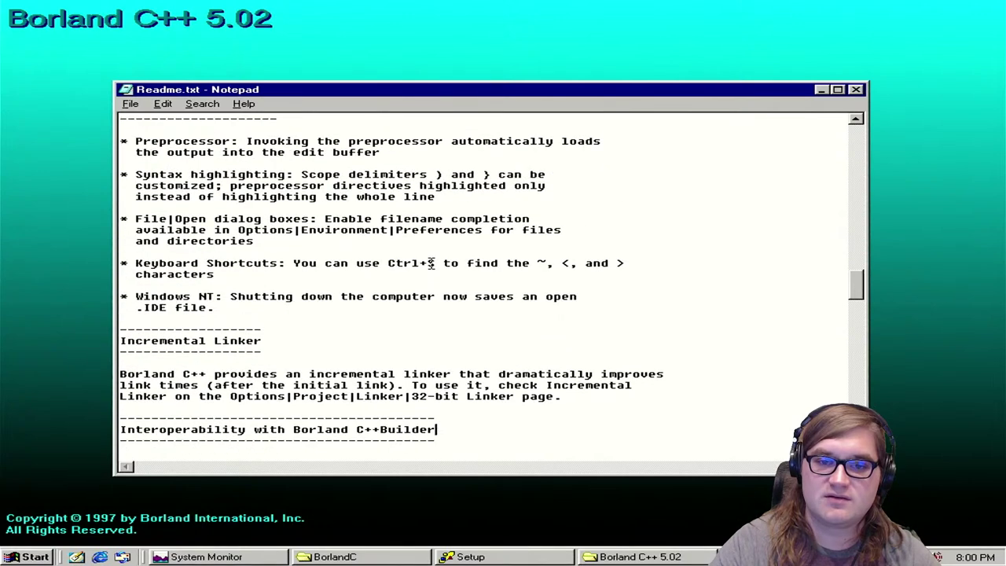
pyautogui.scroll(-5, 431, 262)
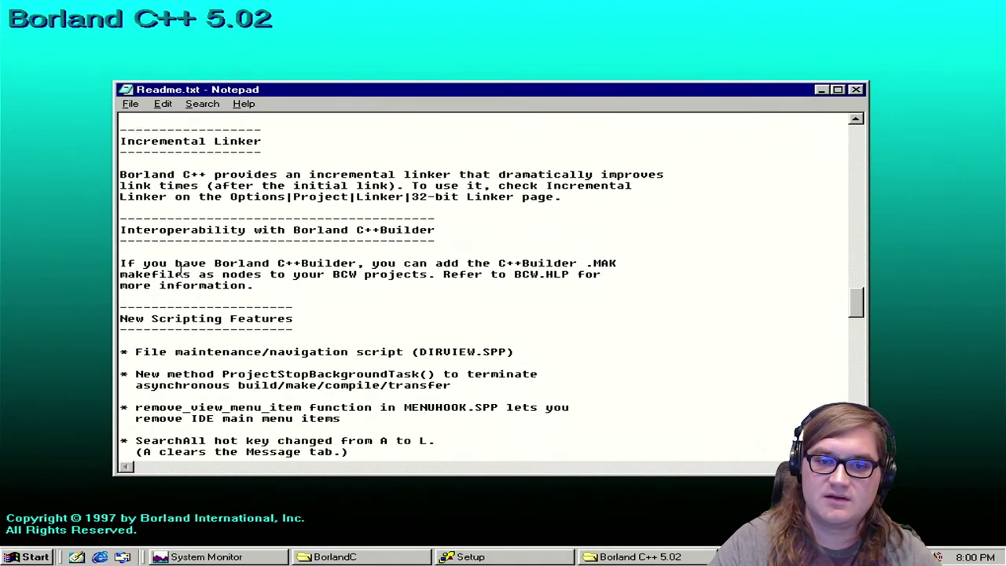
pyautogui.scroll(-1, 183, 272)
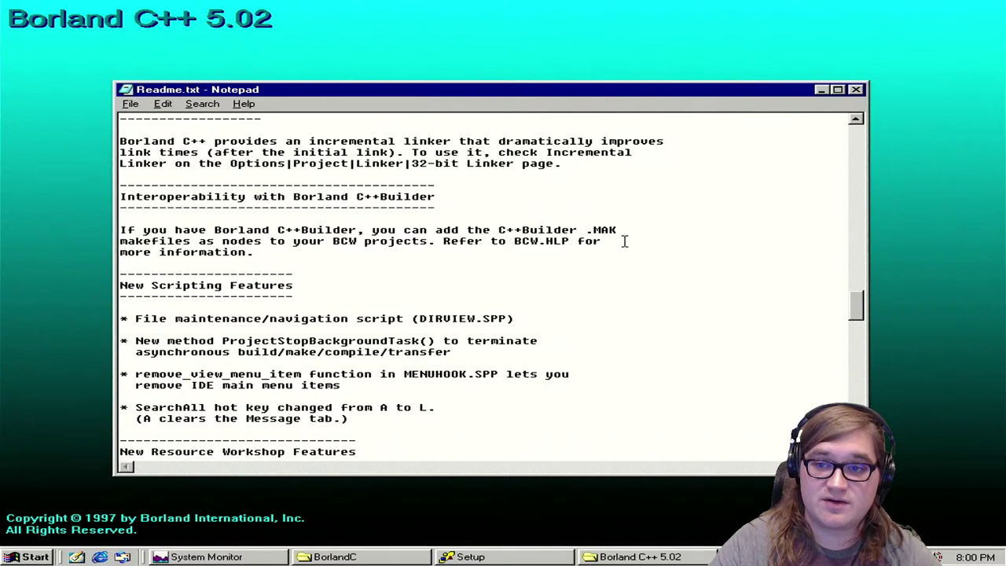
pyautogui.doubleClick(602, 229)
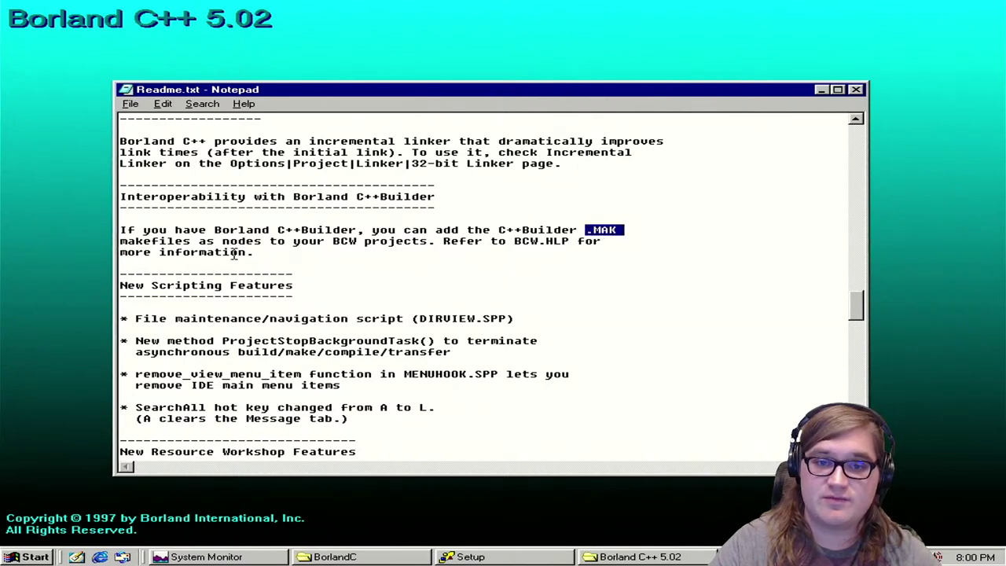
pyautogui.click(348, 255)
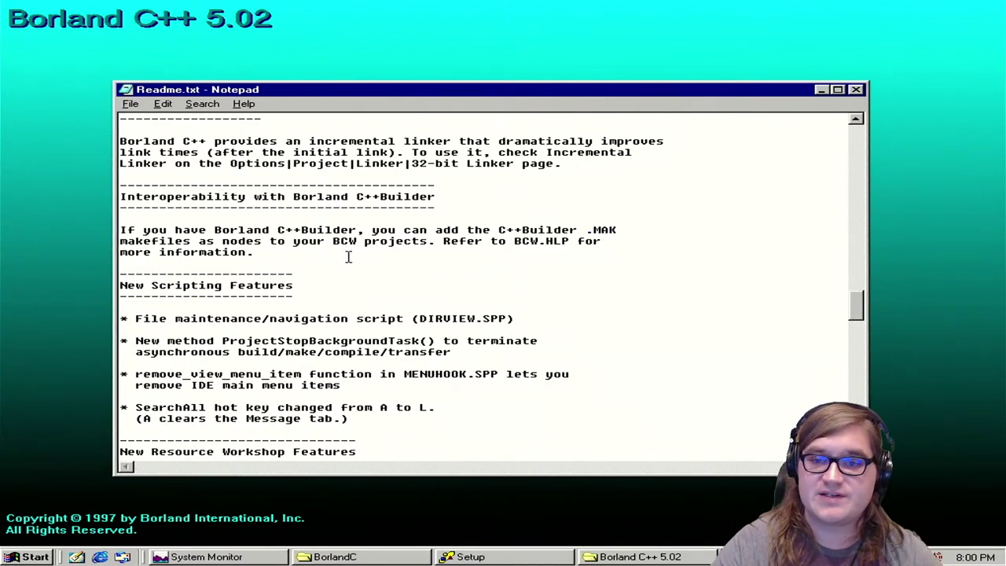
# Step: Read the rest of the readme, from the scripting features and compiler issues to the OpenHelp 6.0 upgrade, and close it
pyautogui.scroll(-2, 512, 261)
pyautogui.scroll(-6, 512, 262)
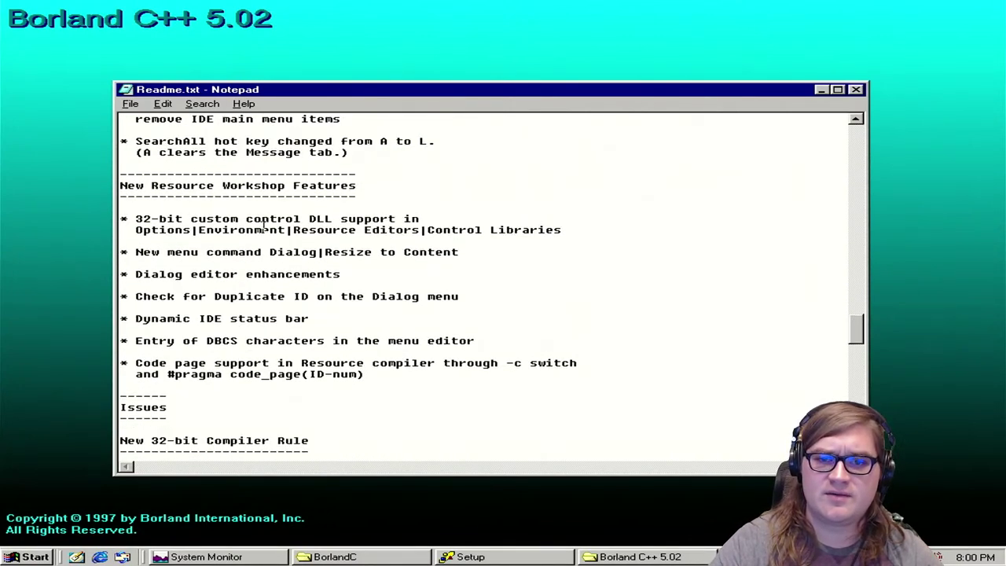
pyautogui.scroll(-3, 332, 349)
pyautogui.scroll(-6, 332, 349)
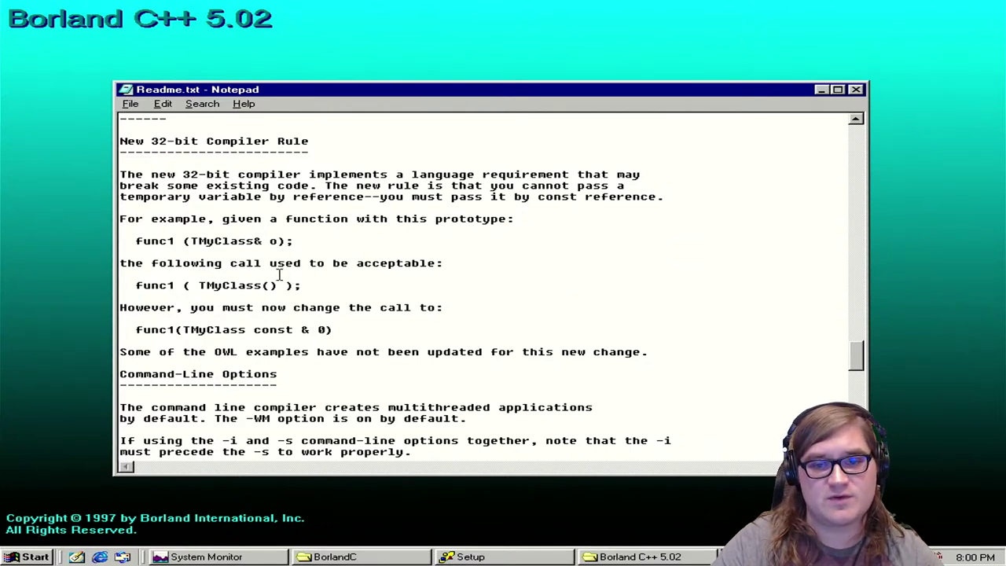
pyautogui.scroll(-2, 145, 274)
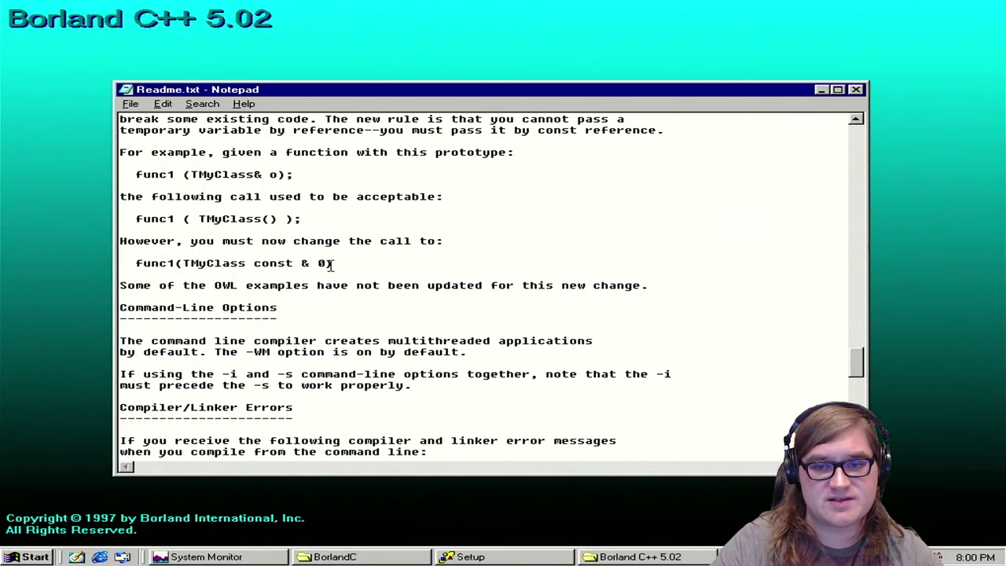
pyautogui.scroll(-5, 322, 301)
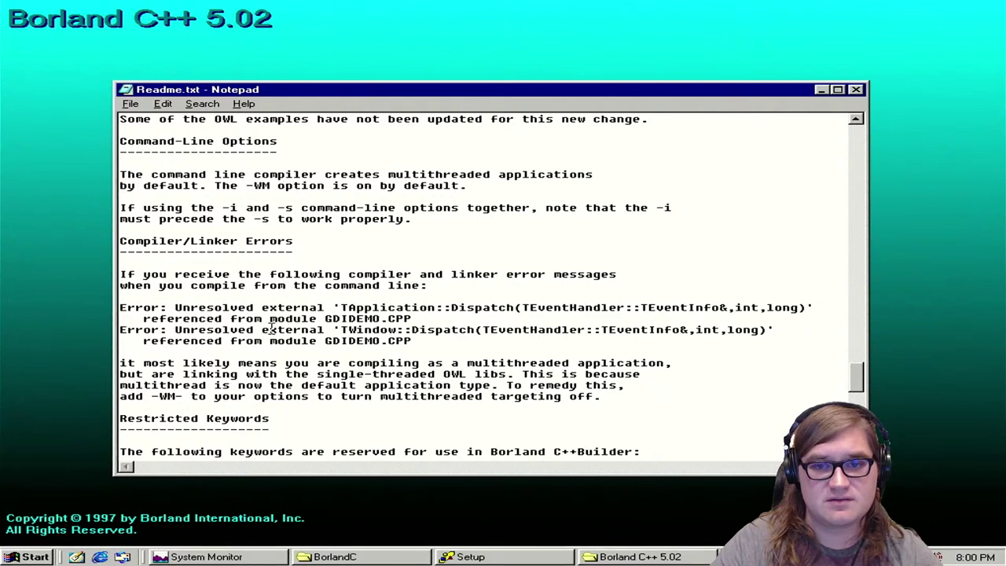
pyautogui.scroll(-13, 273, 329)
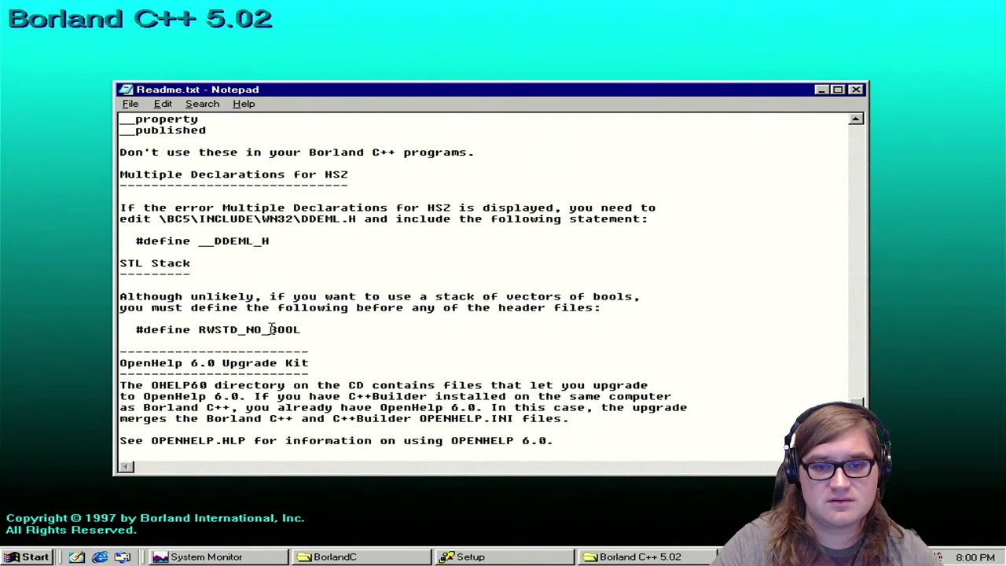
pyautogui.scroll(-7, 272, 329)
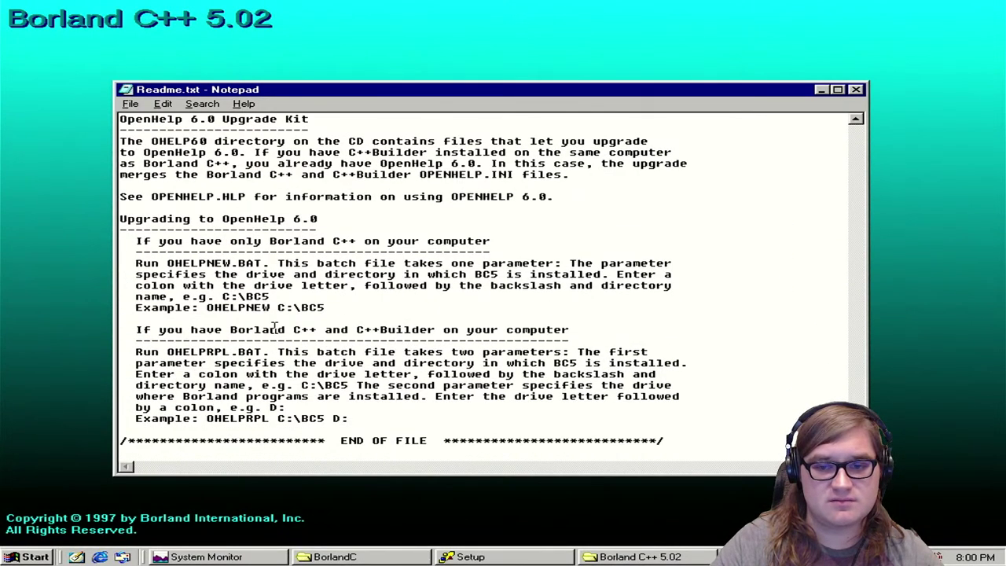
pyautogui.click(856, 88)
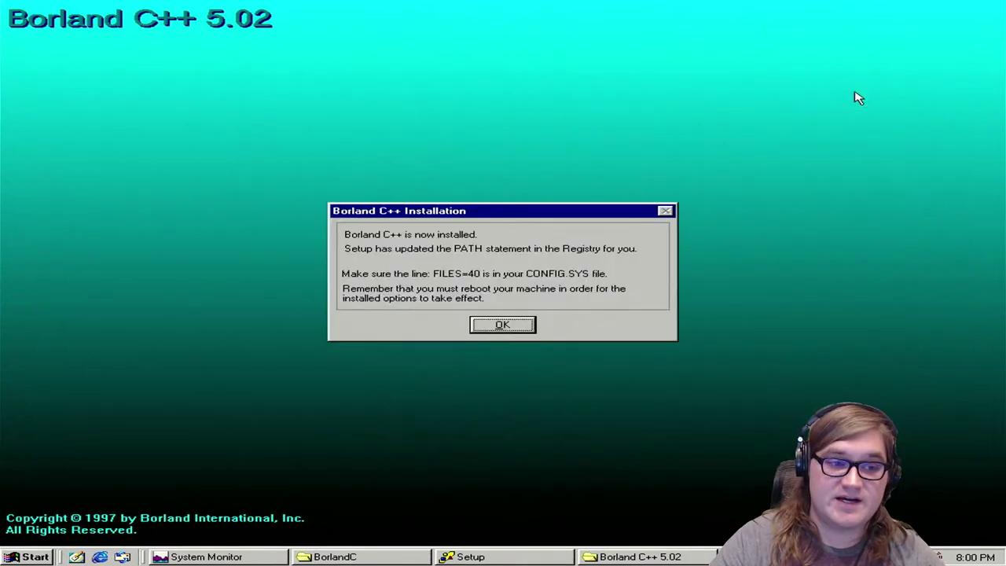
# Step: Launch Notepad while leaving the Borland C++ Installation message open
pyautogui.click(523, 331)
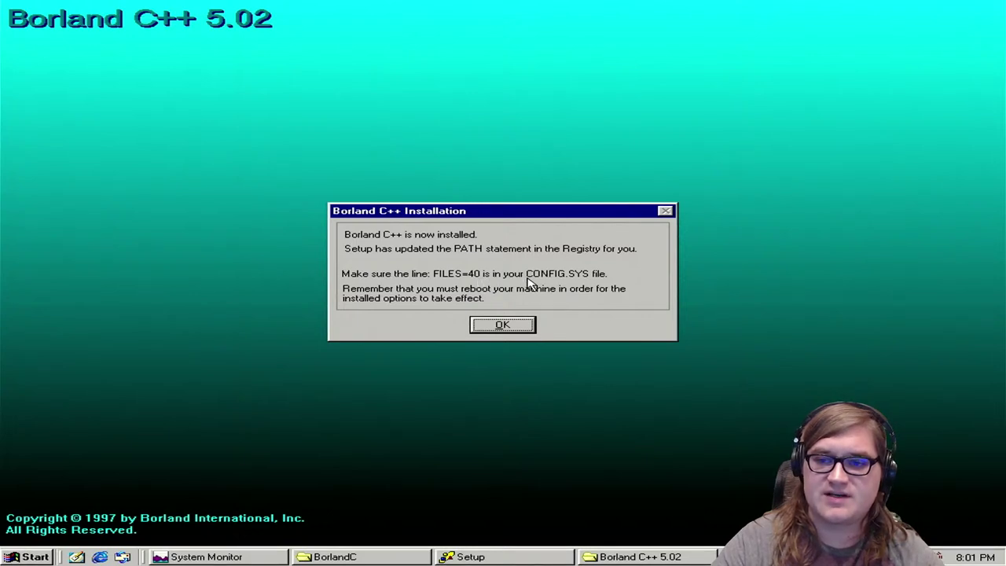
pyautogui.click(30, 557)
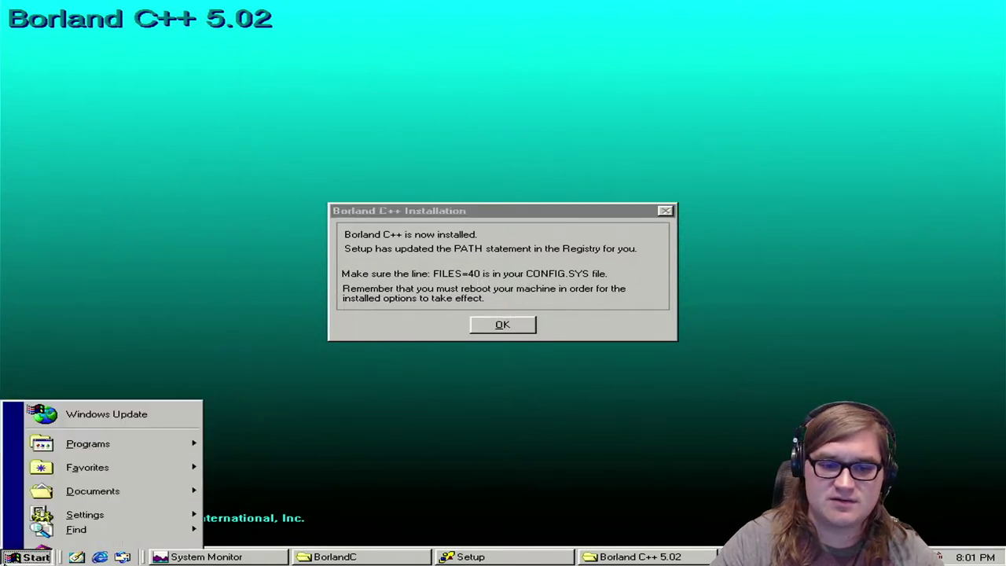
pyautogui.moveTo(120, 346)
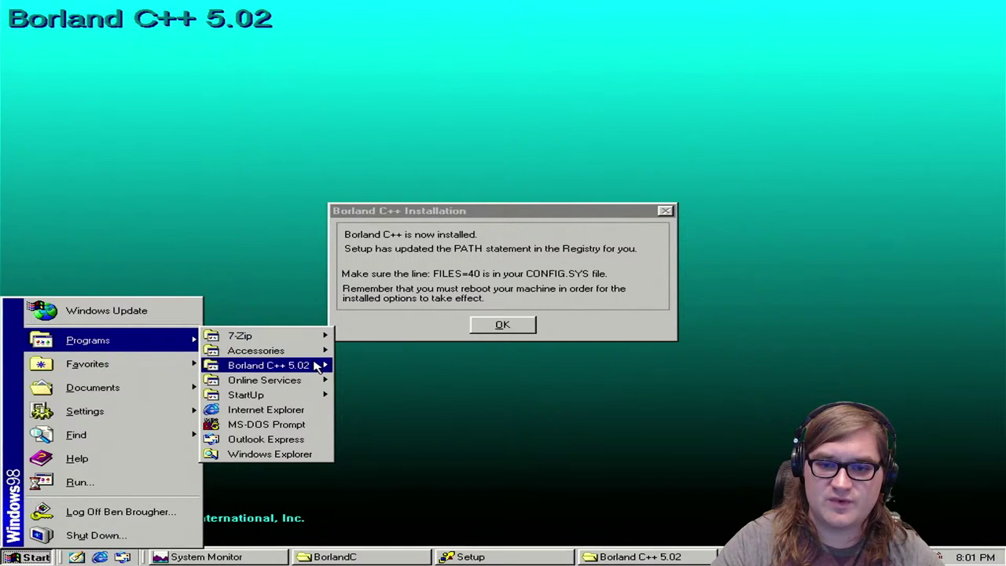
pyautogui.moveTo(267, 350)
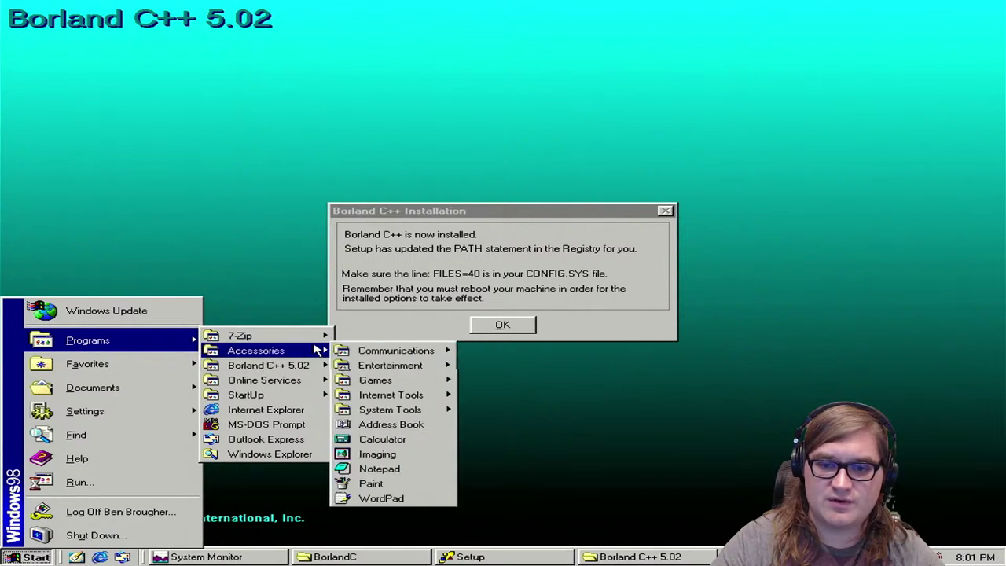
pyautogui.click(409, 470)
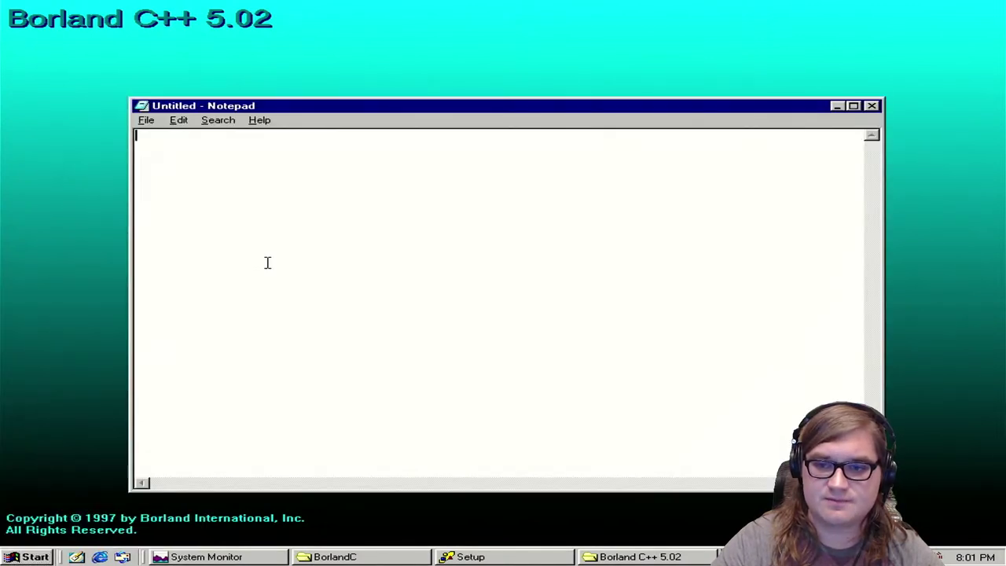
# Step: Show all file types in drive C: and open Config.sys in Notepad
pyautogui.click(145, 120)
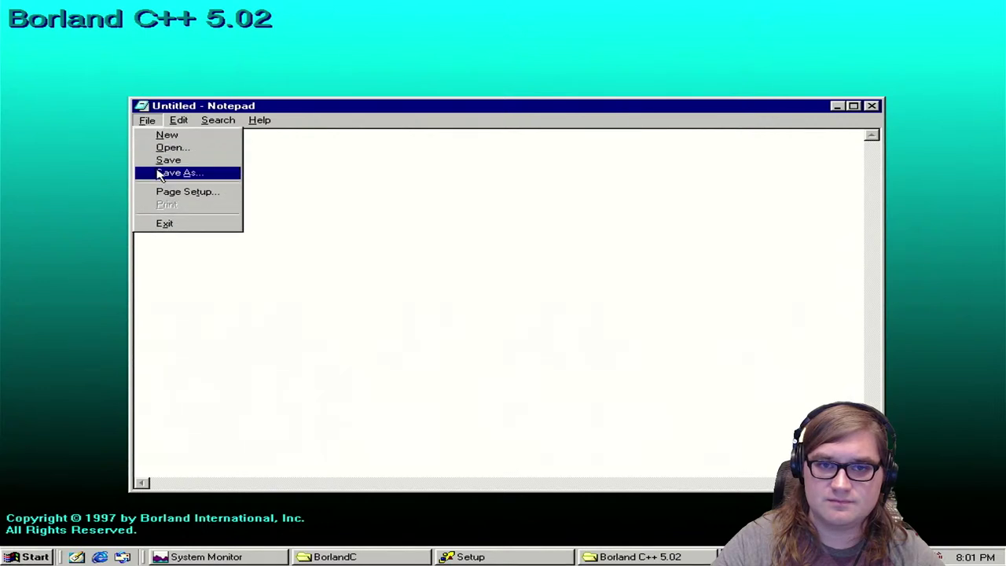
pyautogui.click(157, 146)
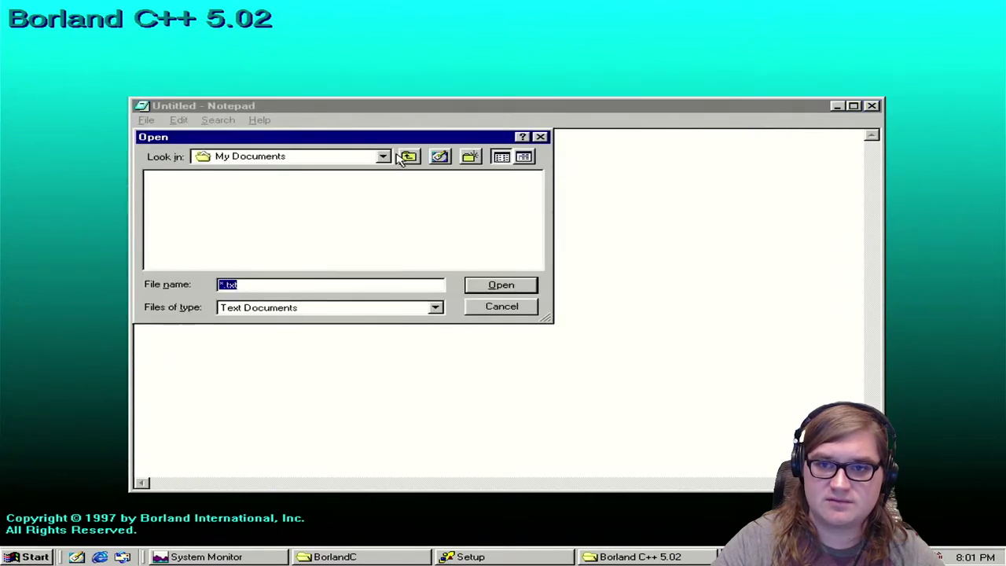
pyautogui.click(409, 158)
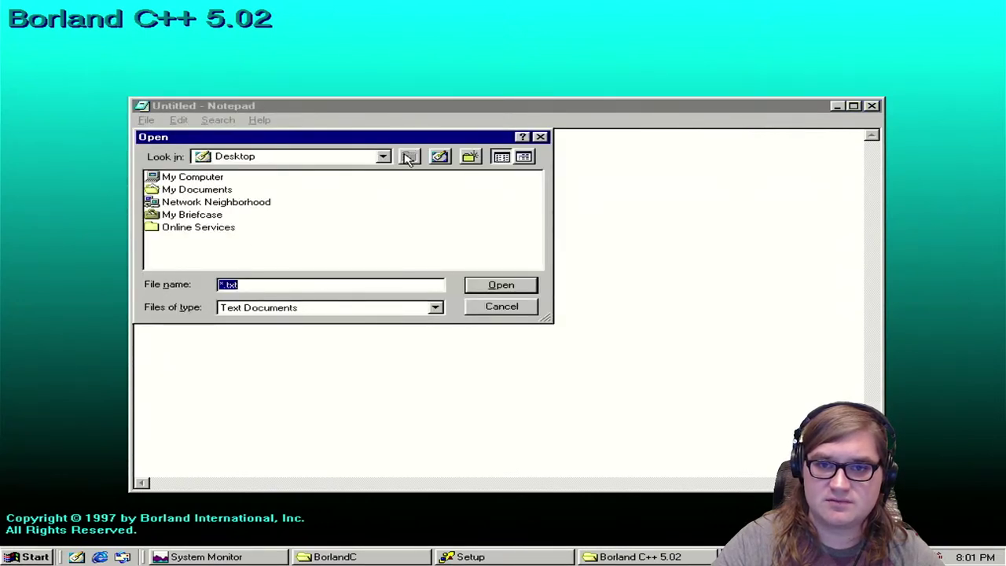
pyautogui.doubleClick(176, 179)
pyautogui.doubleClick(174, 188)
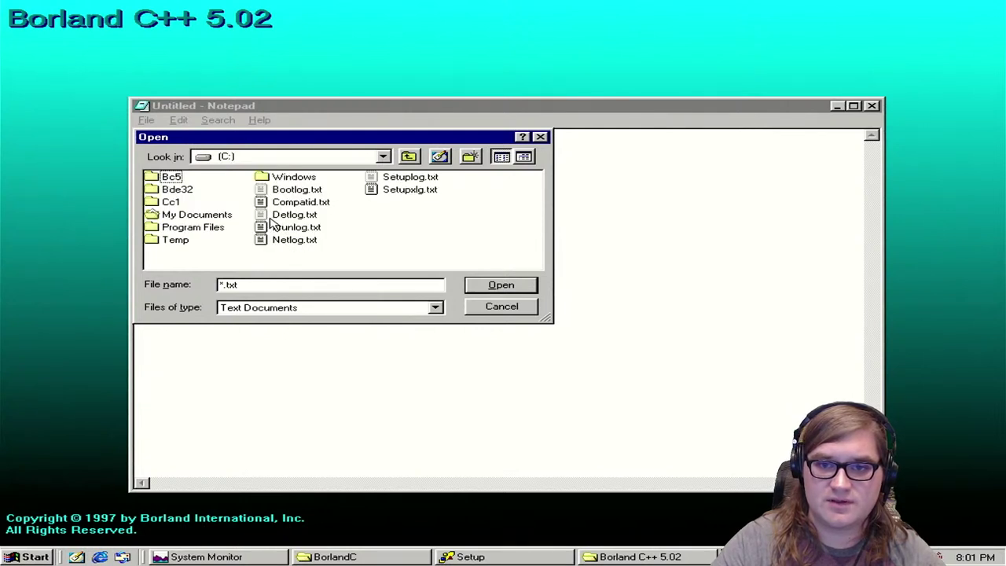
pyautogui.click(439, 310)
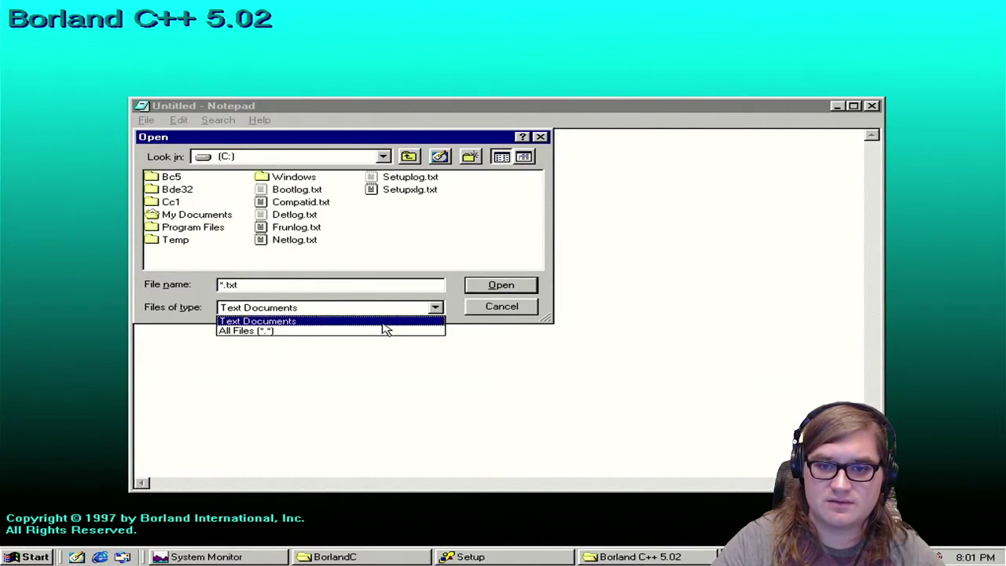
pyautogui.click(366, 330)
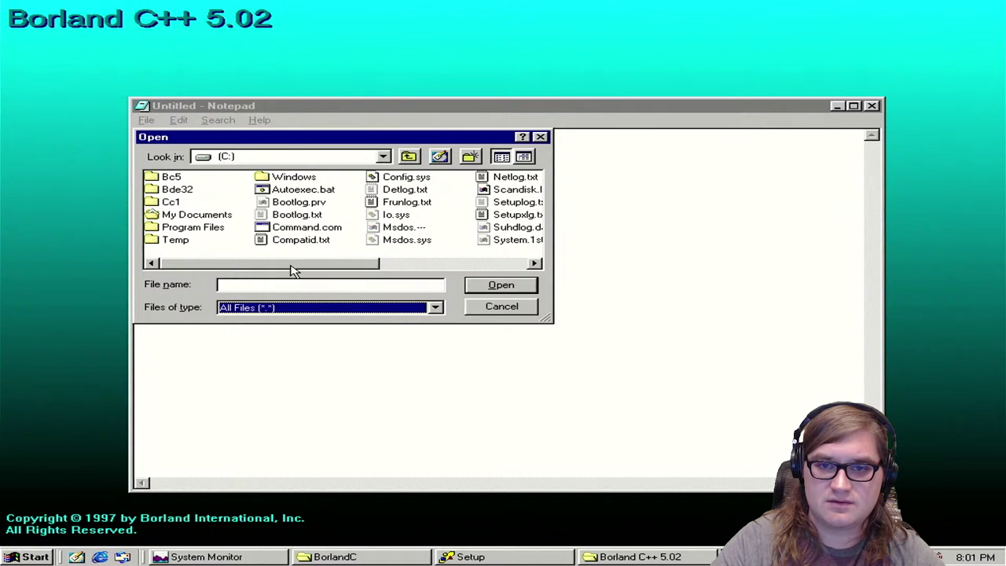
pyautogui.moveTo(292, 270); pyautogui.dragTo(373, 265)
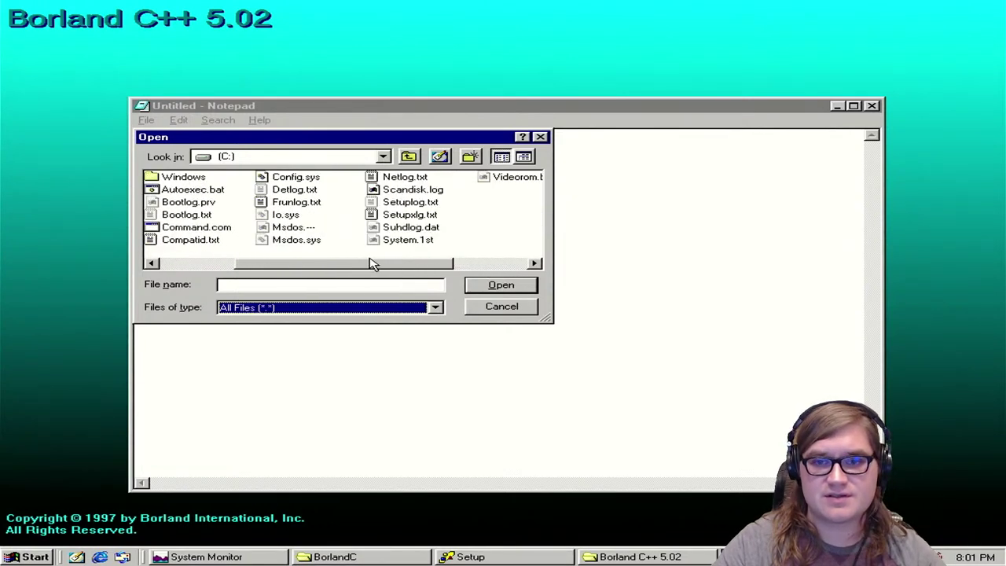
pyautogui.click(276, 182)
pyautogui.click(474, 284)
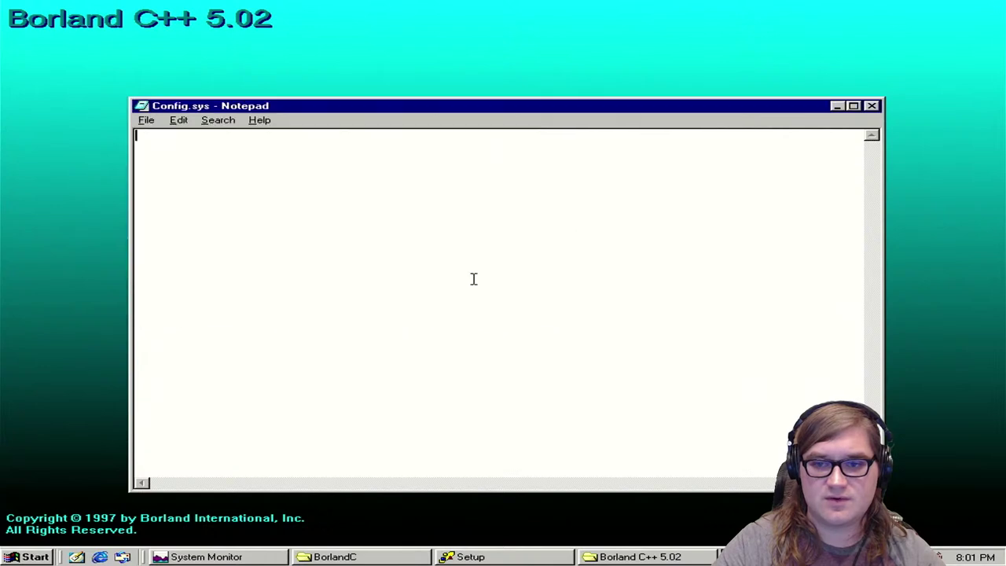
# Step: Add the line FILES=40 to the empty Config.sys, save the file and close Notepad
pyautogui.moveTo(256, 108); pyautogui.dragTo(292, 355)
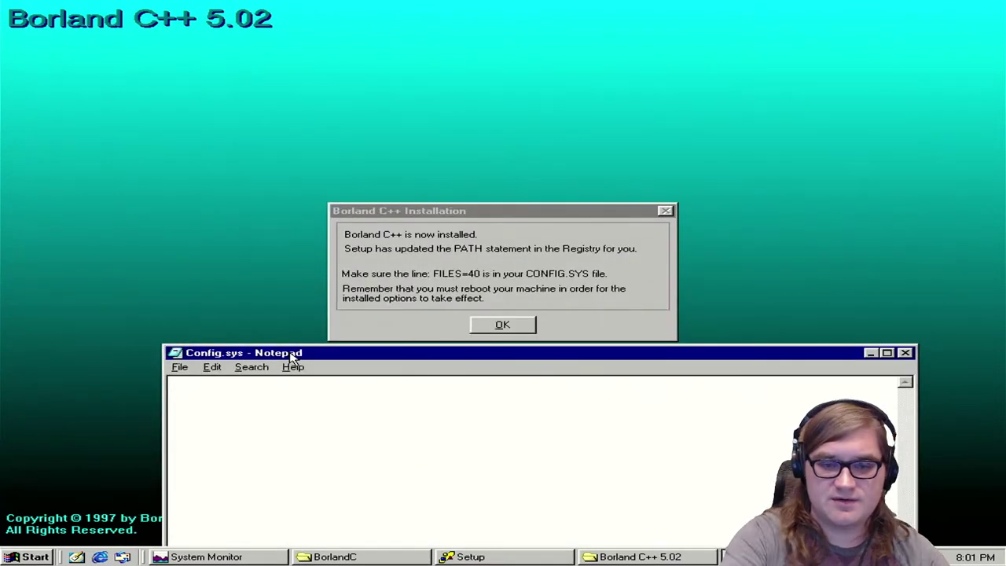
pyautogui.write('FILES=40')
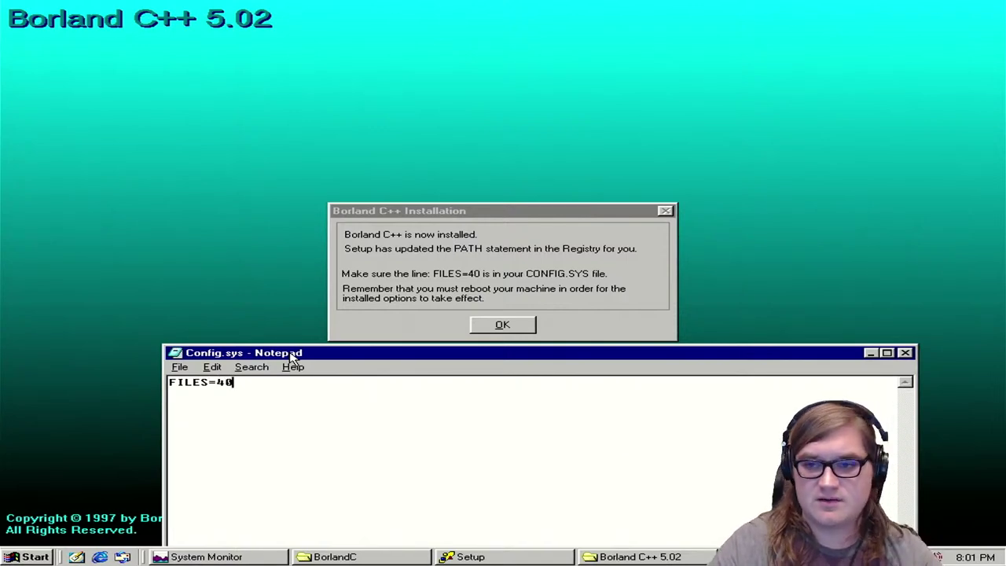
pyautogui.moveTo(399, 356); pyautogui.dragTo(374, 128)
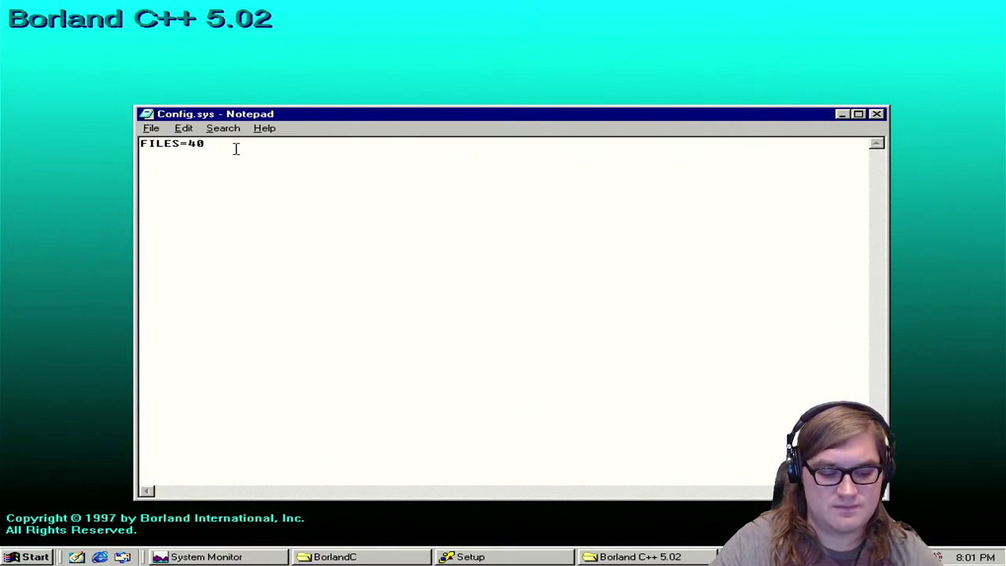
pyautogui.hotkey('alt', 'f')
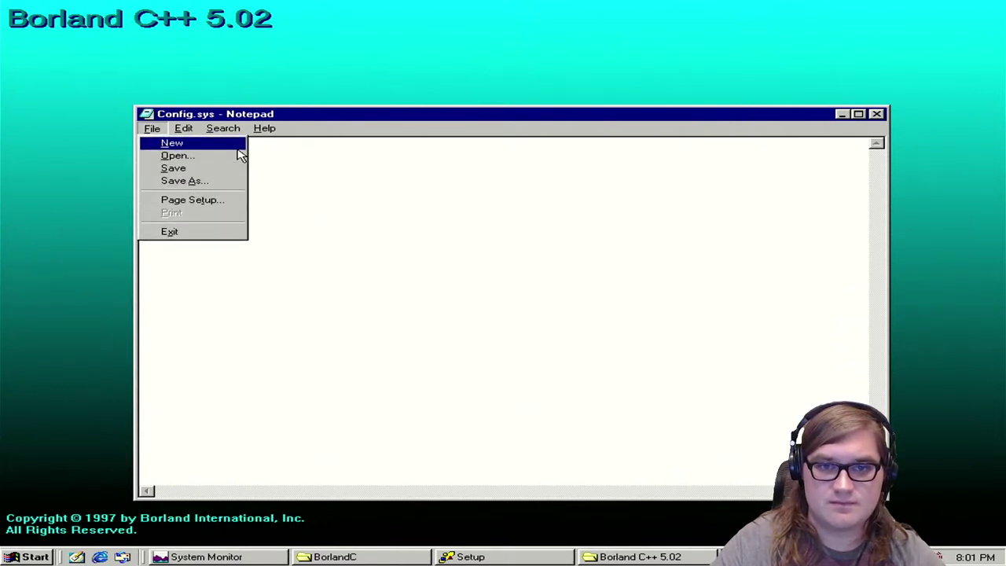
pyautogui.press('Escape')
pyautogui.click(149, 129)
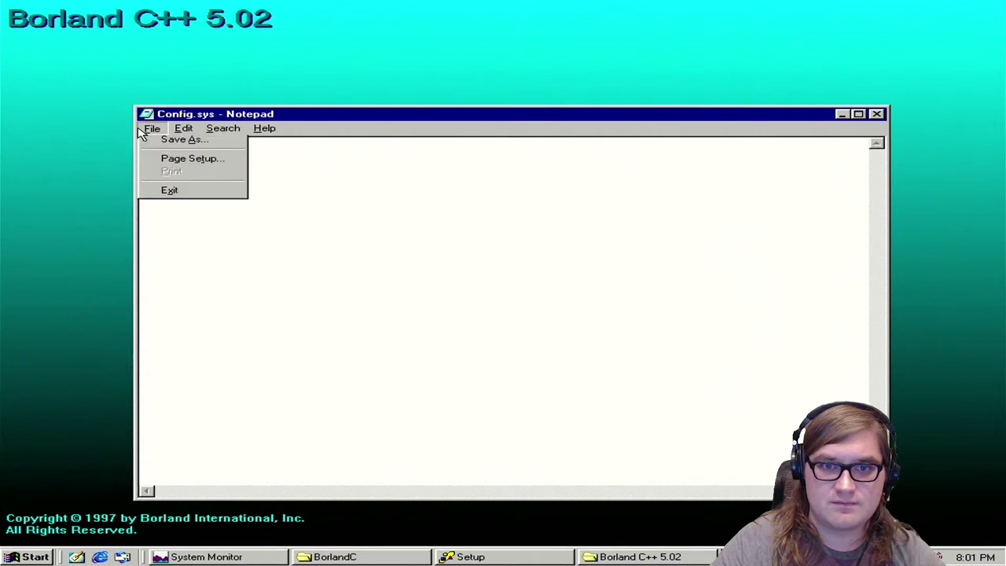
pyautogui.click(187, 168)
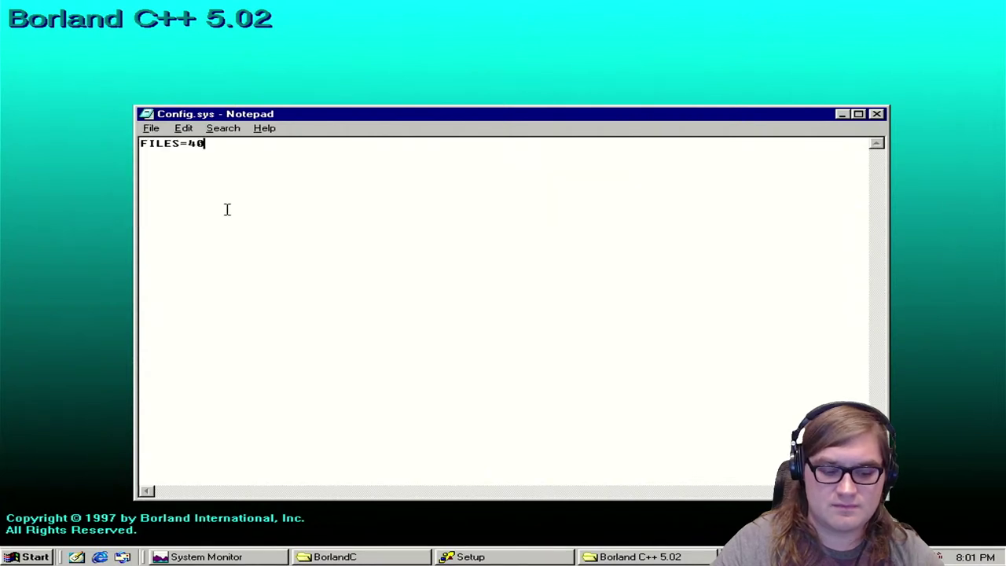
pyautogui.hotkey('alt', 'F4')
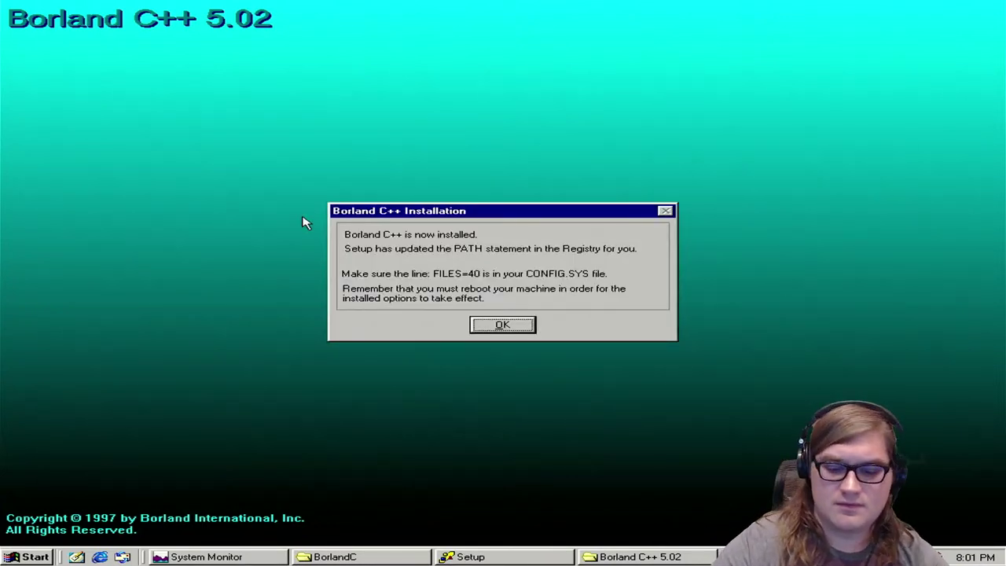
# Step: Acknowledge the Borland C++ Installation message and skip the online registration
pyautogui.press('Return')
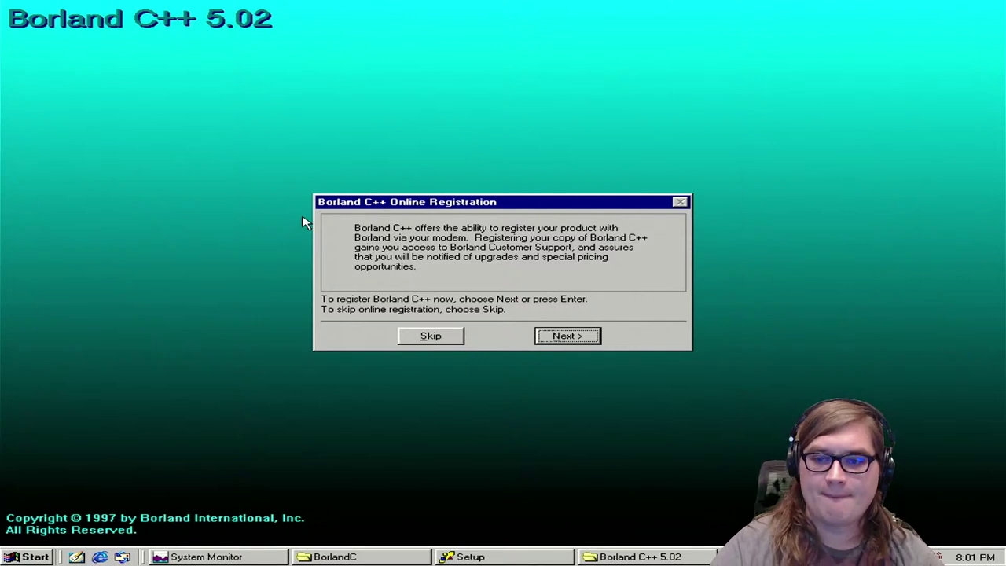
pyautogui.press('Tab')
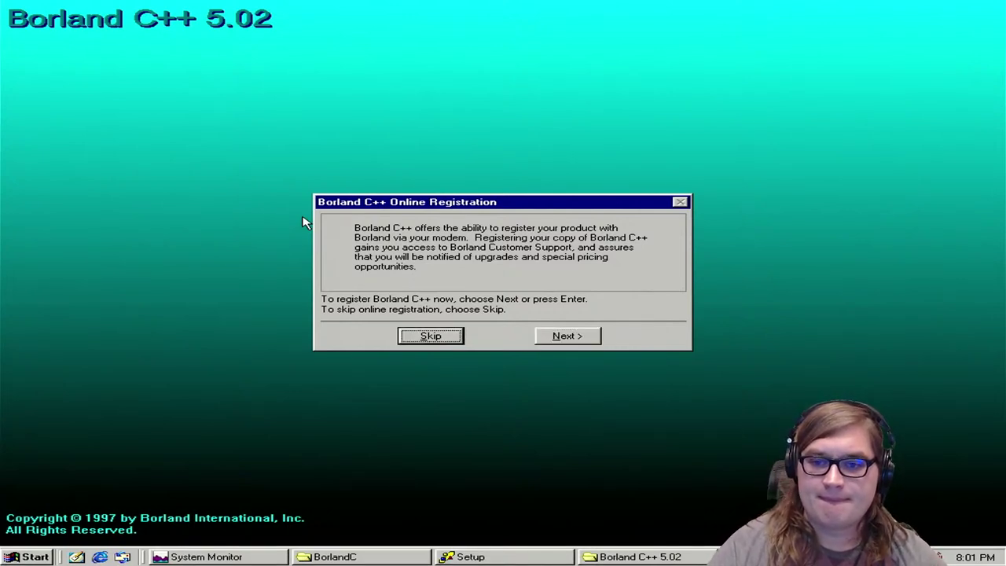
pyautogui.press('Return')
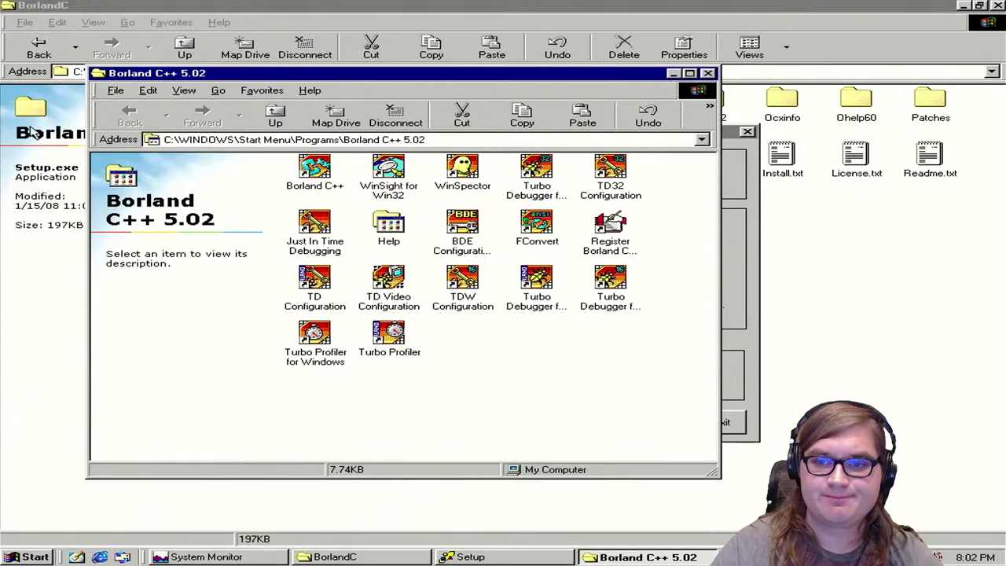
# Step: Close the Borland C++ 5.02 program folder, exit the Setup Launcher and close the BorlandC folder
pyautogui.click(708, 74)
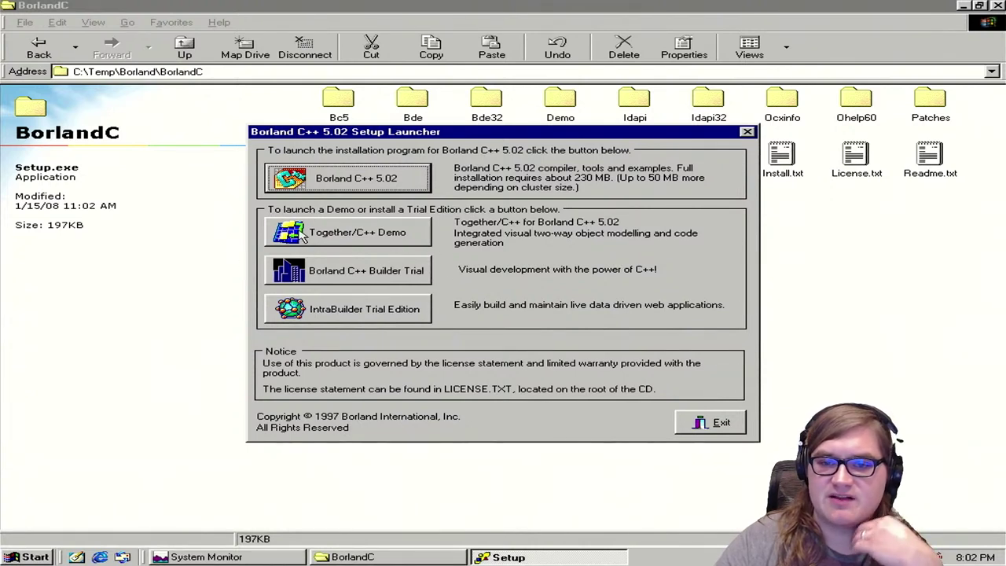
pyautogui.click(711, 425)
pyautogui.click(997, 5)
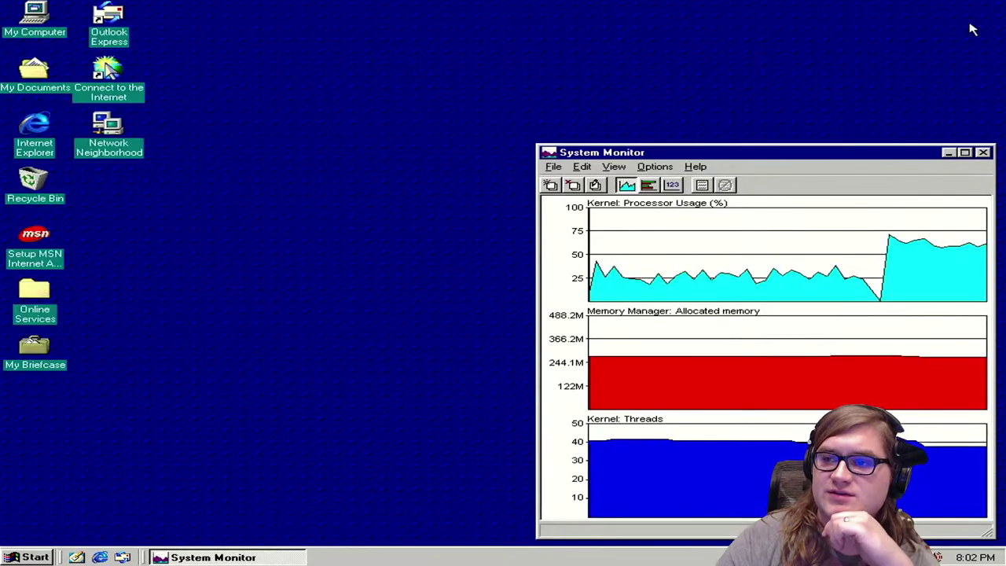
# Step: Close System Monitor and restart the computer
pyautogui.click(982, 152)
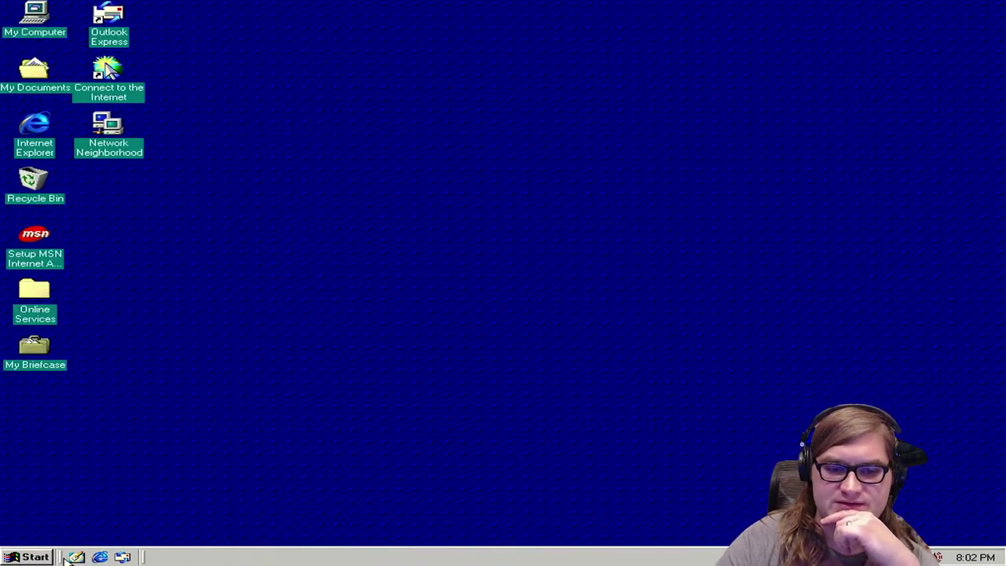
pyautogui.click(24, 557)
pyautogui.click(137, 539)
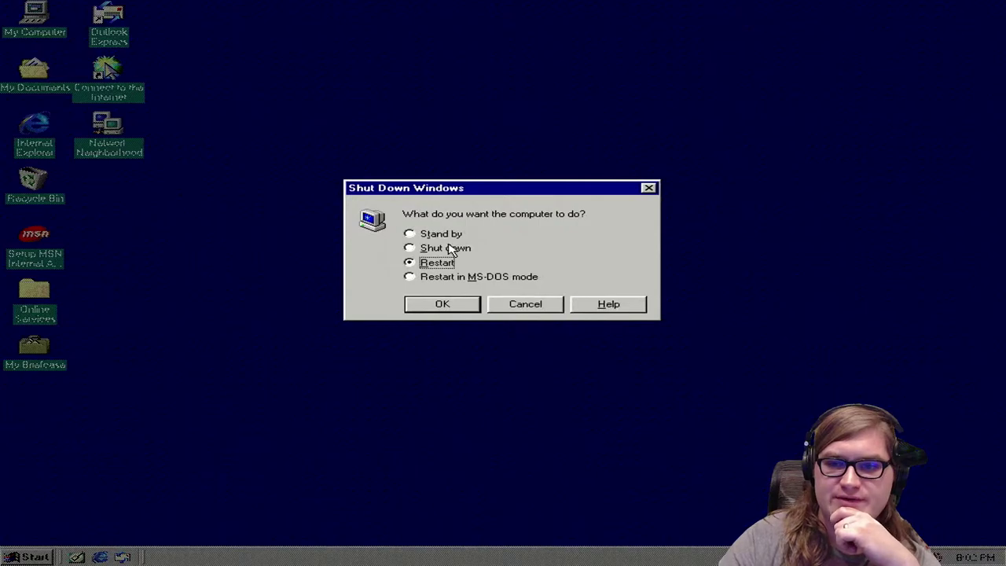
pyautogui.click(456, 306)
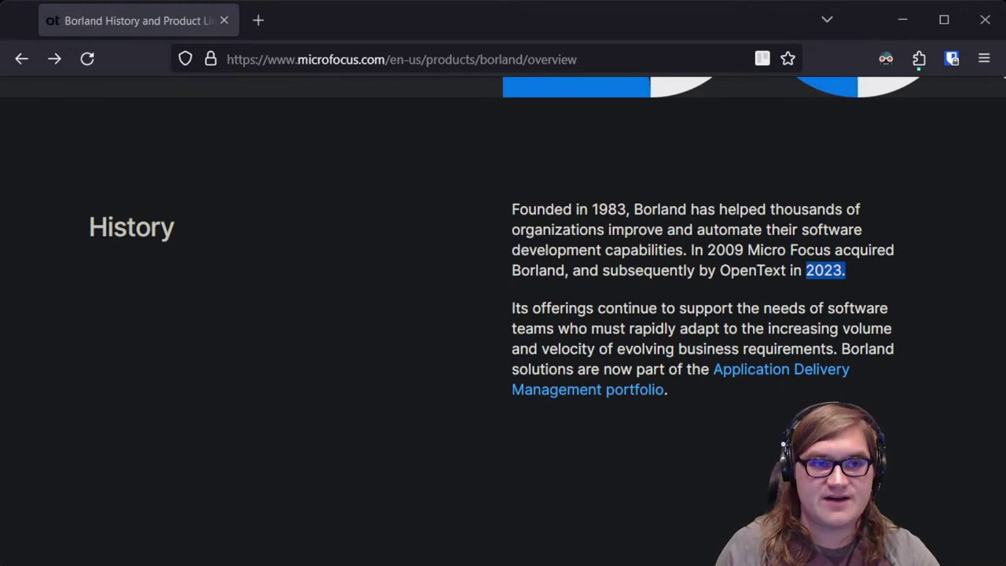
# Step: Switch to Firefox and search Google for "C++ hello wordl"
pyautogui.click(451, 62)
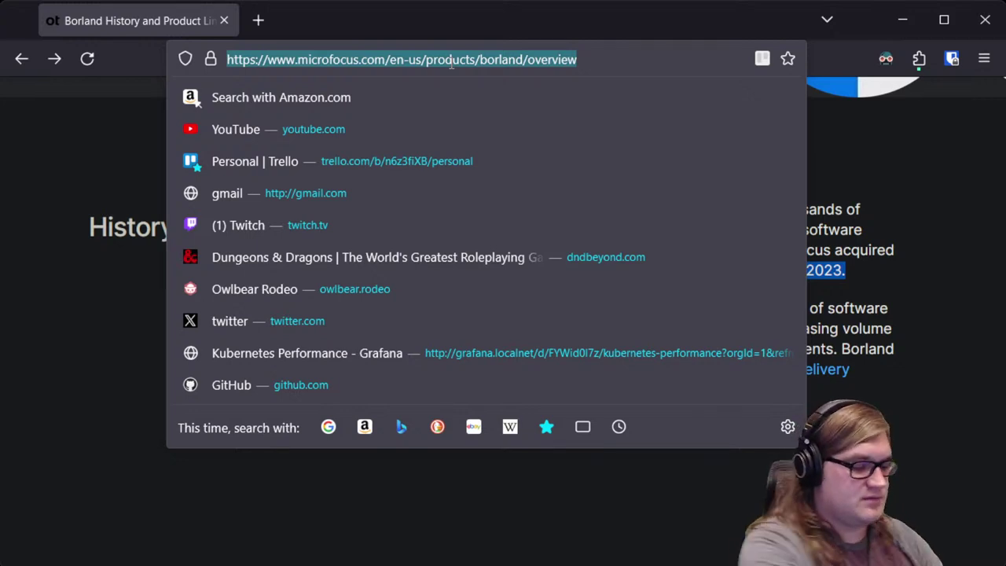
pyautogui.write('C')
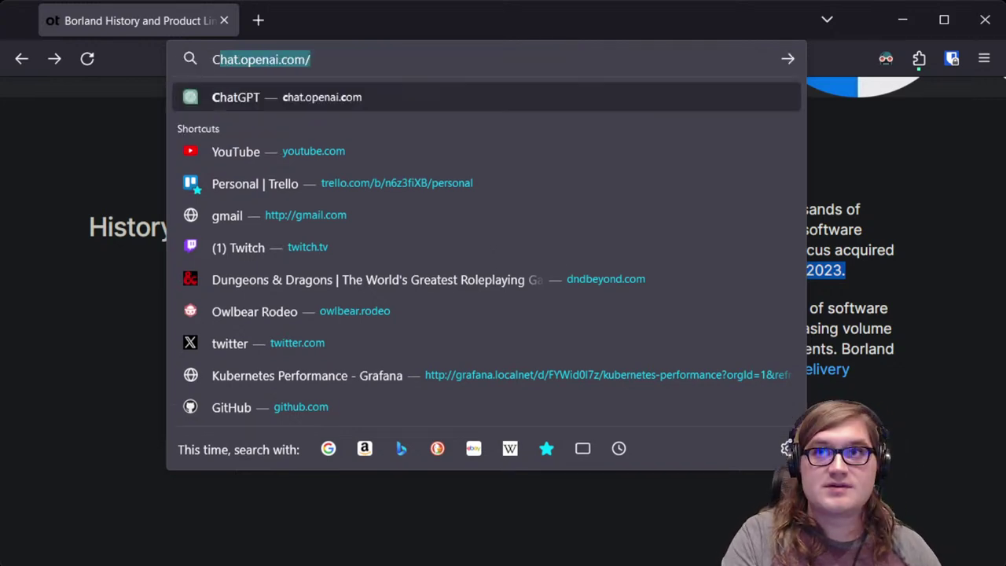
pyautogui.write('++ hello')
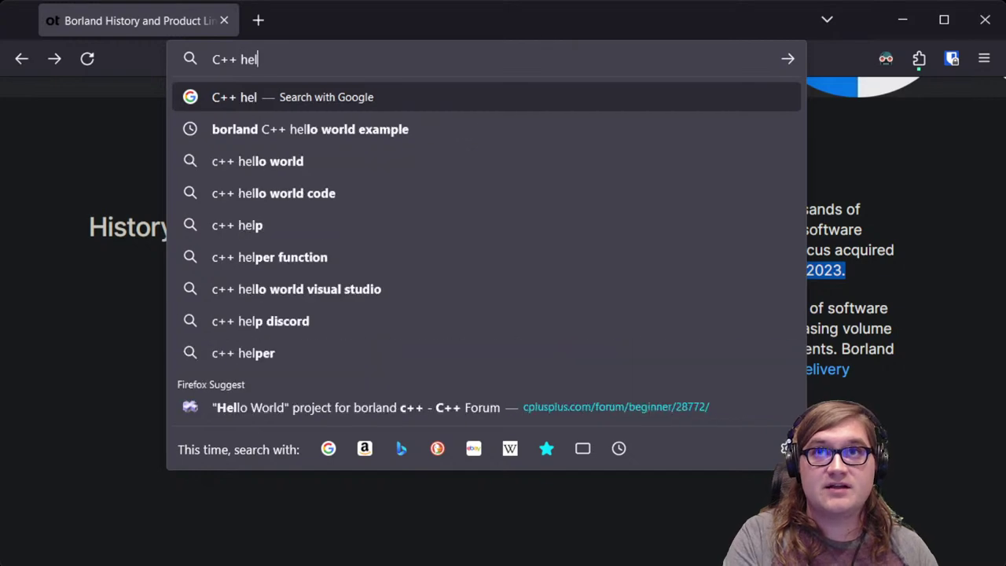
pyautogui.press('BackSpace')
pyautogui.write('o wordl')
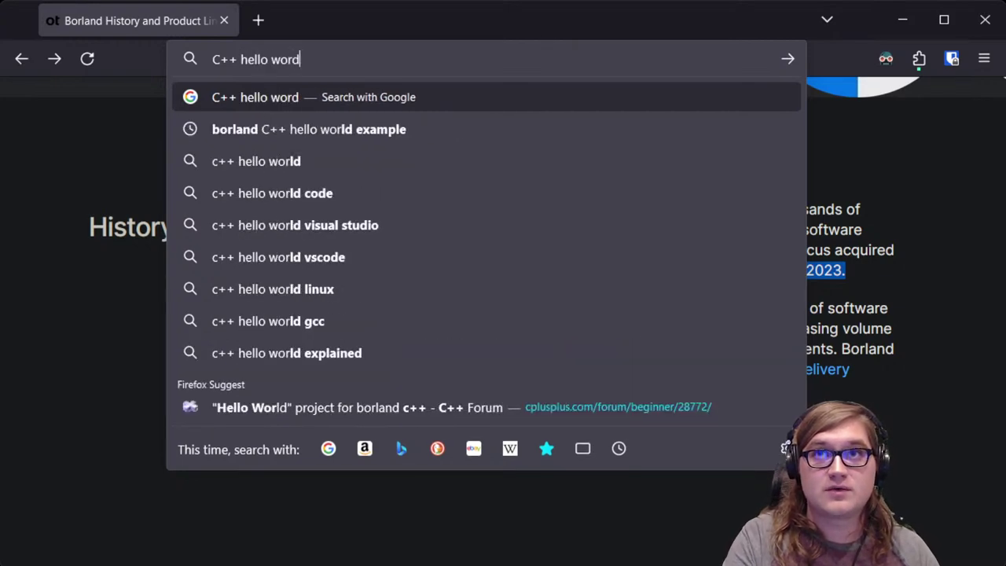
pyautogui.press('Return')
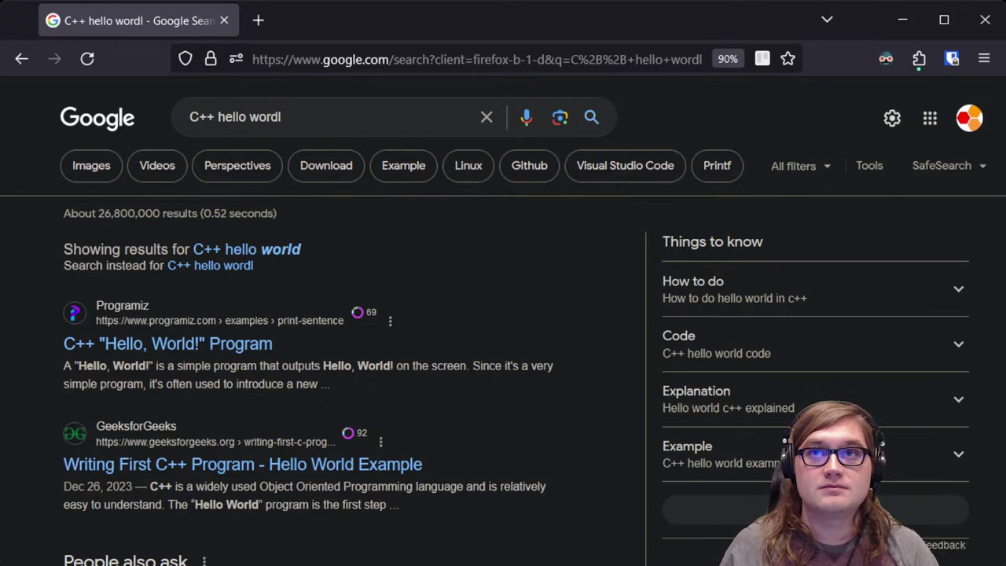
# Step: Open the Programiz result on the C++ "Hello, World!" program and read its example code and explanation
pyautogui.click(236, 350)
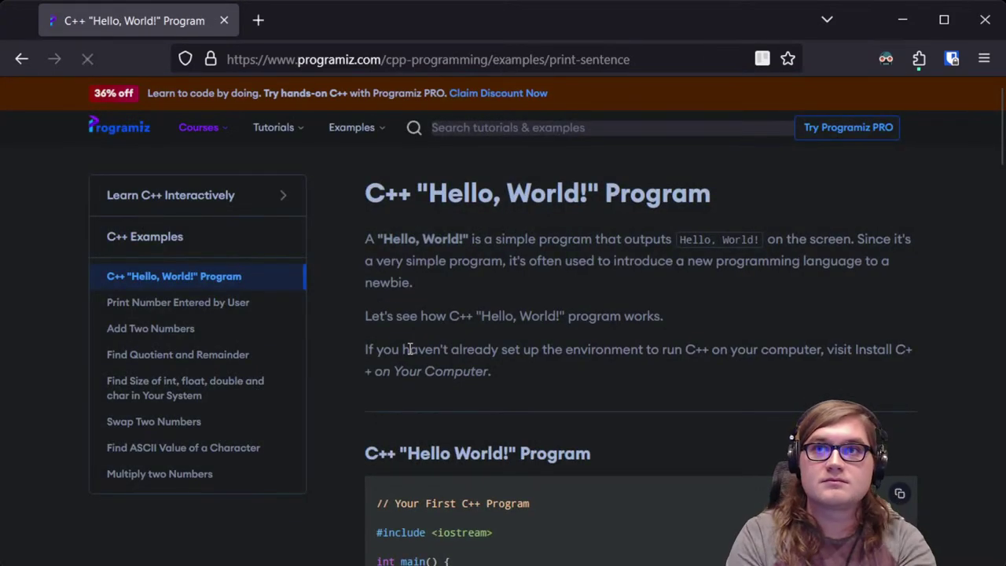
pyautogui.scroll(-3, 561, 356)
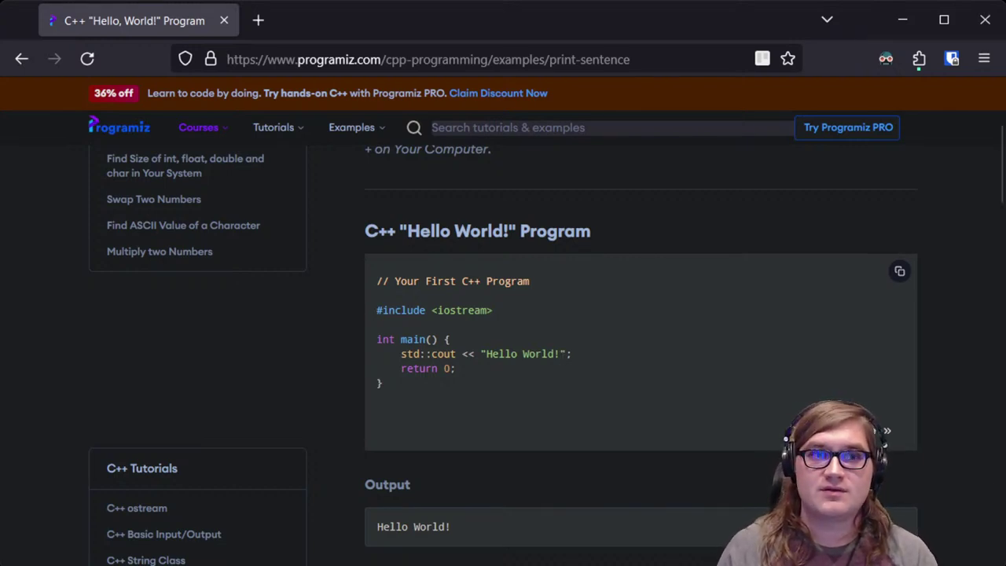
pyautogui.scroll(-5, 651, 404)
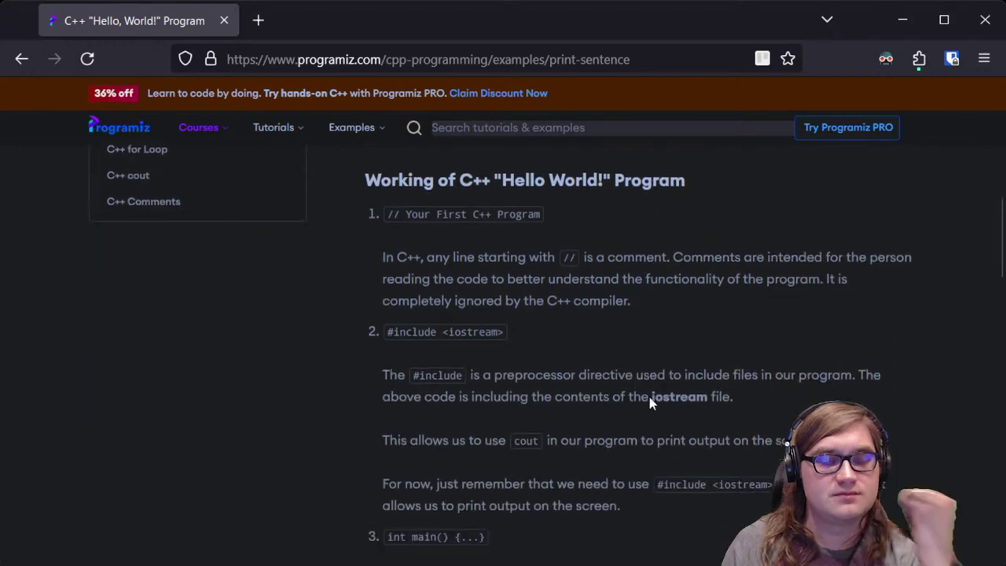
pyautogui.scroll(1, 634, 397)
# Step: Search Google for "borland c++ library reference" in a new browser tab
pyautogui.click(267, 19)
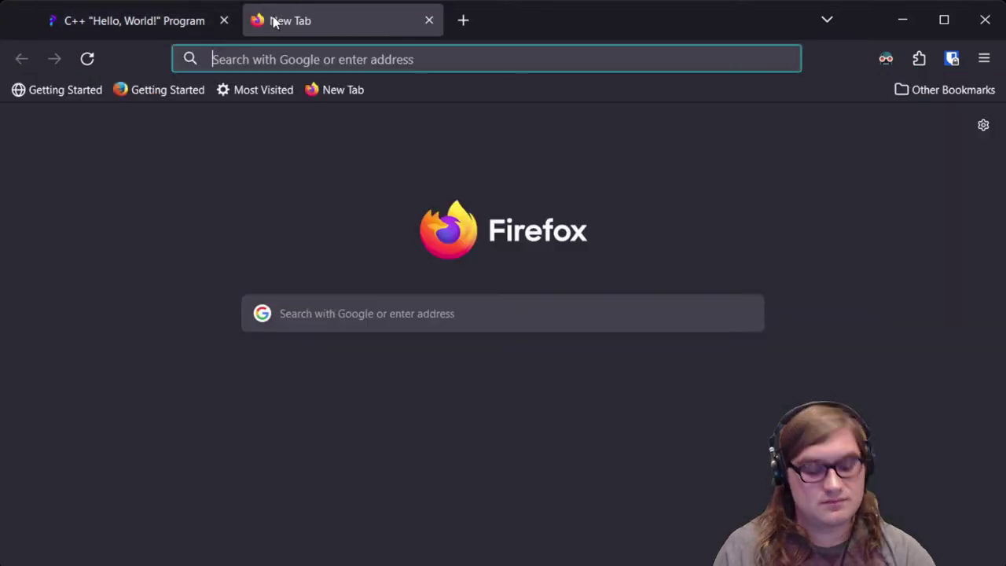
pyautogui.write('Borland')
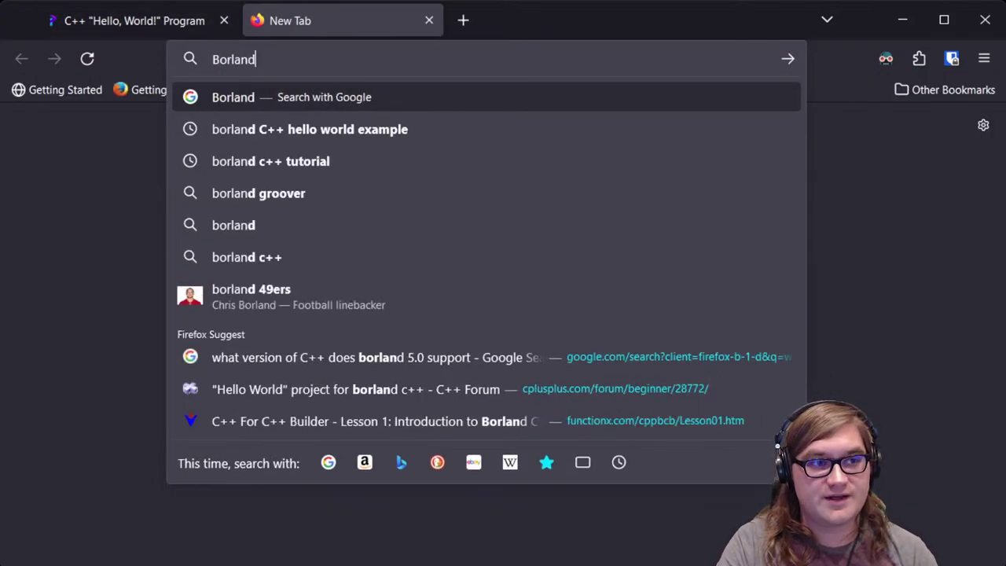
pyautogui.write(' C++ ')
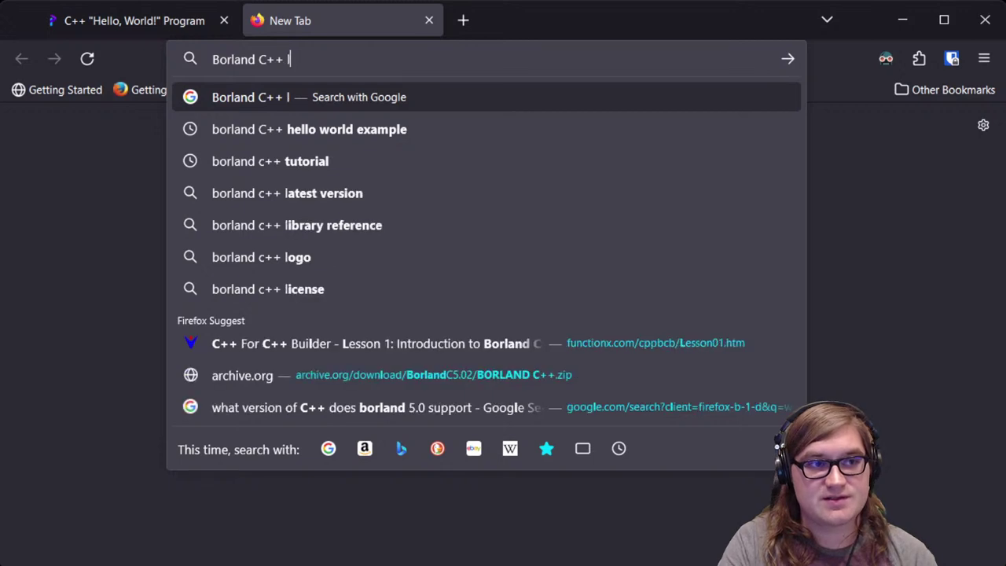
pyautogui.write('ref')
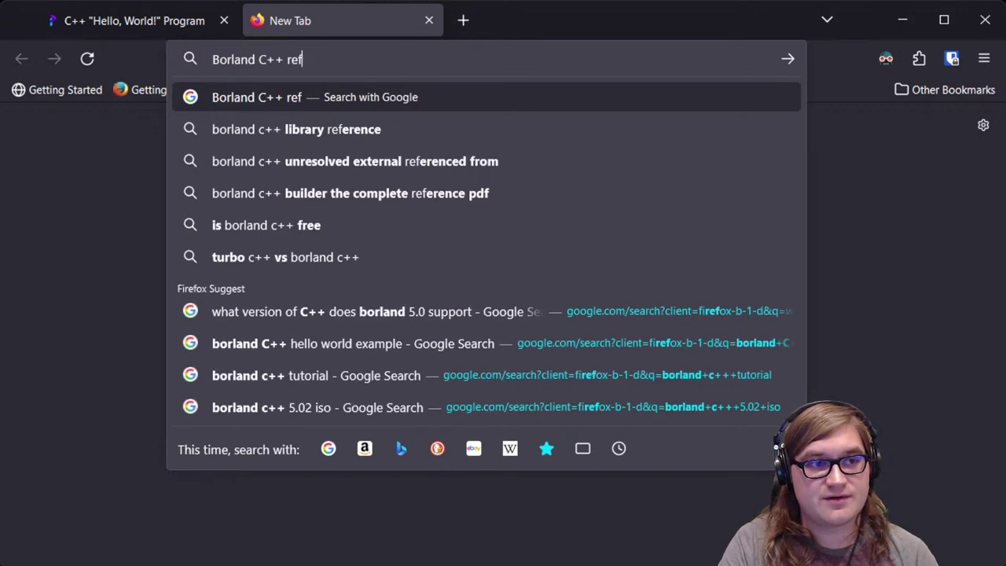
pyautogui.press('Down')
pyautogui.press('Return')
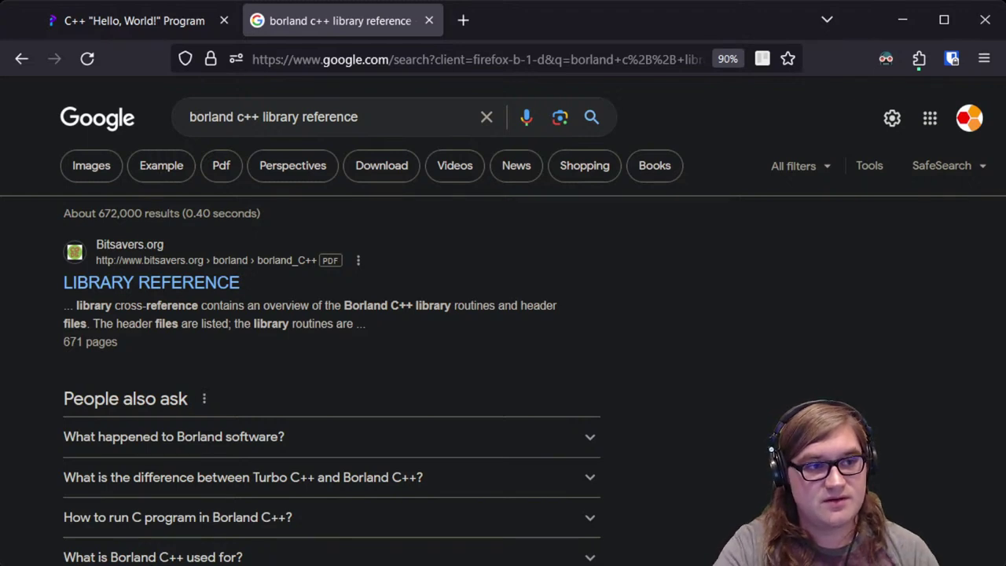
# Step: Open the Bitsavers "LIBRARY REFERENCE" PDF from the search results
pyautogui.press('f')
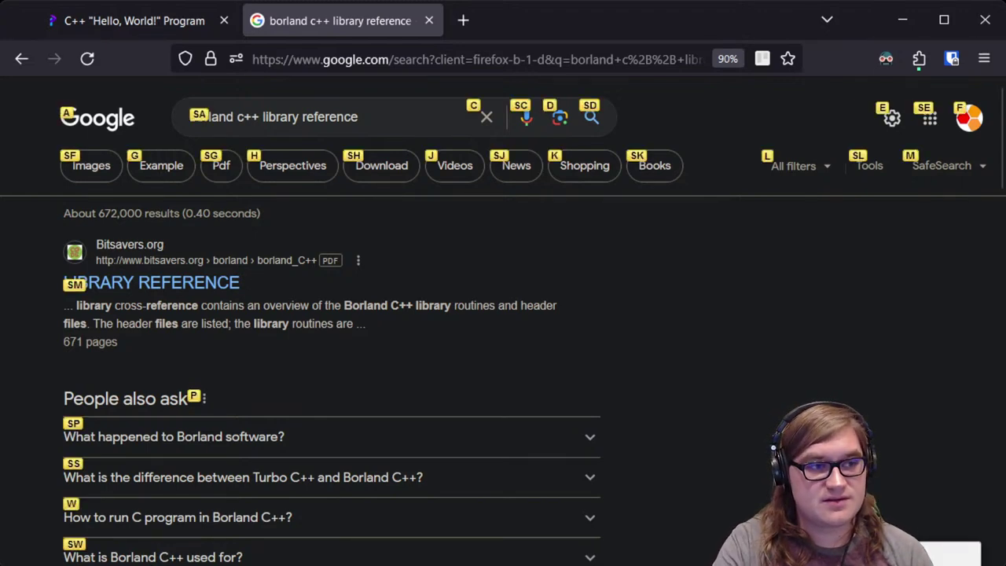
pyautogui.press('a')
pyautogui.press('s')
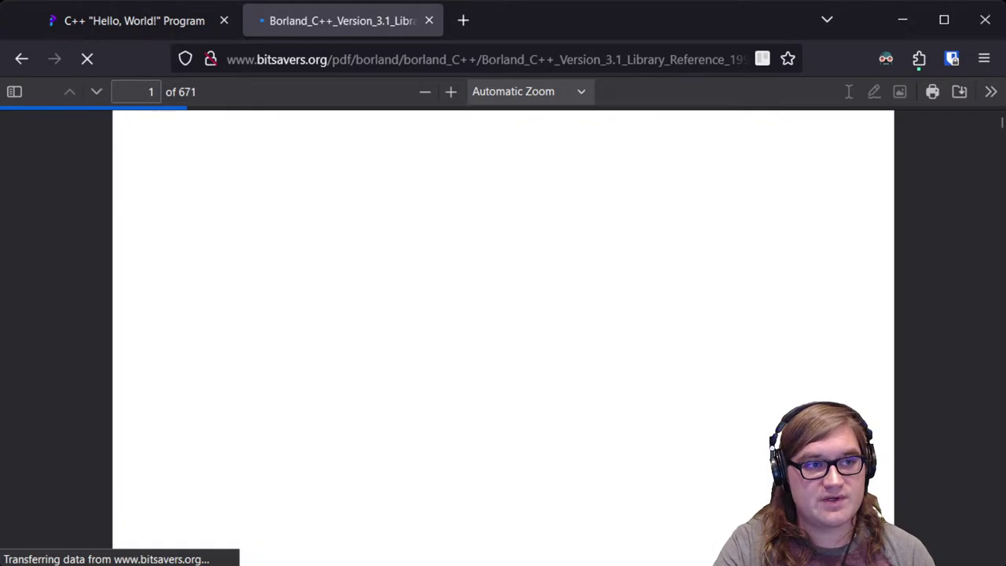
# Step: Look through the Borland C++ library reference's table of contents and its chapter on the main function
pyautogui.press('j')
pyautogui.press('j')
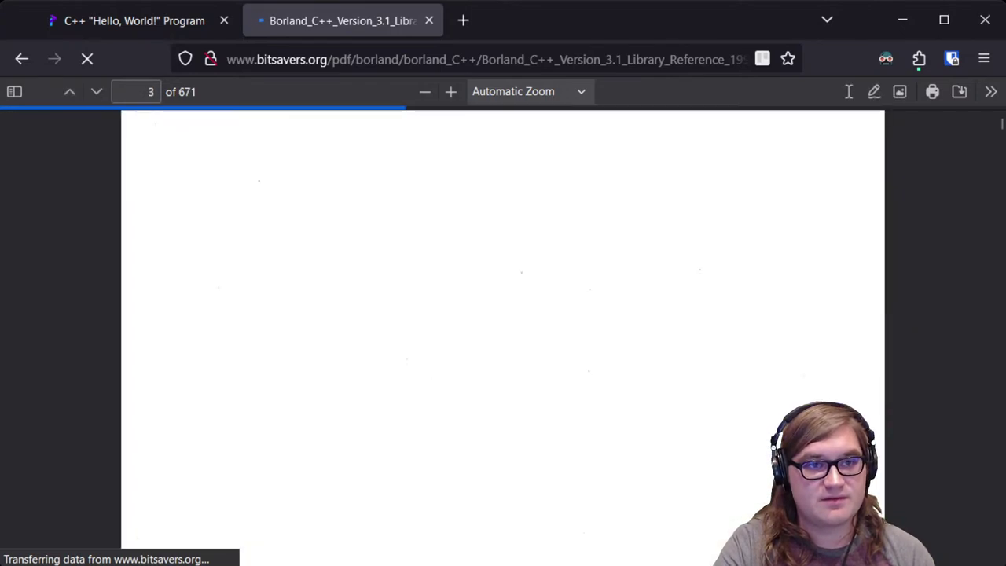
pyautogui.press('k')
pyautogui.press('k')
pyautogui.press('j')
pyautogui.press('j')
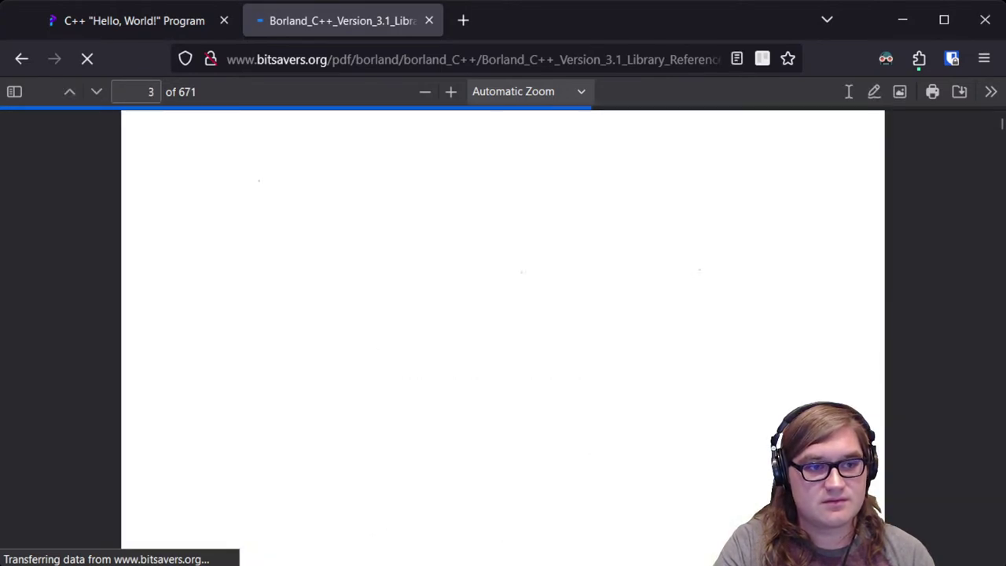
pyautogui.press('j')
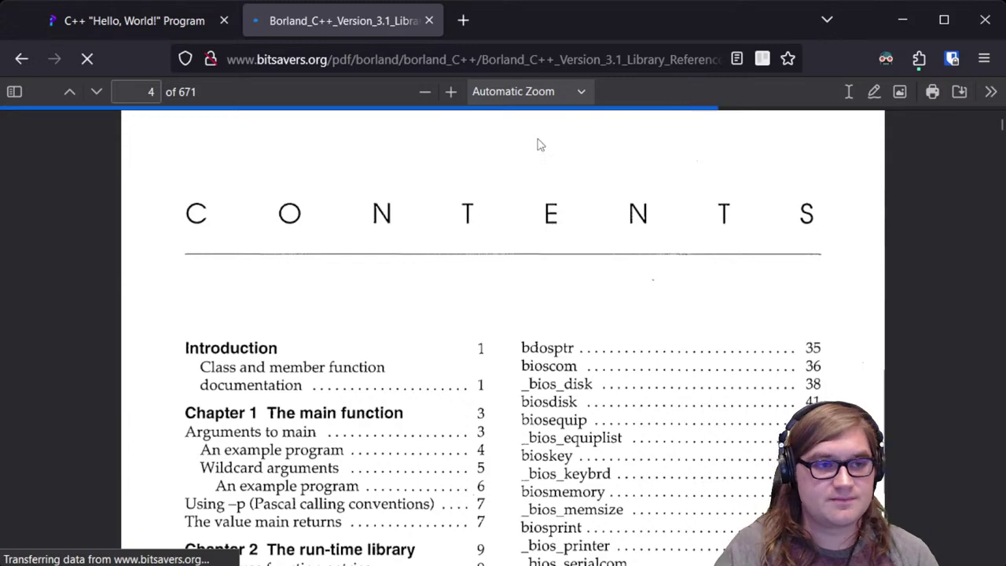
pyautogui.scroll(-15, 418, 331)
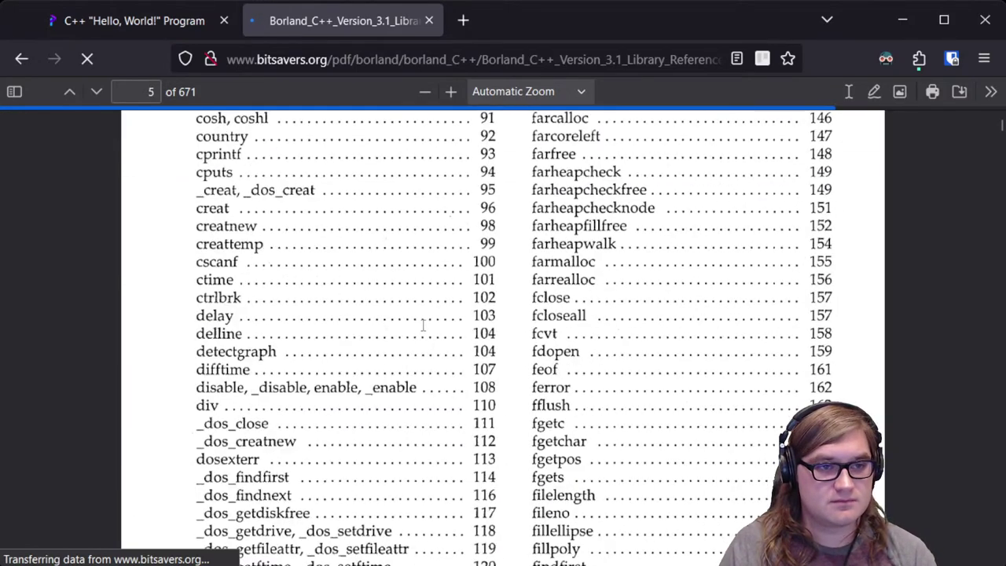
pyautogui.scroll(-20, 423, 327)
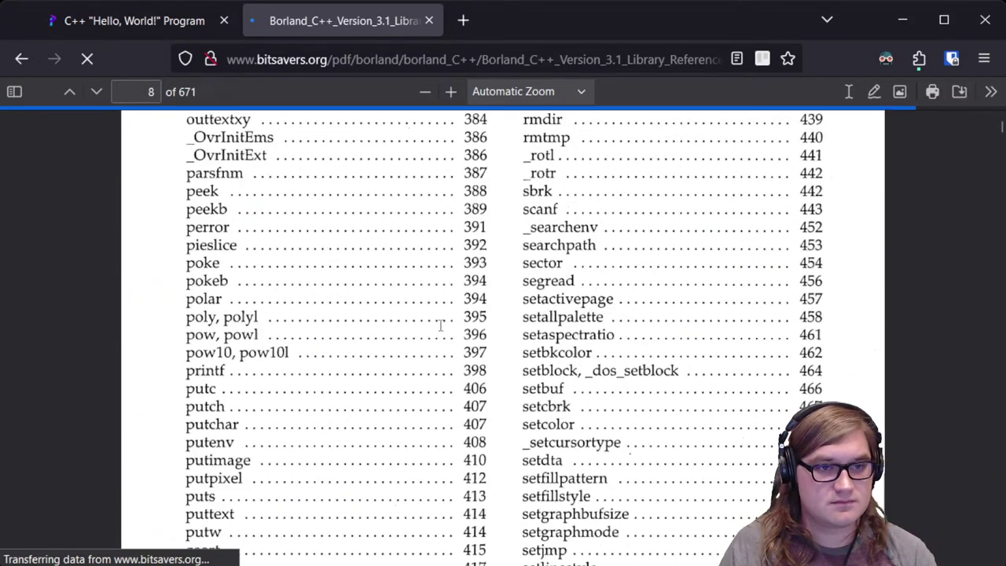
pyautogui.scroll(-20, 628, 341)
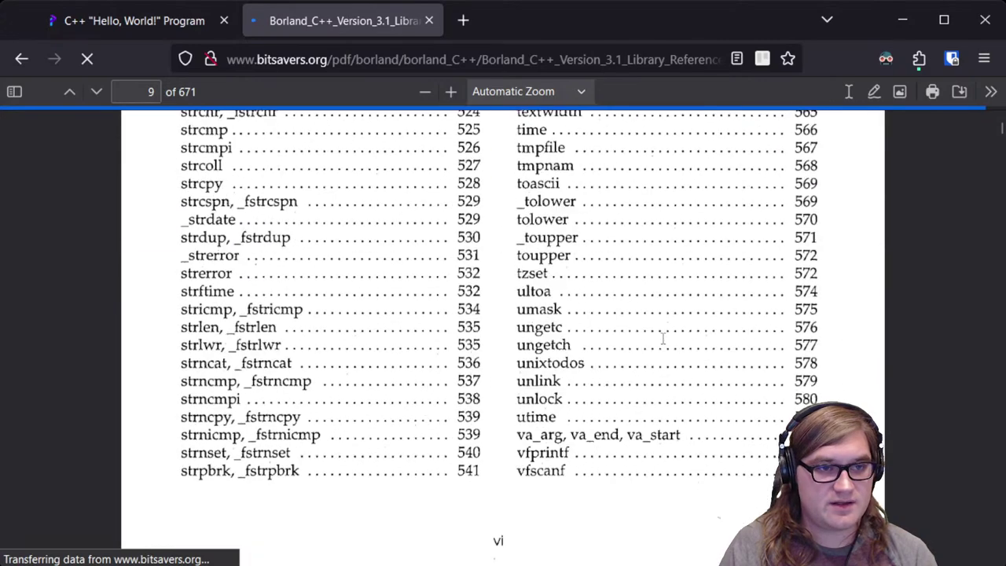
pyautogui.scroll(5, 660, 344)
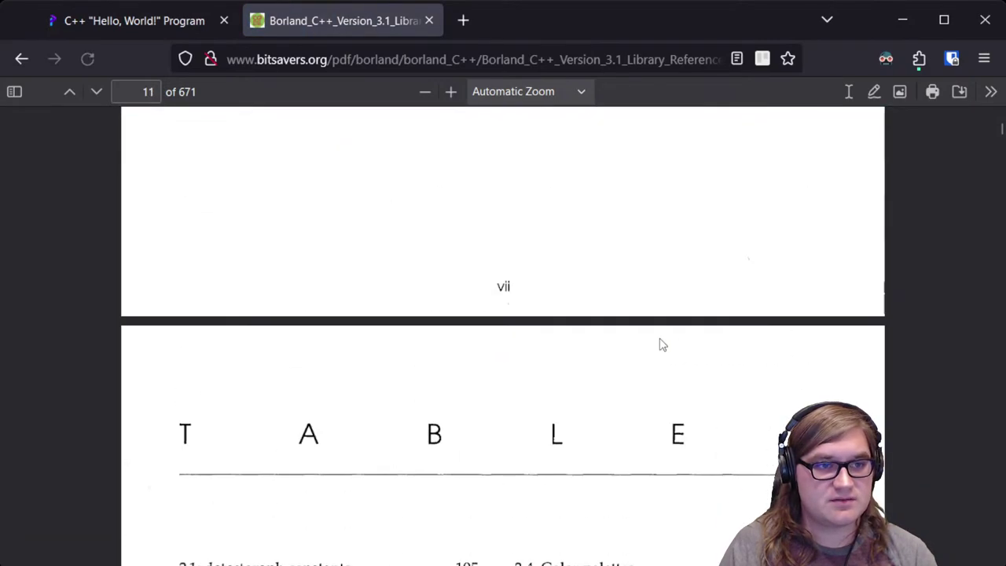
pyautogui.scroll(3, 584, 462)
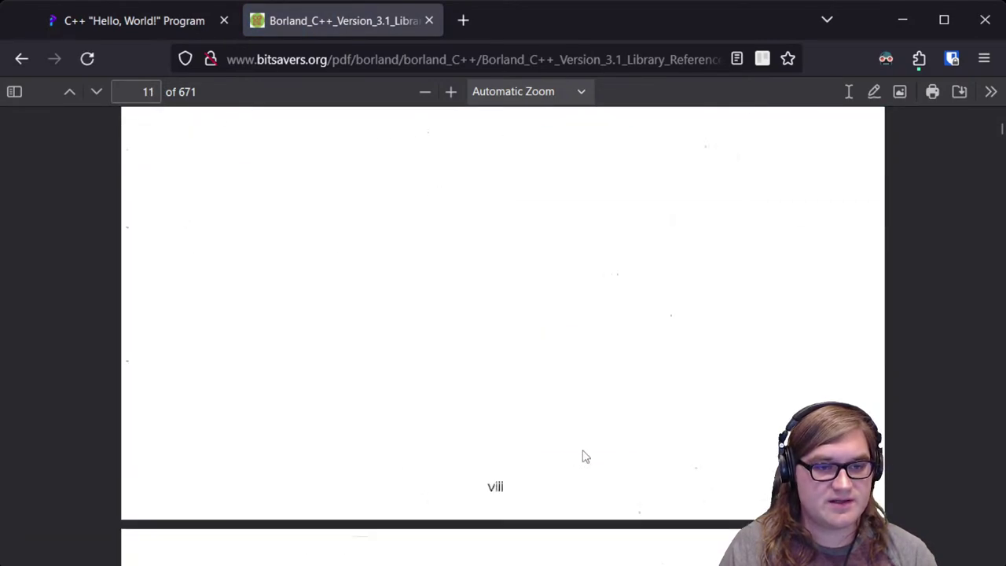
pyautogui.scroll(-15, 583, 456)
pyautogui.scroll(-20, 583, 452)
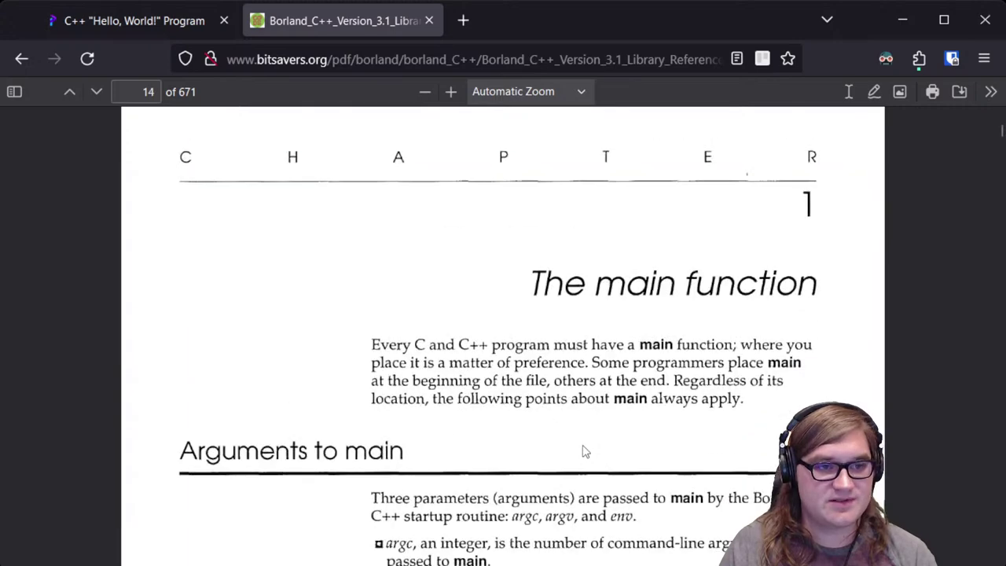
pyautogui.scroll(-8, 586, 433)
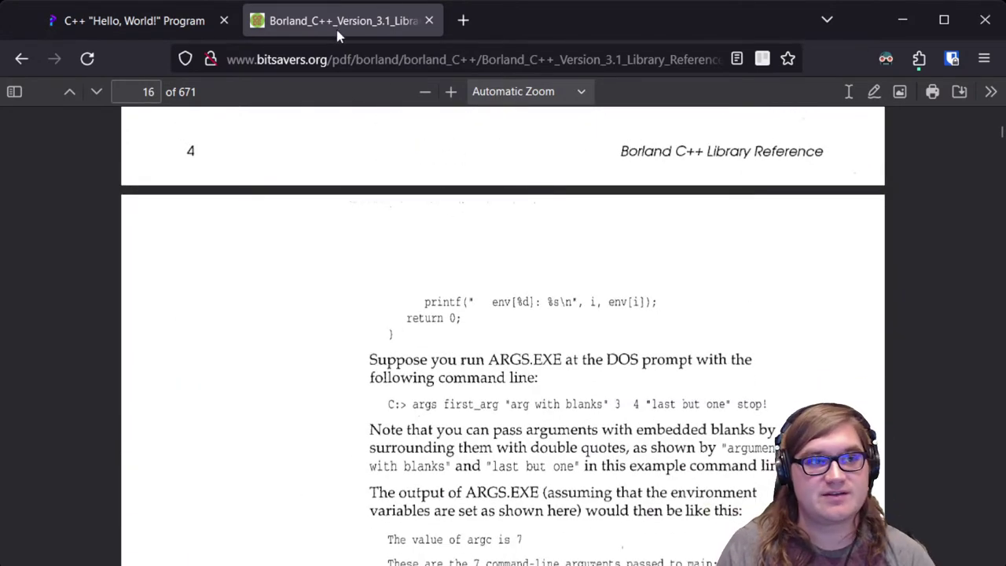
# Step: Duplicate the library reference PDF's tab and return the original tab to the Google results
pyautogui.hotkey('ctrl', 'shift', 't')
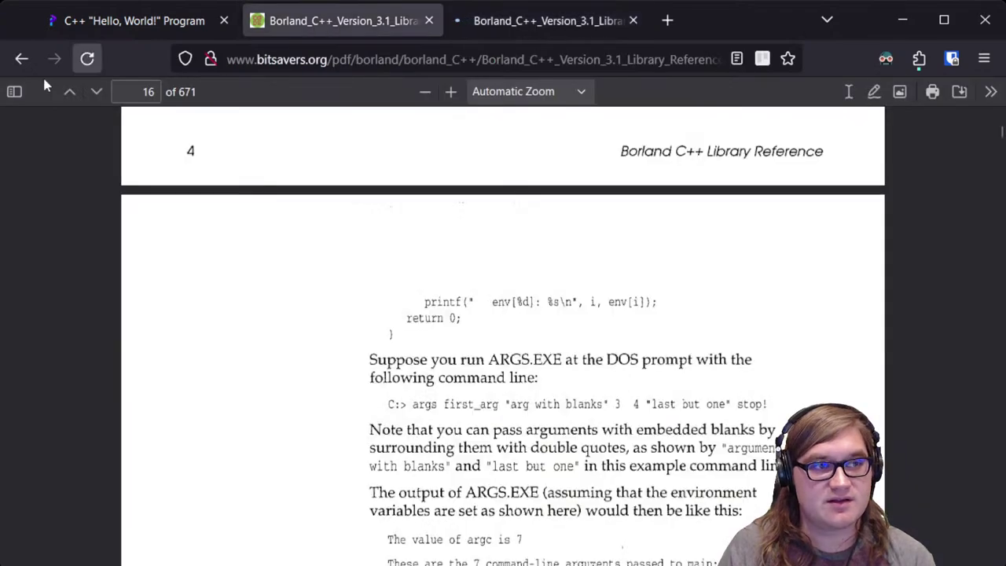
pyautogui.click(22, 56)
pyautogui.scroll(-5, 425, 388)
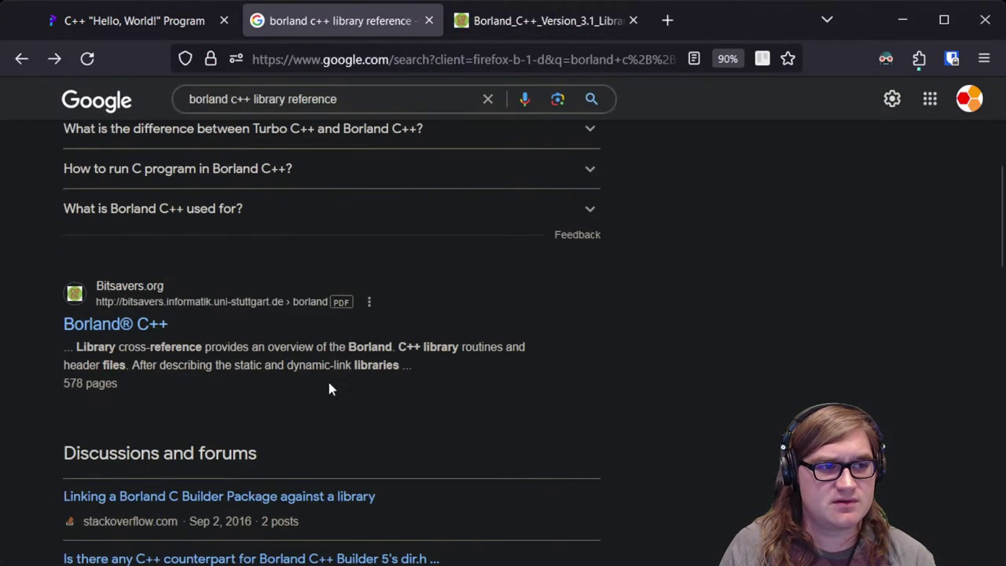
# Step: View the Amazon listing for "Borland C++ 3.1; Library Reference" in a separate tab, close it, and look further through the search results
pyautogui.scroll(-5, 228, 412)
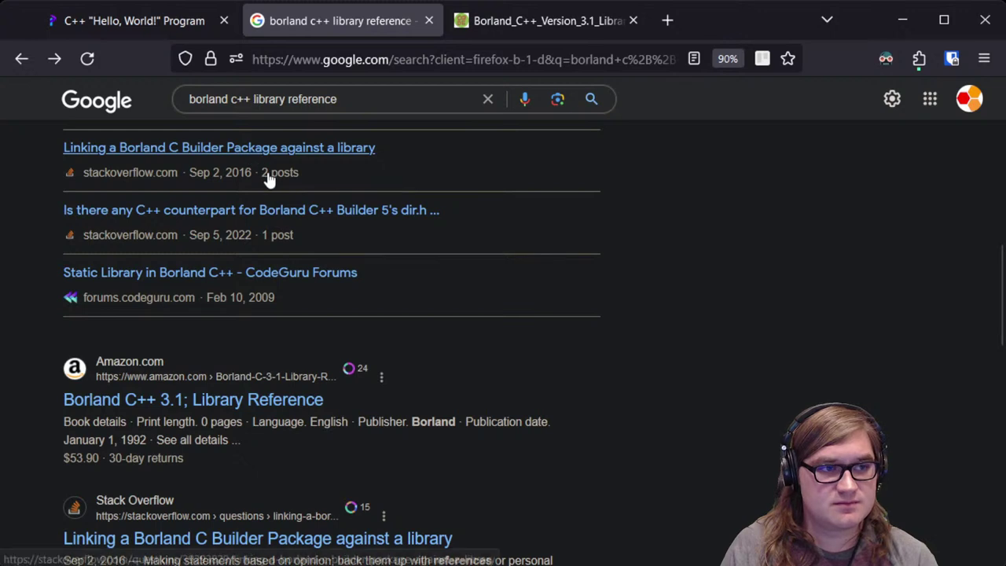
pyautogui.scroll(-1, 271, 399)
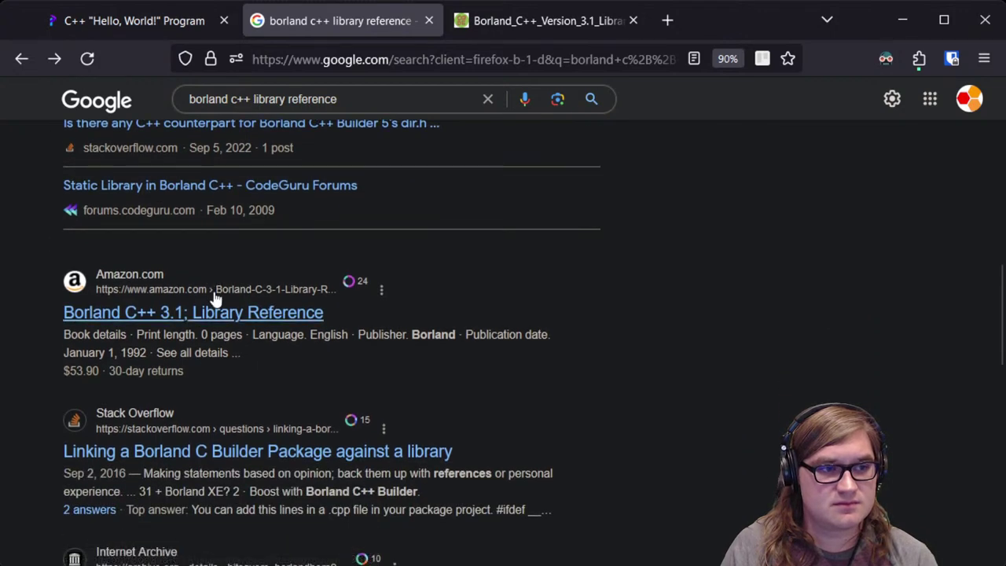
pyautogui.middleClick(297, 330)
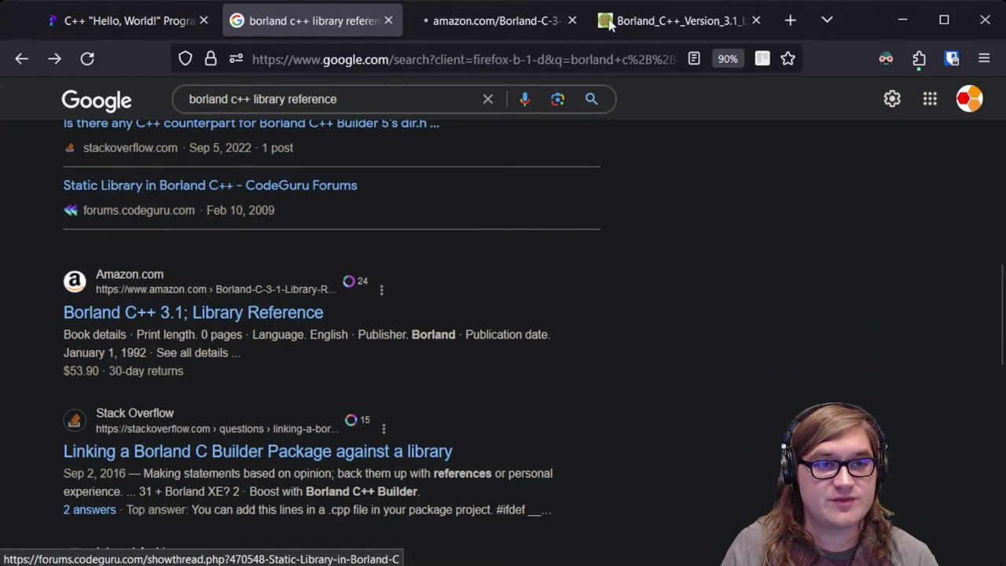
pyautogui.click(496, 20)
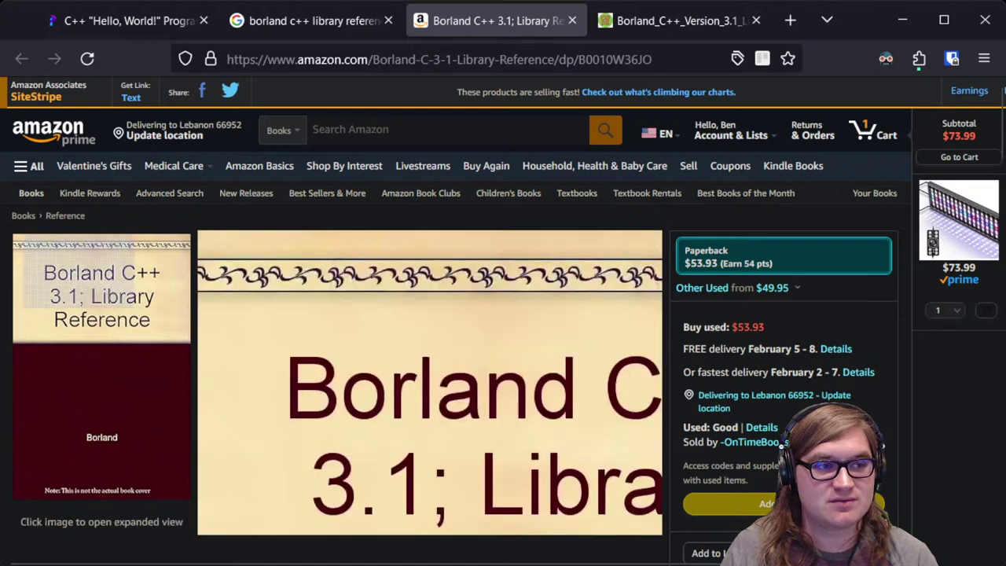
pyautogui.click(573, 21)
pyautogui.scroll(-2, 387, 455)
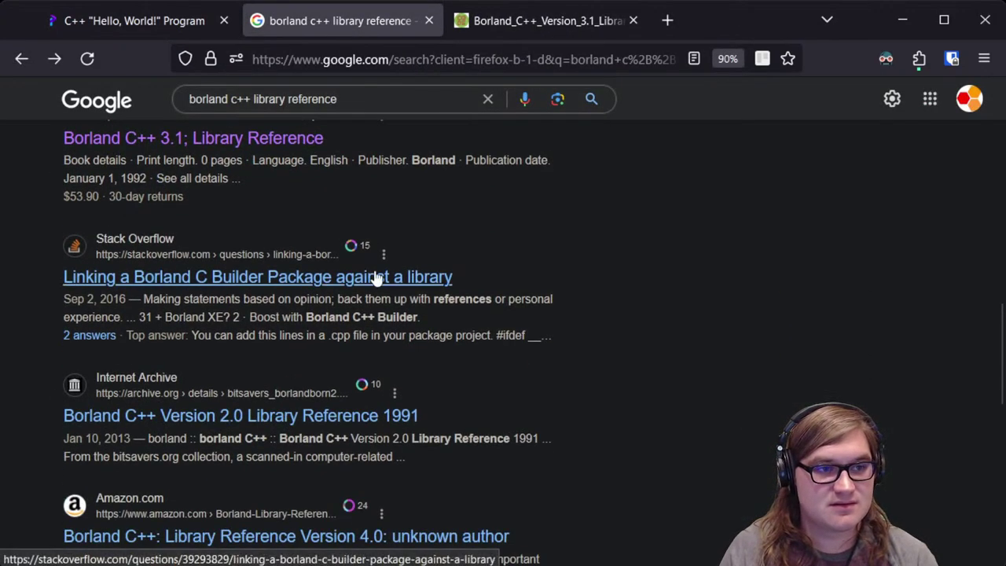
# Step: Open the Internet Archive result "Borland C++ Version 2.0 Library Reference 1991" in a separate tab and switch to it
pyautogui.scroll(-2, 286, 369)
pyautogui.scroll(-1, 259, 369)
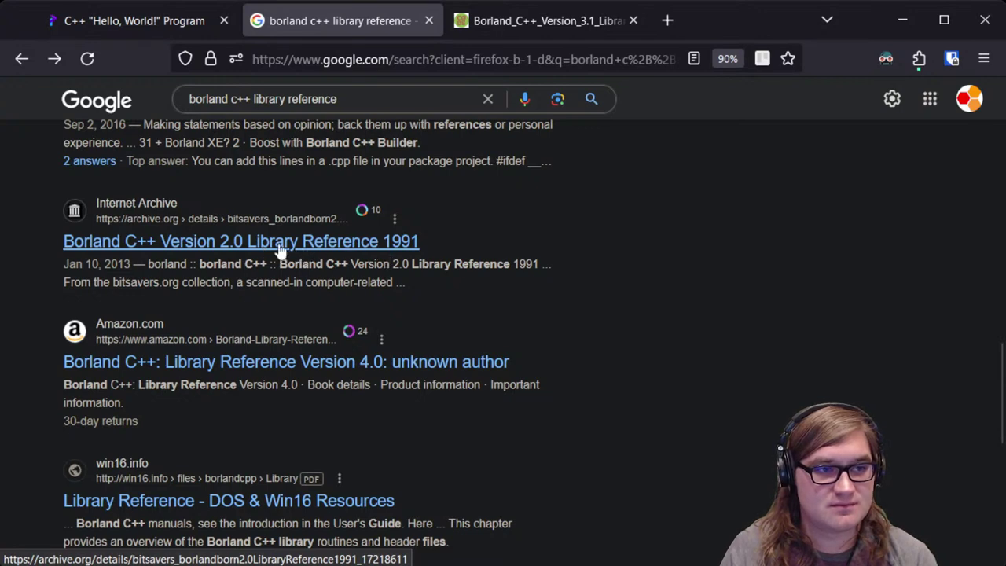
pyautogui.scroll(-2, 261, 324)
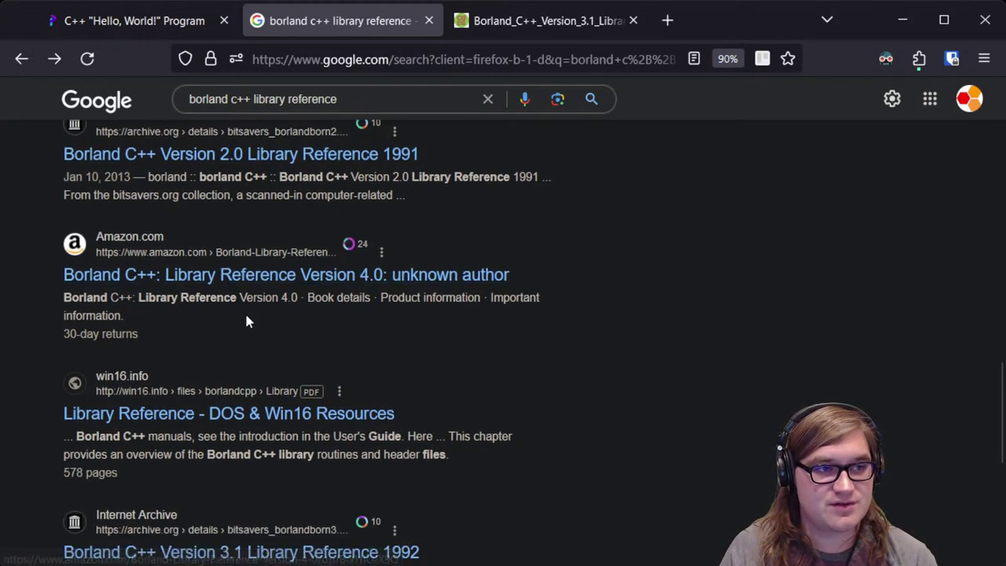
pyautogui.middleClick(385, 154)
pyautogui.click(473, 35)
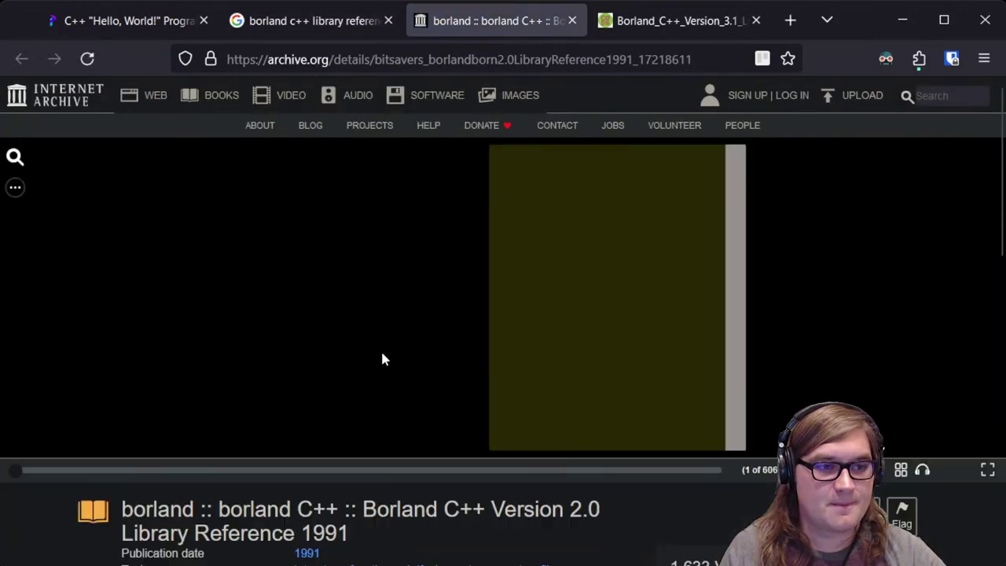
# Step: From the 2.0 Library Reference page, go to the Borland C++ Version 4.0 DOS Reference Oct93 item and open its PDF
pyautogui.scroll(-3, 381, 348)
pyautogui.scroll(-5, 374, 356)
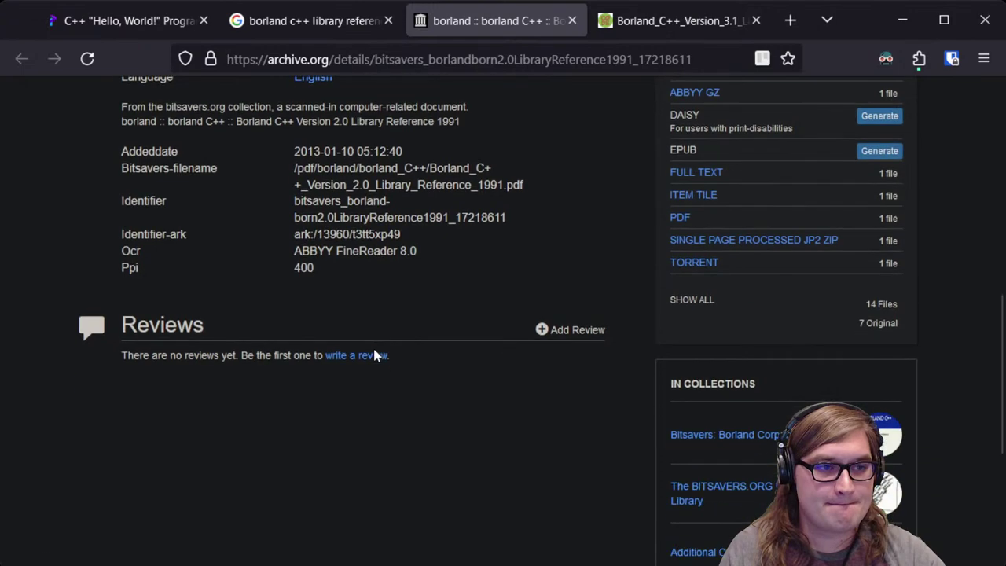
pyautogui.scroll(4, 375, 354)
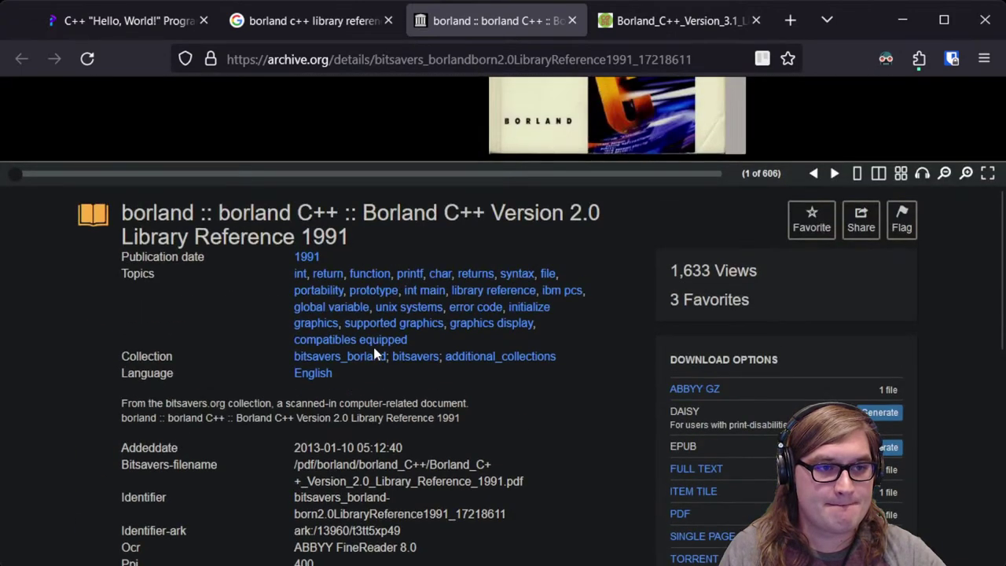
pyautogui.scroll(-3, 374, 354)
pyautogui.scroll(-8, 374, 354)
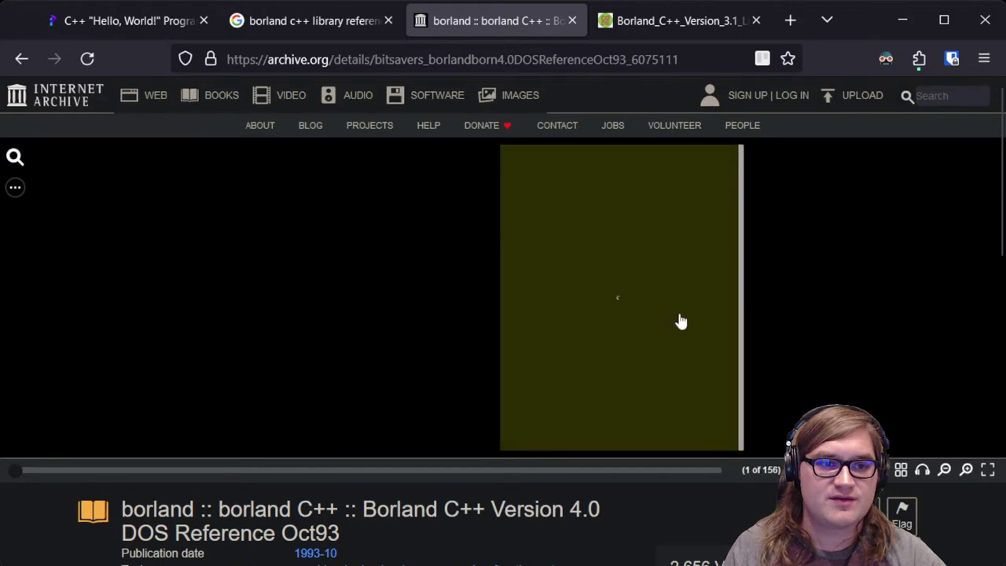
pyautogui.scroll(-5, 649, 479)
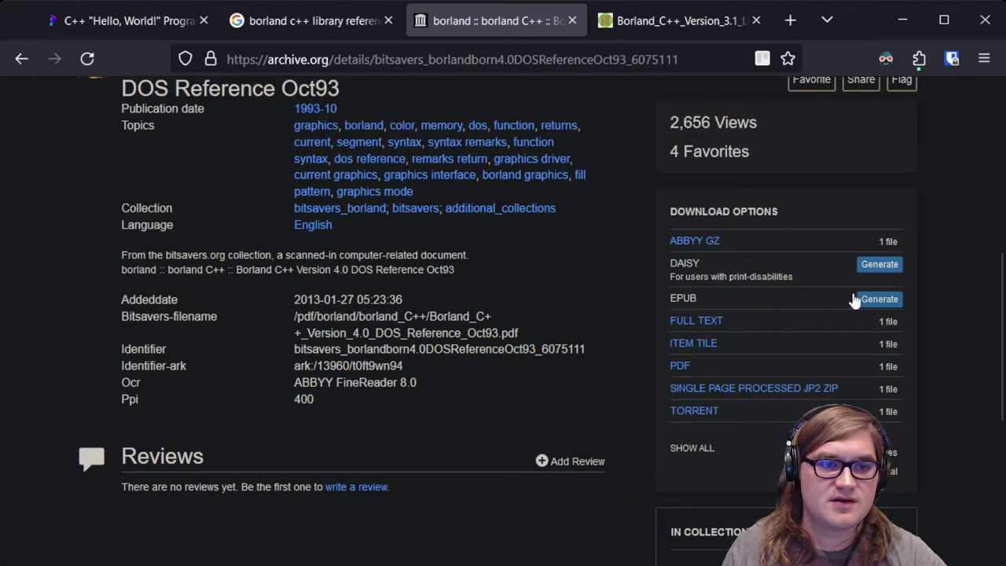
pyautogui.click(705, 369)
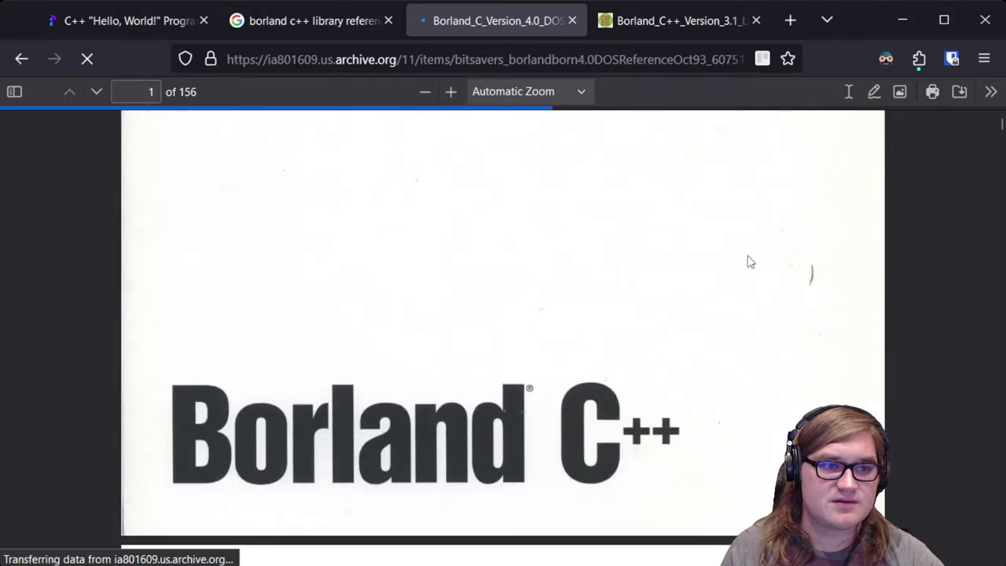
# Step: Look through the DOS Reference PDF's table of contents, introduction, and the memory management chapter up to the 8086 registers
pyautogui.scroll(-10, 742, 272)
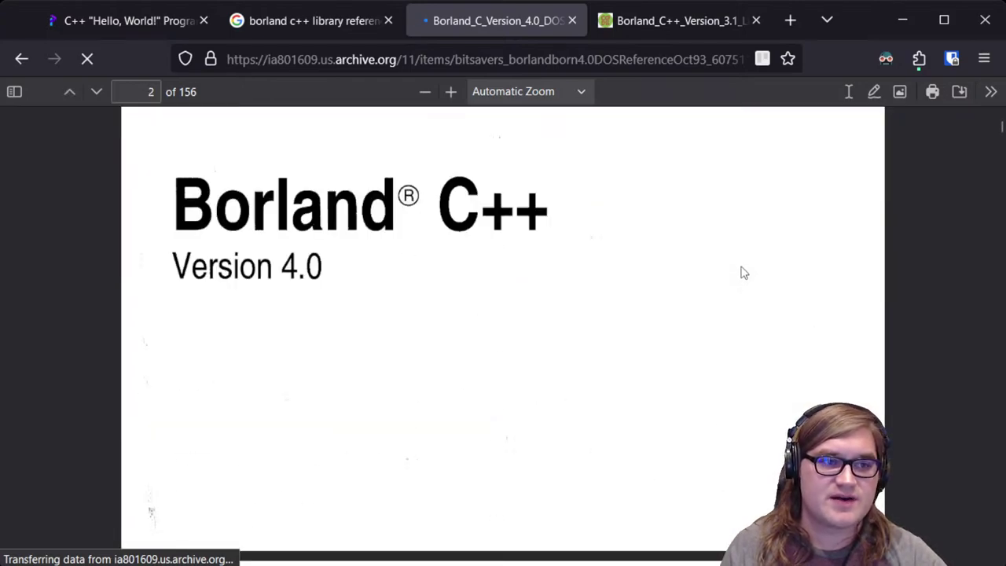
pyautogui.scroll(-15, 719, 270)
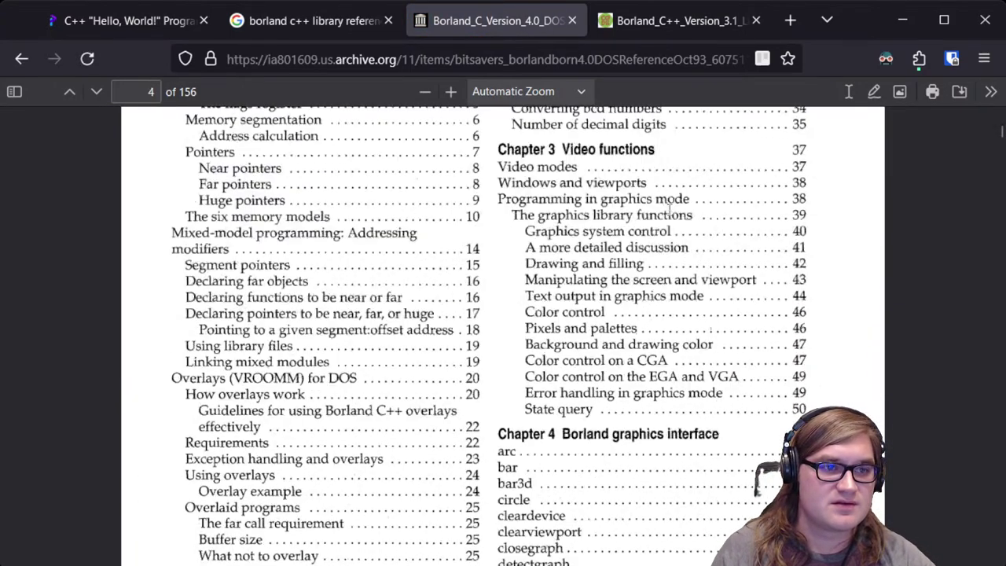
pyautogui.scroll(-20, 661, 202)
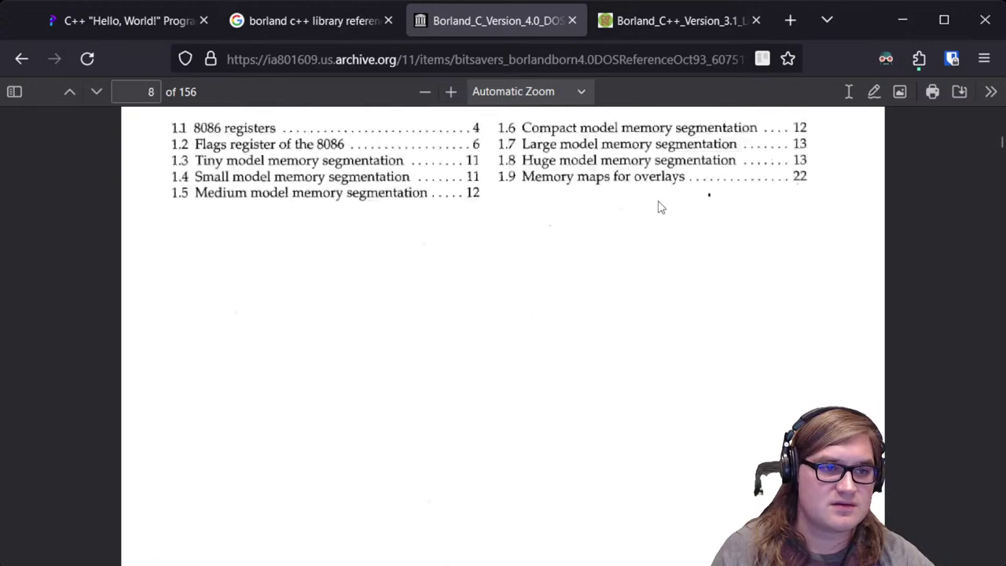
pyautogui.scroll(5, 658, 207)
pyautogui.scroll(-10, 658, 206)
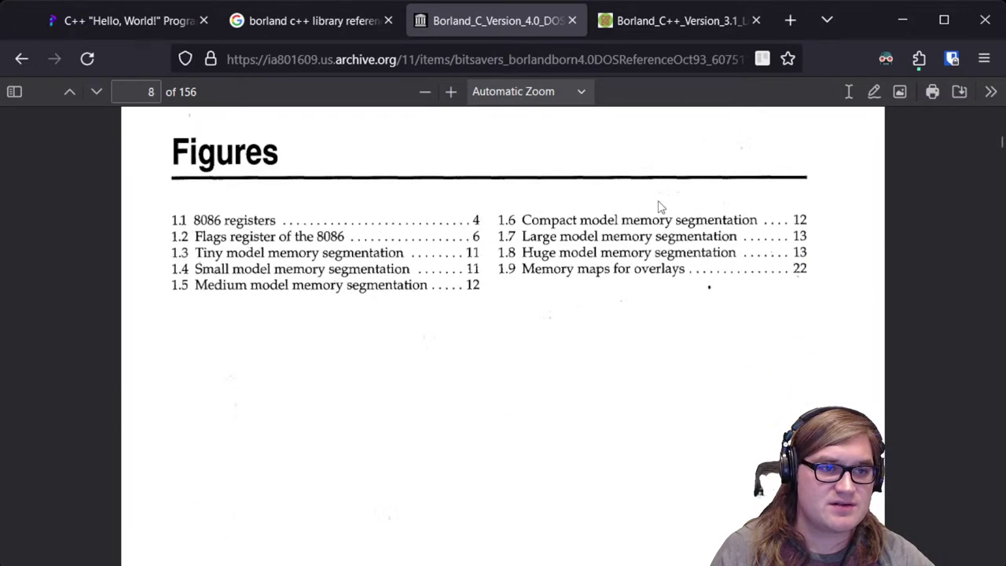
pyautogui.scroll(-6, 651, 223)
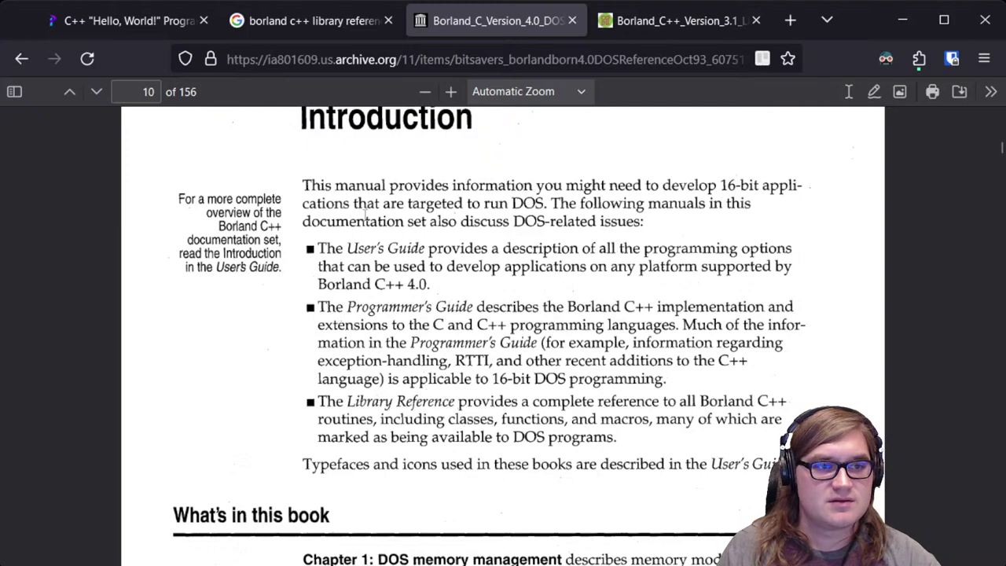
pyautogui.scroll(-12, 494, 219)
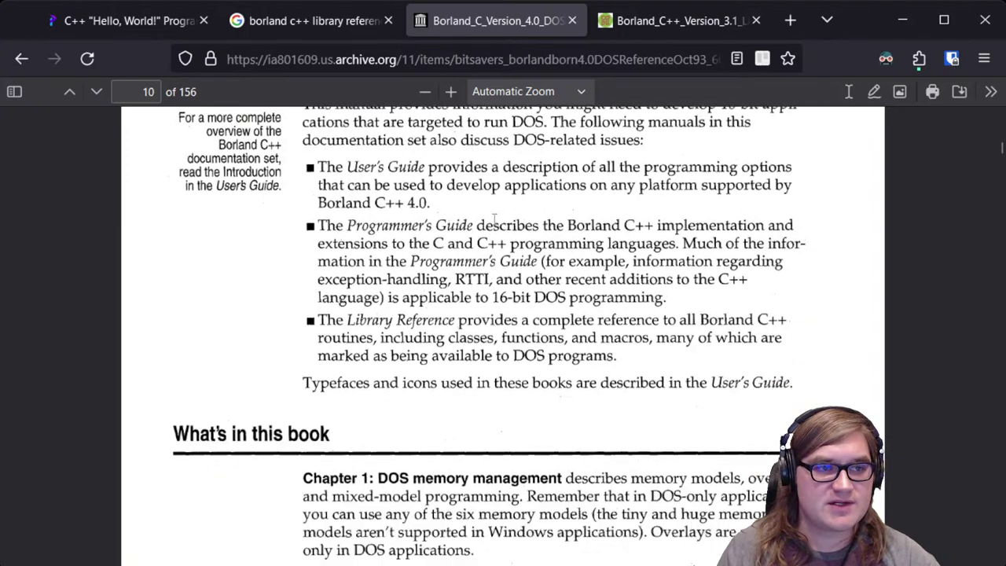
pyautogui.scroll(-10, 495, 219)
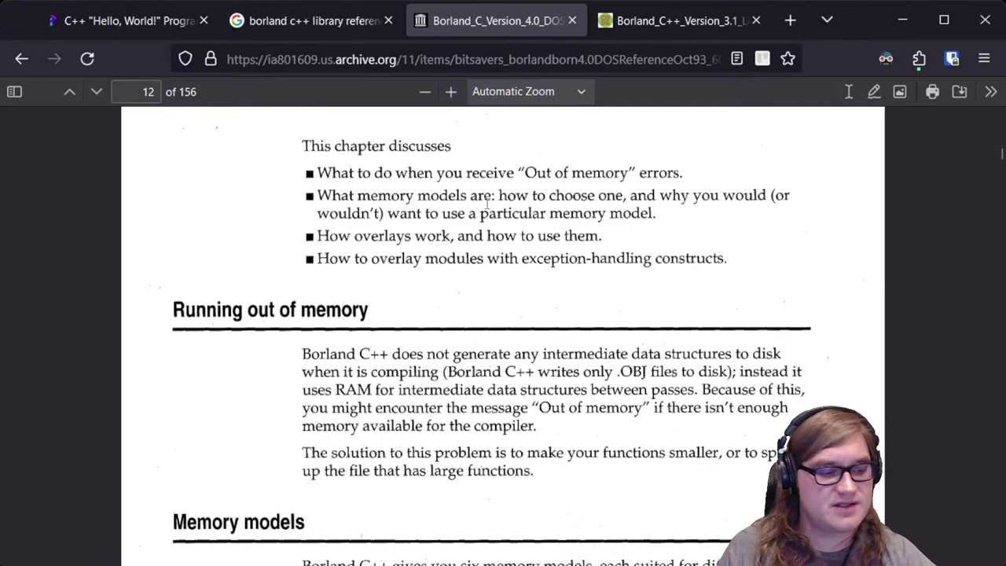
pyautogui.scroll(-15, 485, 197)
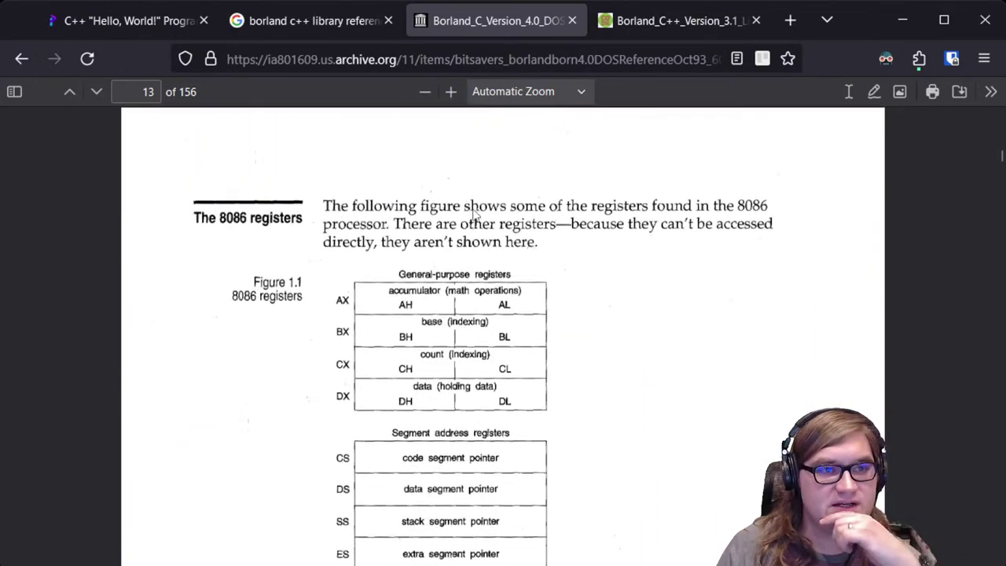
pyautogui.scroll(-10, 460, 195)
# Step: Duplicate the DOS Reference PDF's tab, view the similar items on its Internet Archive page in the original tab, and close that tab
pyautogui.click(296, 20)
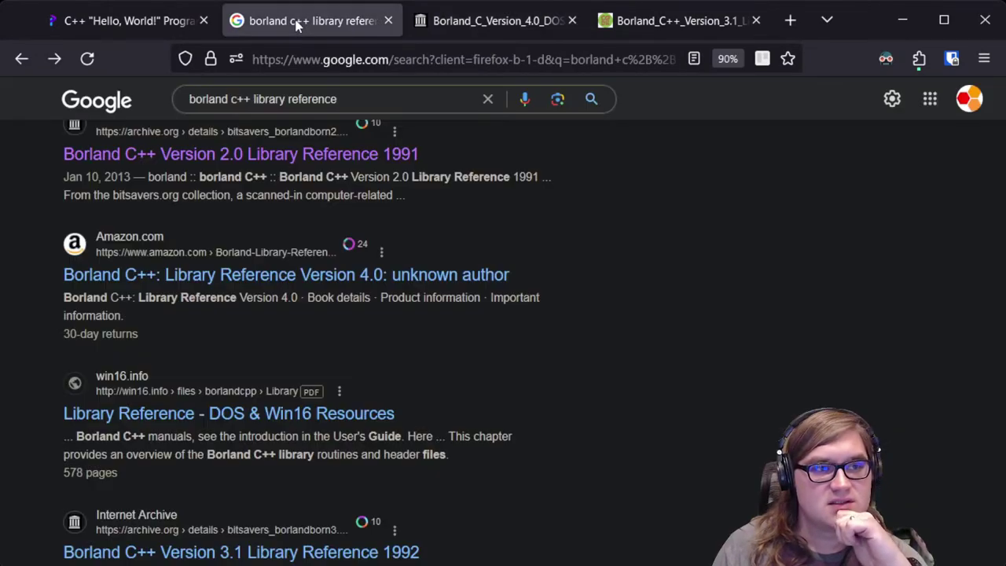
pyautogui.click(448, 23)
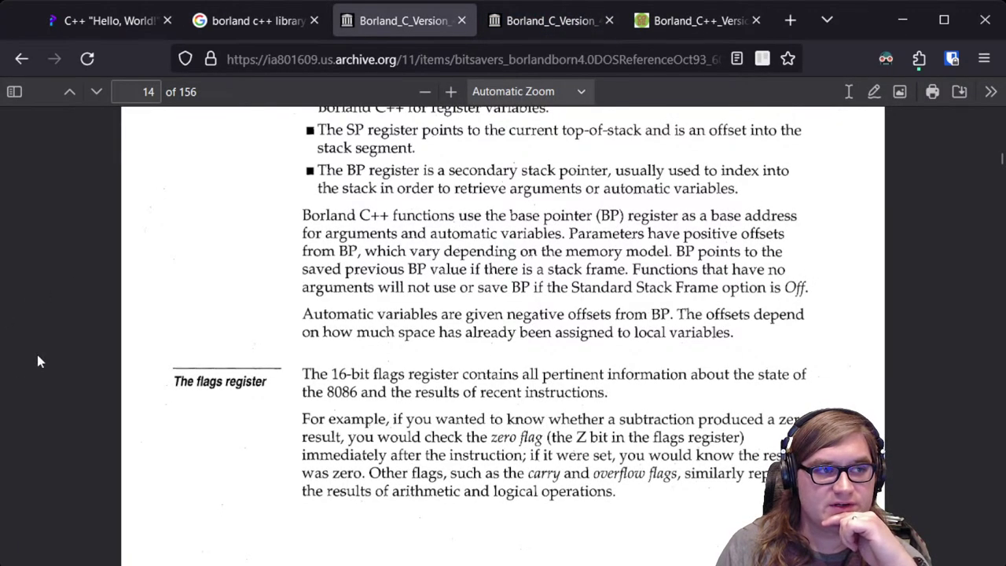
pyautogui.click(32, 69)
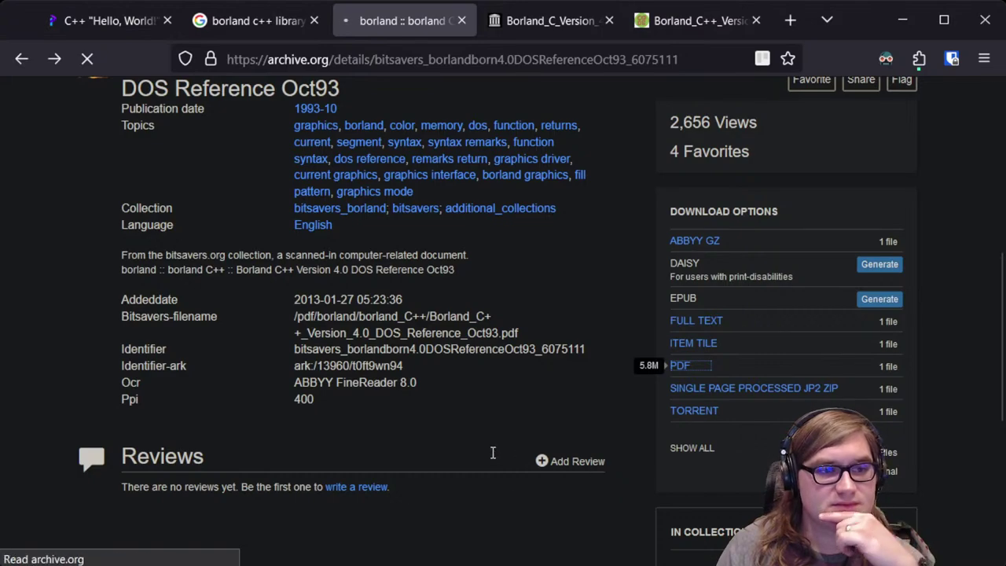
pyautogui.scroll(-5, 492, 518)
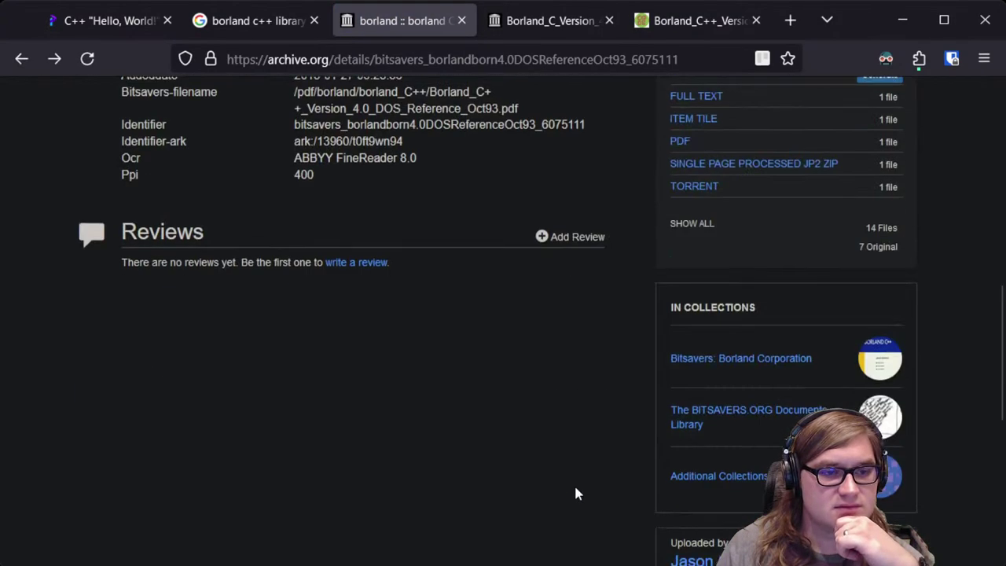
pyautogui.scroll(-6, 575, 494)
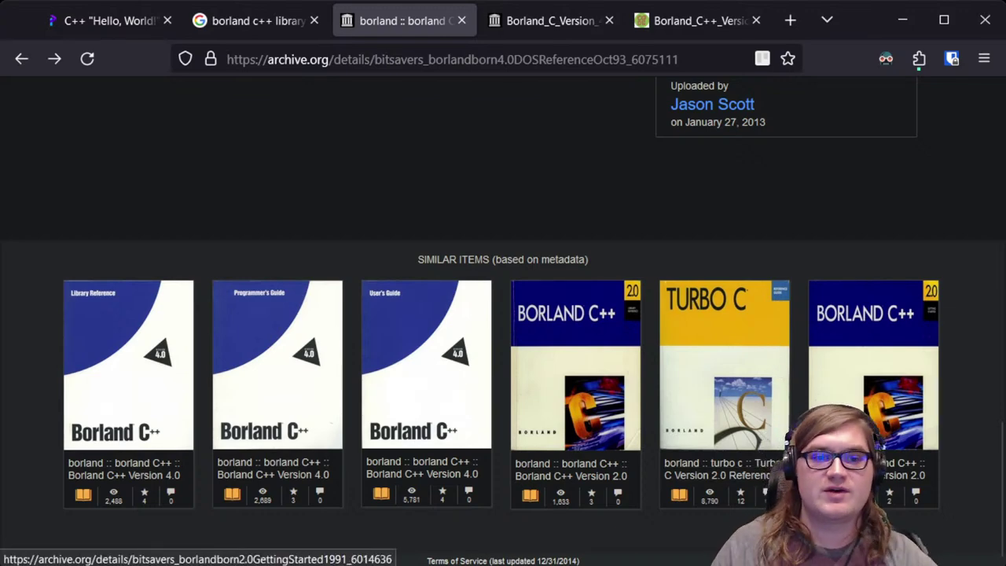
pyautogui.press('Home')
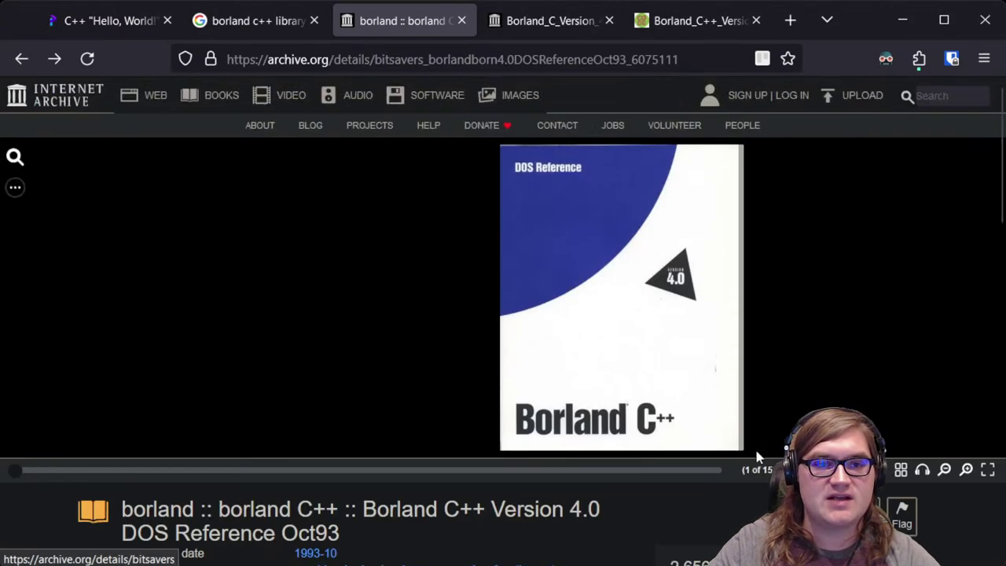
pyautogui.click(461, 20)
# Step: Look through the DOS Reference's sections on memory segmentation, far and huge pointers, and the tiny and small memory models
pyautogui.scroll(-20, 575, 360)
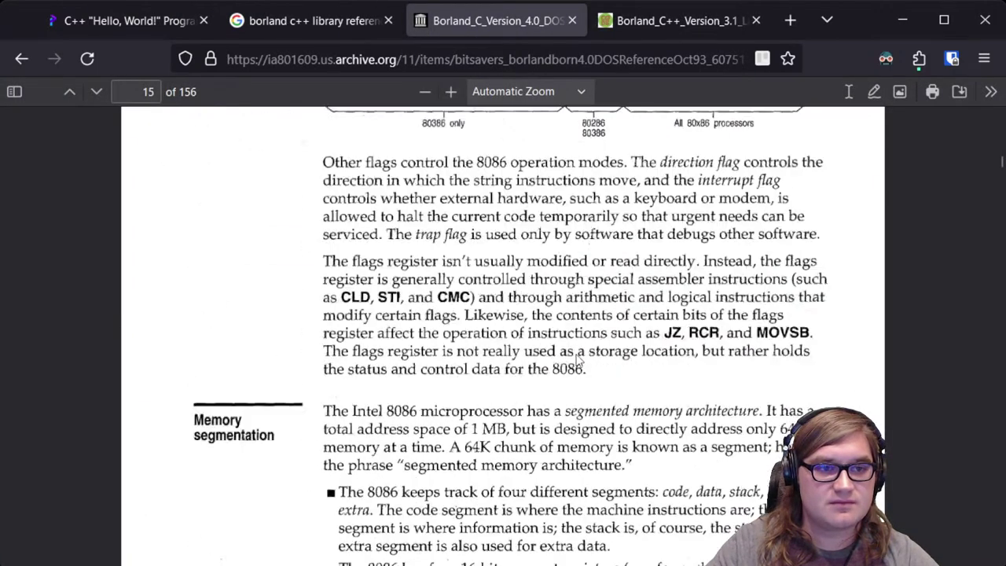
pyautogui.scroll(-15, 575, 360)
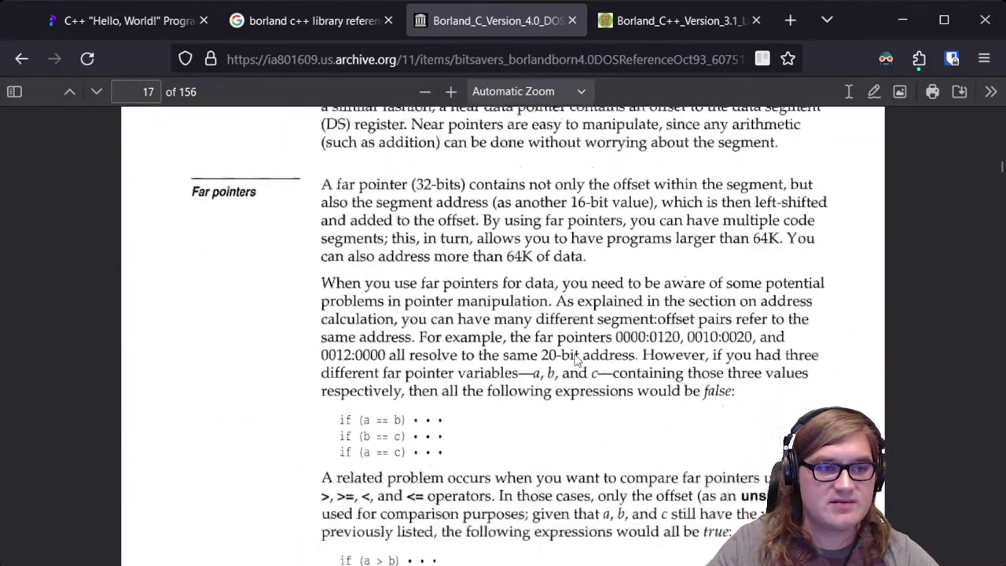
pyautogui.scroll(-20, 575, 360)
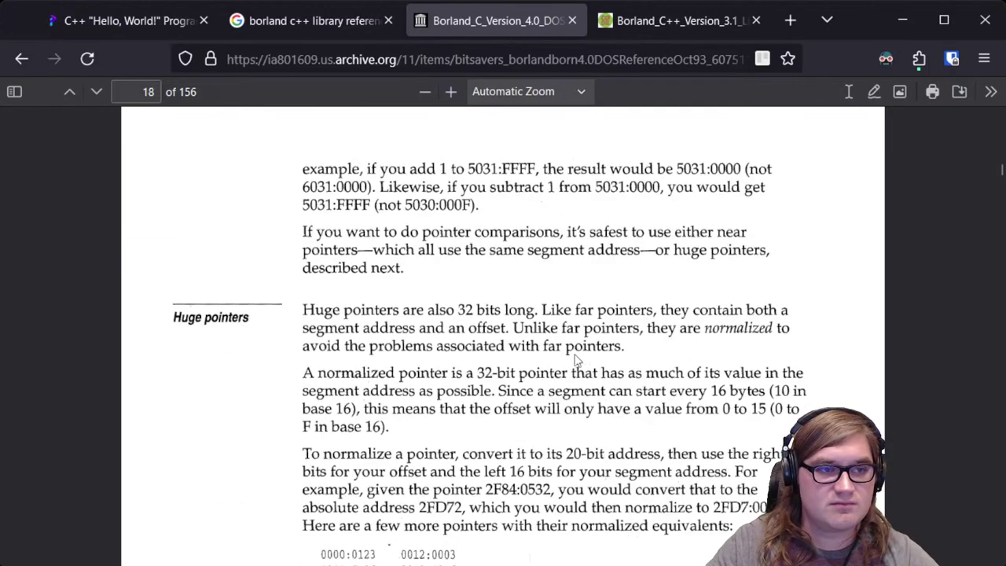
pyautogui.scroll(-10, 573, 361)
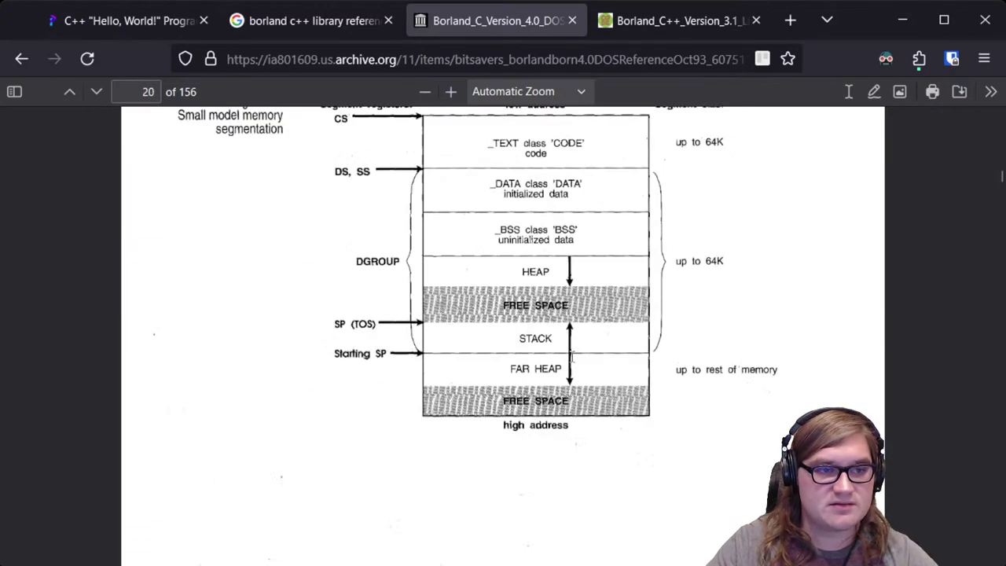
pyautogui.scroll(8, 573, 361)
pyautogui.scroll(4, 573, 361)
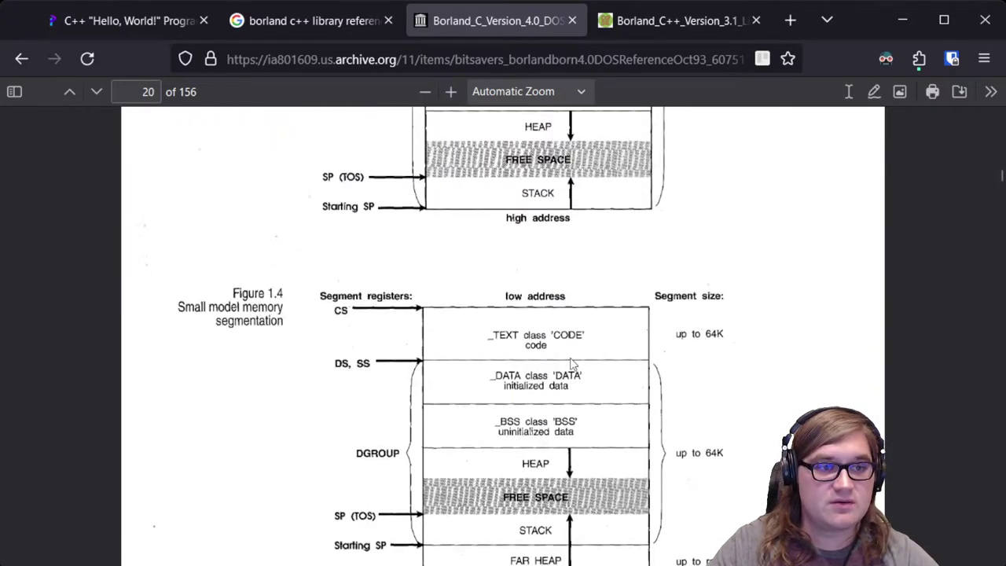
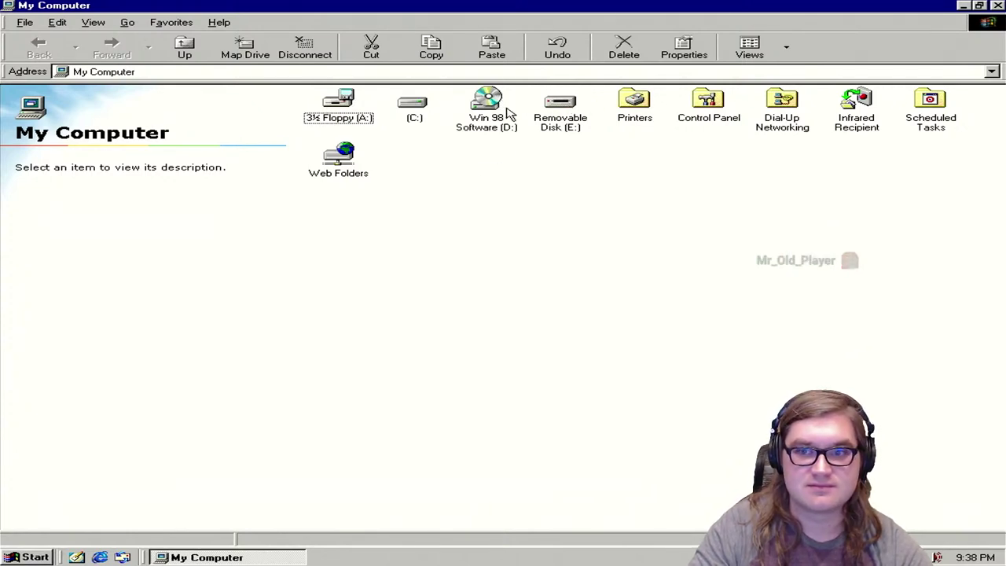
# Step: In Windows Explorer on the Windows 98 machine, copy vim73_46d32.zip from the Win 98 Software (D:) disc
pyautogui.doubleClick(482, 110)
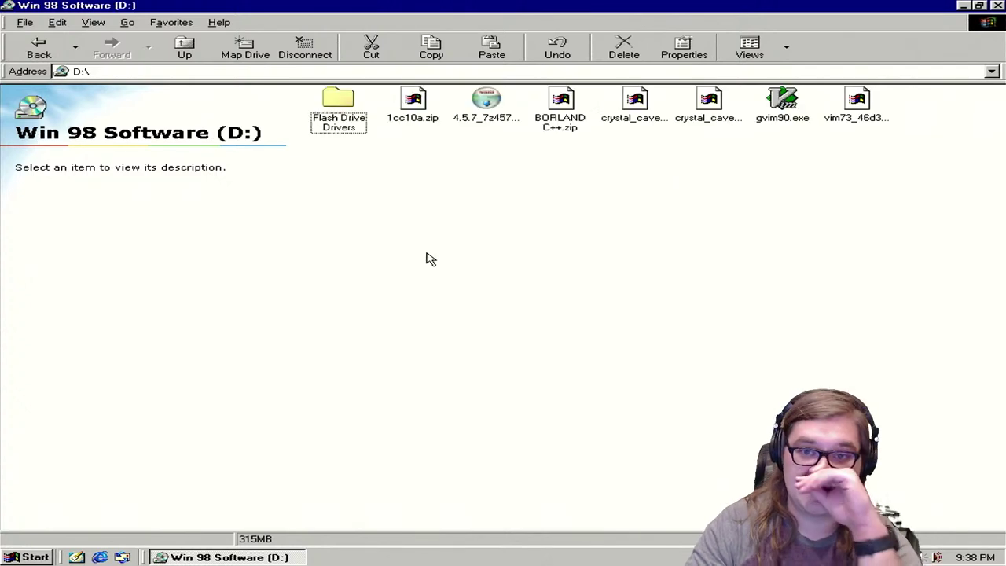
pyautogui.click(858, 100)
pyautogui.rightClick(856, 98)
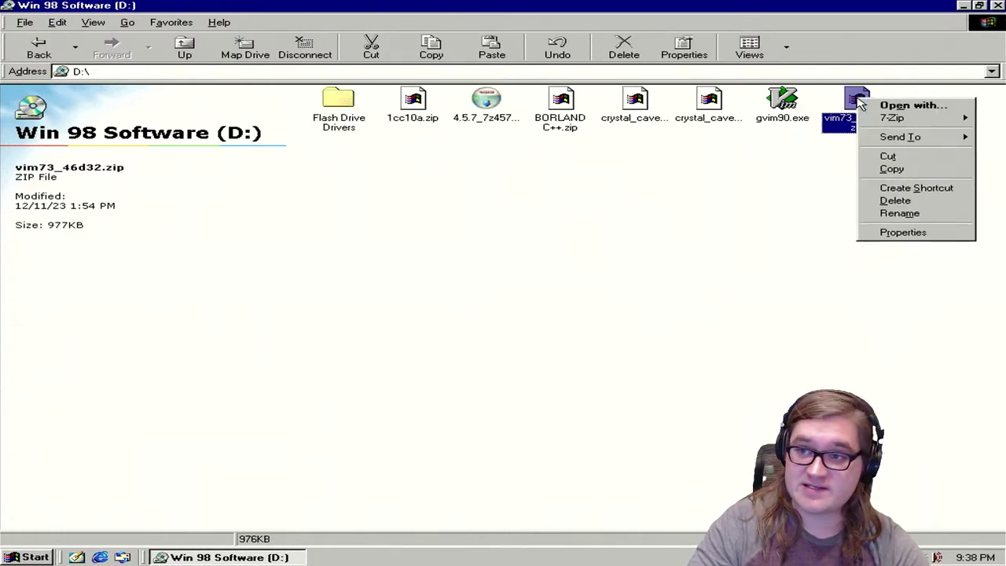
pyautogui.click(930, 170)
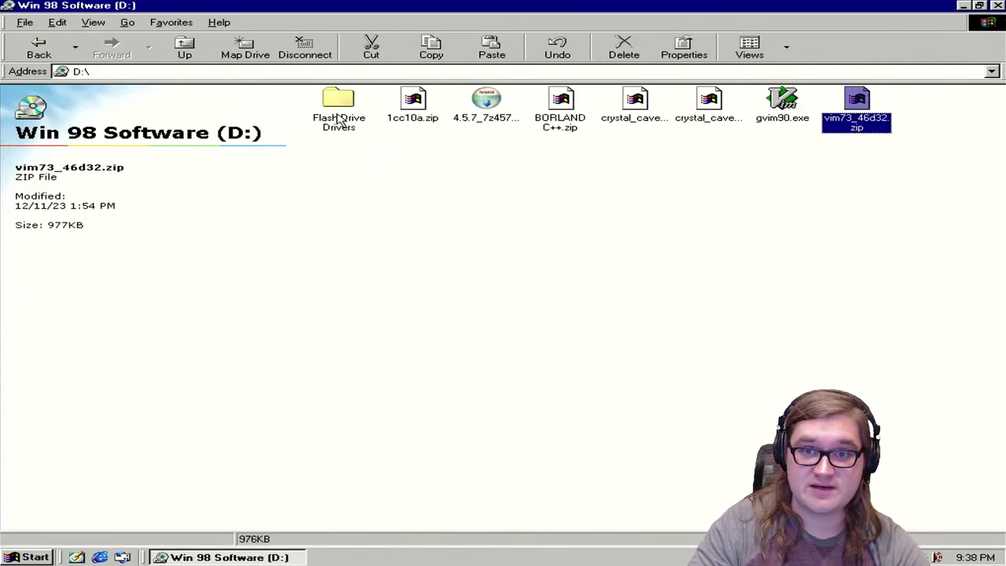
# Step: Paste the copied Vim archive into the C:\Temp folder
pyautogui.click(186, 48)
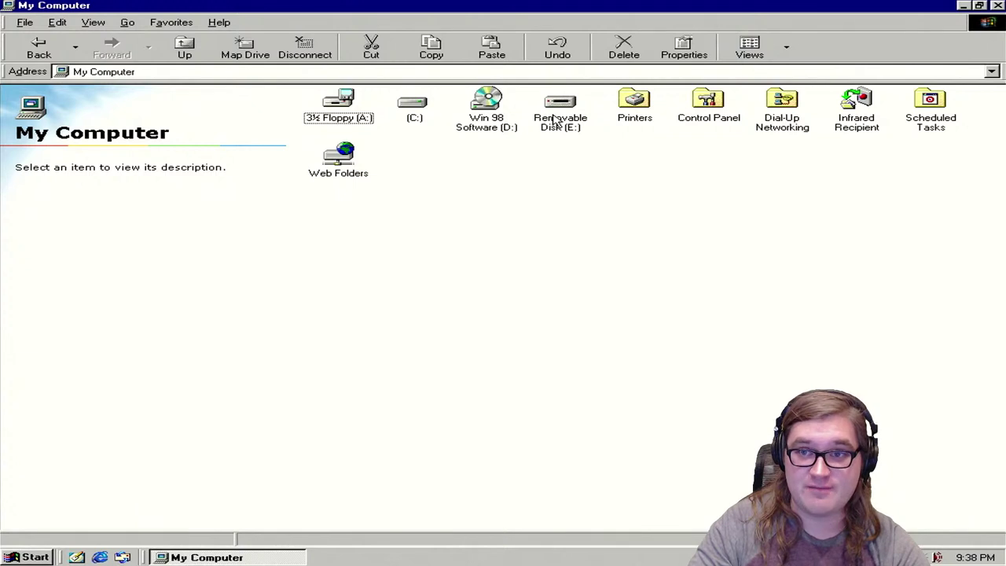
pyautogui.doubleClick(420, 101)
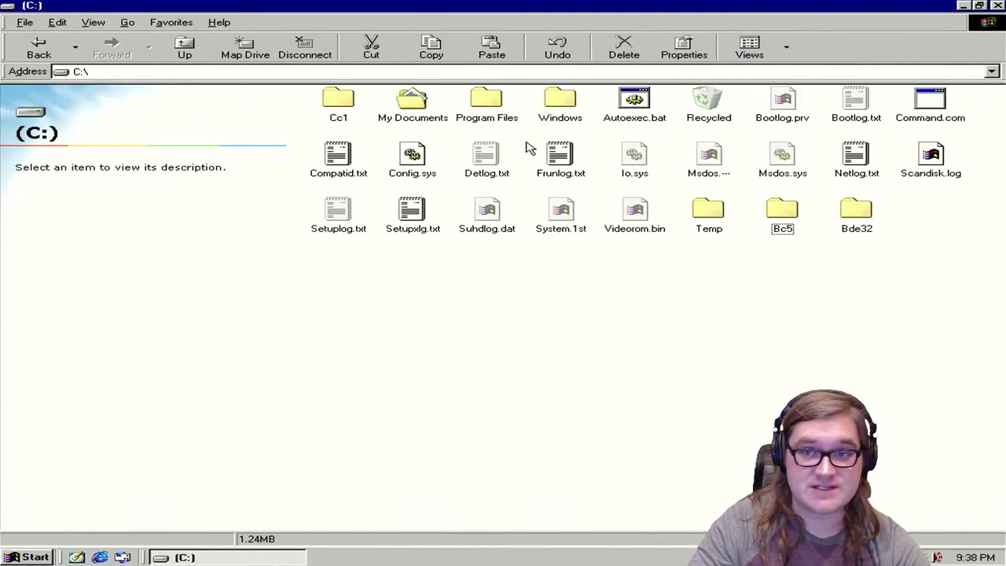
pyautogui.doubleClick(716, 219)
pyautogui.rightClick(427, 259)
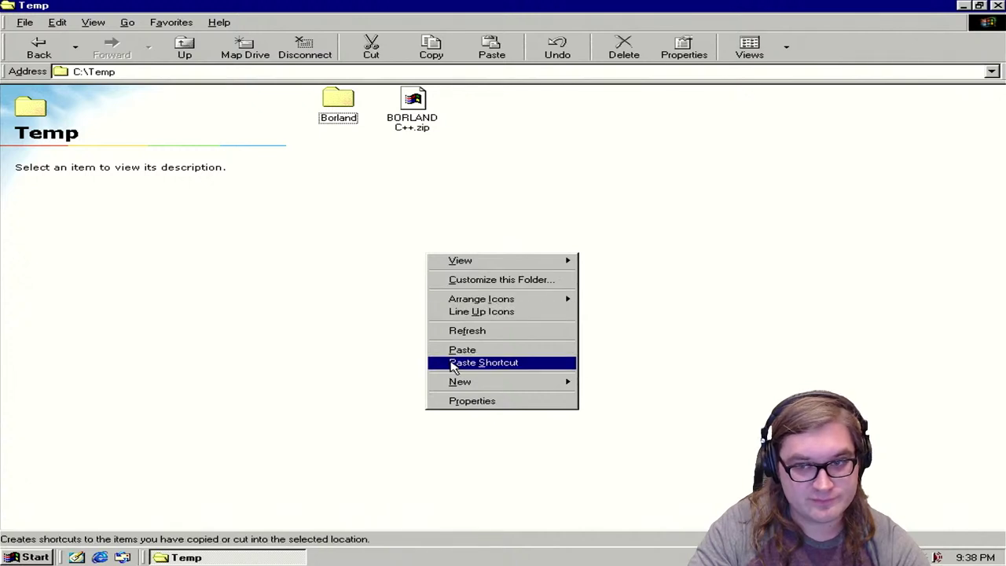
pyautogui.click(462, 353)
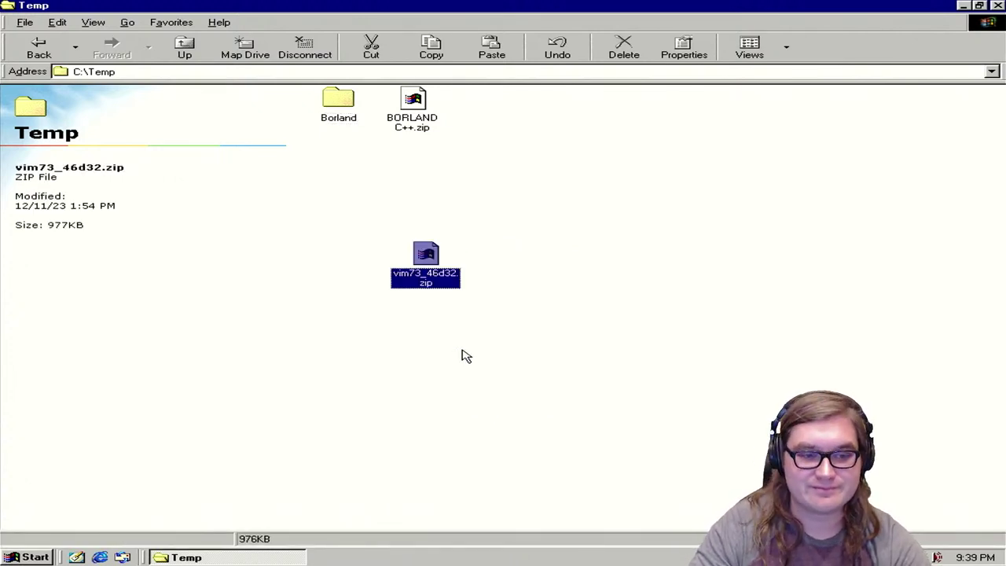
# Step: Place the Vim archive beside BORLAND C++.zip in the Temp folder and start the 7-Zip File Manager
pyautogui.moveTo(426, 265); pyautogui.dragTo(470, 112)
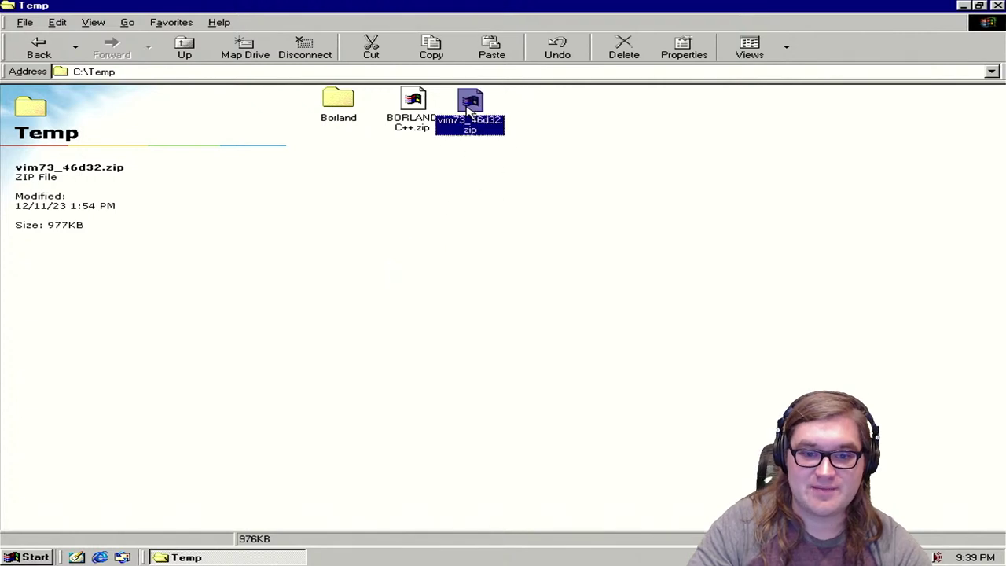
pyautogui.click(108, 478)
pyautogui.click(30, 556)
pyautogui.moveTo(188, 338)
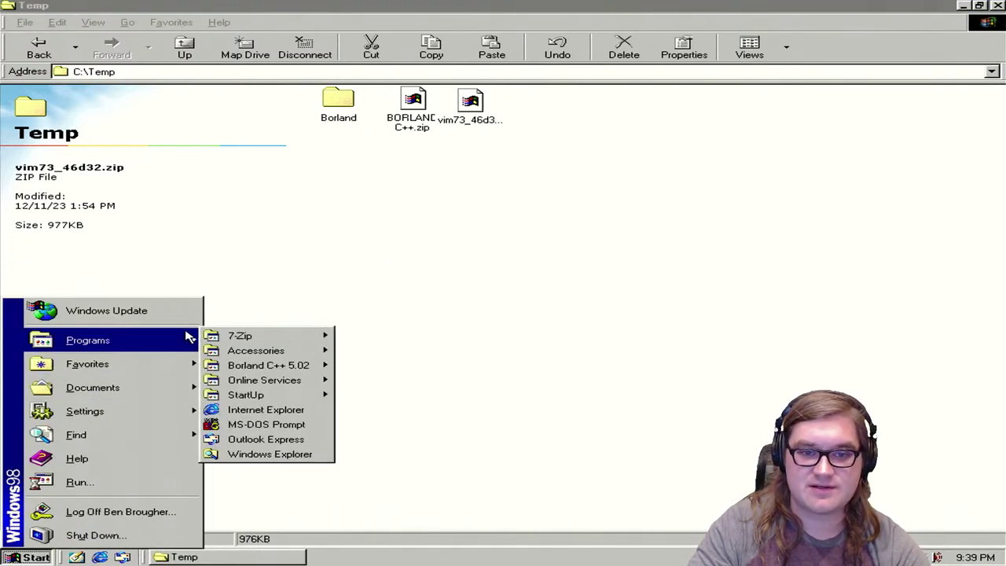
pyautogui.moveTo(315, 337)
pyautogui.click(386, 336)
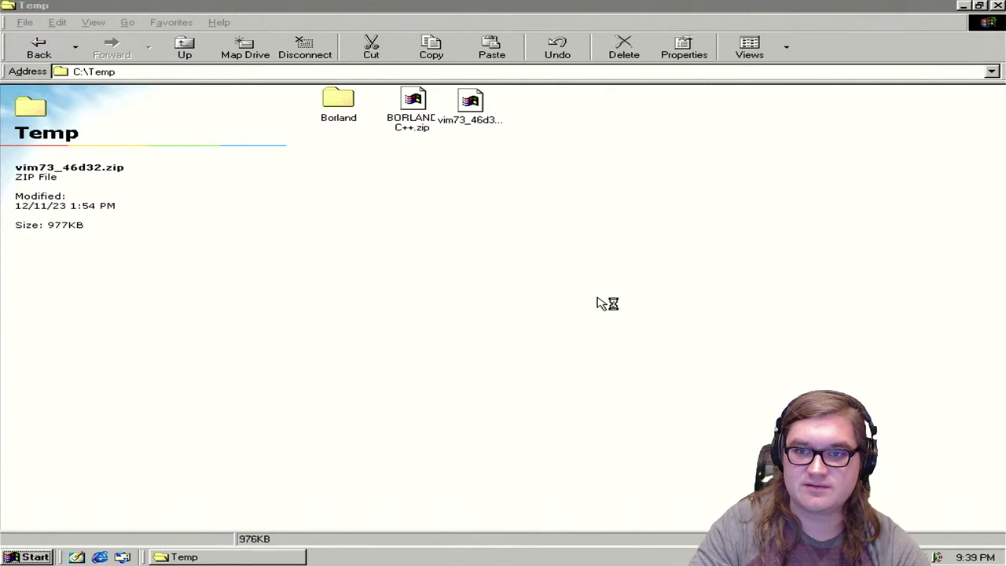
# Step: Open the vim73_46d32.zip archive in 7-Zip to show its contents
pyautogui.click(91, 151)
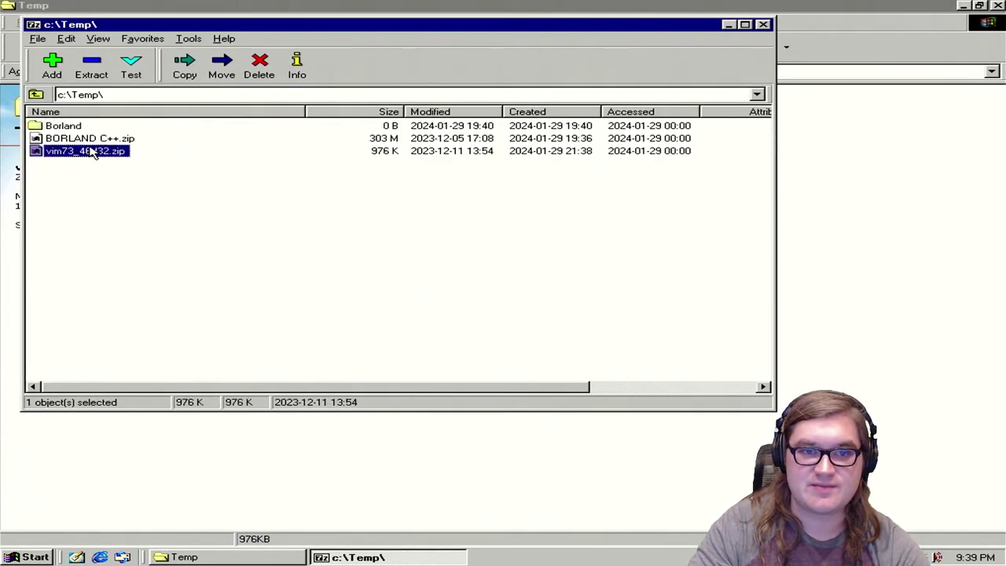
pyautogui.rightClick(91, 150)
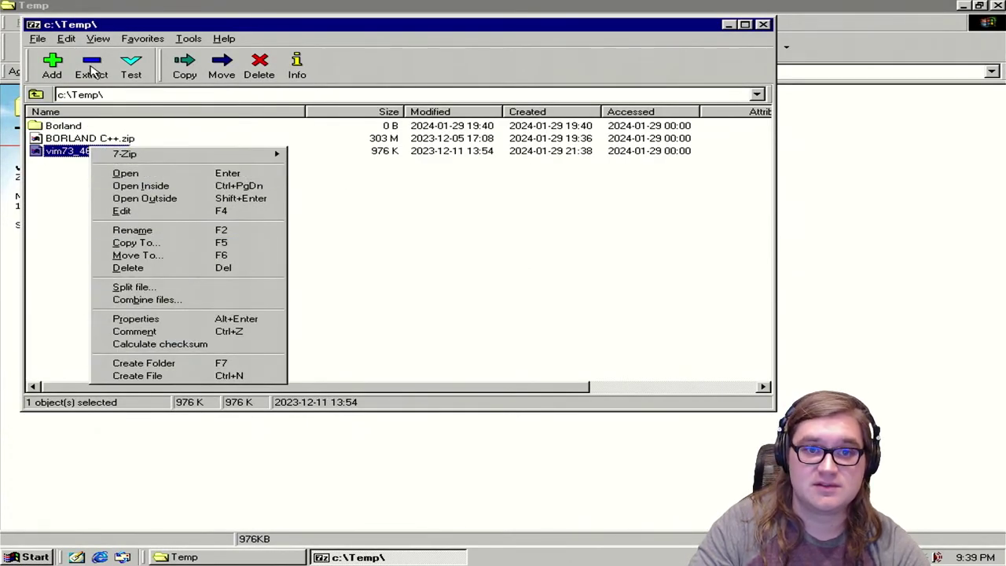
pyautogui.click(60, 154)
pyautogui.doubleClick(60, 154)
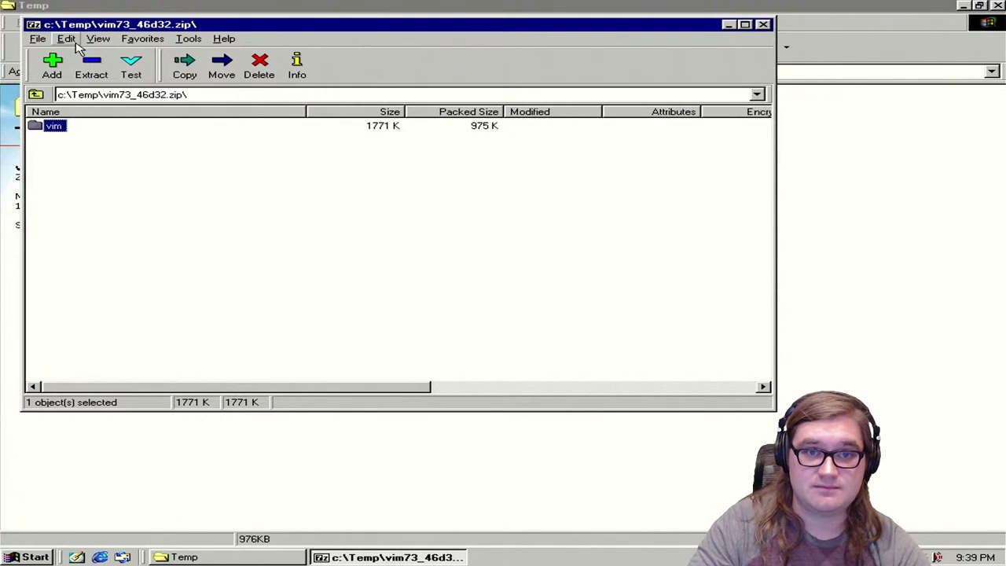
# Step: Extract the vim folder to C:\Program Files\, replacing all existing files, and close 7-Zip and the Temp folder window
pyautogui.click(93, 63)
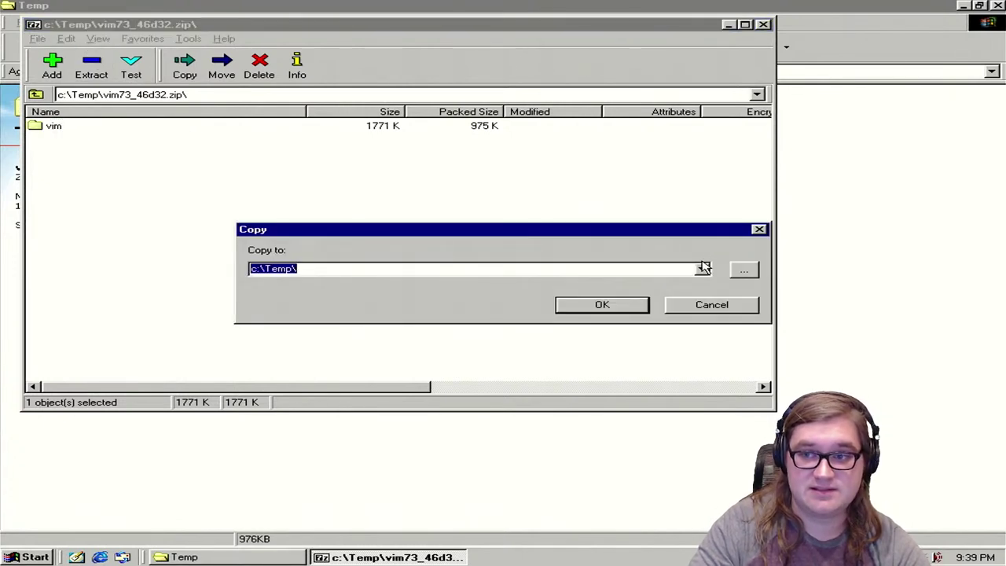
pyautogui.click(704, 268)
pyautogui.click(692, 292)
pyautogui.click(704, 268)
pyautogui.click(679, 283)
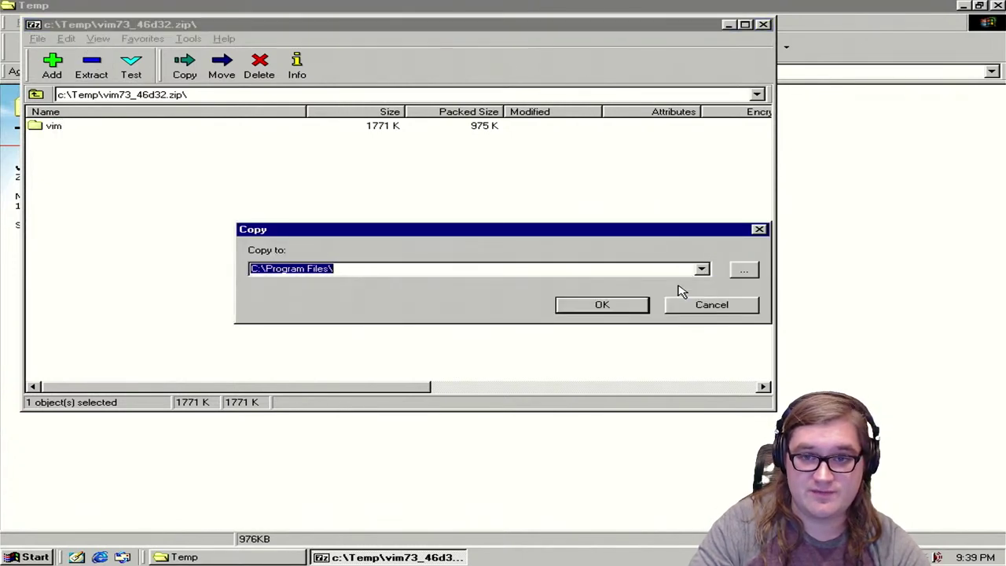
pyautogui.click(638, 305)
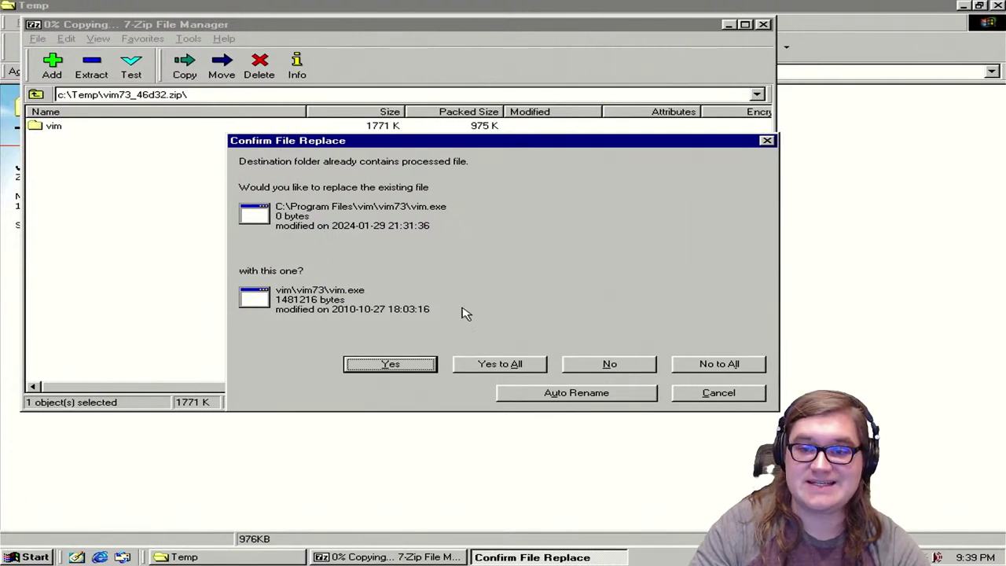
pyautogui.click(517, 366)
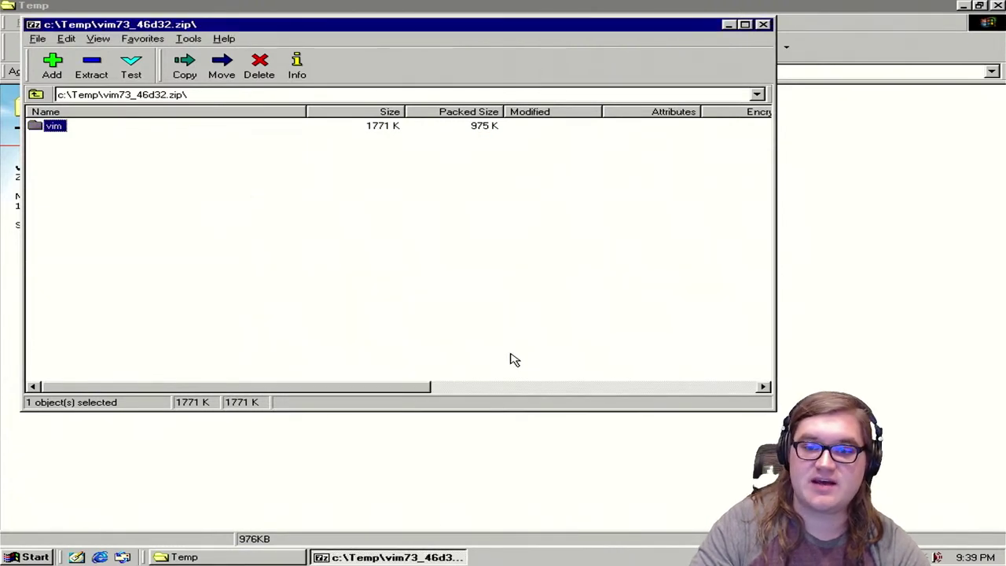
pyautogui.click(767, 25)
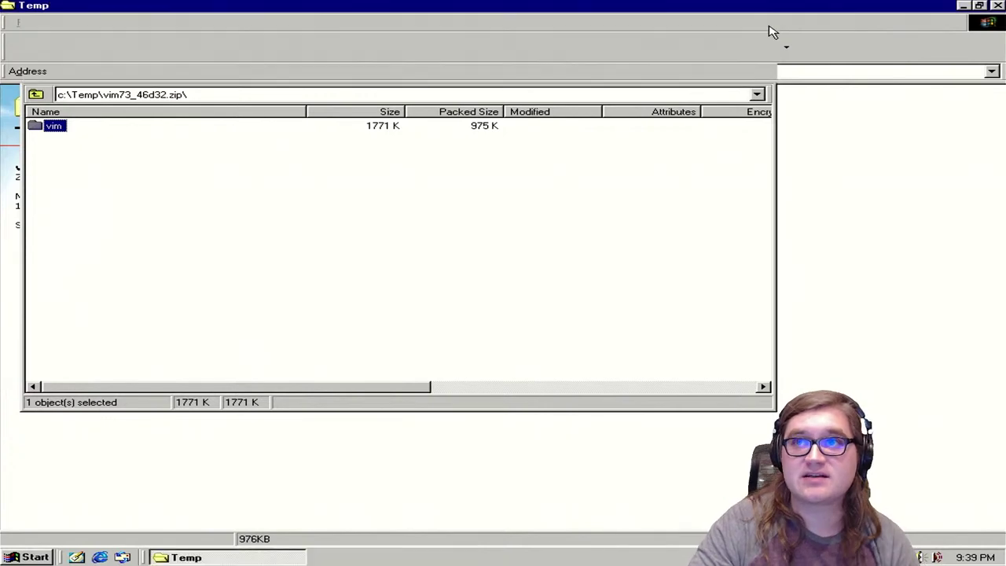
pyautogui.click(996, 7)
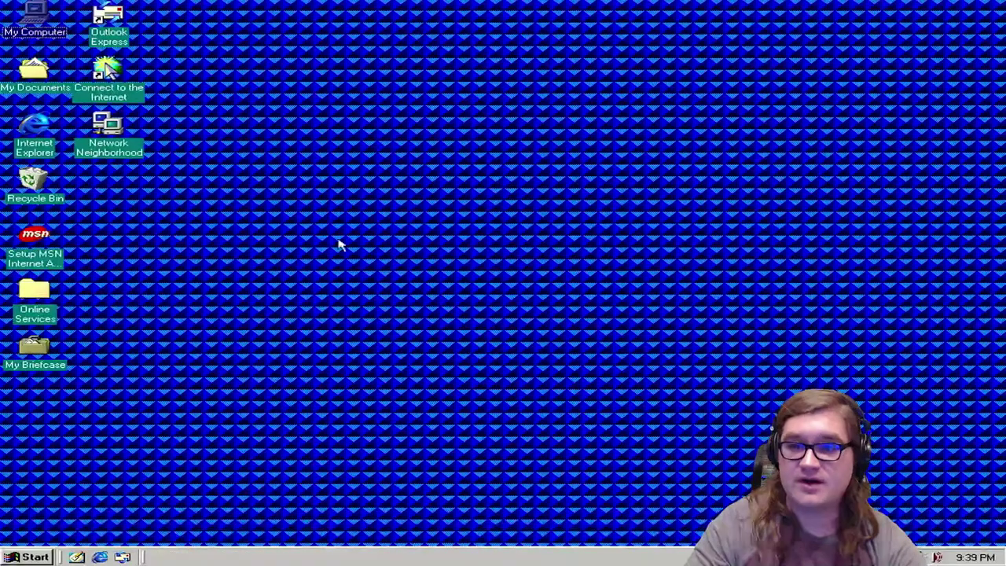
# Step: Open an MS-DOS Prompt and maximize its window
pyautogui.press('super')
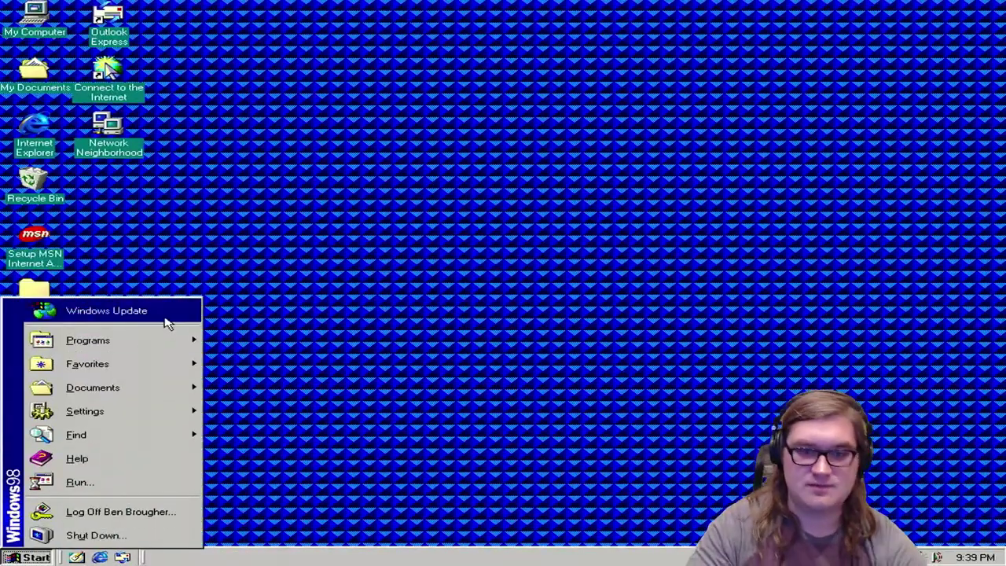
pyautogui.moveTo(171, 343)
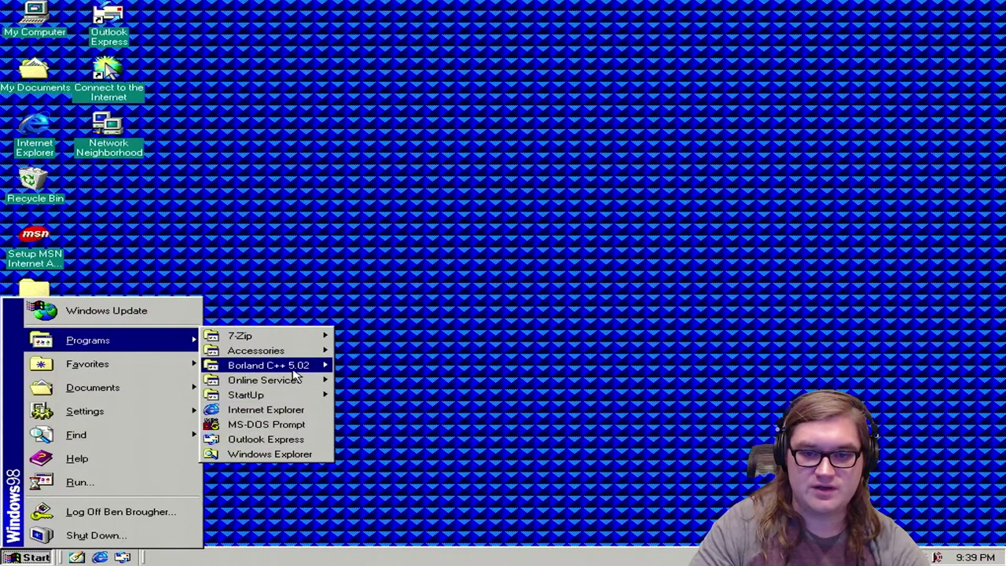
pyautogui.moveTo(288, 352)
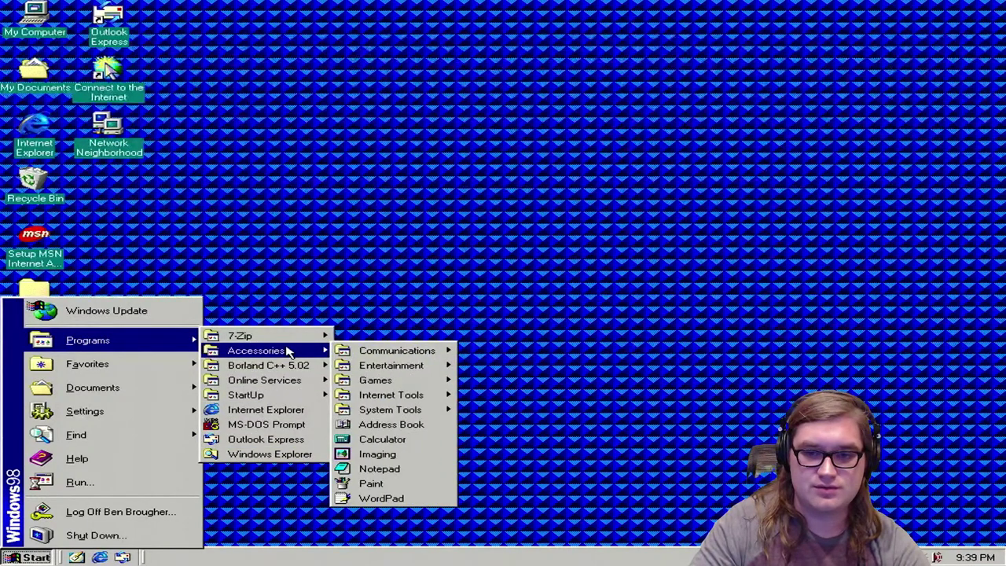
pyautogui.moveTo(416, 411)
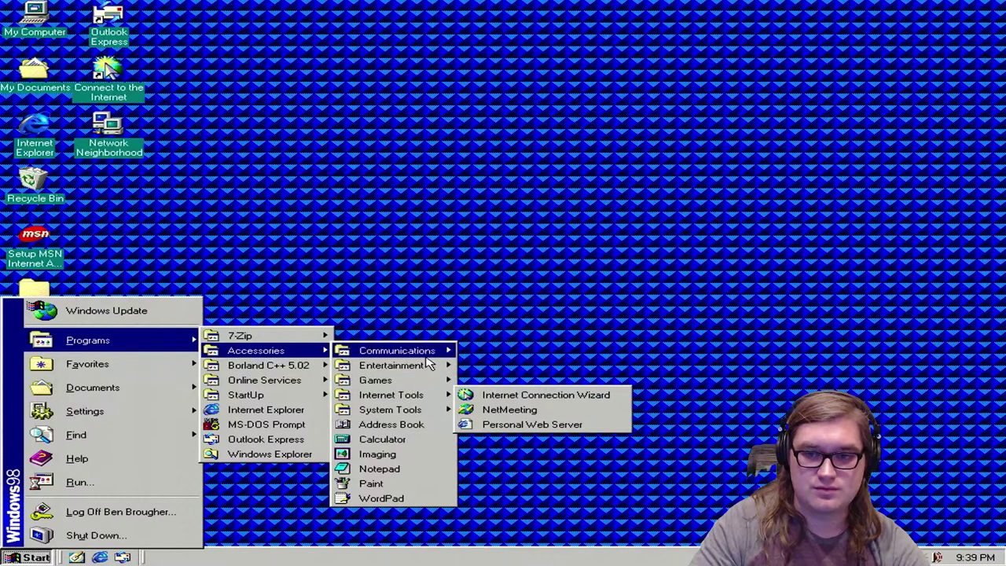
pyautogui.moveTo(416, 386)
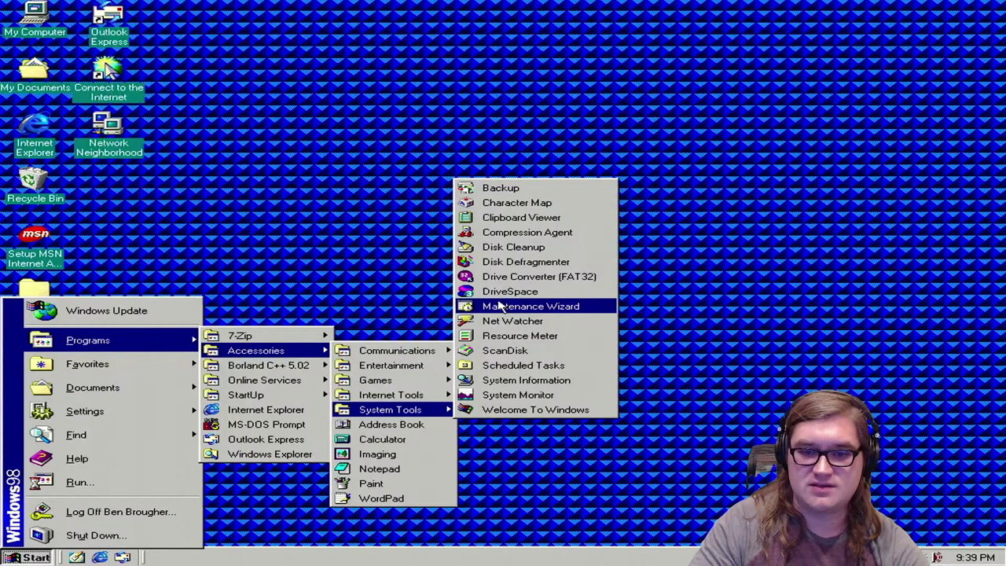
pyautogui.moveTo(250, 440); pyautogui.dragTo(251, 430)
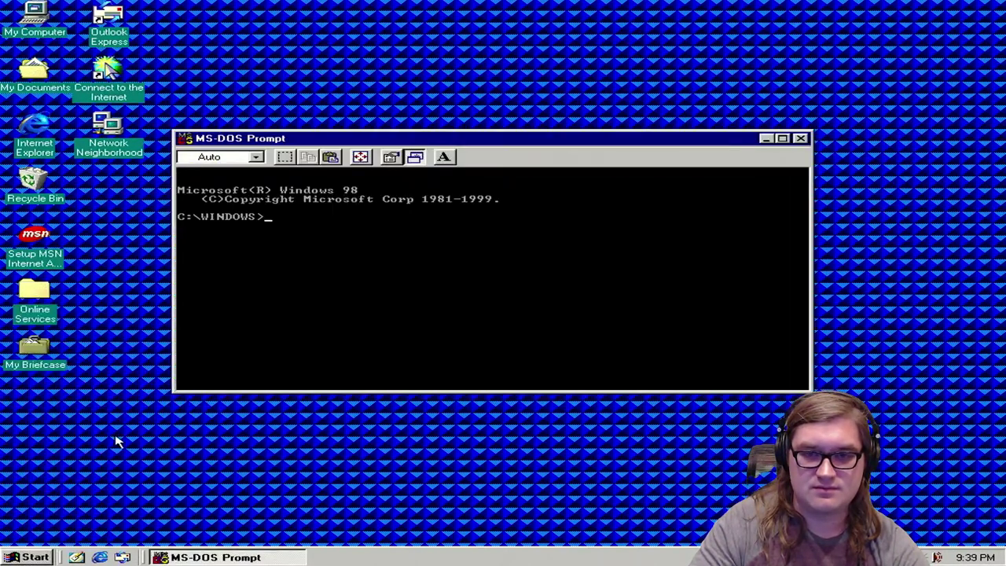
pyautogui.hotkey('alt', 'space')
pyautogui.write('x')
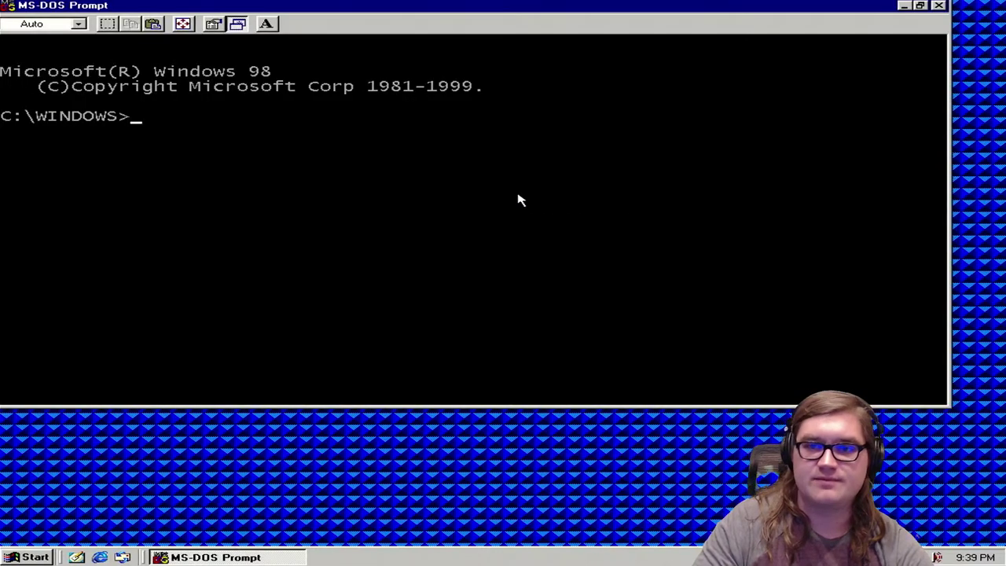
# Step: Go up to the root of drive C and list its contents with dir
pyautogui.write('cd ')
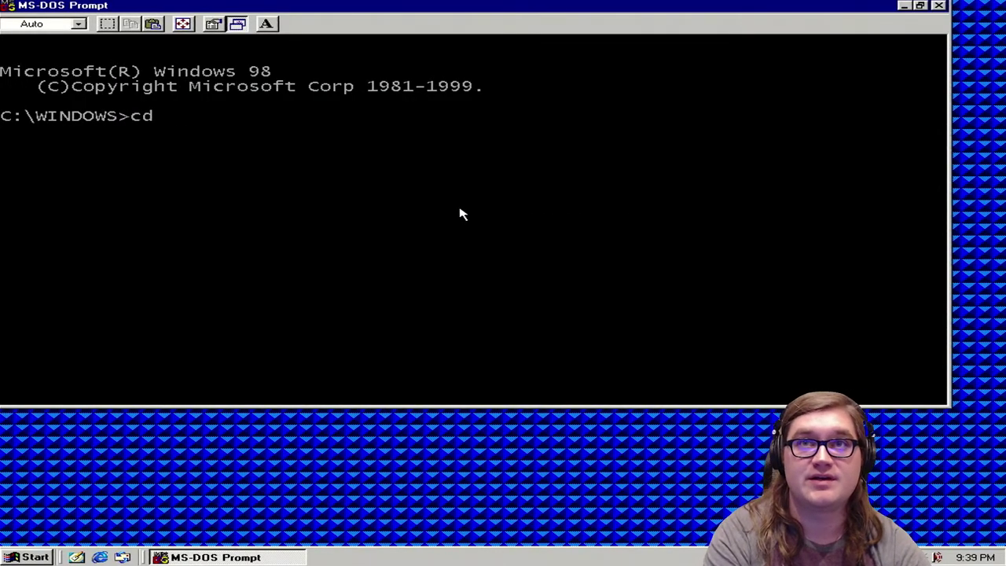
pyautogui.write('..')
pyautogui.press('Return')
pyautogui.write('ls')
pyautogui.press('Return')
pyautogui.write('dir')
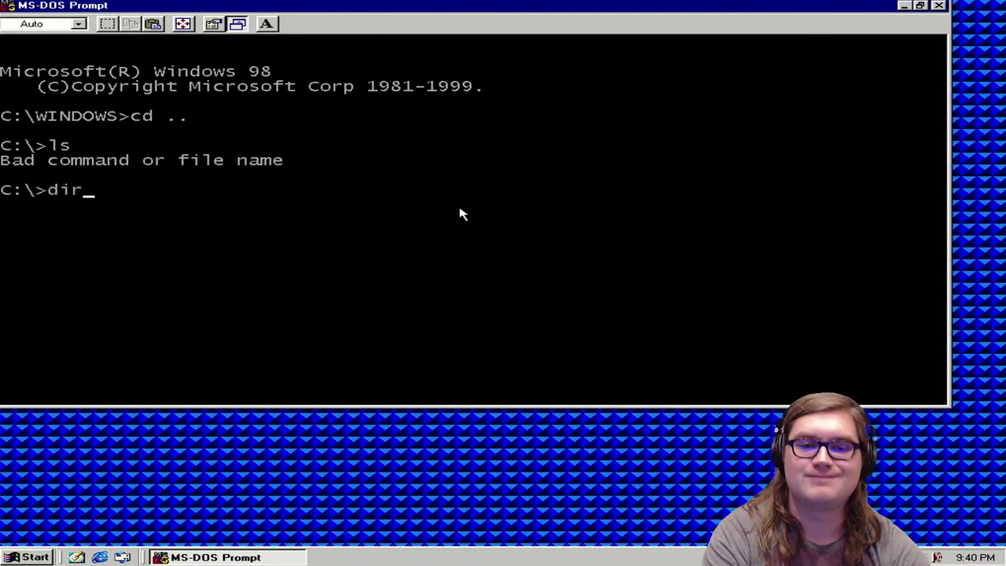
pyautogui.press('Return')
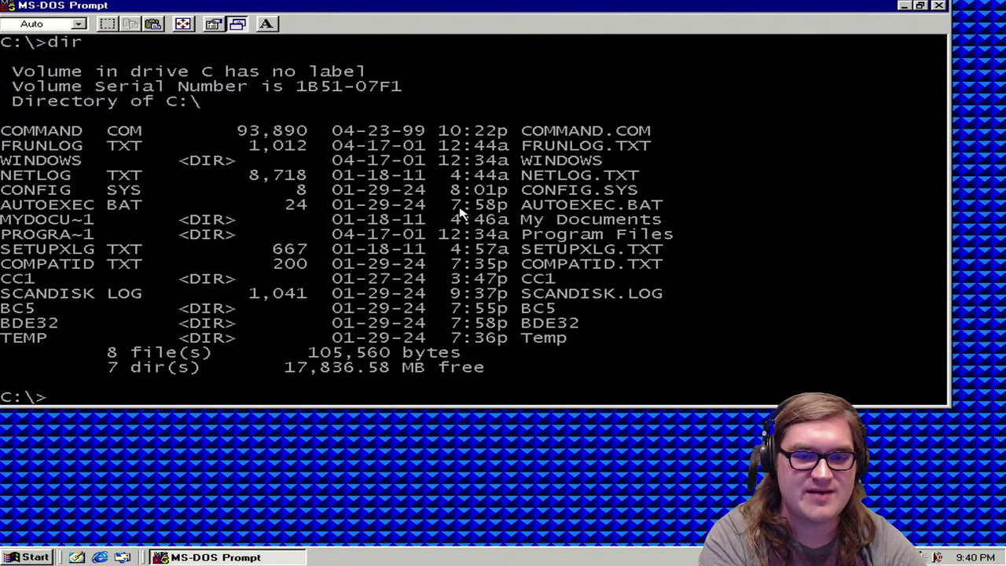
# Step: Change to the Program Files directory using its short name Progra~1 and list its contents
pyautogui.write('cd P')
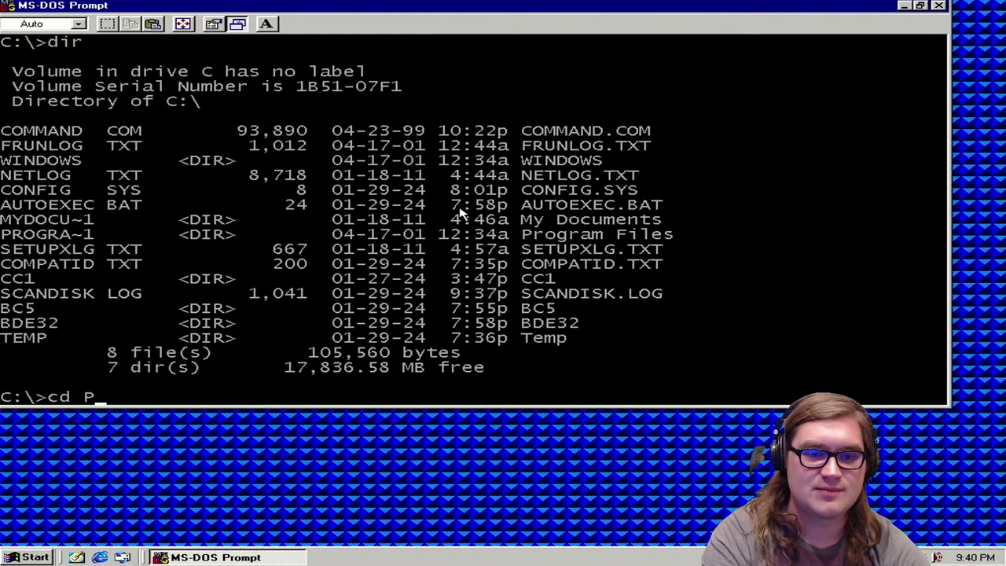
pyautogui.write('ro')
pyautogui.press('BackSpace')
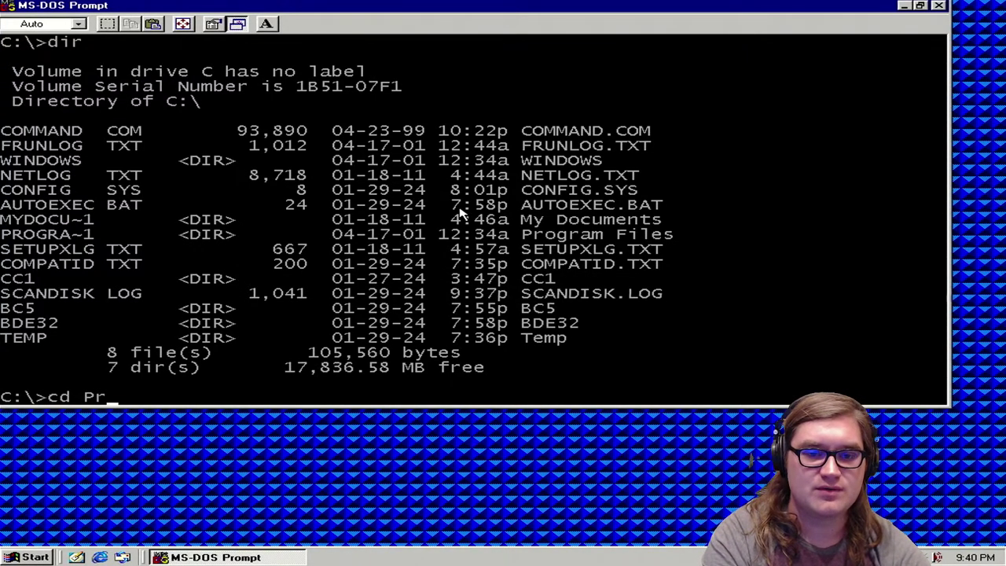
pyautogui.write('ogra')
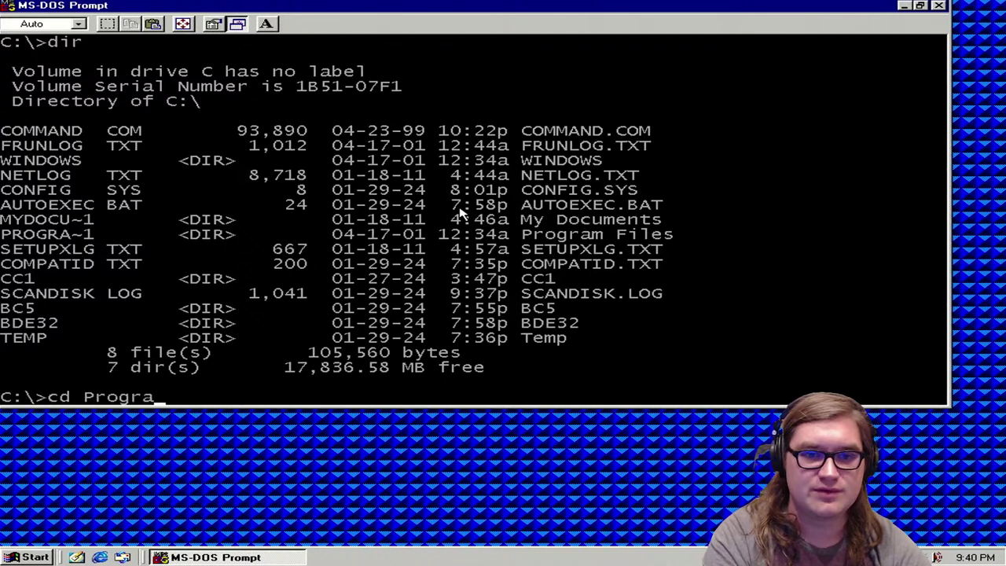
pyautogui.write('~1')
pyautogui.press('Return')
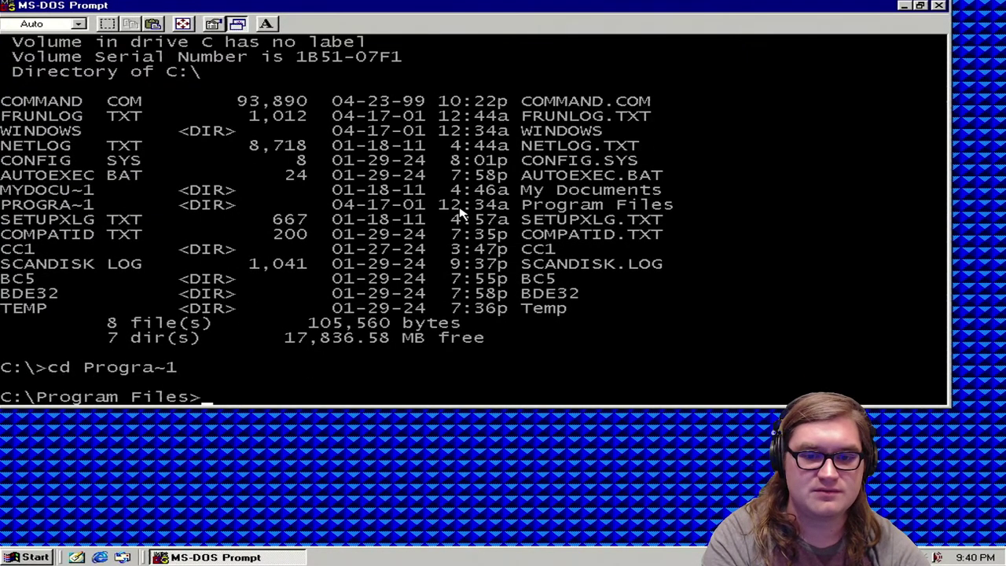
pyautogui.write('ls')
pyautogui.press('Return')
pyautogui.write('dir')
pyautogui.press('Return')
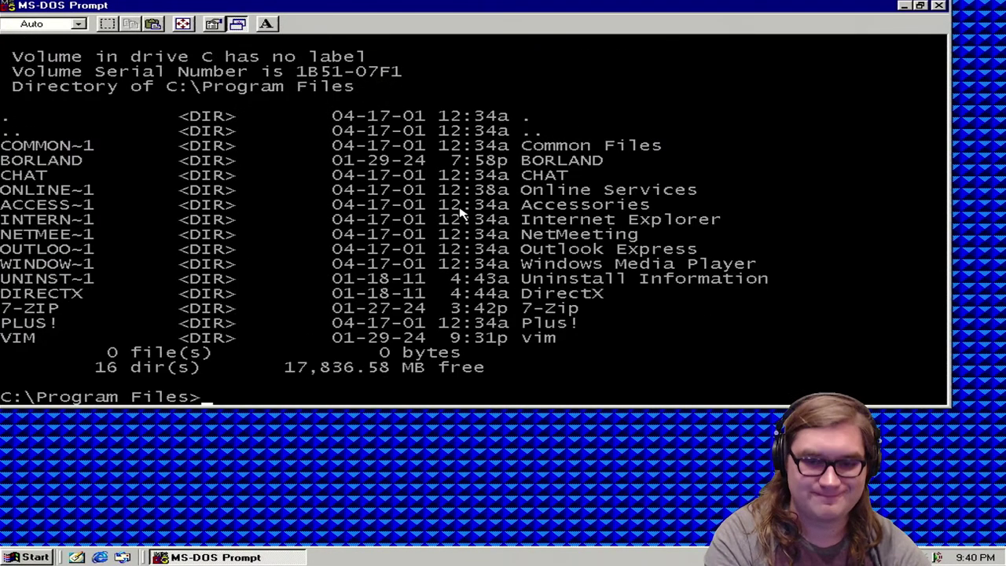
# Step: Change to the vim directory inside Program Files and list its contents
pyautogui.write('cd vim')
pyautogui.press('Return')
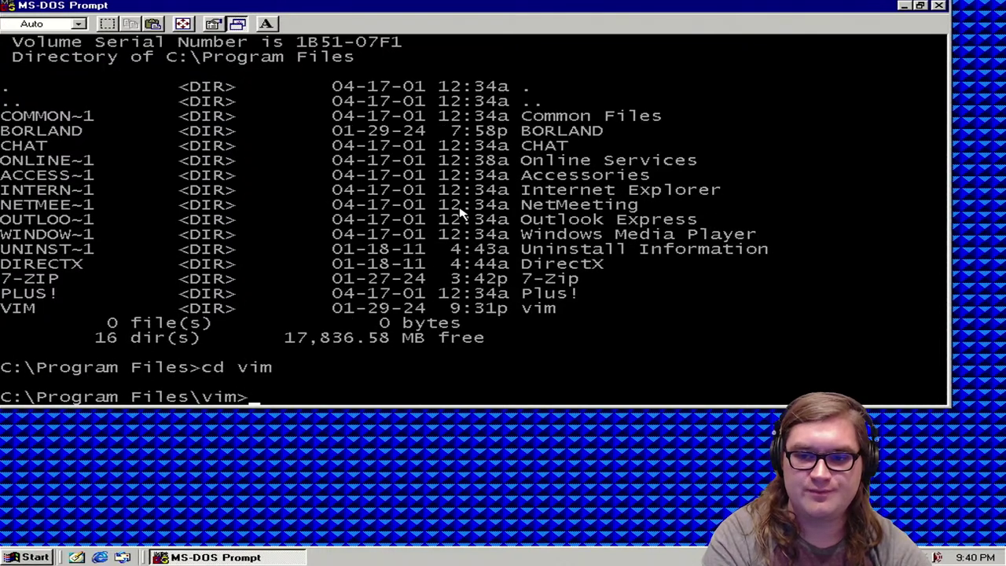
pyautogui.write('l')
pyautogui.press('BackSpace')
pyautogui.write('dir')
pyautogui.press('Return')
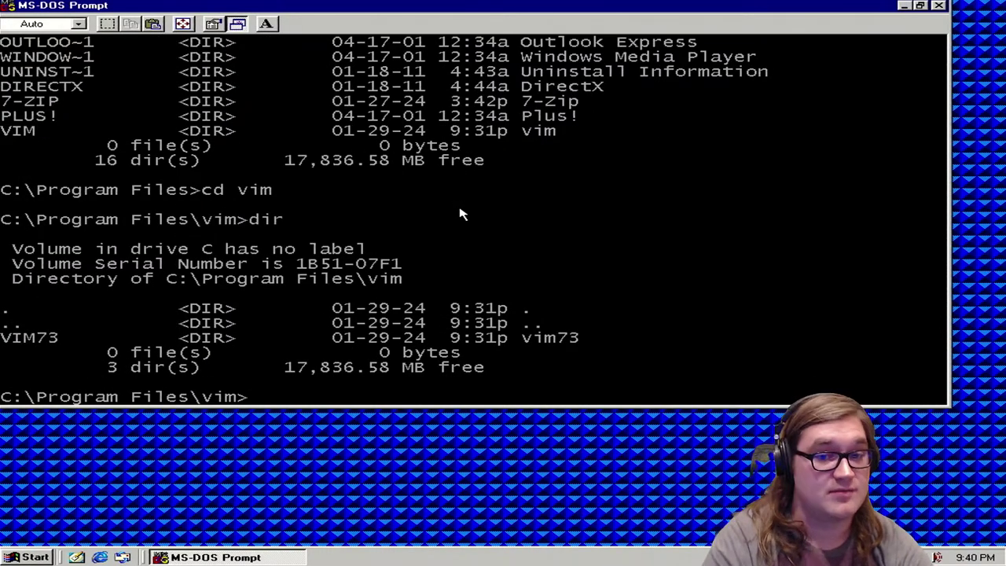
# Step: Change to the VIM73 subdirectory and list the files in it
pyautogui.write('cd VIM')
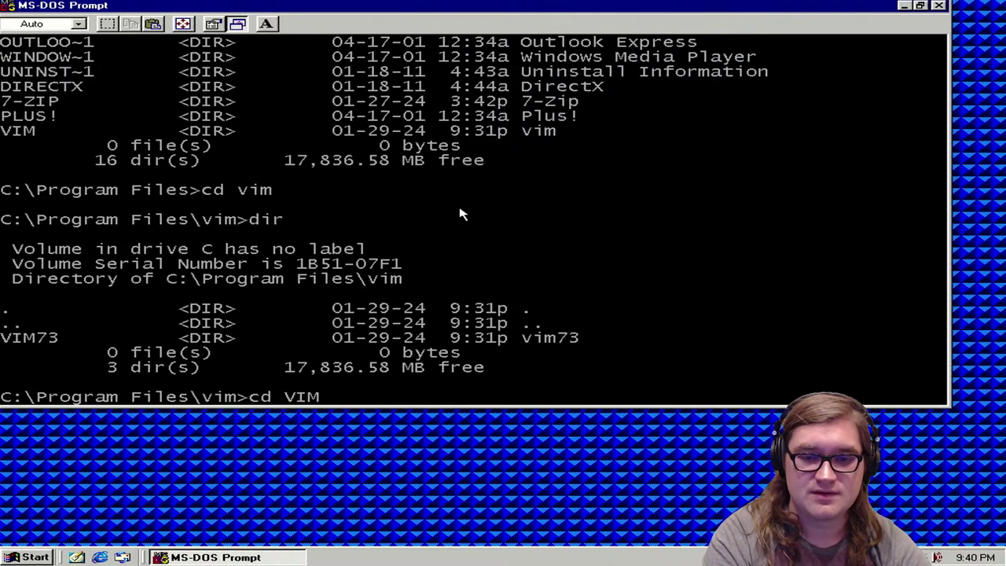
pyautogui.write('73')
pyautogui.press('Return')
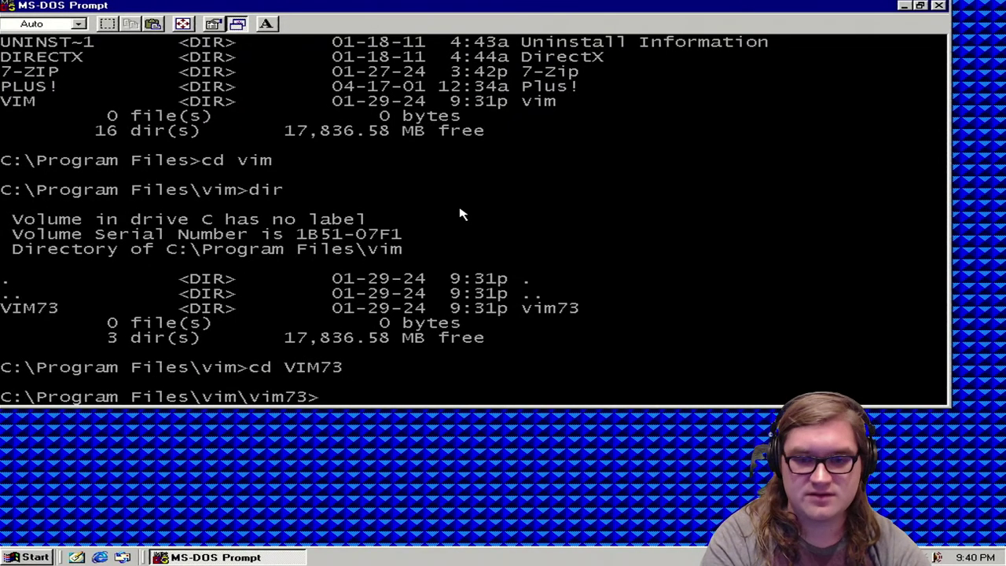
pyautogui.write('dir')
pyautogui.press('Return')
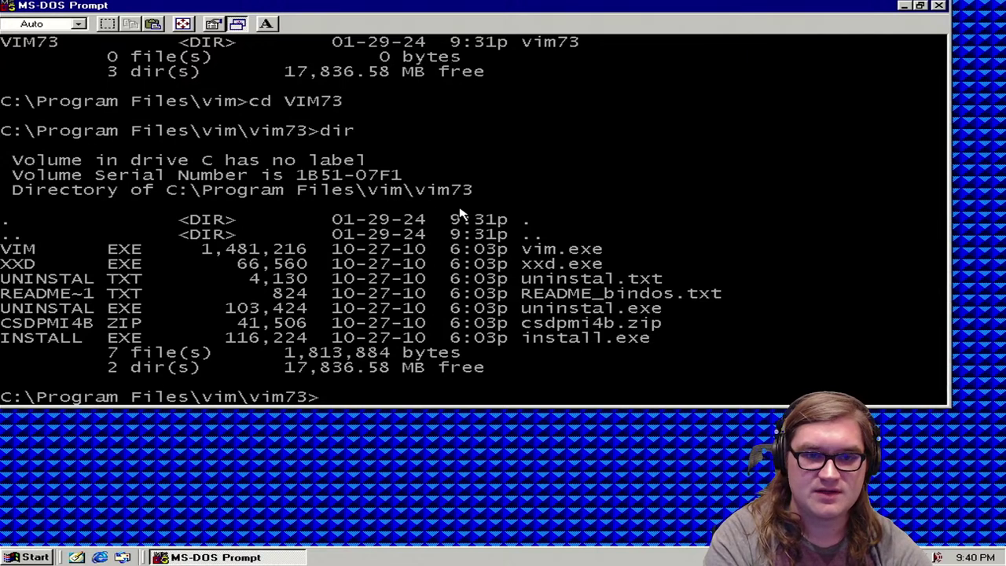
# Step: Run VIM.EXE to test that Vim starts, and quit it with :q
pyautogui.write('VIM.EXE')
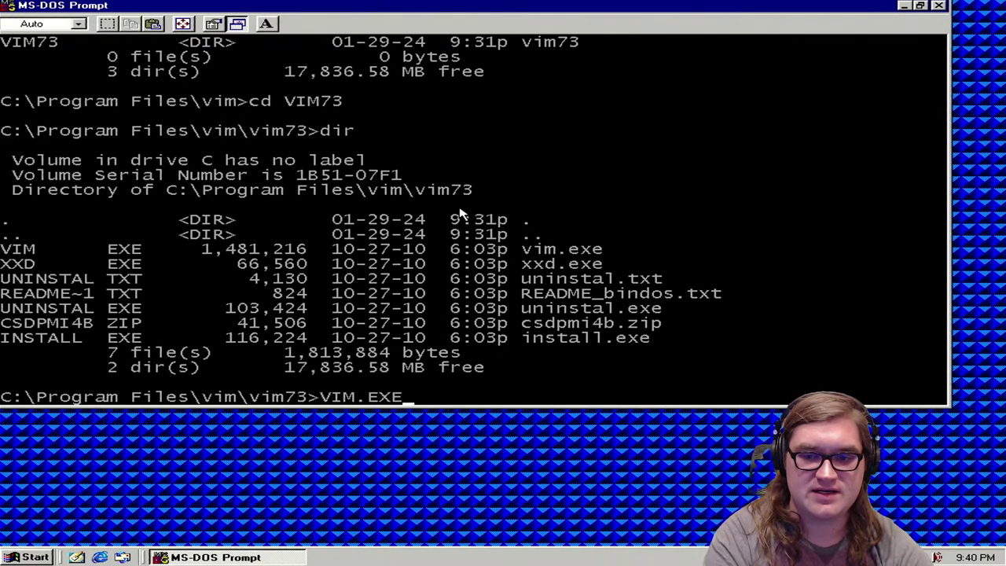
pyautogui.press('Return')
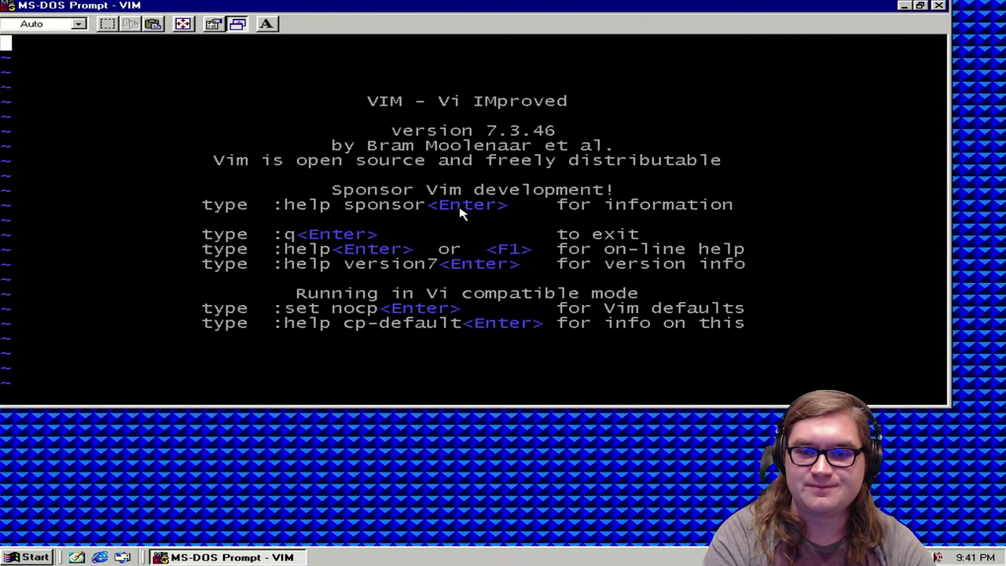
pyautogui.write(':q')
pyautogui.press('Return')
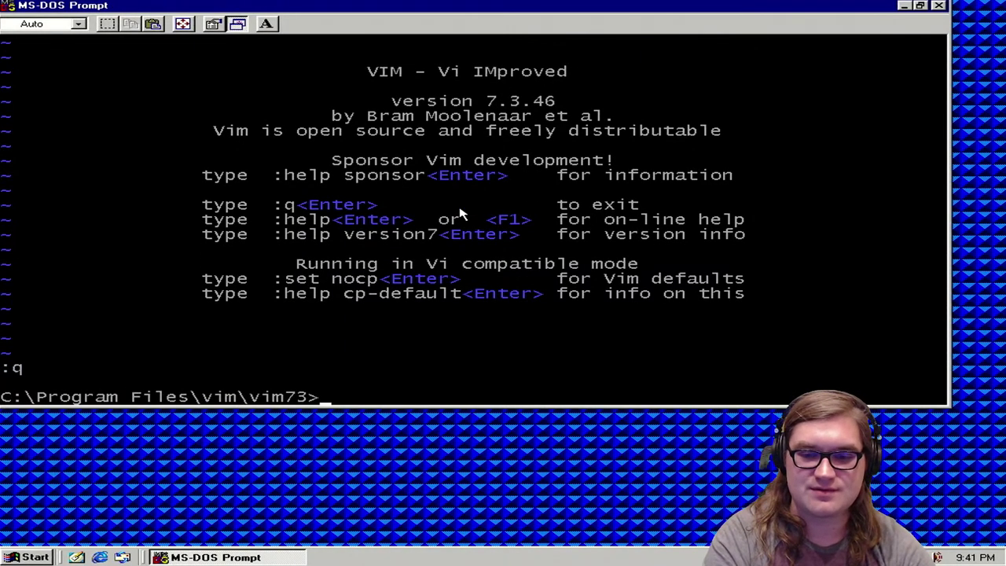
# Step: List the contents of the vim73 directory
pyautogui.write('dir')
pyautogui.press('Return')
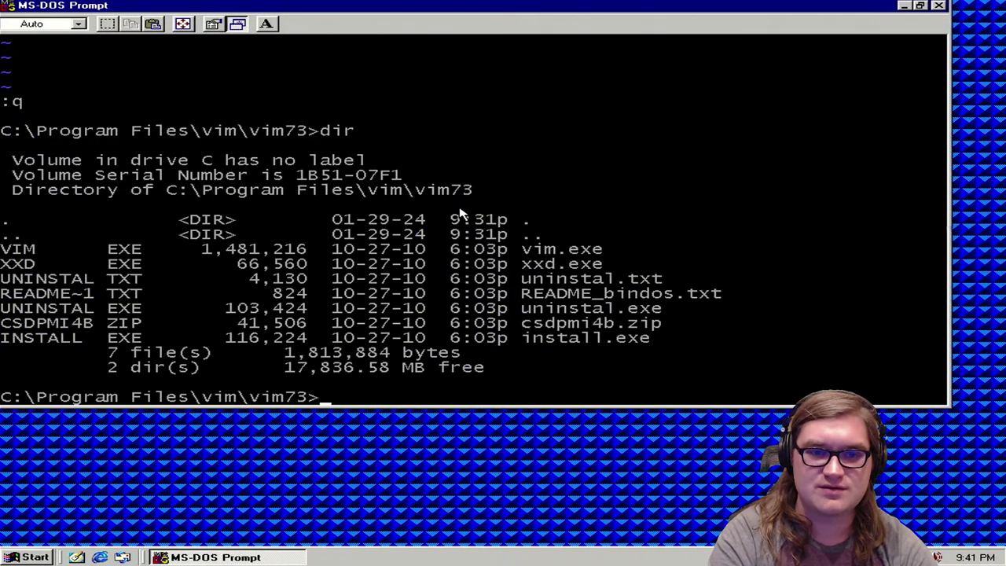
pyautogui.write('vim')
pyautogui.write(' test')
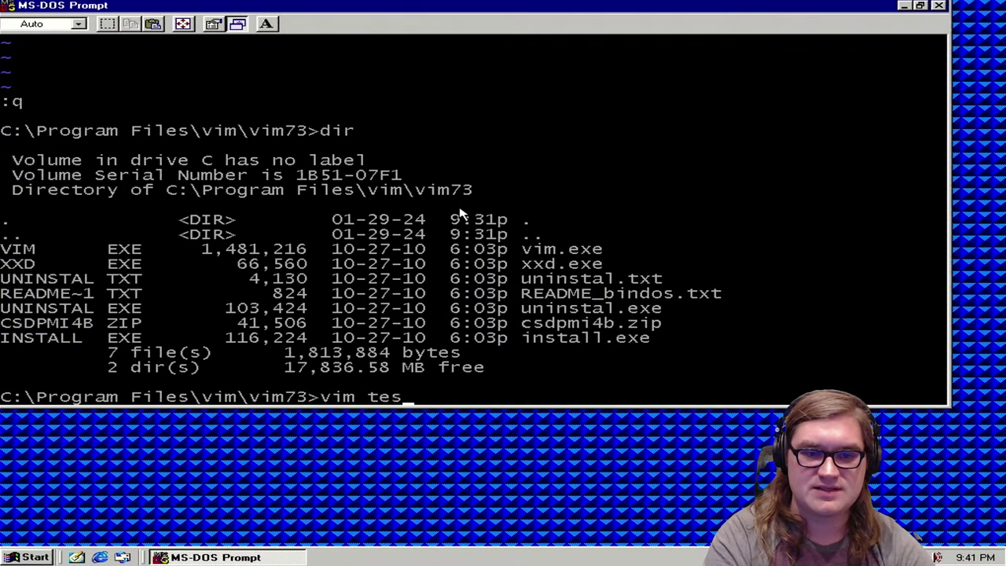
pyautogui.press('BackSpace')
pyautogui.press('BackSpace')
pyautogui.press('BackSpace')
pyautogui.press('BackSpace')
pyautogui.press('BackSpace')
pyautogui.press('BackSpace')
pyautogui.press('BackSpace')
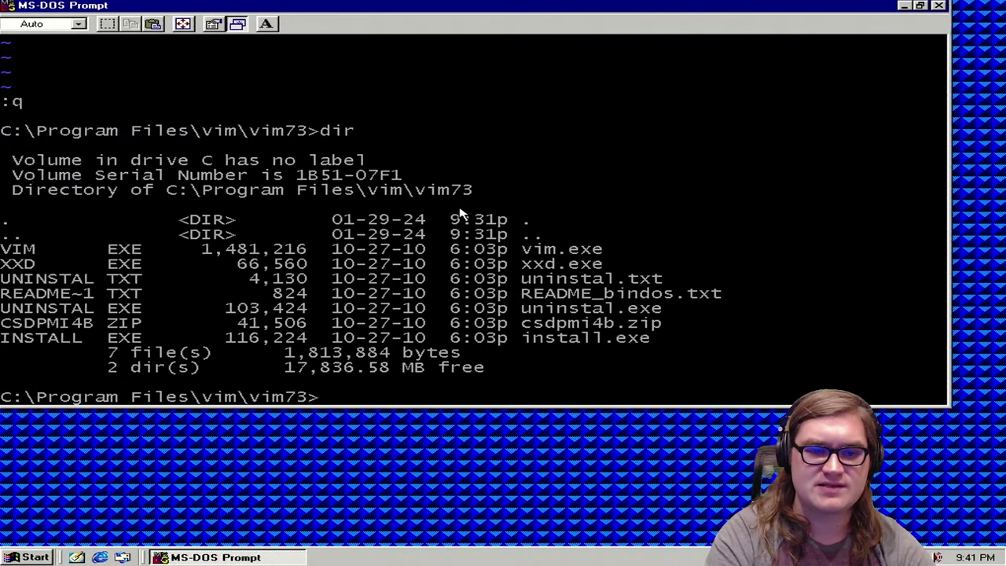
pyautogui.write('IN')
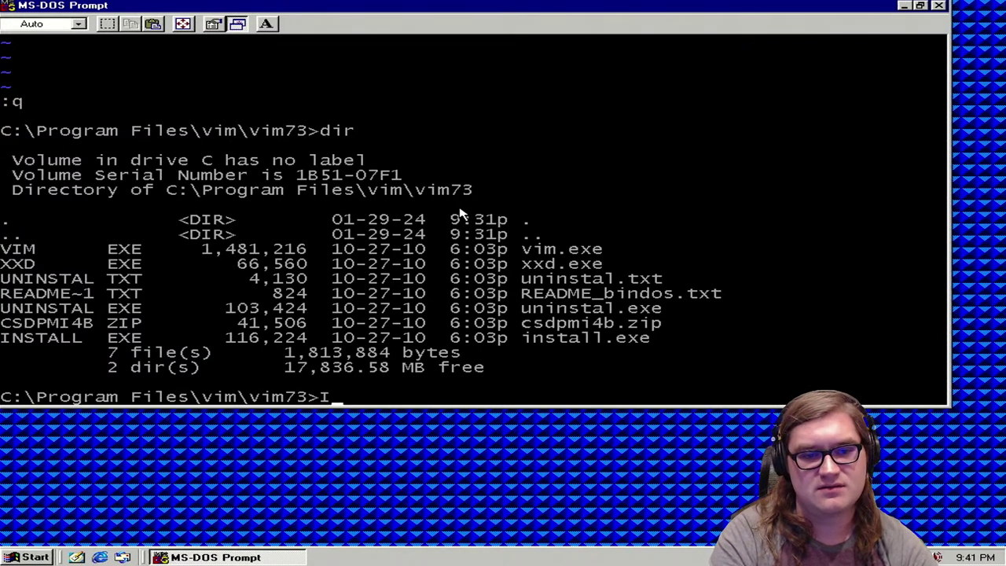
pyautogui.press('BackSpace')
pyautogui.press('BackSpace')
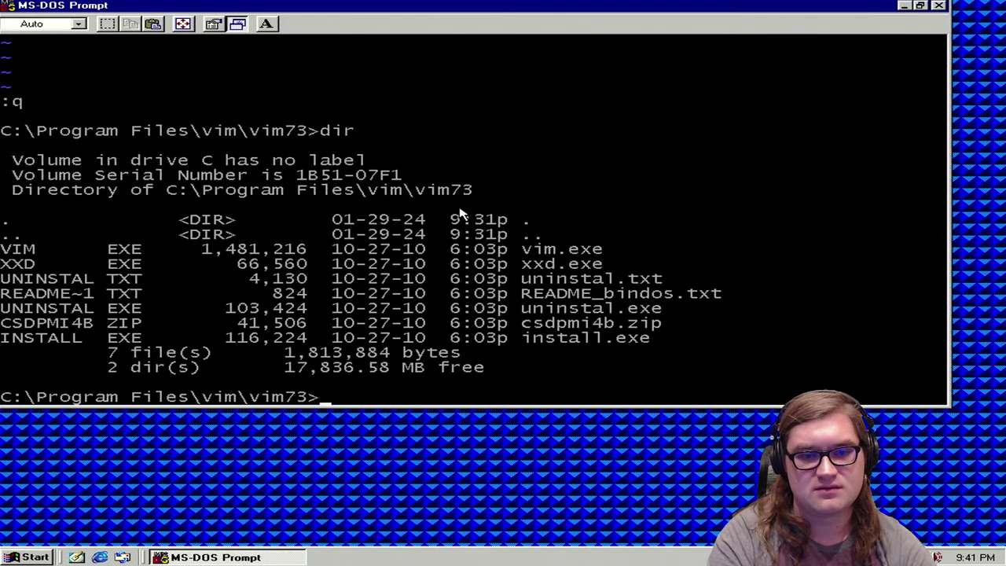
pyautogui.write('INSTALL')
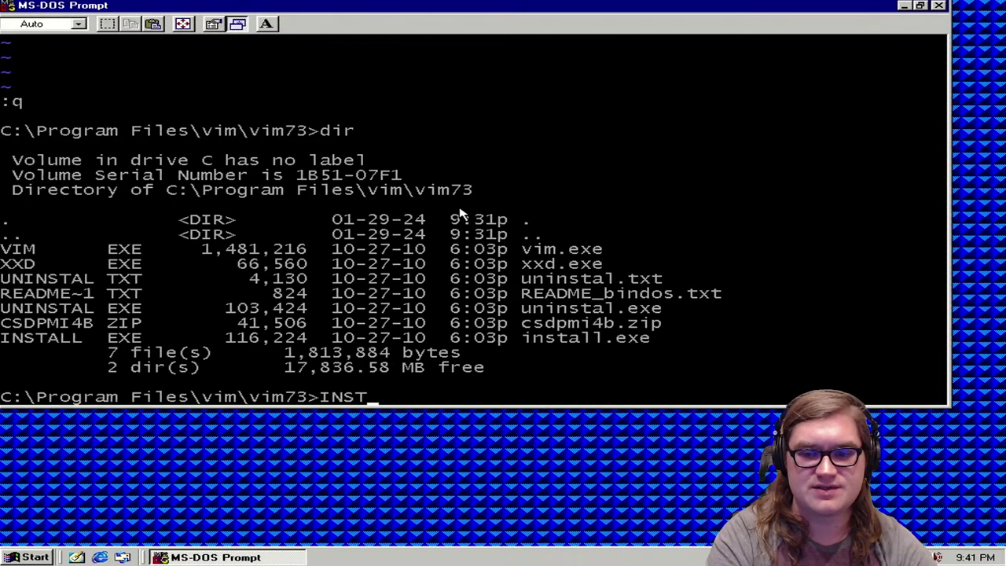
pyautogui.press('BackSpace')
pyautogui.press('BackSpace')
pyautogui.press('BackSpace')
pyautogui.press('BackSpace')
pyautogui.press('BackSpace')
pyautogui.press('BackSpace')
pyautogui.press('BackSpace')
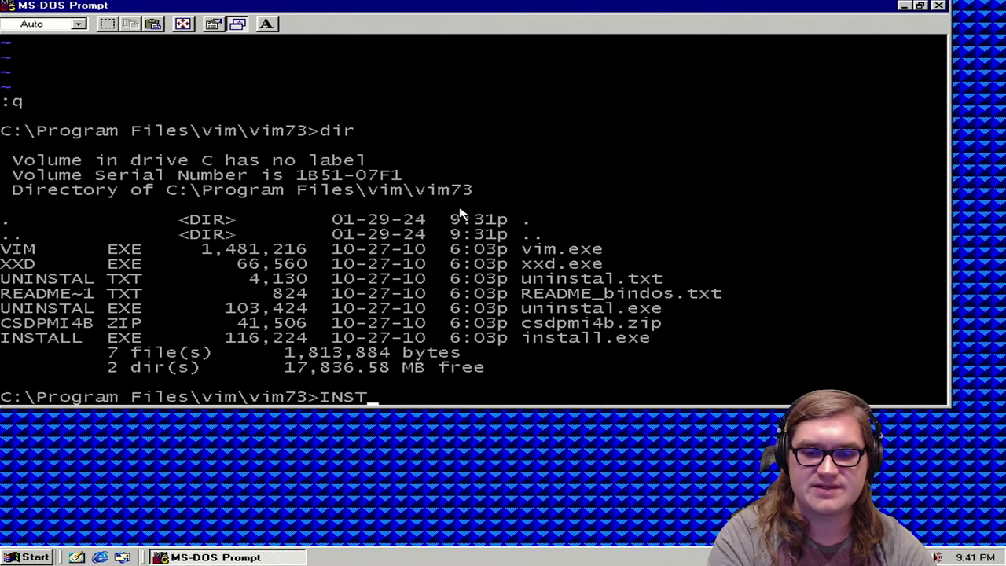
pyautogui.write('INSTA')
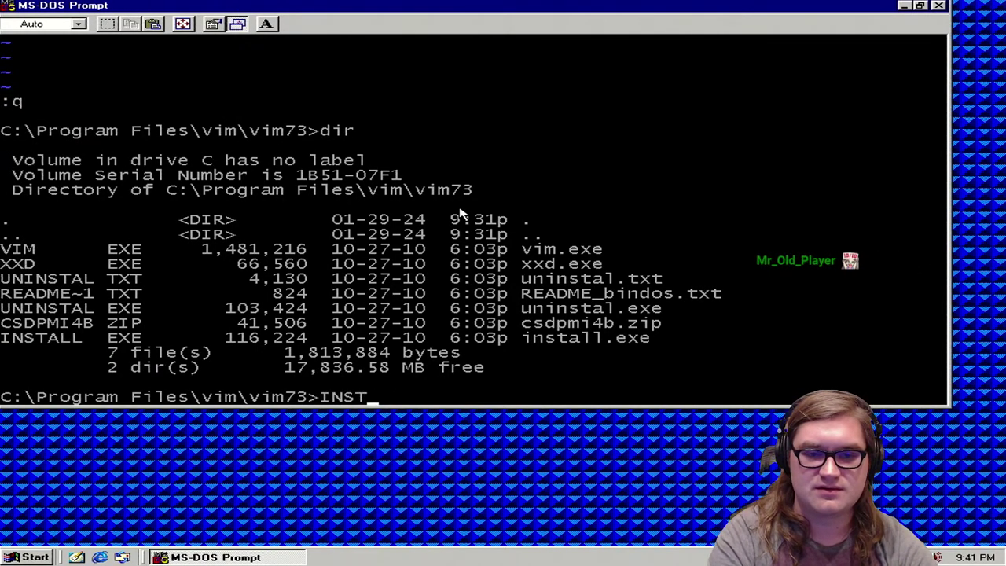
pyautogui.press('BackSpace')
pyautogui.press('BackSpace')
pyautogui.press('BackSpace')
pyautogui.press('BackSpace')
pyautogui.press('BackSpace')
# Step: Open README~1 in Notepad to read the Vim binary distribution notes, and close it
pyautogui.write('n')
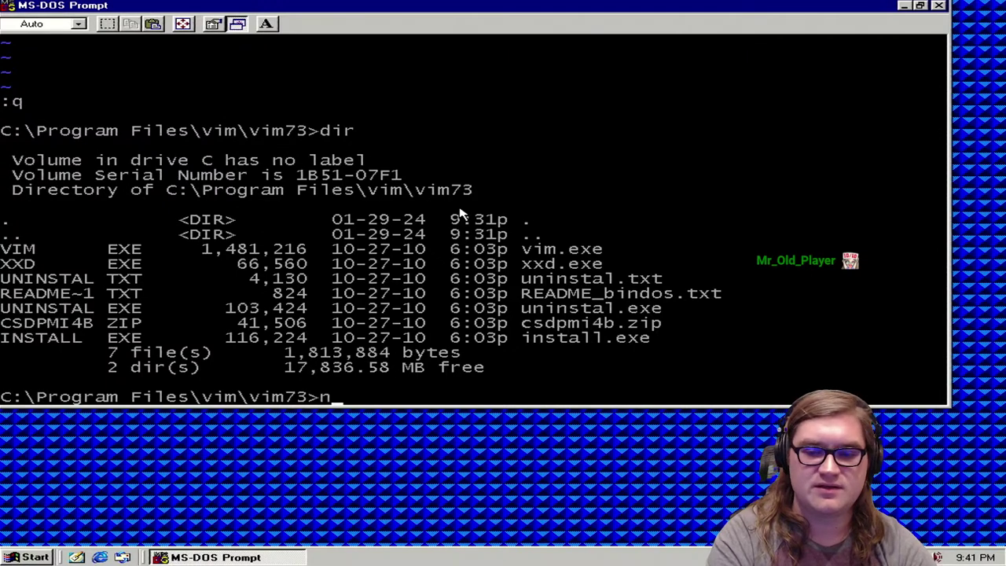
pyautogui.write('otepad README')
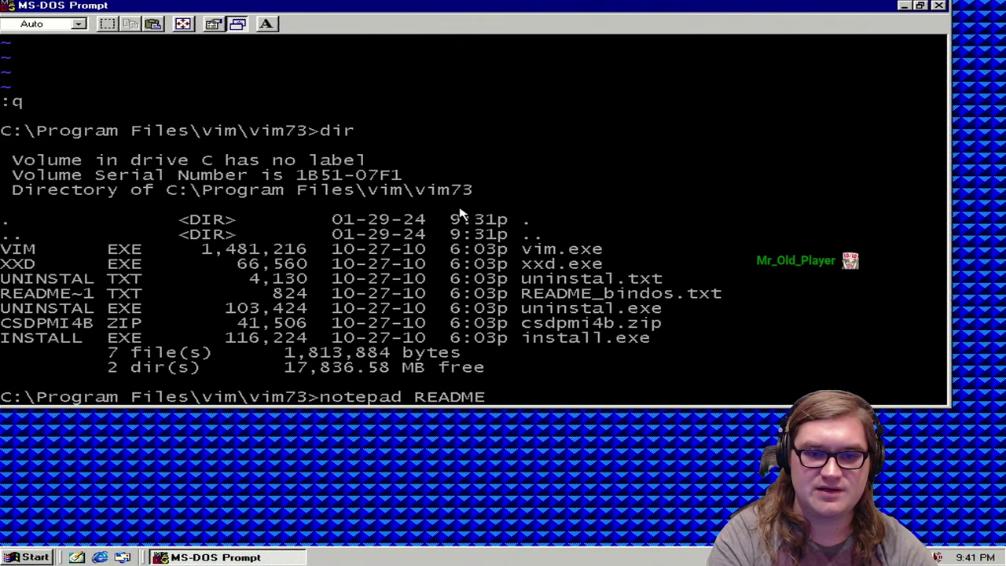
pyautogui.write('~1')
pyautogui.press('Return')
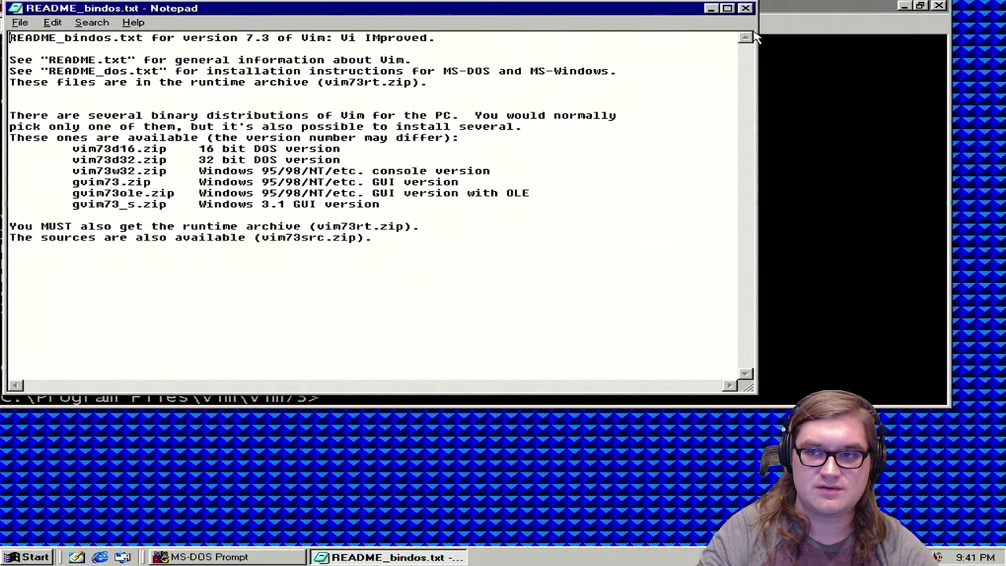
pyautogui.click(746, 8)
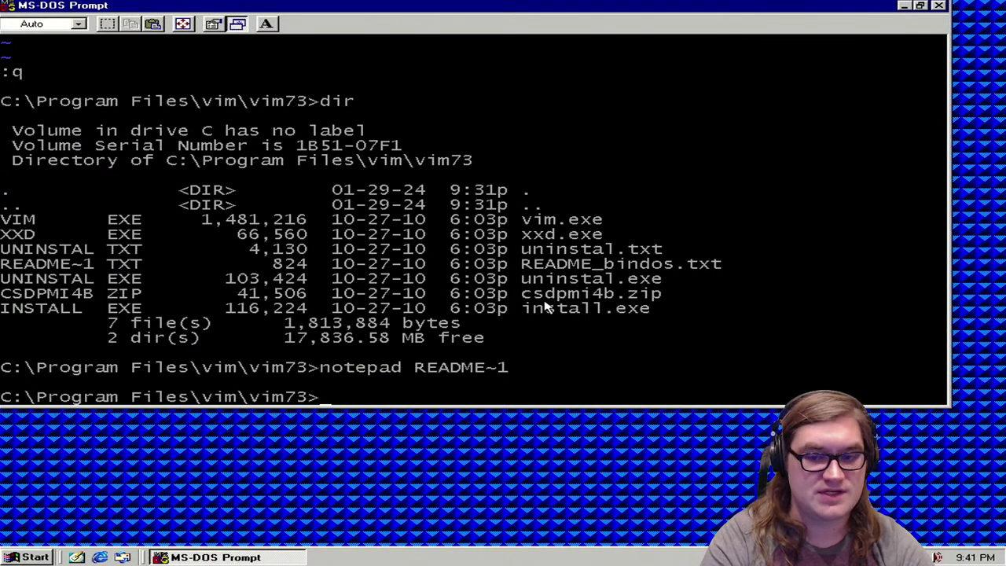
# Step: Run the install program from the vim73 directory to set up Vim 7.3
pyautogui.write('install')
pyautogui.press('Return')
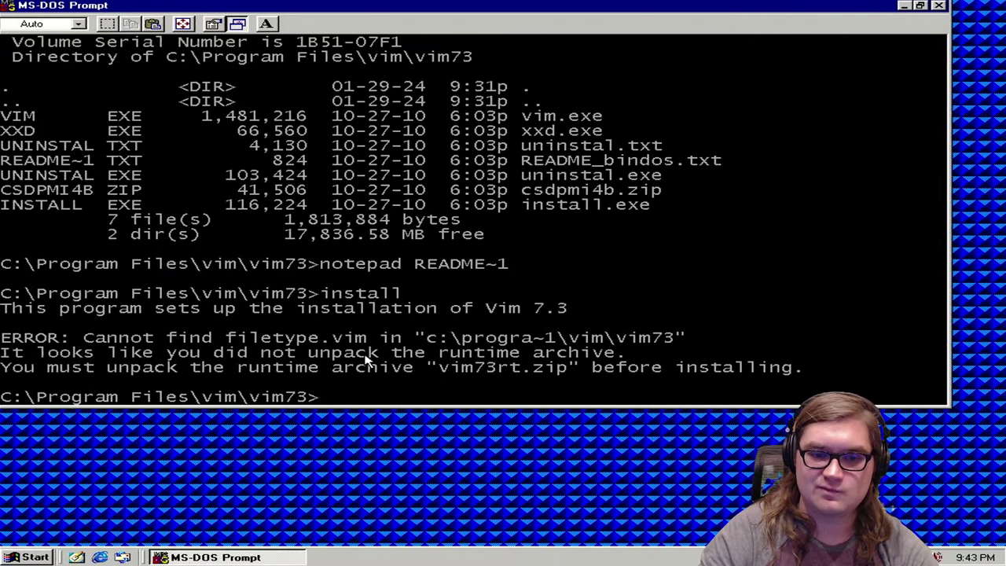
# Step: Restore the MS-DOS Prompt window to its smaller size and browse from My Documents up to the drives in My Computer
pyautogui.click(6, 558)
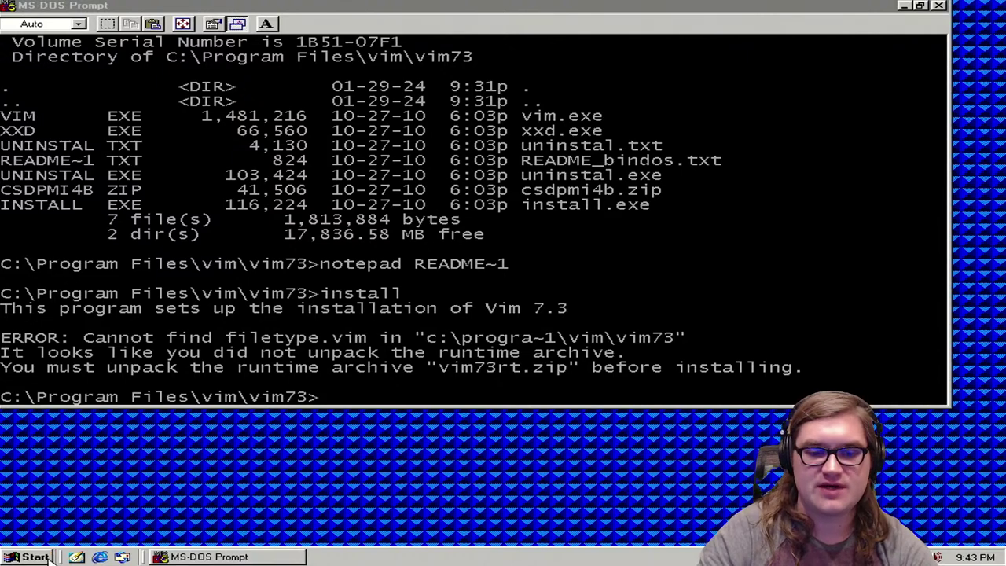
pyautogui.click(325, 456)
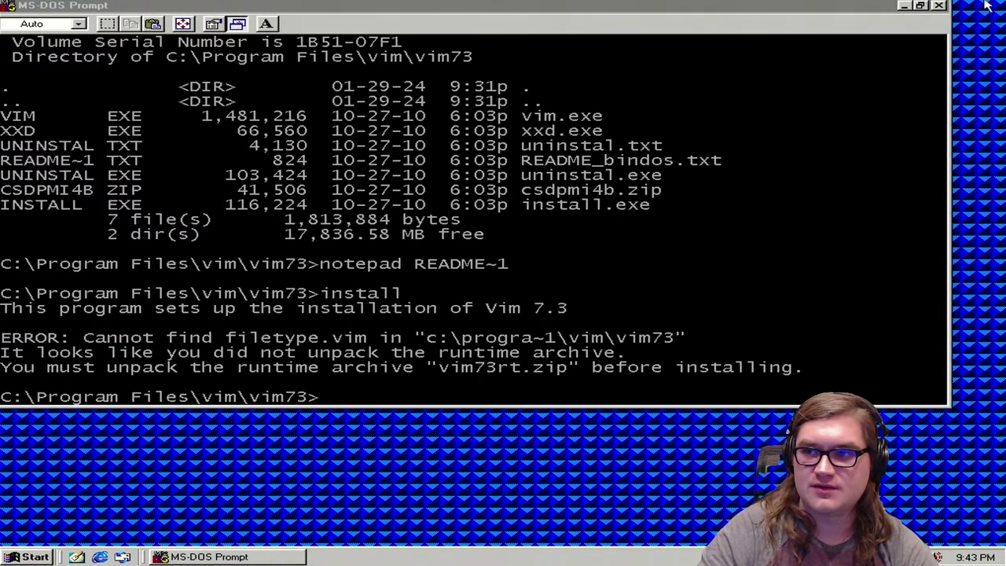
pyautogui.click(921, 5)
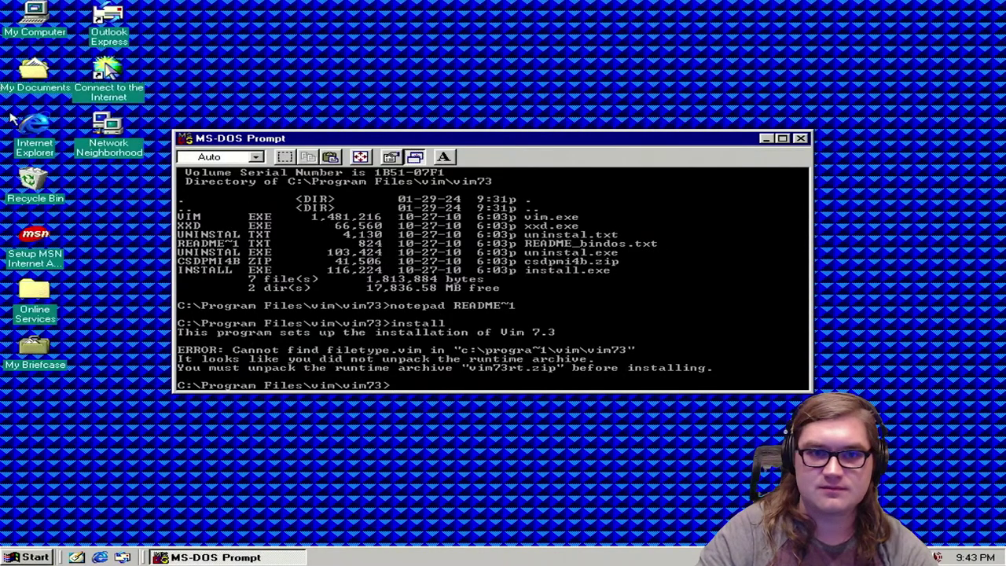
pyautogui.doubleClick(30, 72)
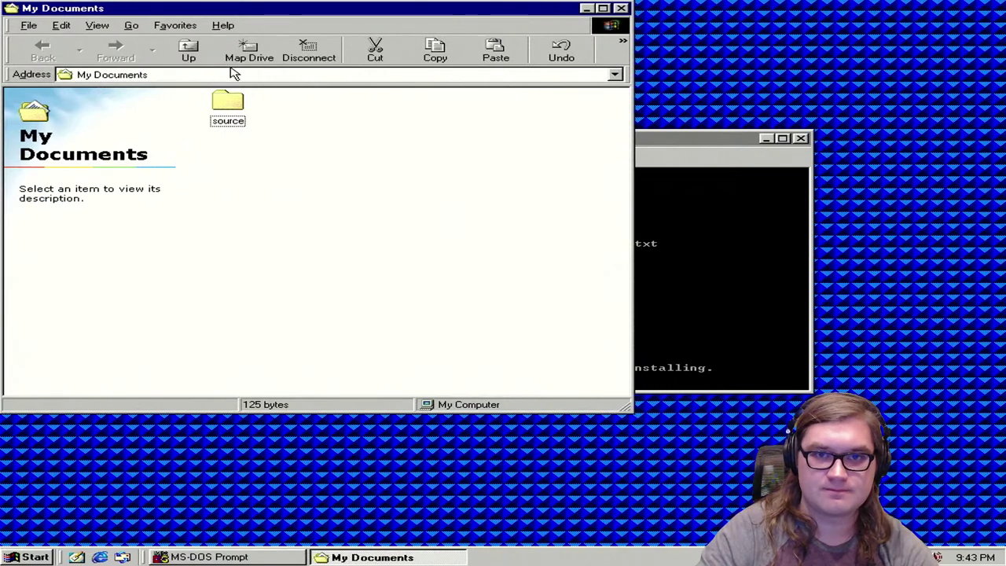
pyautogui.click(195, 55)
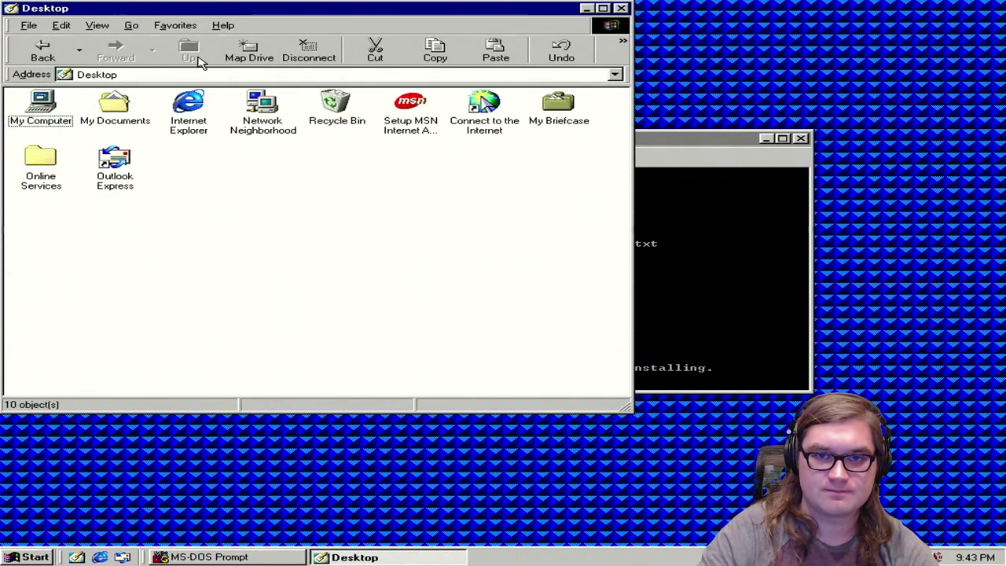
pyautogui.doubleClick(34, 116)
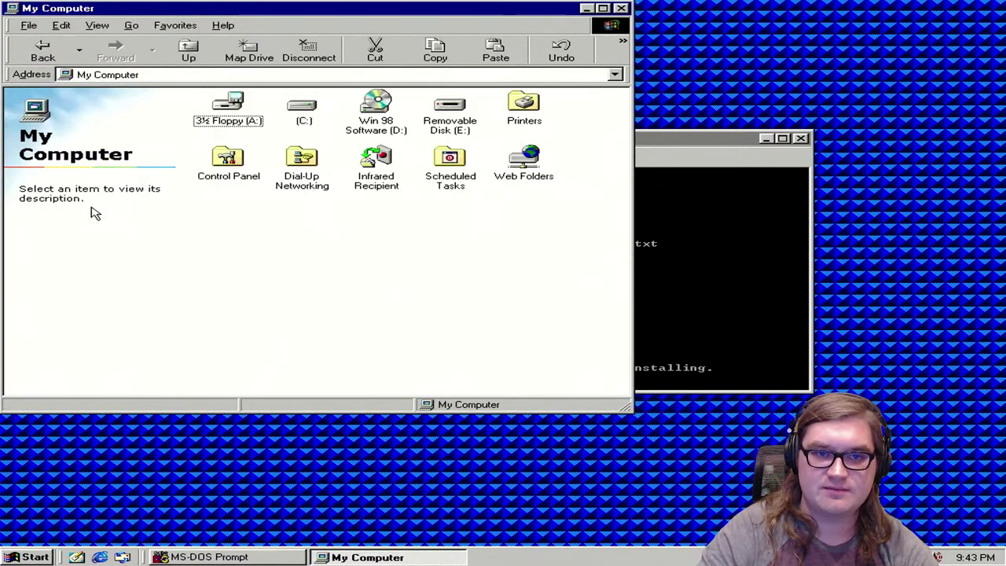
pyautogui.doubleClick(299, 110)
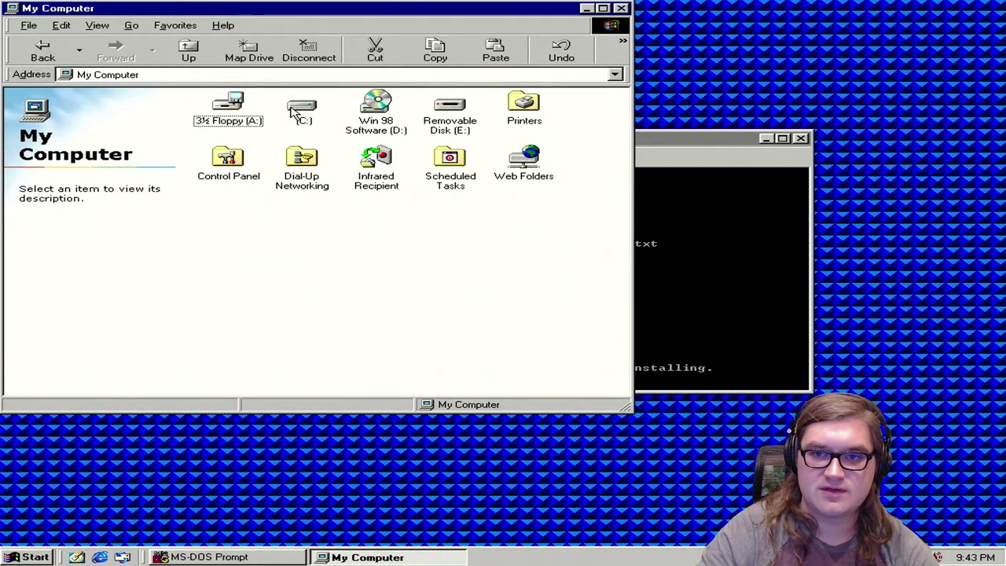
pyautogui.click(190, 55)
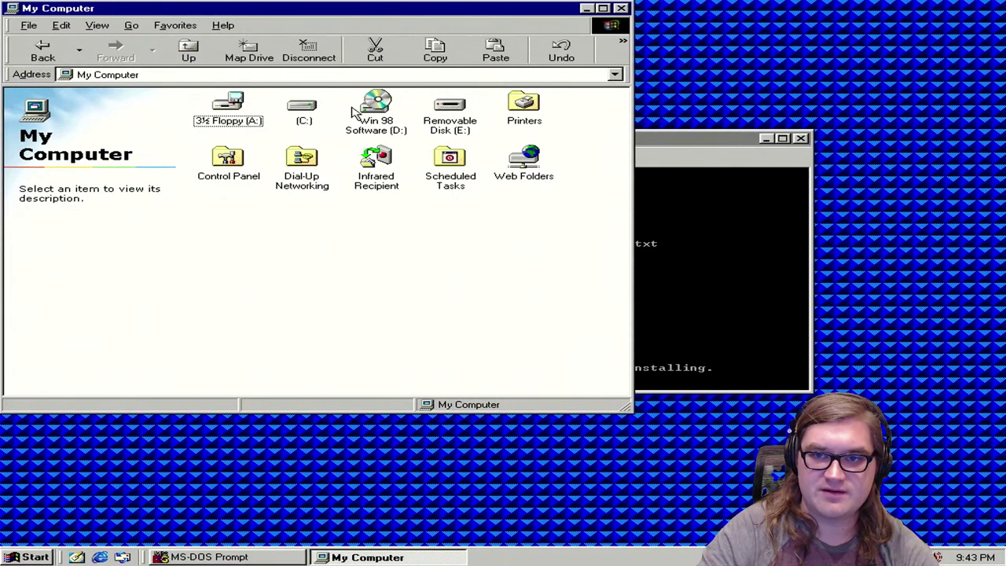
pyautogui.doubleClick(358, 112)
pyautogui.click(356, 176)
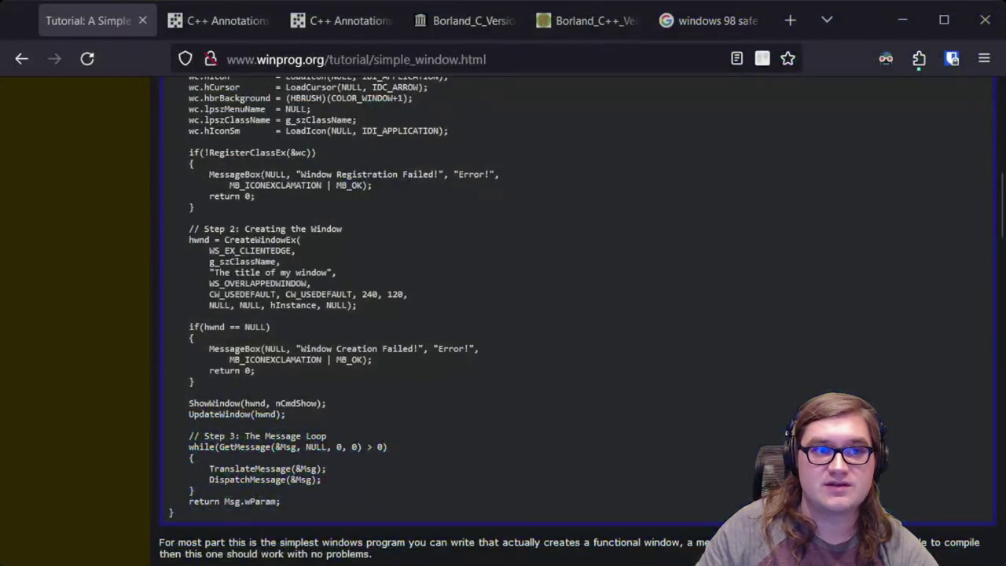
# Step: Switch to Firefox and try to look up vim73rt.zip from the address bar
pyautogui.click(539, 55)
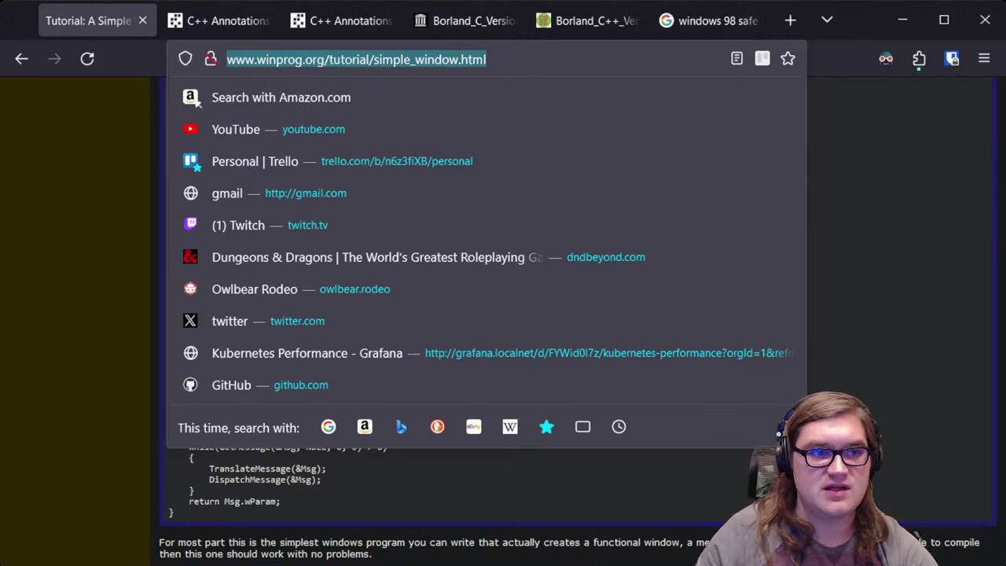
pyautogui.click(552, 62)
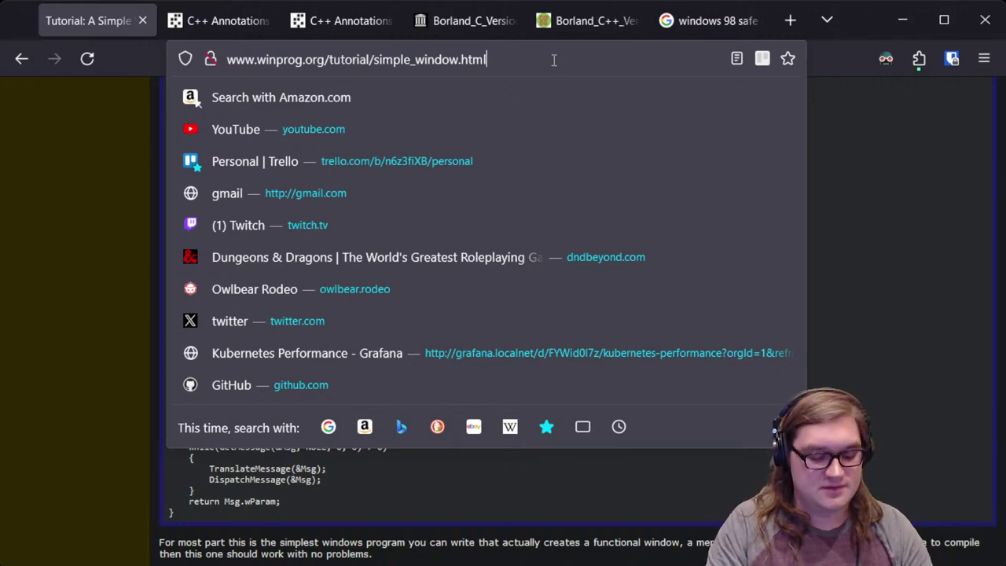
pyautogui.hotkey('ctrl', 'a')
pyautogui.press('BackSpace')
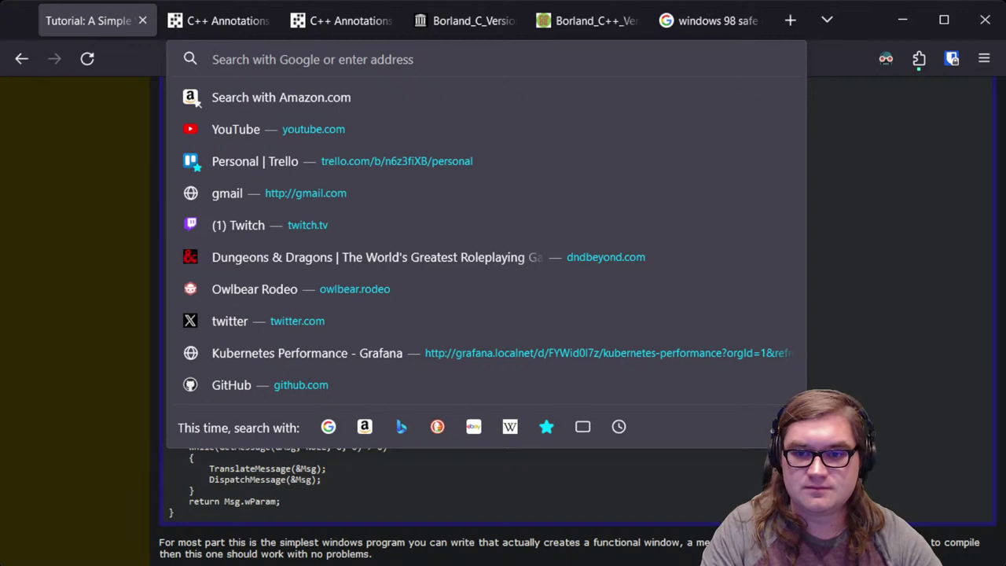
pyautogui.write('vim78')
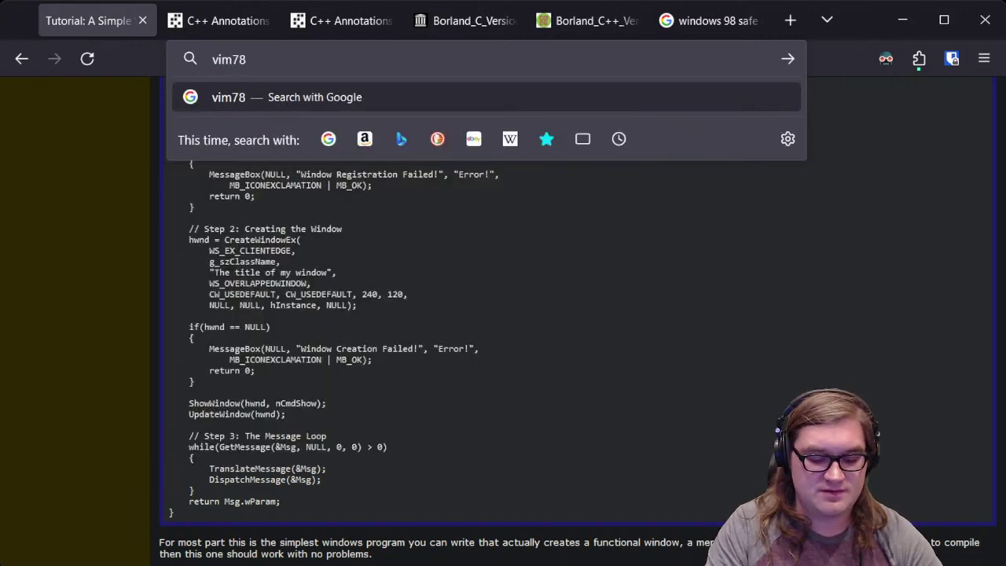
pyautogui.write('3')
pyautogui.press('BackSpace')
pyautogui.press('BackSpace')
pyautogui.write('3')
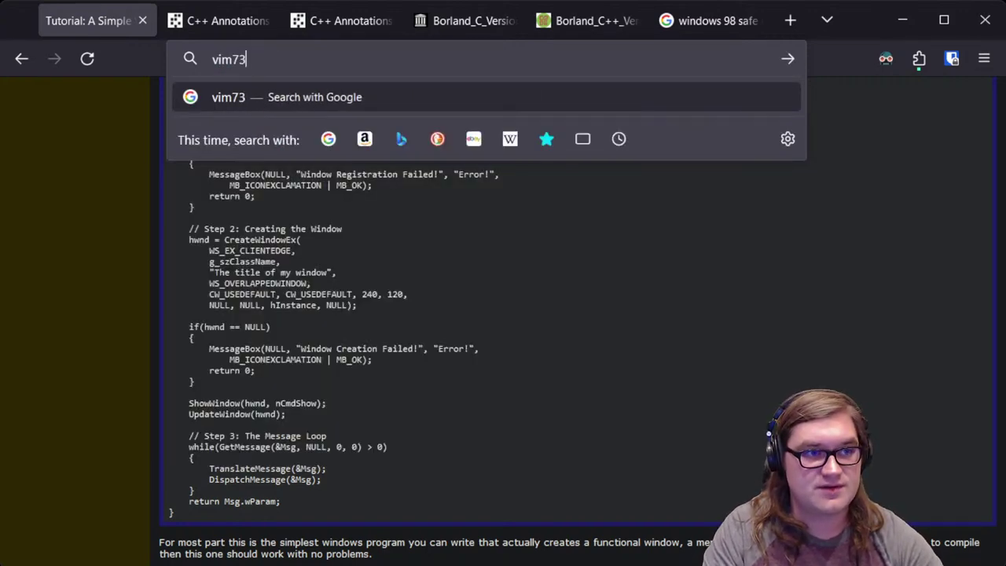
pyautogui.write('rt.zip')
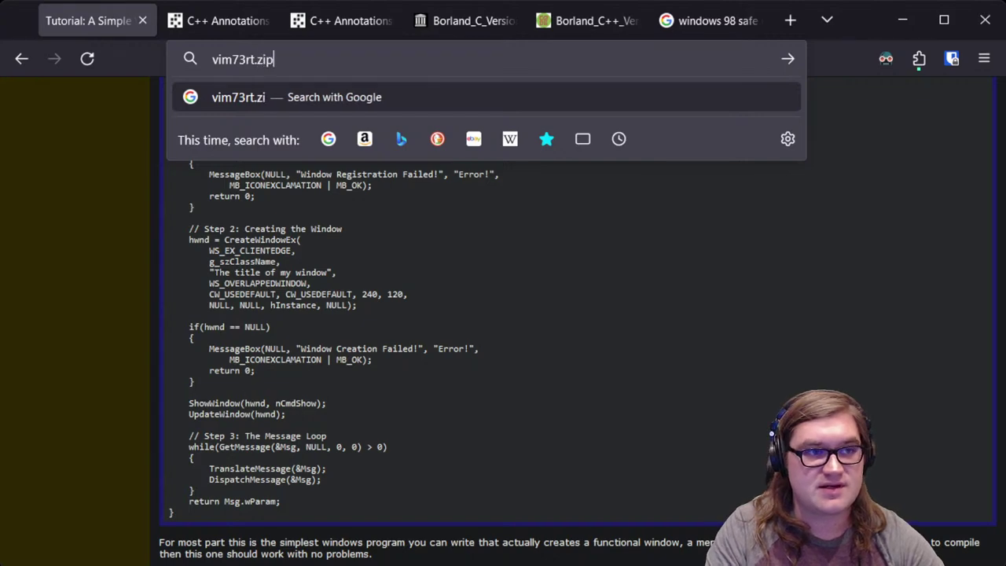
pyautogui.press('Return')
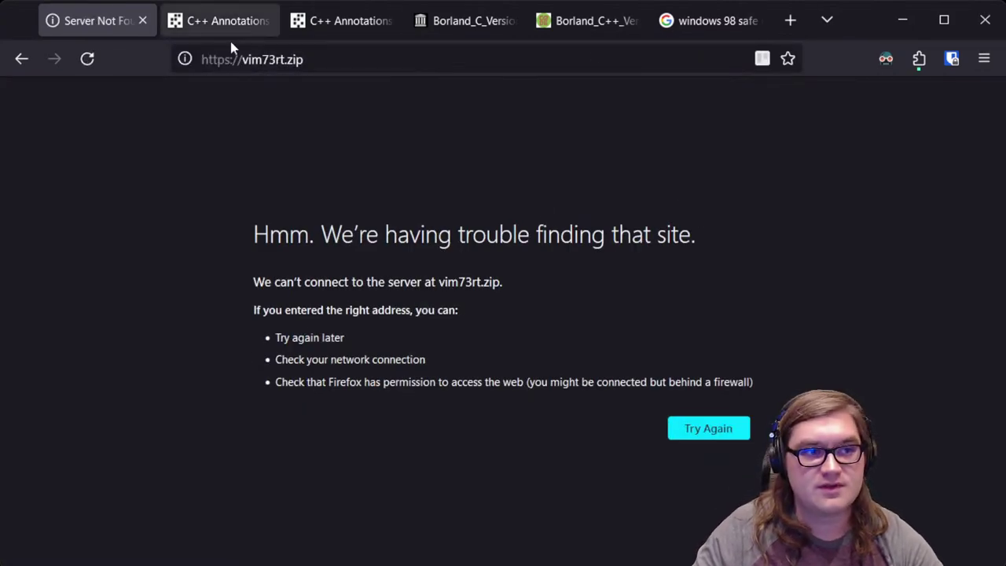
# Step: Search Google for vim73rt.zip and open the vim.org result ftp/pub/vim/pc
pyautogui.click(244, 61)
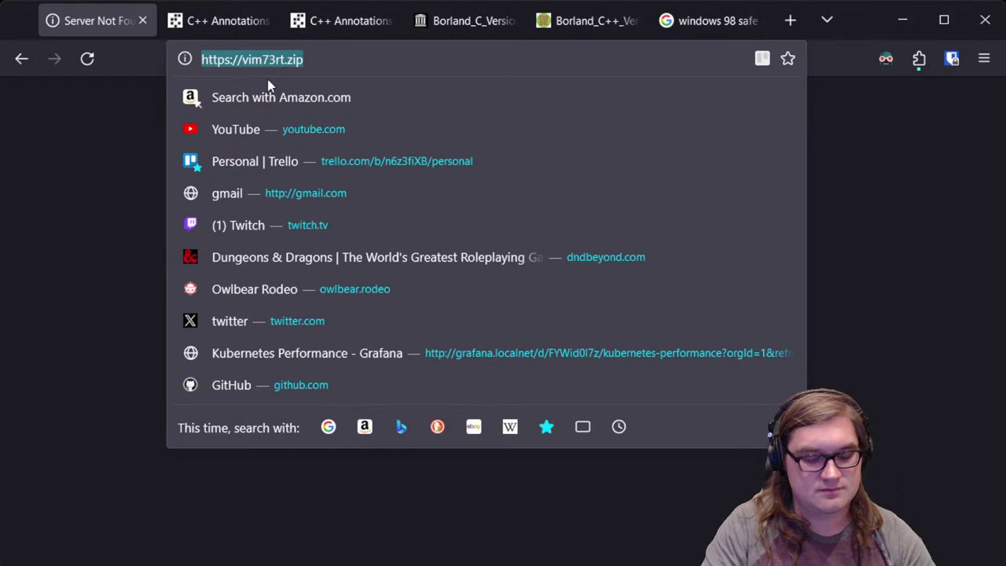
pyautogui.hotkey('ctrl', 'k')
pyautogui.write('vim73r')
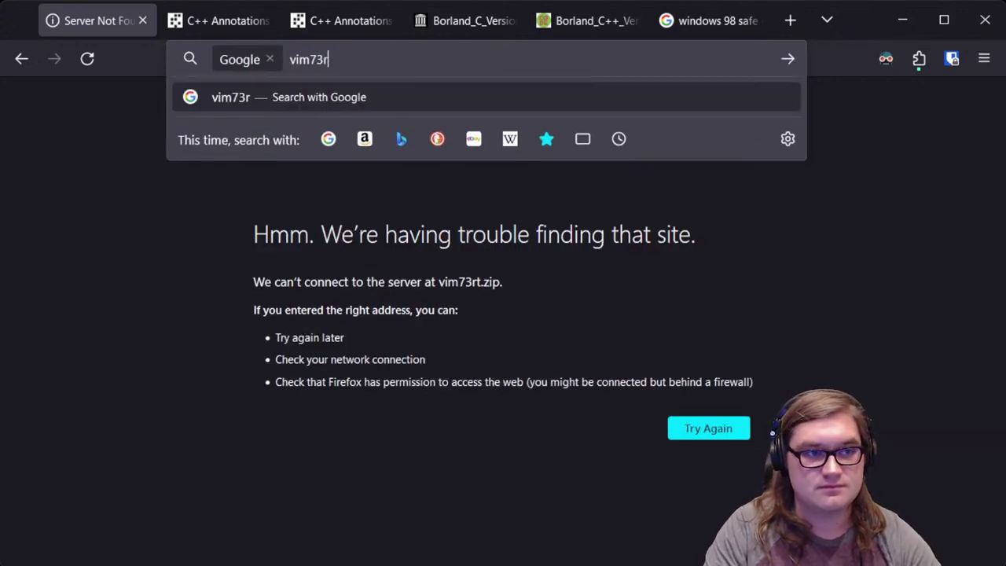
pyautogui.write('t.zip')
pyautogui.press('Return')
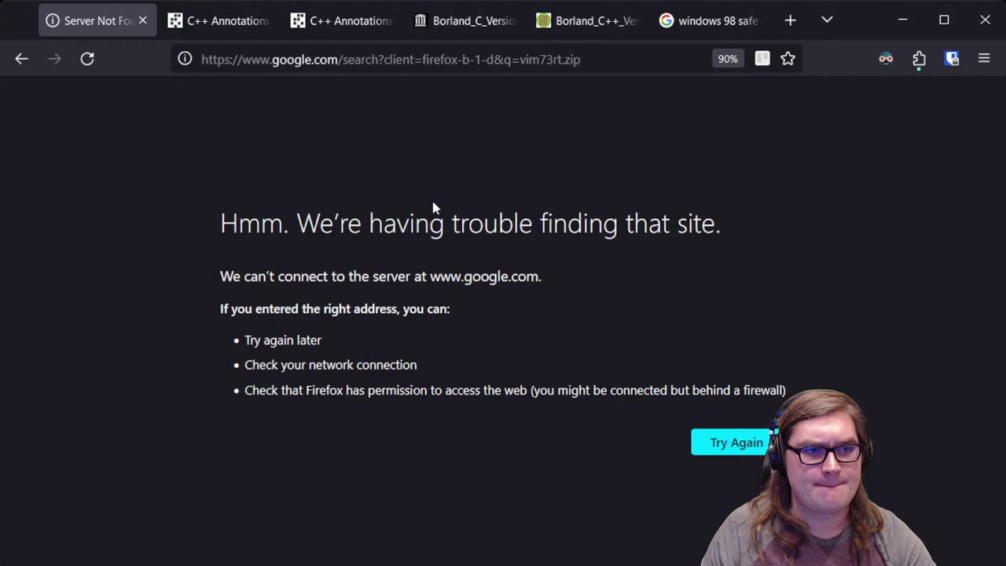
pyautogui.click(88, 61)
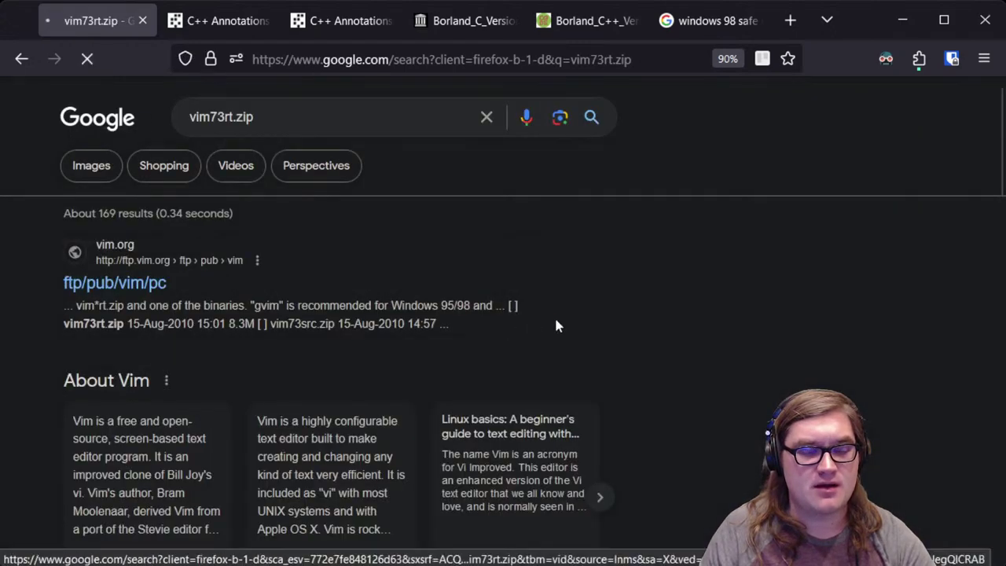
pyautogui.scroll(-1, 751, 303)
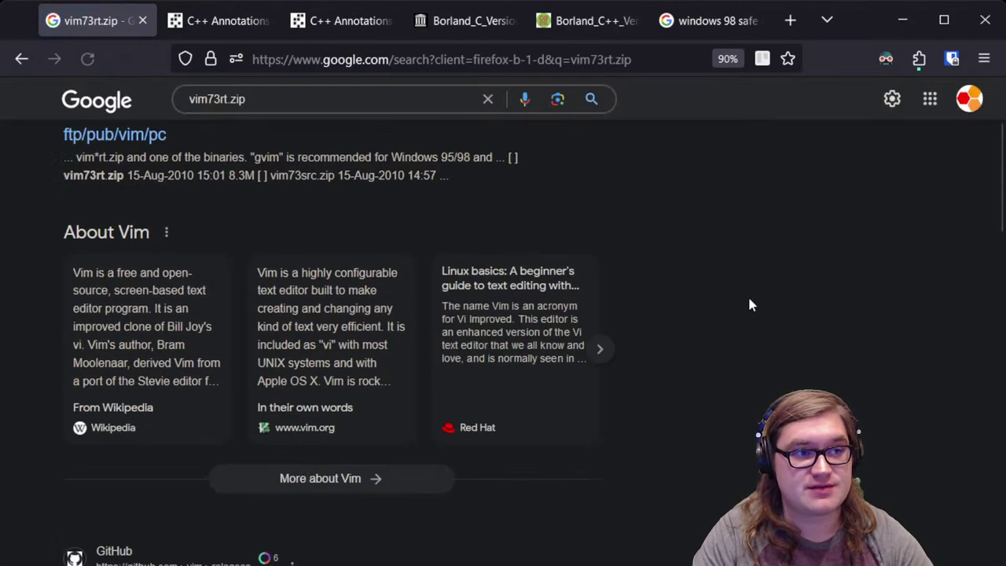
pyautogui.press('f')
pyautogui.press('s')
pyautogui.press('l')
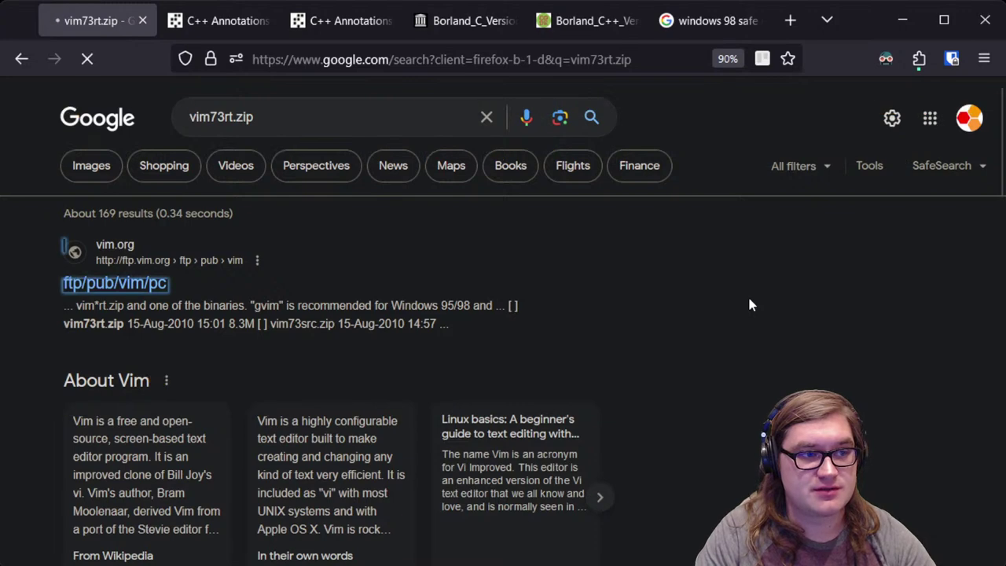
# Step: Find vim73rt.zip in the ftp.vim.org PC directory listing and start downloading it
pyautogui.scroll(-5, 751, 305)
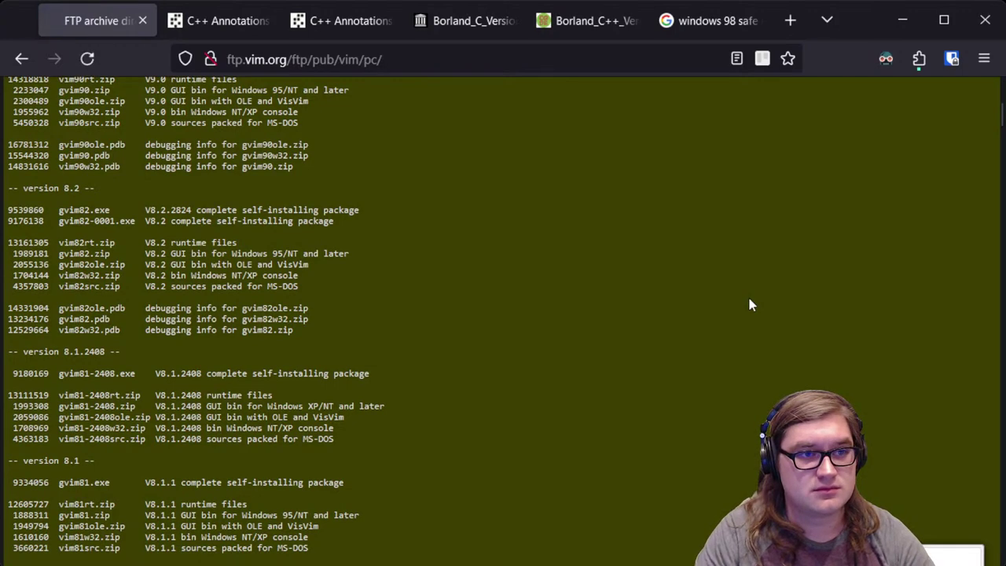
pyautogui.write('gvim74')
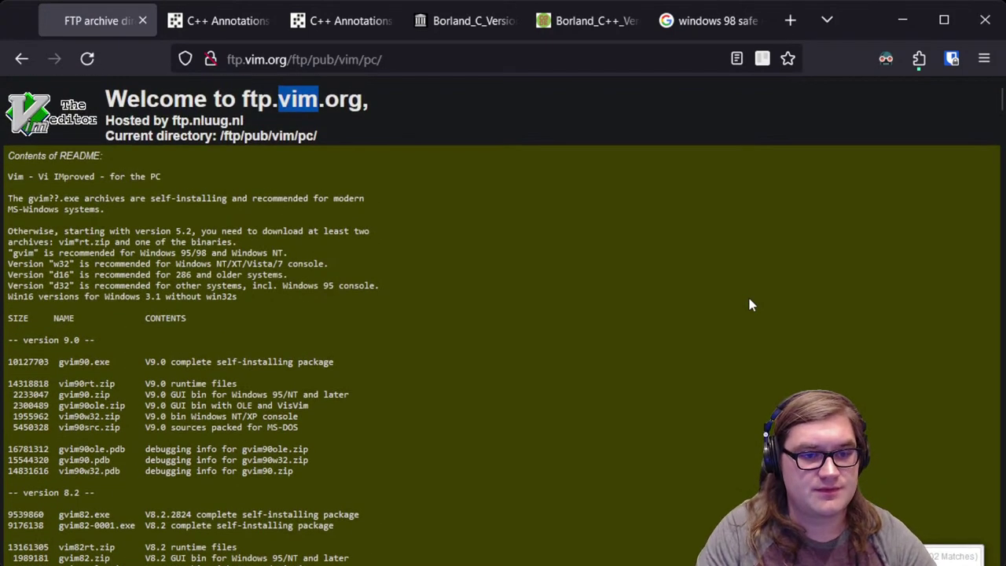
pyautogui.hotkey('ctrl', 'a')
pyautogui.write('vim73rt')
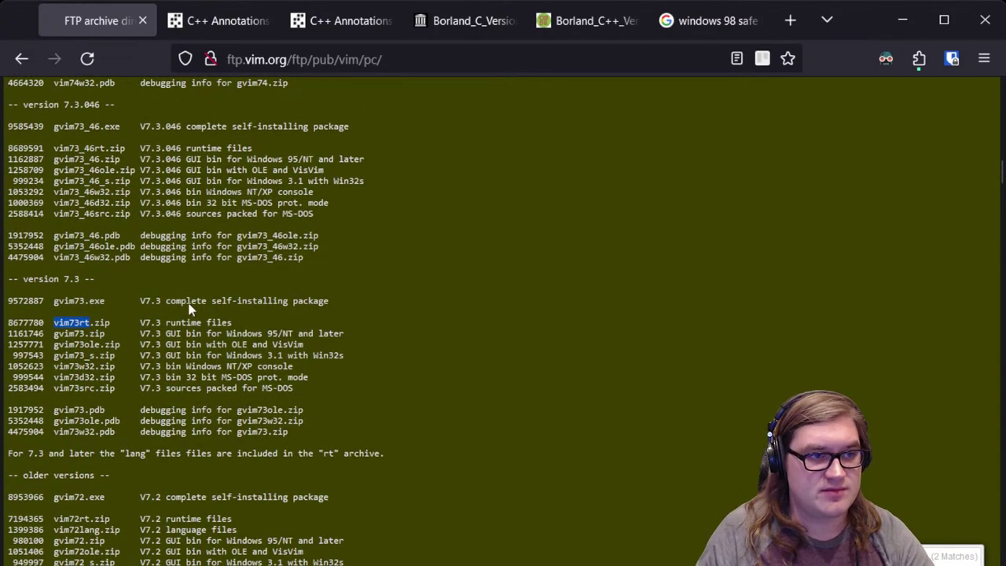
pyautogui.doubleClick(105, 322)
pyautogui.click(108, 317)
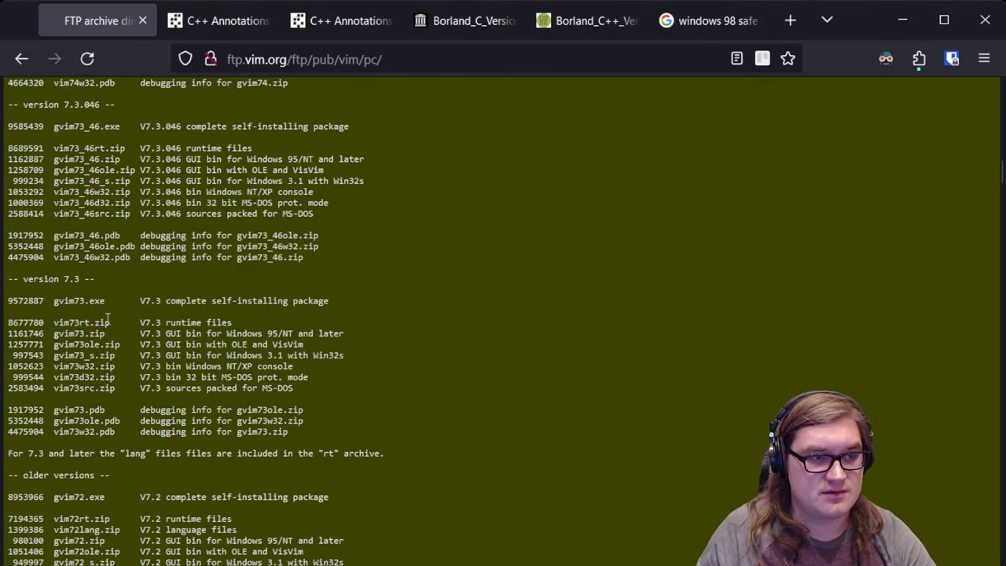
pyautogui.write('vim73rt')
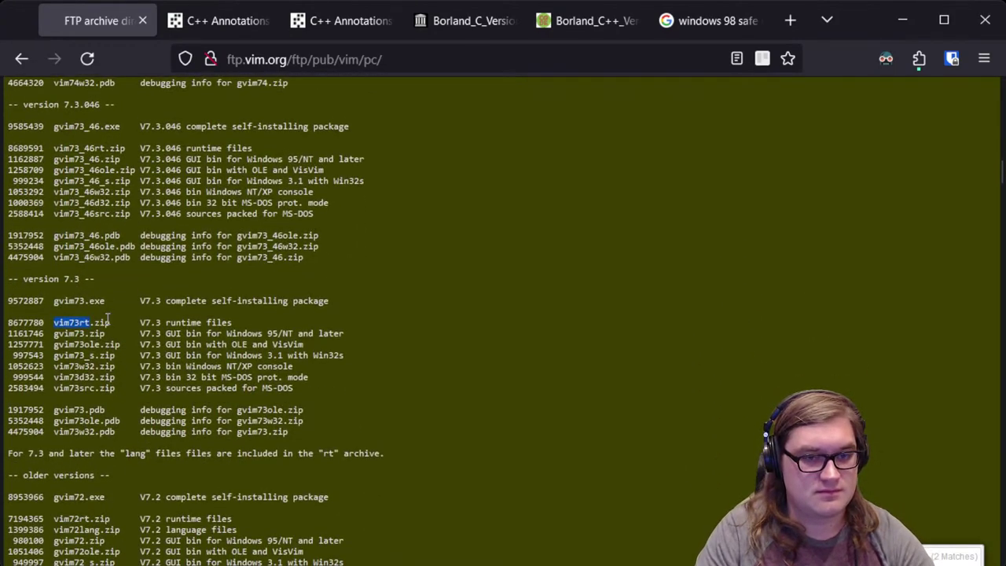
pyautogui.press('Return')
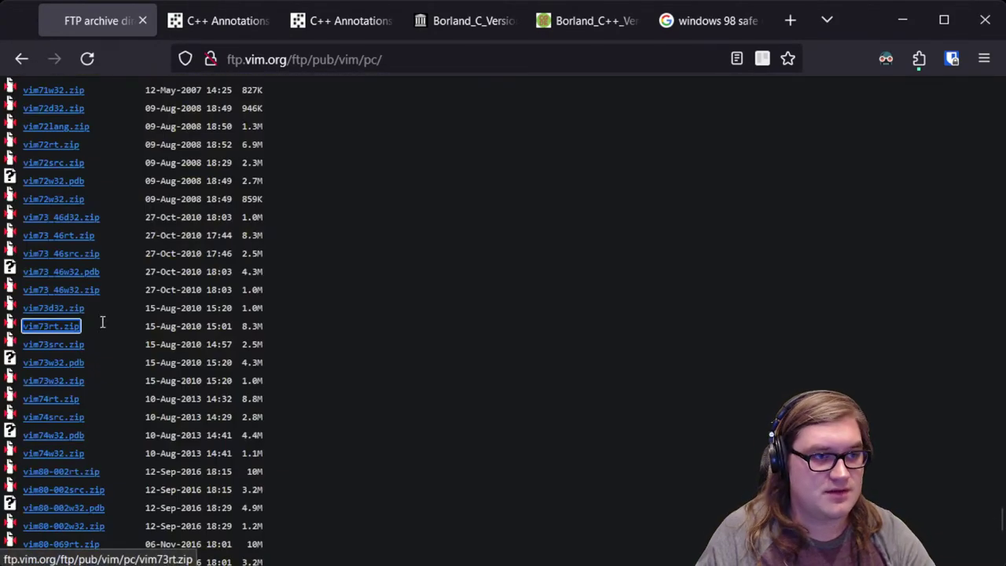
pyautogui.click(49, 327)
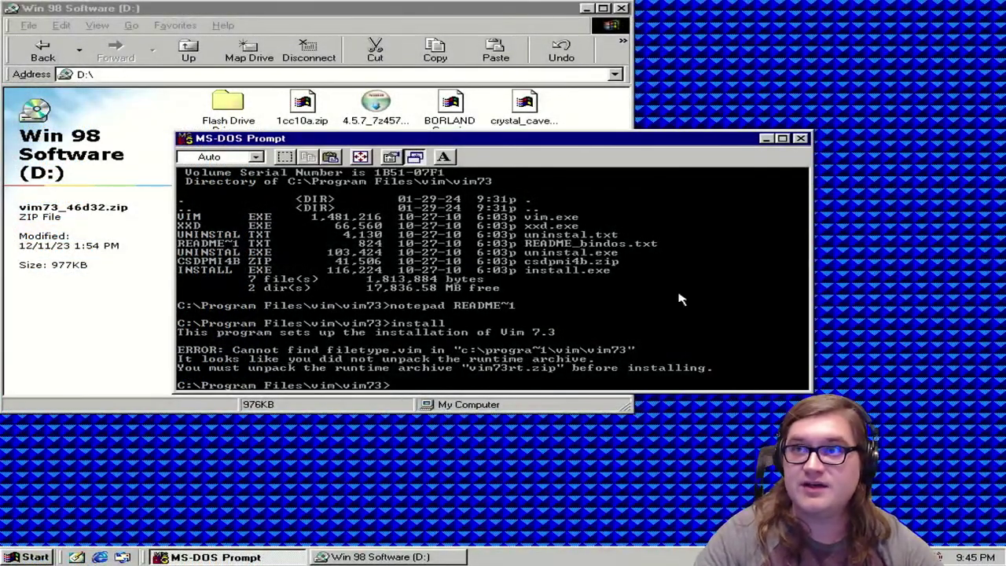
# Step: Switch to the Windows 98 machine, stop the General UDisk E: USB device for safe removal and close the eject dialog
pyautogui.click(903, 556)
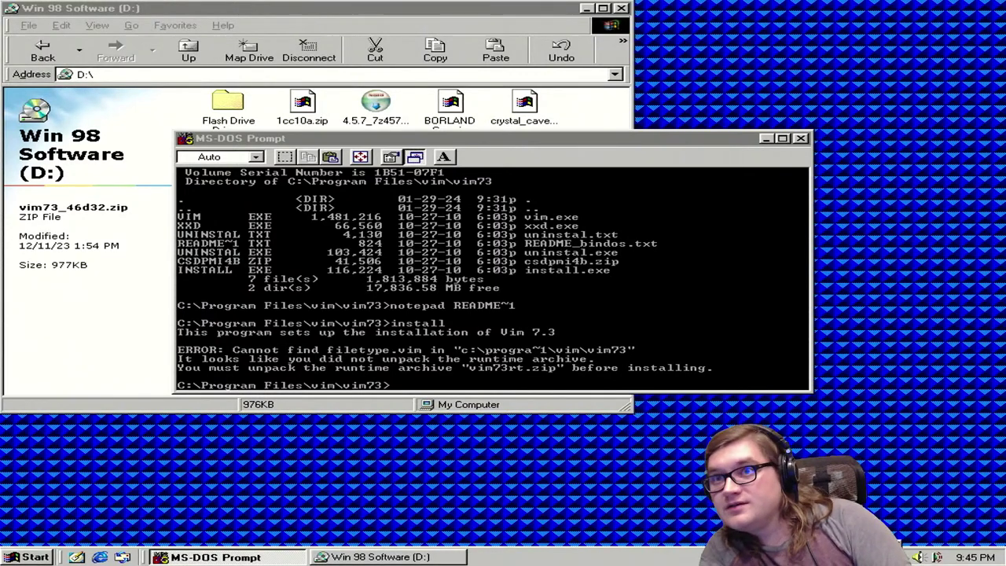
pyautogui.doubleClick(917, 556)
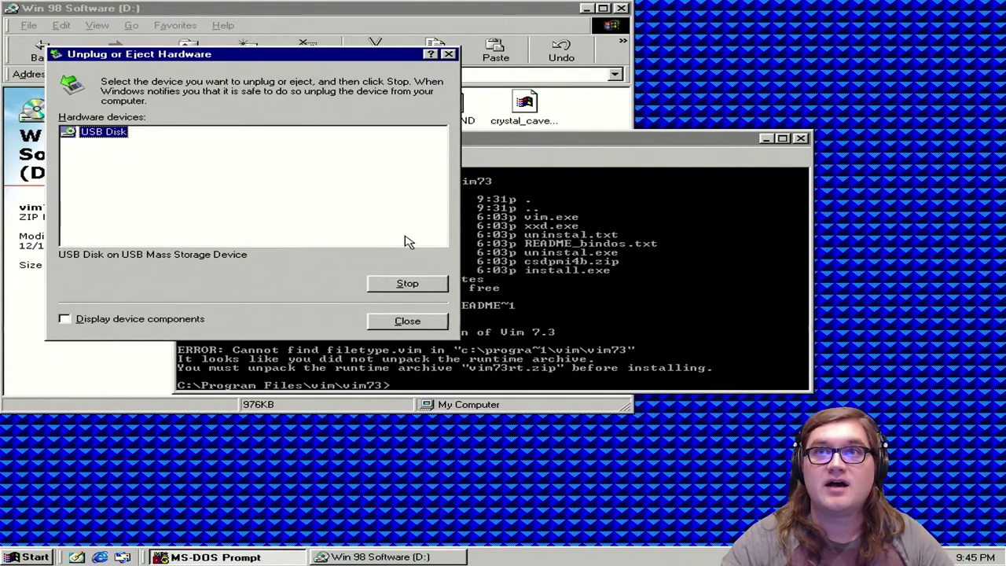
pyautogui.click(408, 283)
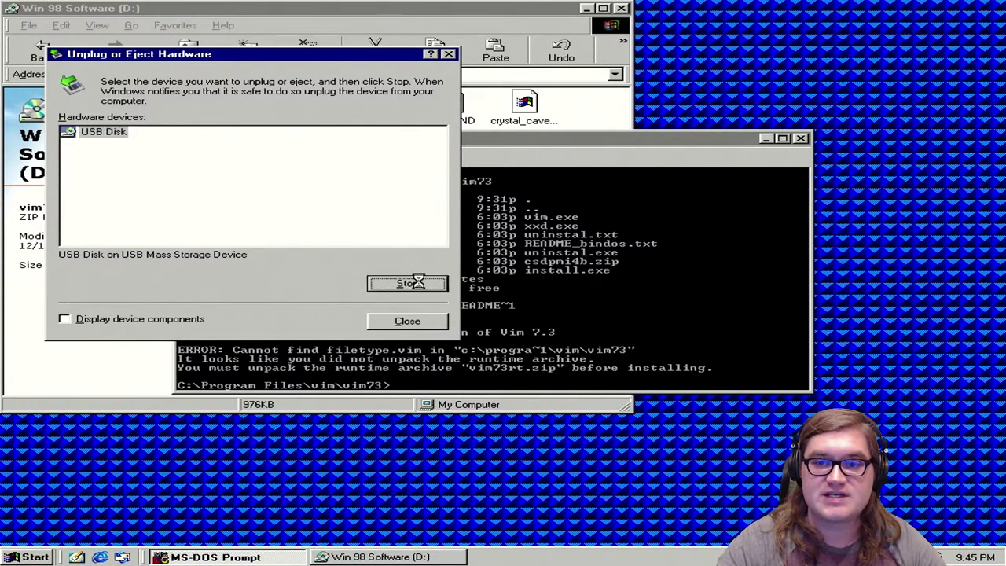
pyautogui.click(169, 167)
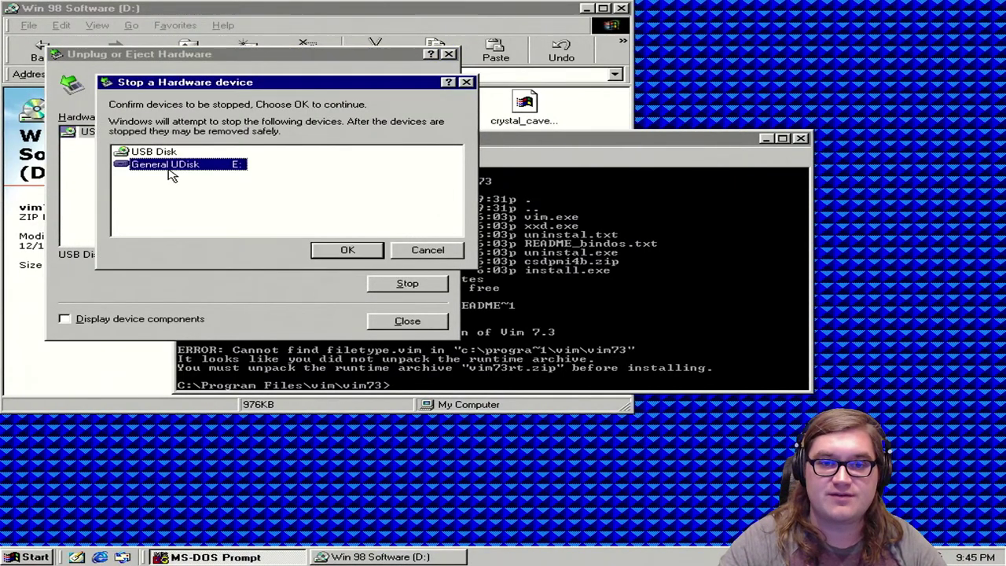
pyautogui.click(323, 251)
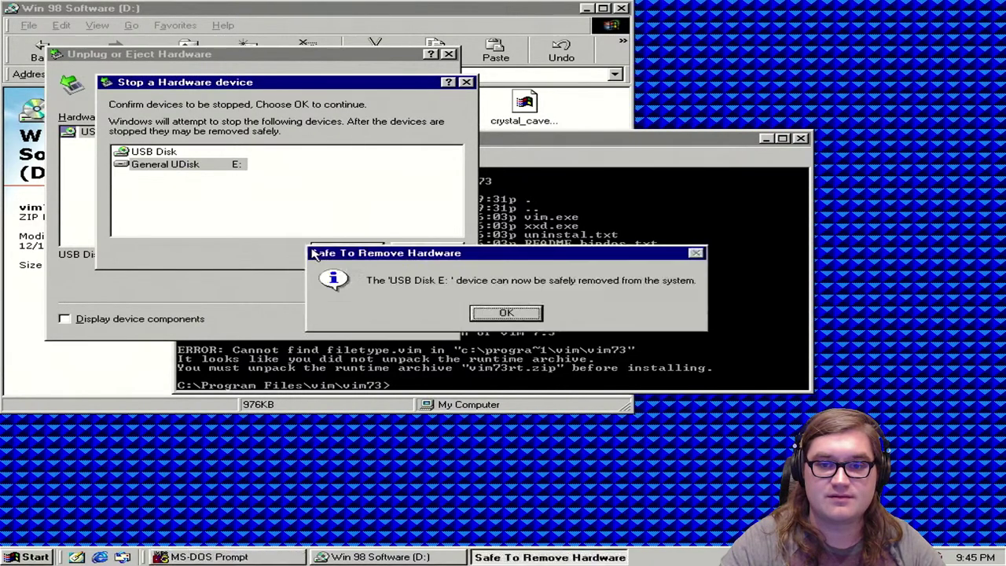
pyautogui.click(507, 314)
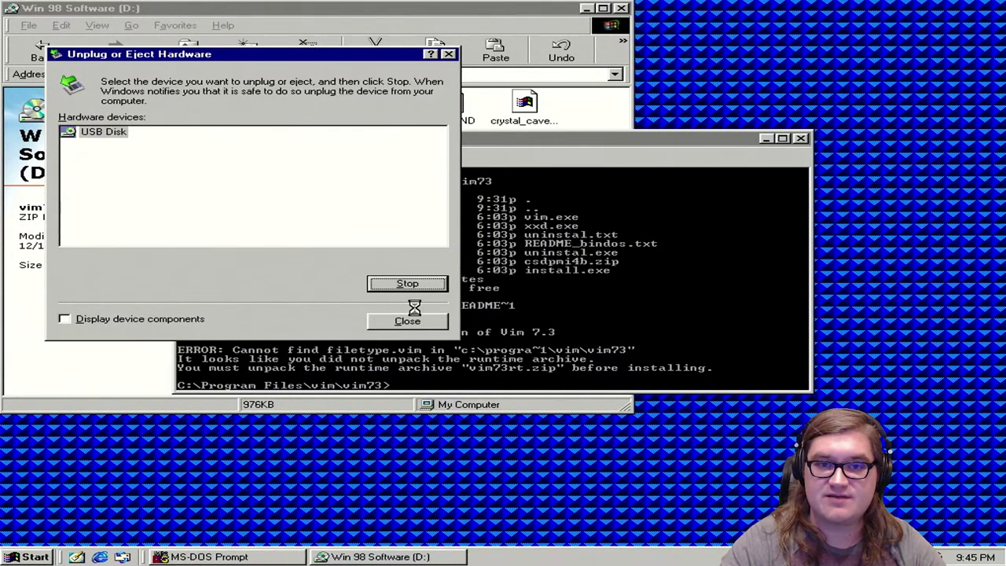
pyautogui.click(407, 321)
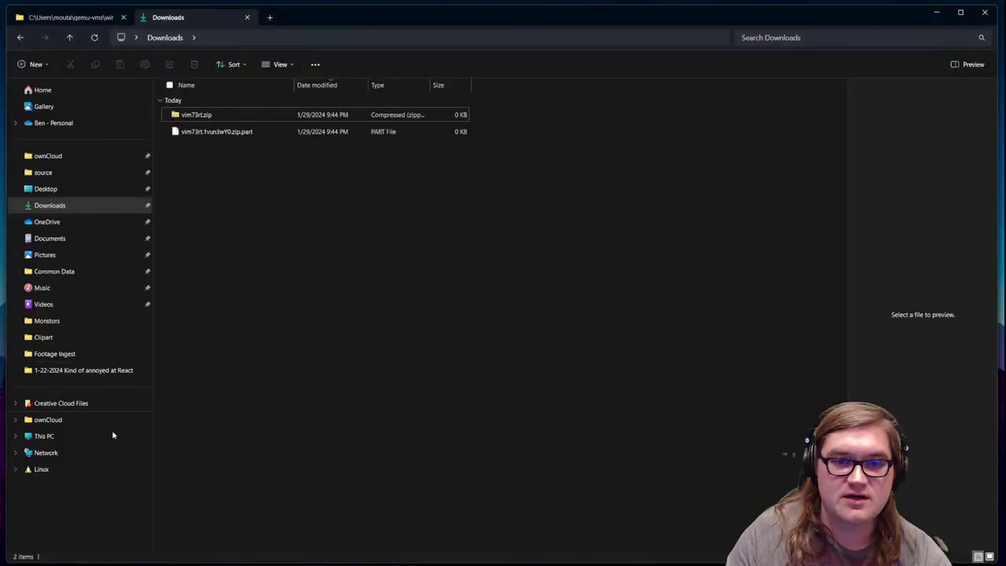
pyautogui.click(214, 120)
pyautogui.rightClick(216, 122)
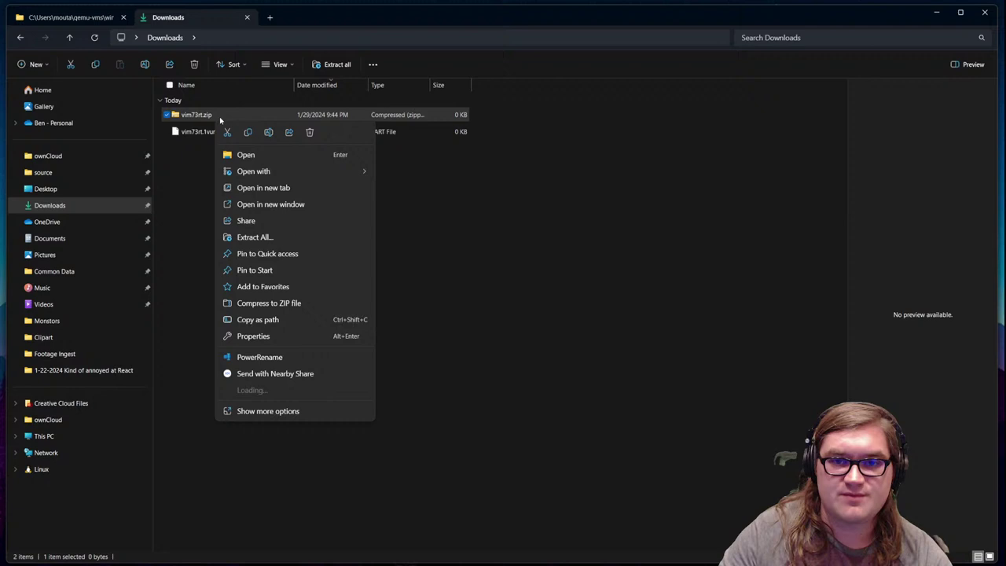
pyautogui.click(555, 386)
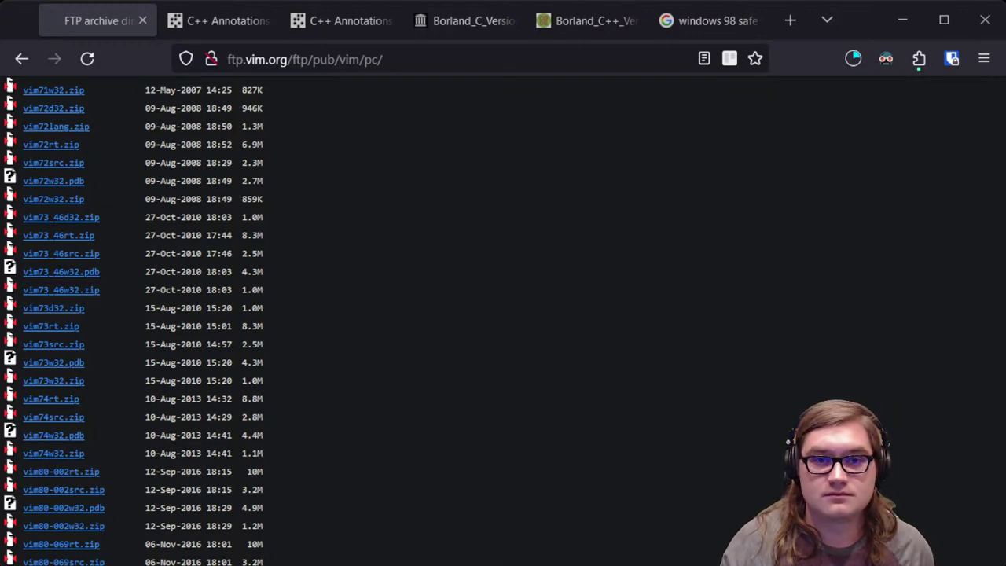
# Step: Check the progress of the vim73rt.zip download in Firefox's download library, closing the library window when done
pyautogui.hotkey('ctrl', 'shift', 'y')
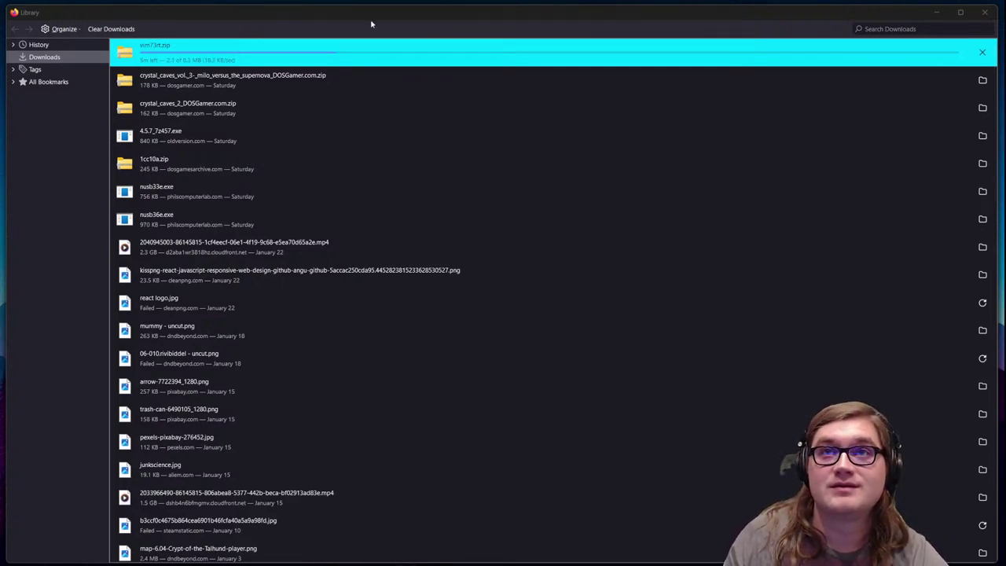
pyautogui.scroll(-2, 296, 113)
pyautogui.scroll(2, 268, 157)
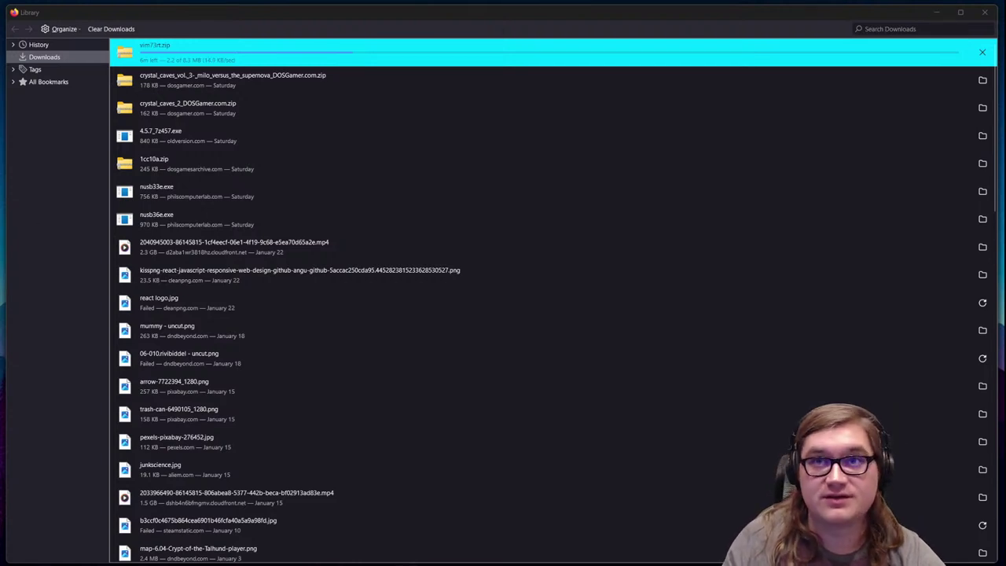
pyautogui.hotkey('alt', 'F4')
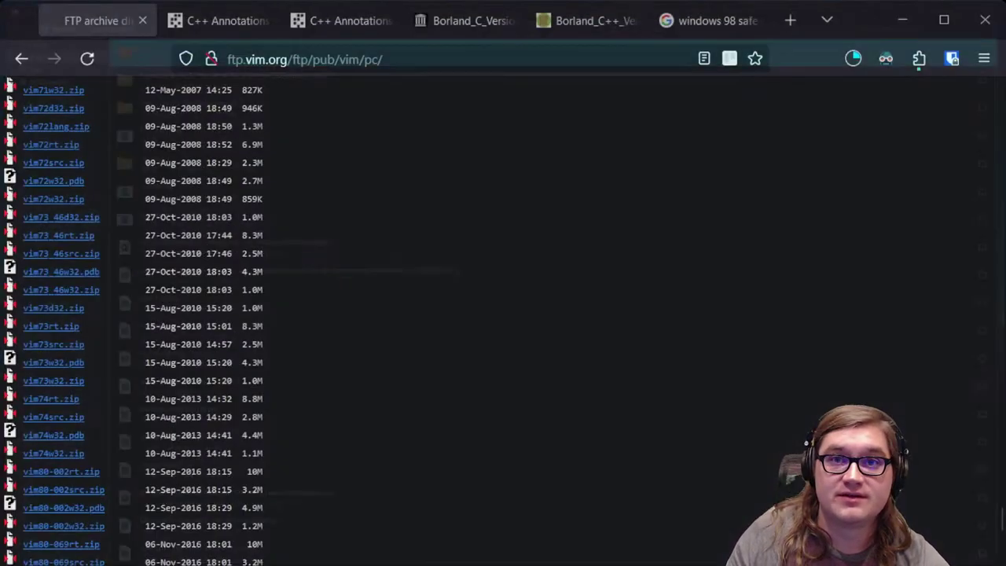
# Step: Return to the Google results for vim73rt.zip and open the Princeton University mirror Index of /pub/vim/pc
pyautogui.click(21, 58)
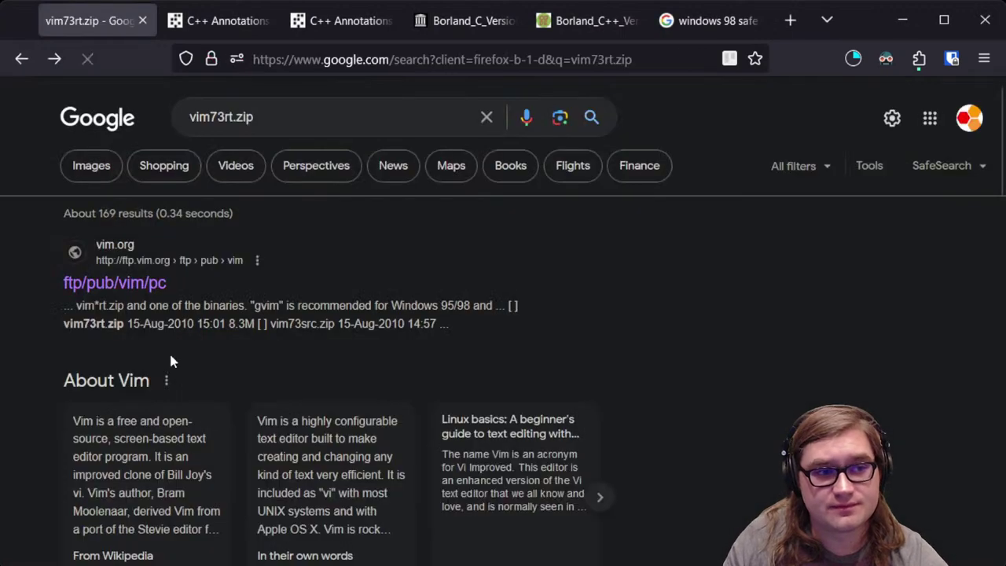
pyautogui.scroll(-5, 335, 342)
pyautogui.scroll(-2, 334, 348)
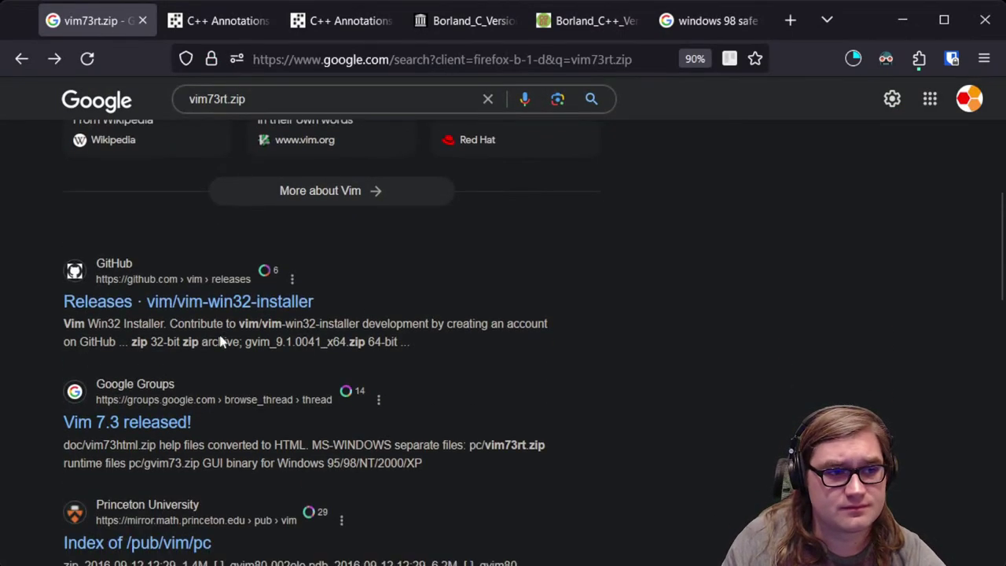
pyautogui.scroll(-2, 275, 368)
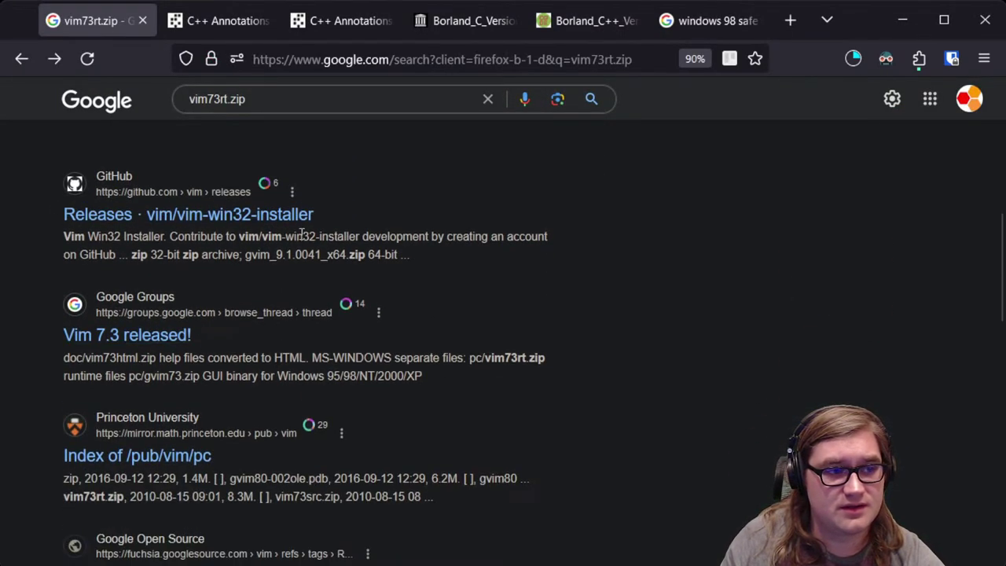
pyautogui.scroll(-1, 259, 263)
pyautogui.scroll(-5, 253, 268)
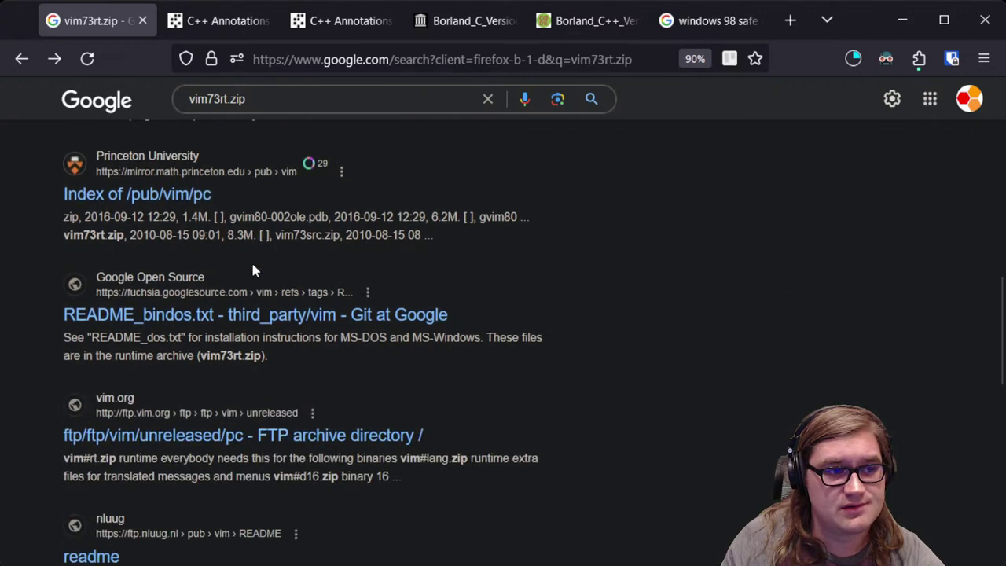
pyautogui.scroll(2, 253, 268)
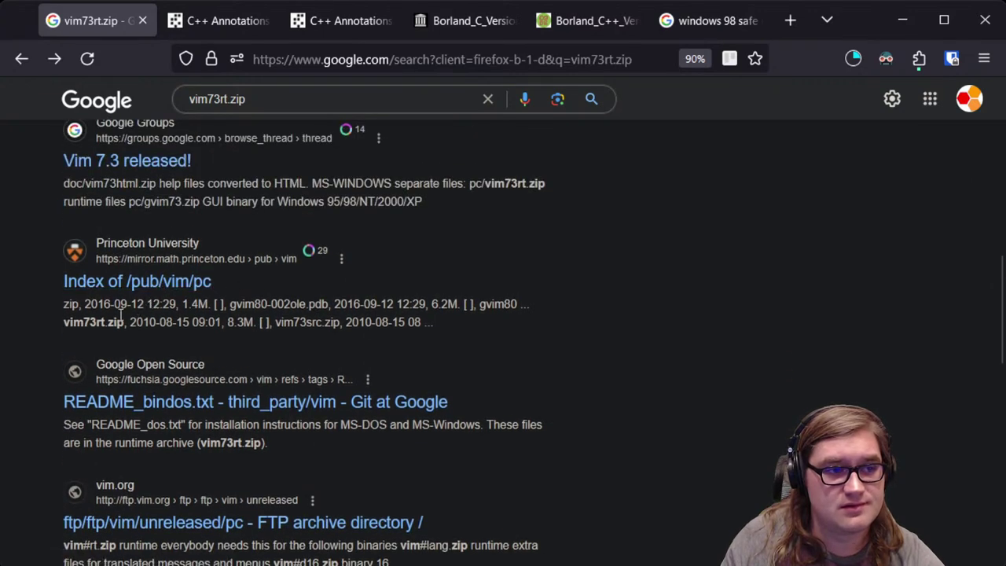
pyautogui.click(122, 287)
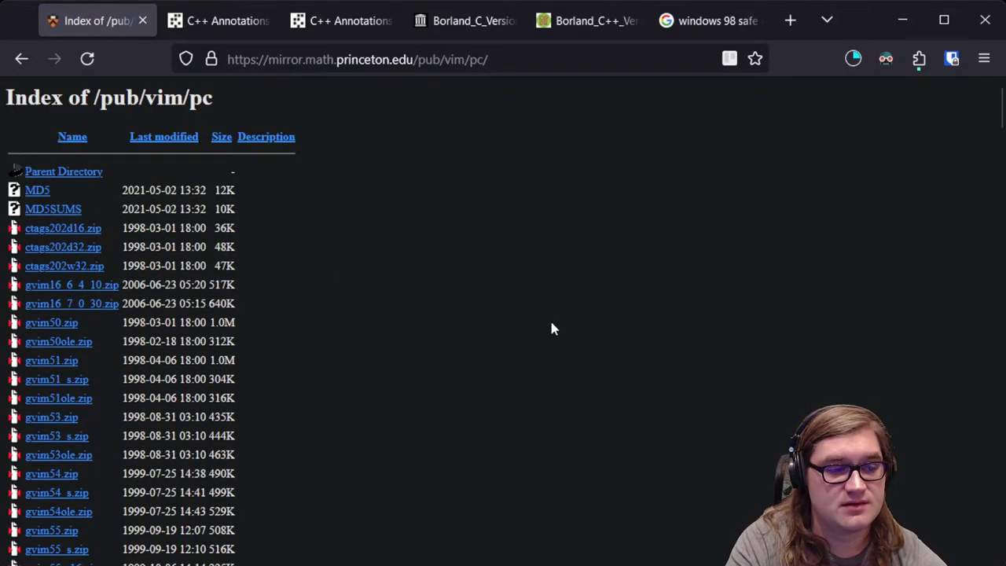
# Step: Find and download vim73rt.zip from the Princeton mirror, and cancel the earlier vim.org download of the same file
pyautogui.press('Tab')
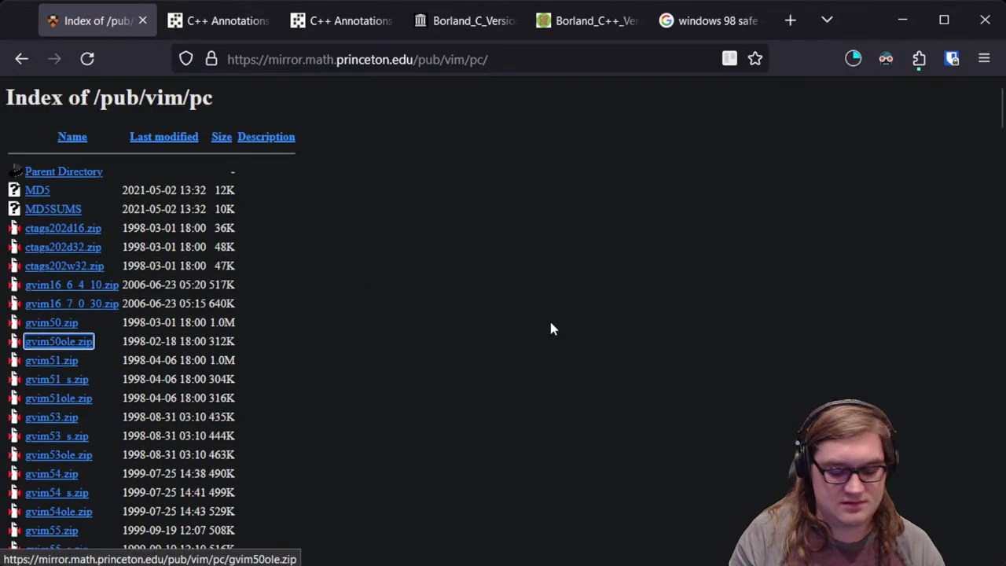
pyautogui.press('/')
pyautogui.write('vim')
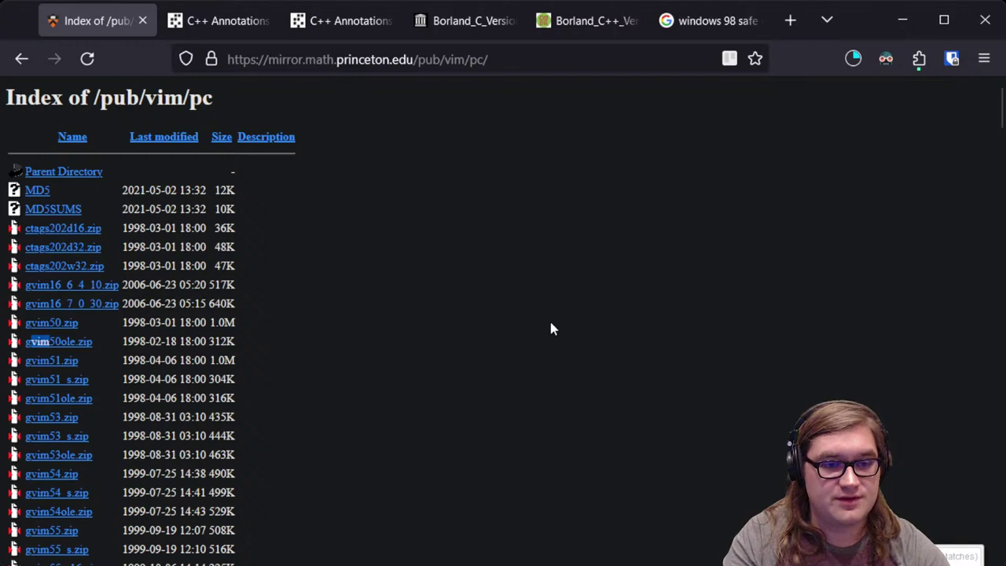
pyautogui.write('73rt')
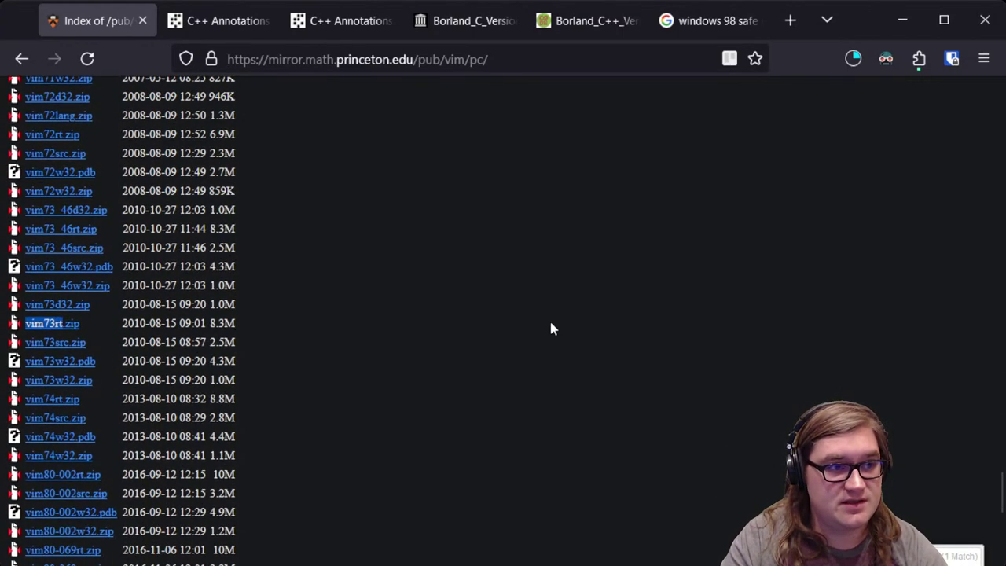
pyautogui.press('Escape')
pyautogui.click(74, 324)
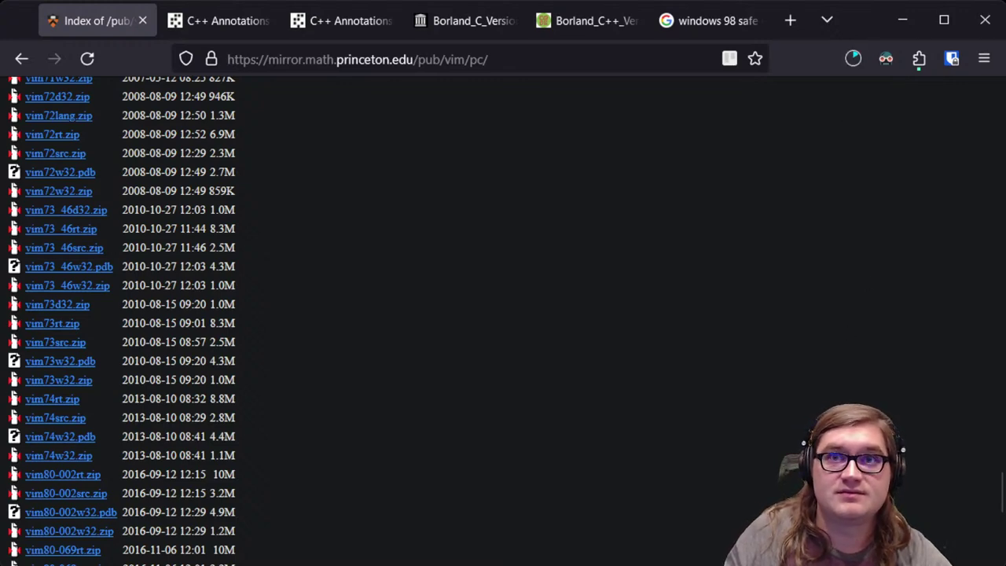
pyautogui.hotkey('ctrl', 'shift', 'y')
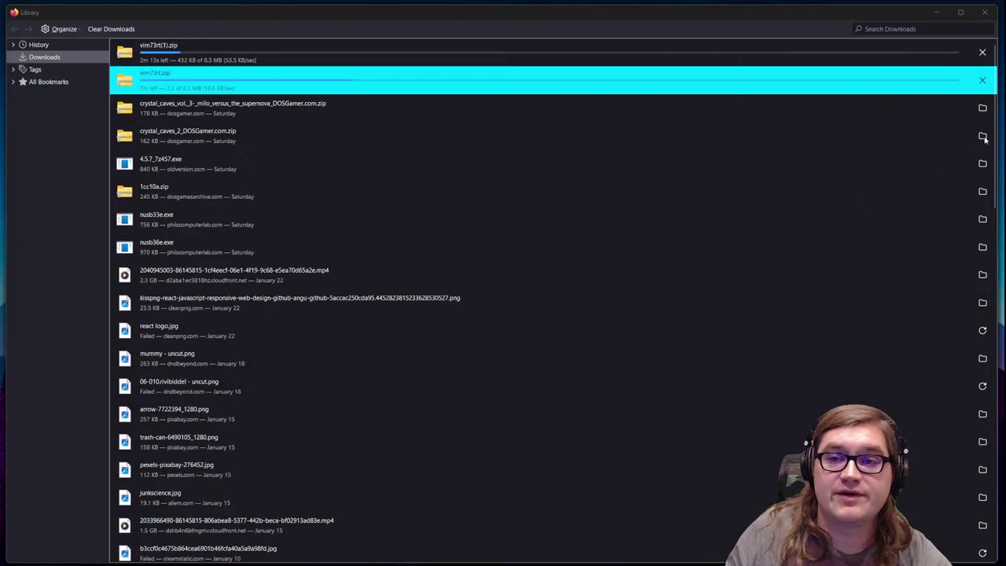
pyautogui.click(983, 80)
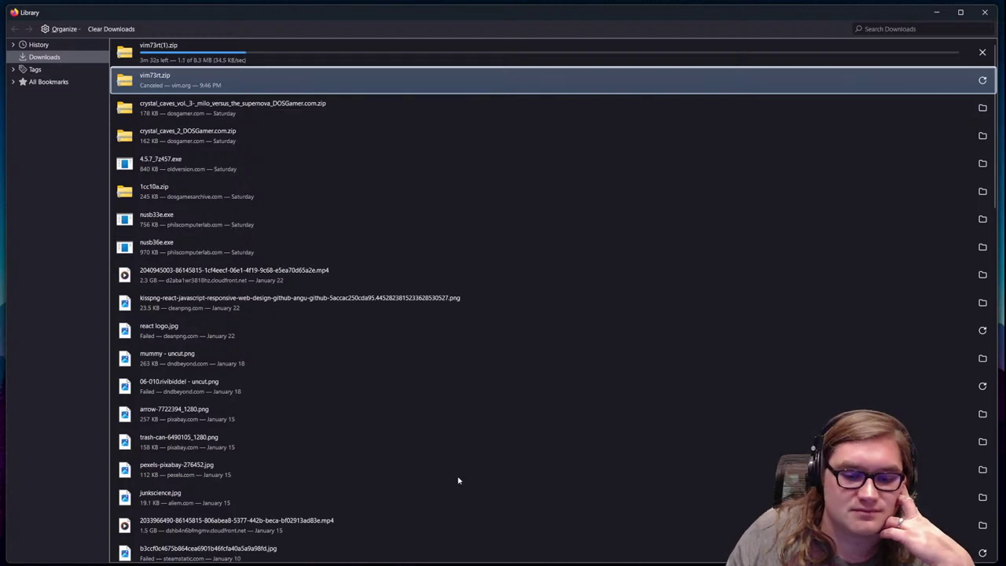
# Step: Switch to File Explorer and check the Downloads folder for the new vim73rt archive
pyautogui.hotkey('alt', 'Tab')
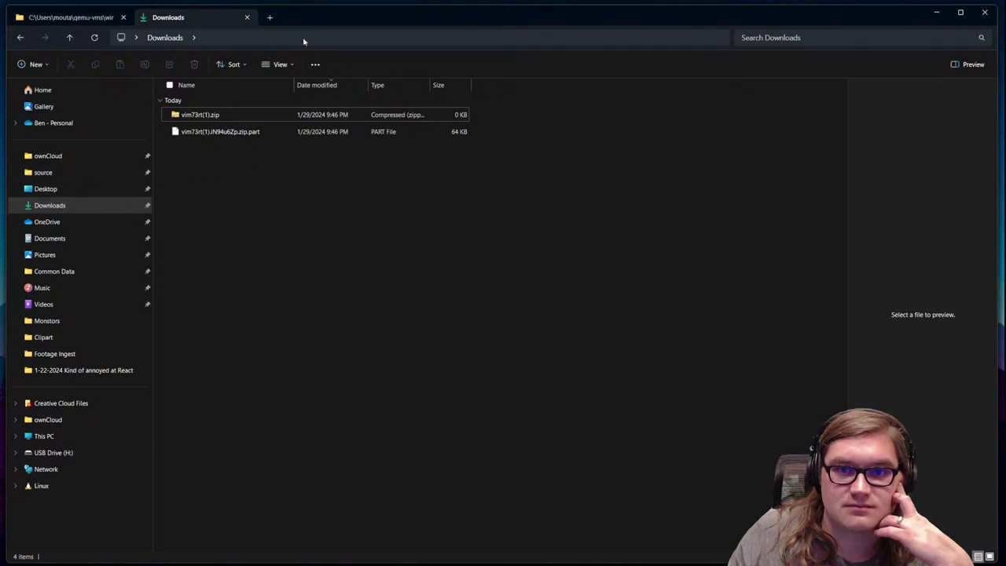
pyautogui.moveTo(321, 31); pyautogui.dragTo(319, 177)
pyautogui.doubleClick(320, 176)
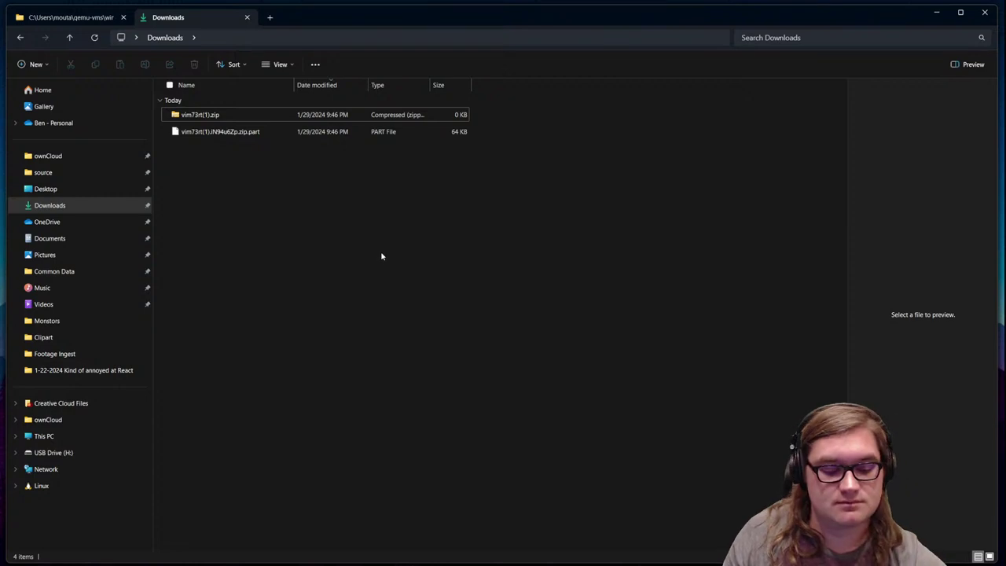
# Step: Switch to Firefox and look through the open C++ Annotations, Borland manual and Google search tabs
pyautogui.hotkey('alt', 'Tab')
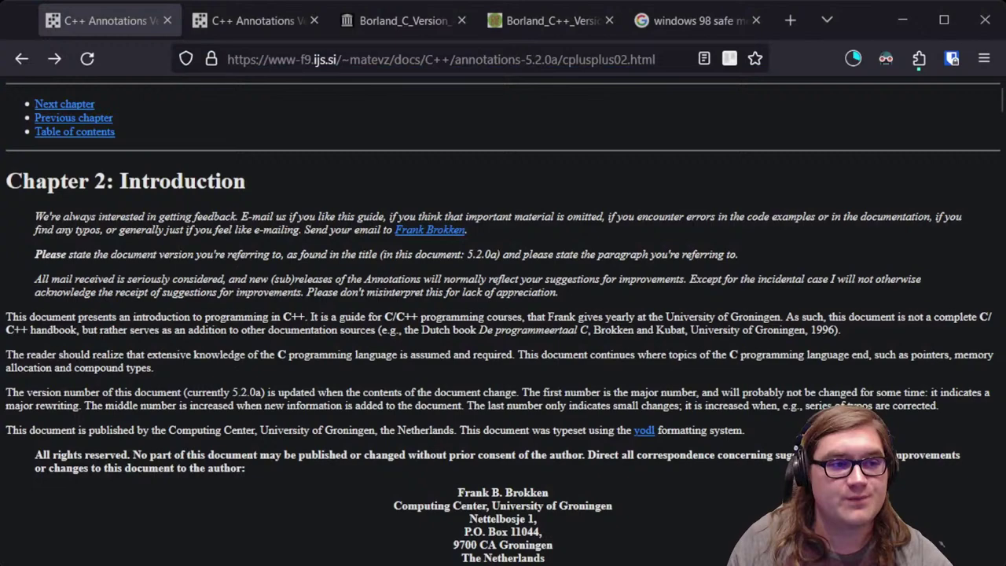
pyautogui.scroll(-4, 503, 321)
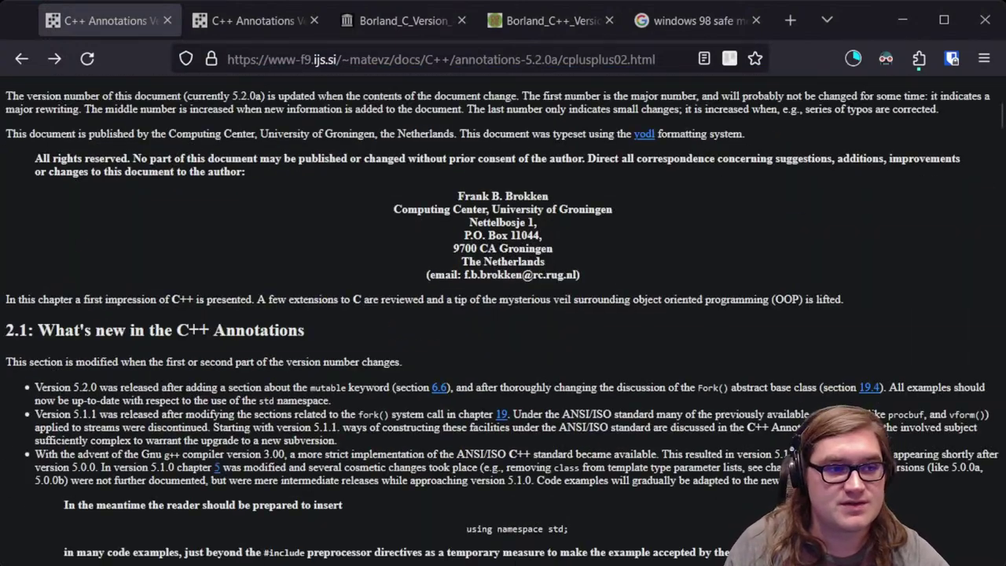
pyautogui.scroll(4, 503, 320)
pyautogui.click(401, 22)
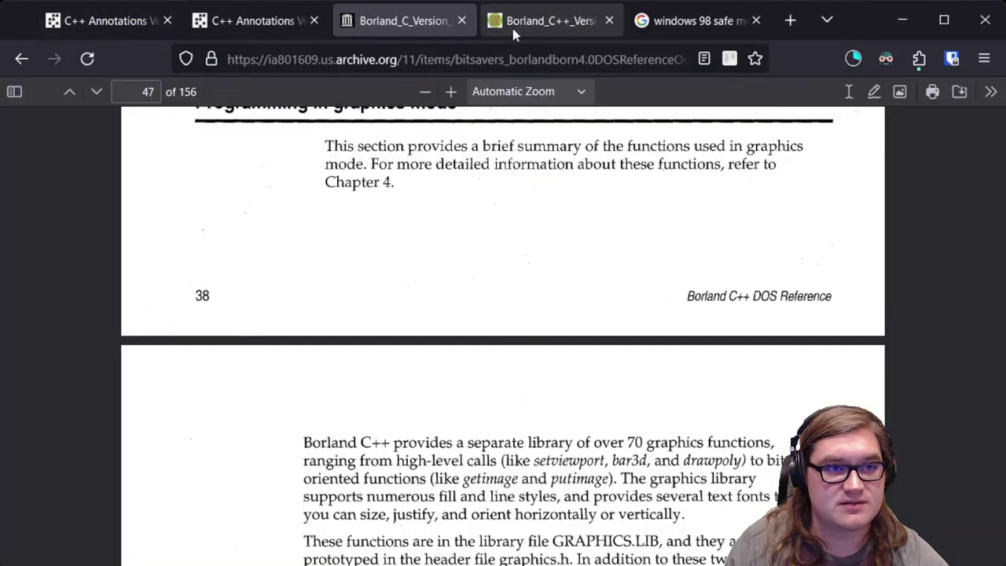
pyautogui.click(517, 27)
pyautogui.click(368, 32)
pyautogui.click(258, 29)
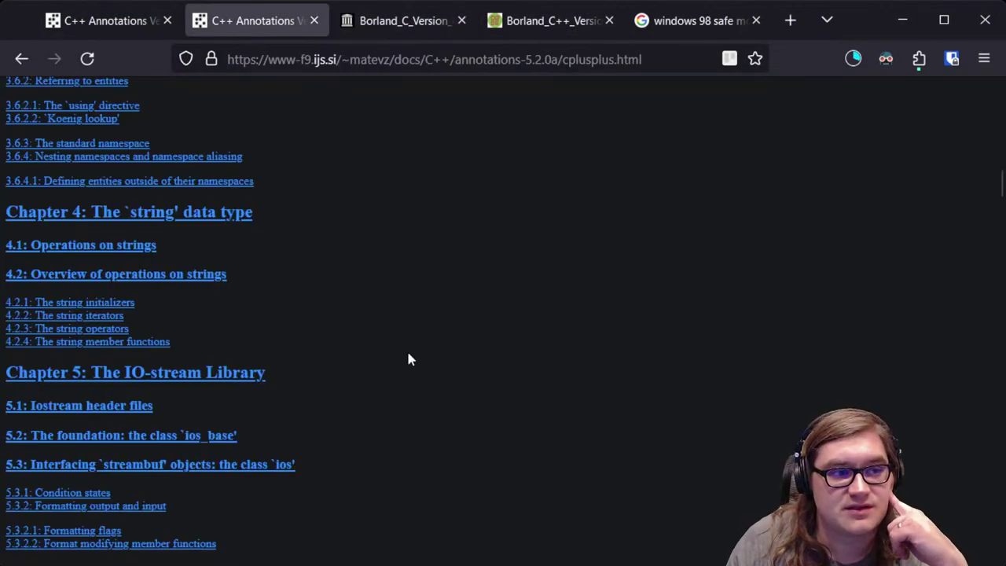
pyautogui.scroll(5, 406, 349)
pyautogui.click(542, 32)
pyautogui.click(702, 21)
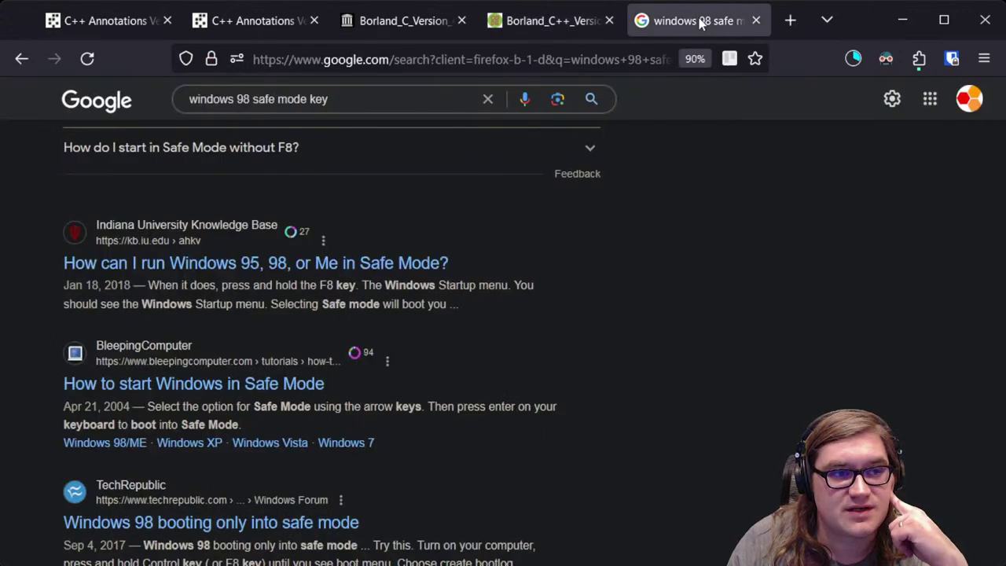
# Step: Close the duplicate C++ Annotations tab that shows the table of contents
pyautogui.click(164, 26)
pyautogui.click(220, 32)
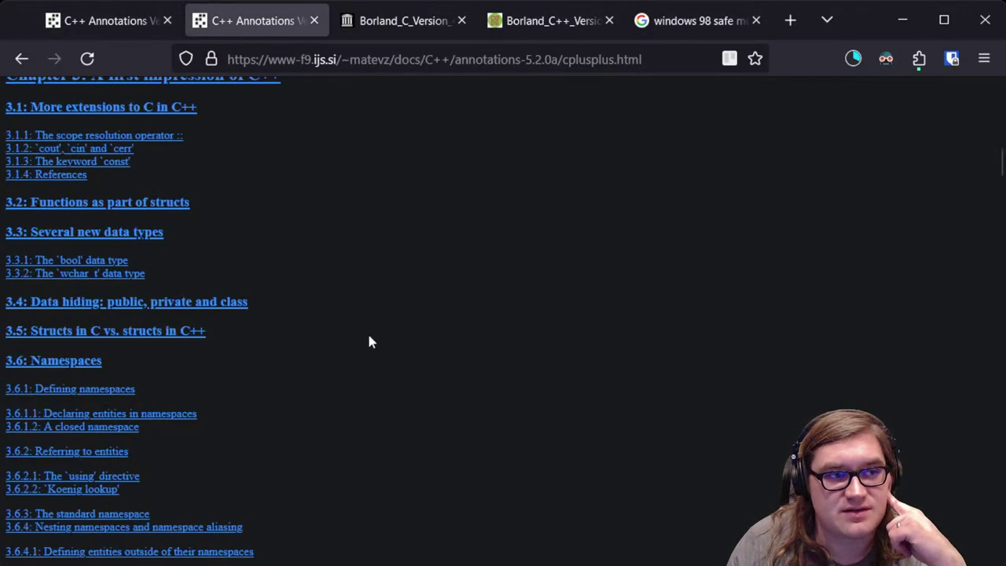
pyautogui.scroll(10, 265, 245)
pyautogui.click(314, 21)
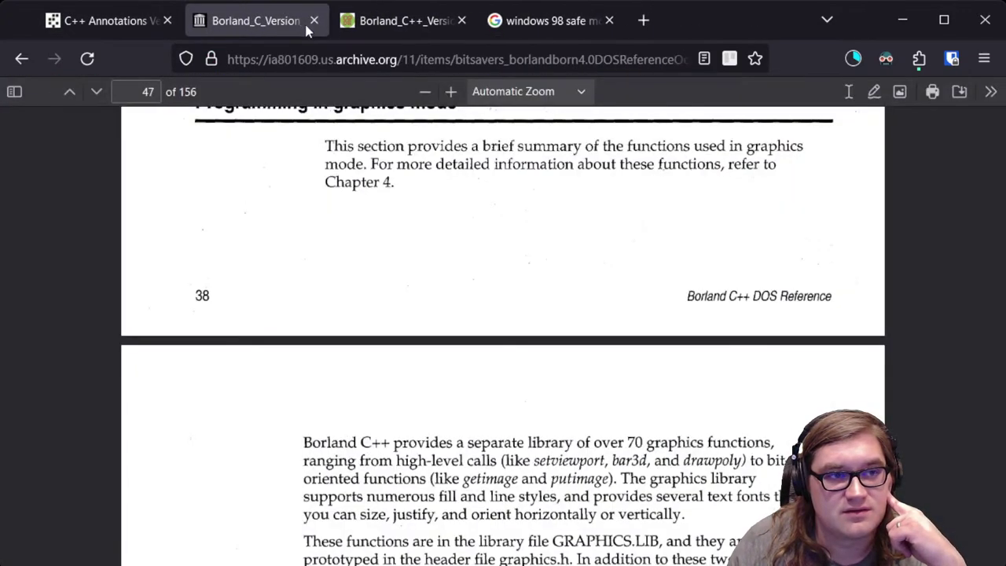
# Step: Go through the Google search tab's page history to theForger's Win32 API tutorial page "A Simple Window"
pyautogui.click(421, 29)
pyautogui.click(503, 30)
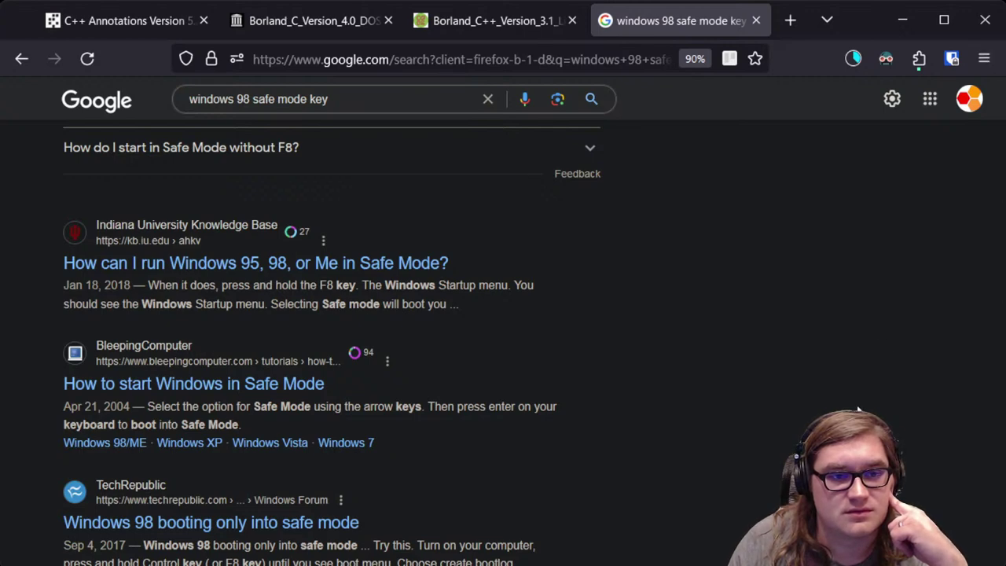
pyautogui.hotkey('alt', 'Left')
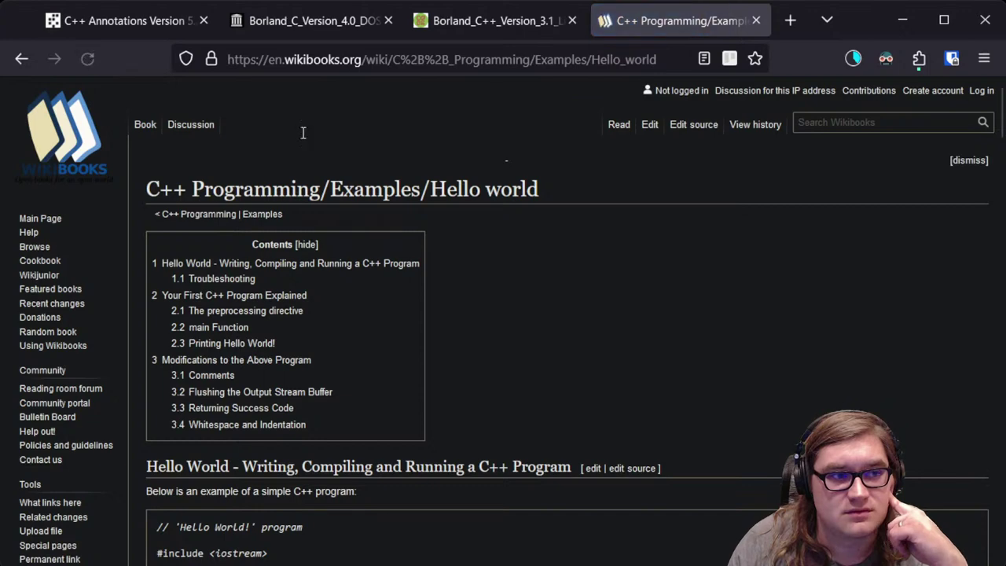
pyautogui.click(21, 59)
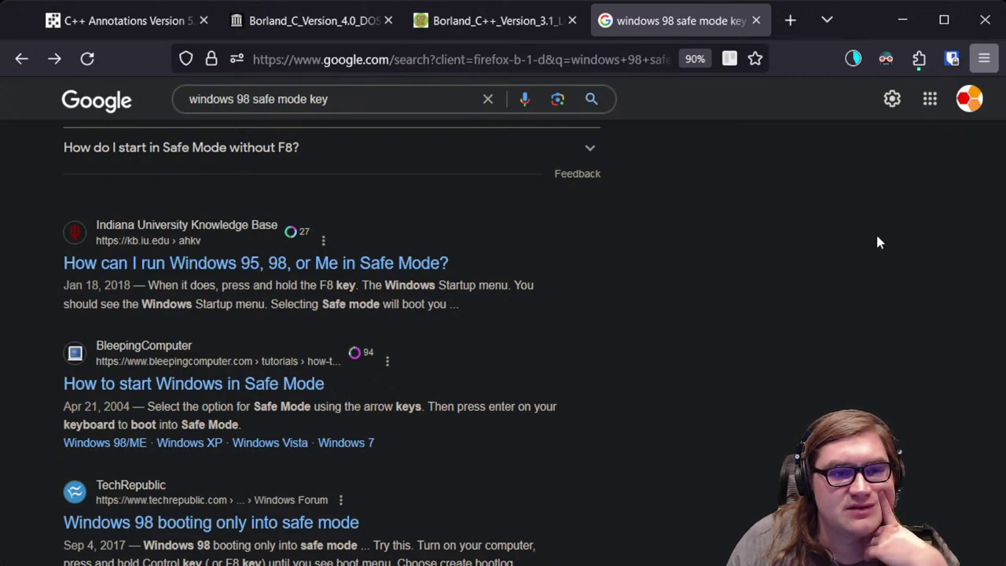
pyautogui.hotkey('alt', 'Right')
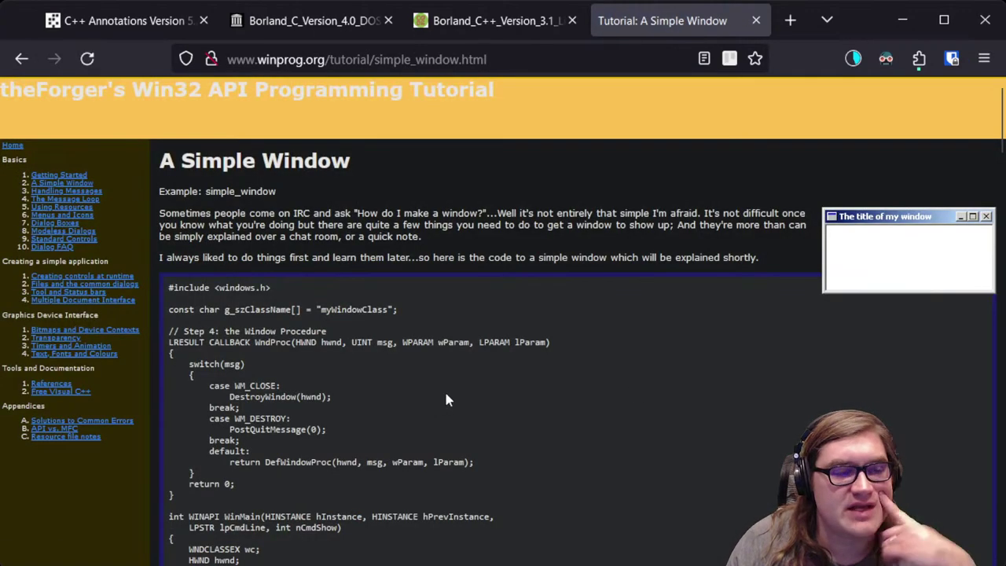
# Step: Read the tutorial's Step 1 window class registration code and the WNDCLASSEX members cbSize, style and lpfnWndProc
pyautogui.scroll(-15, 448, 397)
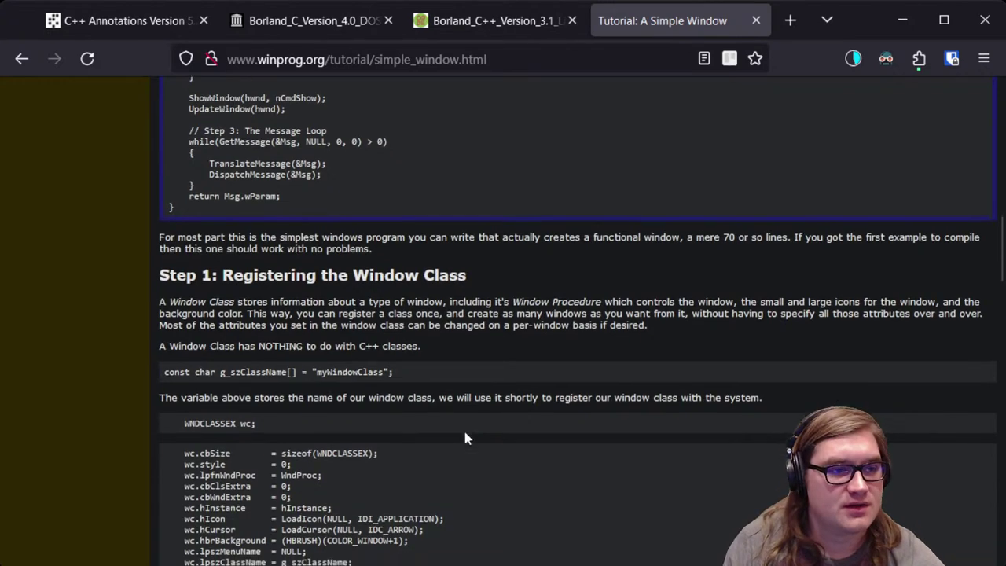
pyautogui.scroll(-5, 463, 428)
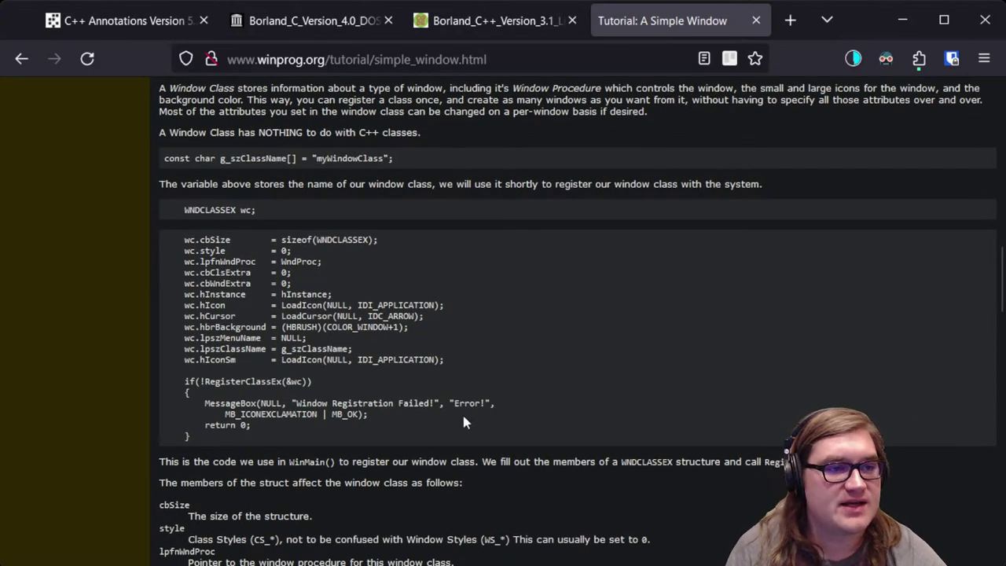
pyautogui.scroll(-7, 463, 422)
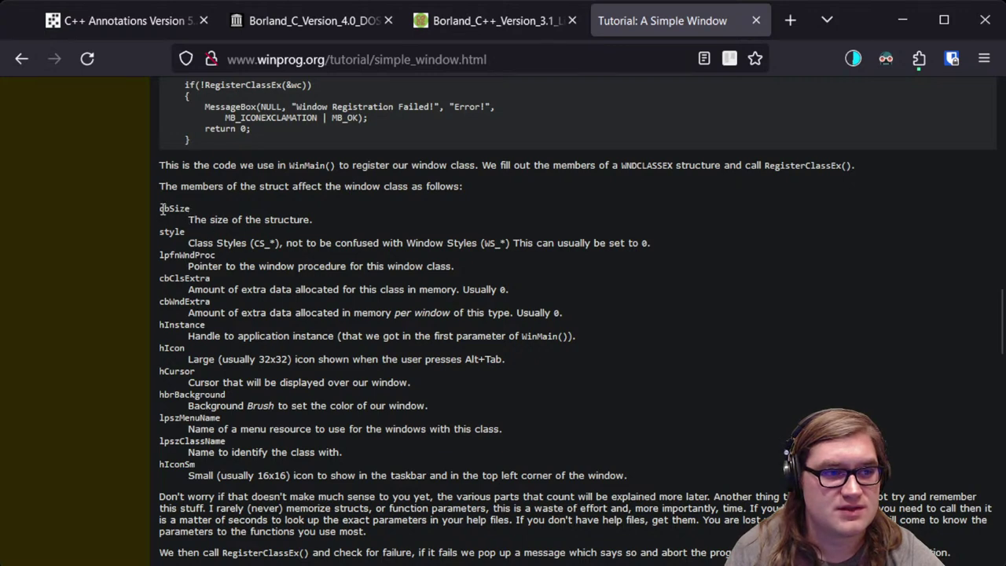
pyautogui.moveTo(162, 208); pyautogui.dragTo(314, 232)
pyautogui.click(314, 233)
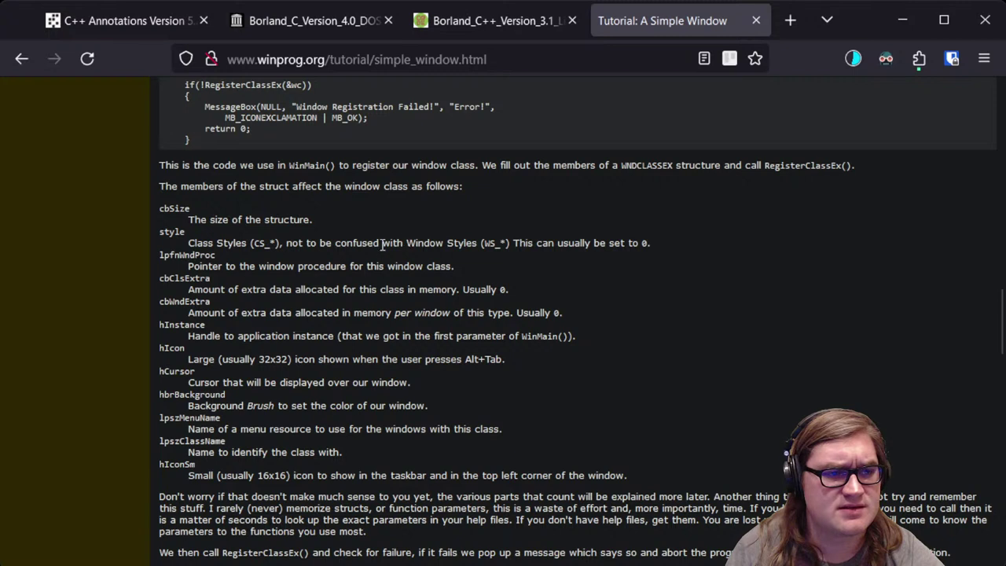
pyautogui.moveTo(458, 243); pyautogui.dragTo(590, 244)
pyautogui.click(591, 244)
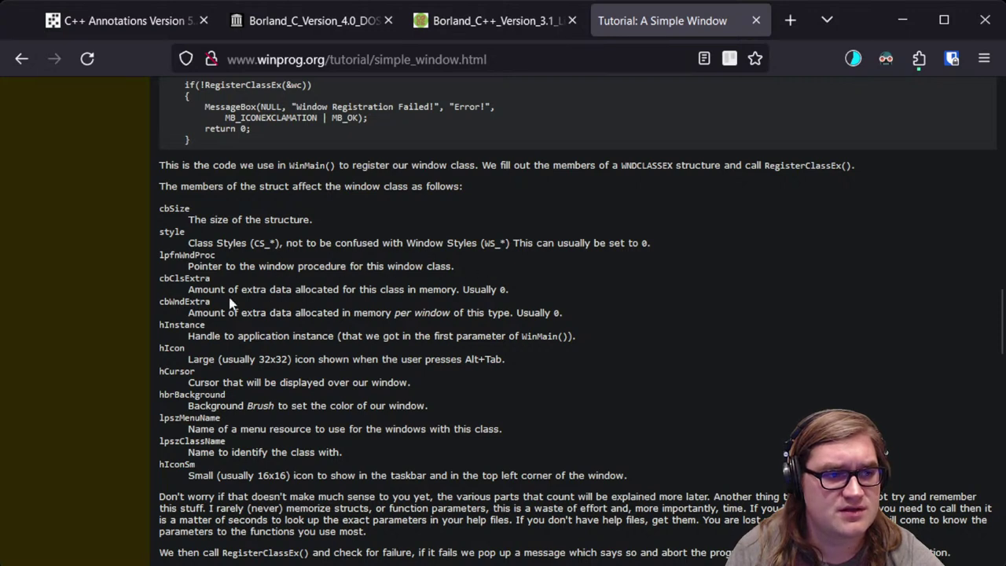
pyautogui.moveTo(315, 266); pyautogui.dragTo(428, 280)
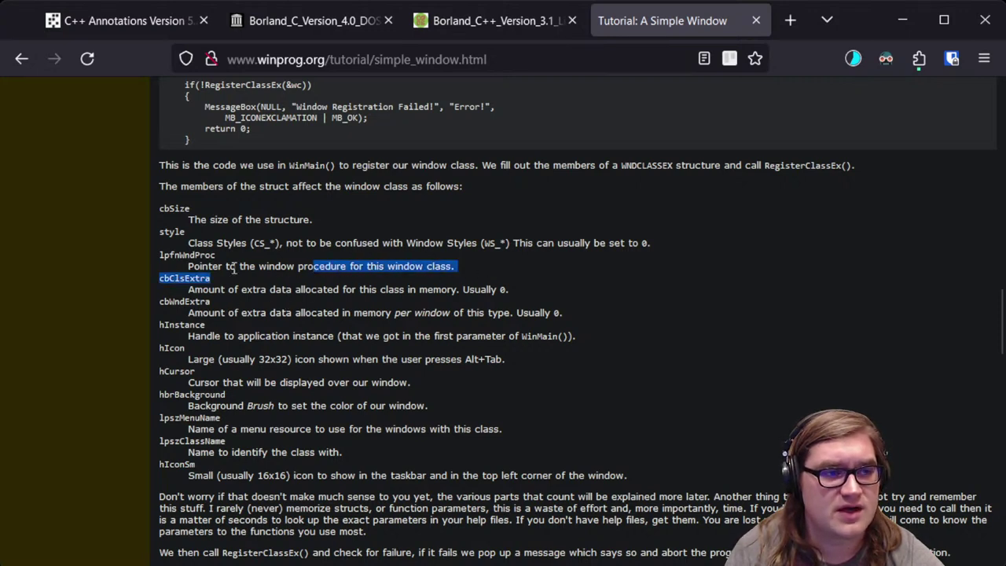
pyautogui.click(178, 254)
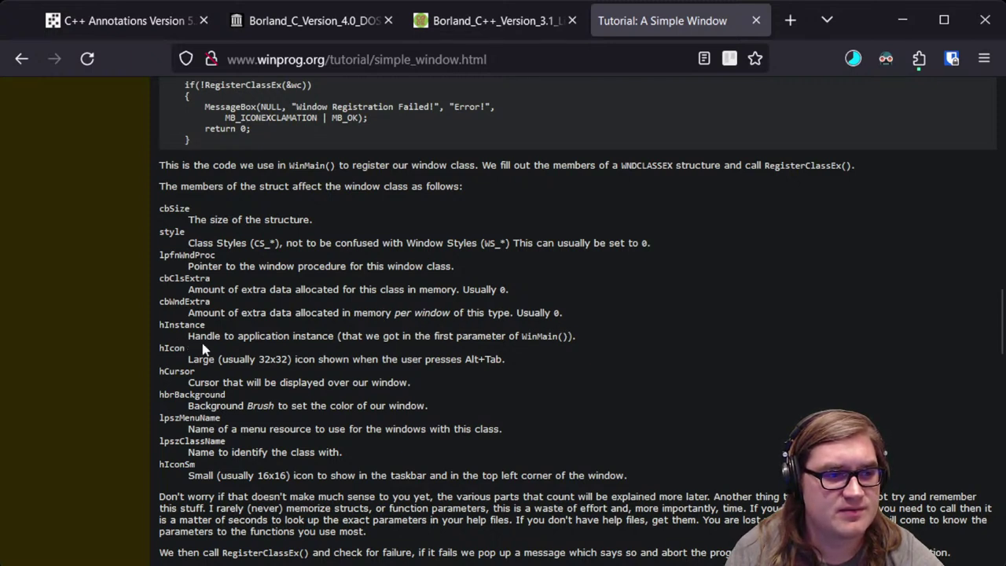
# Step: Read the descriptions of the remaining WNDCLASSEX members, from cbClsExtra through hIconSm
pyautogui.moveTo(161, 275); pyautogui.dragTo(315, 309)
pyautogui.click(312, 333)
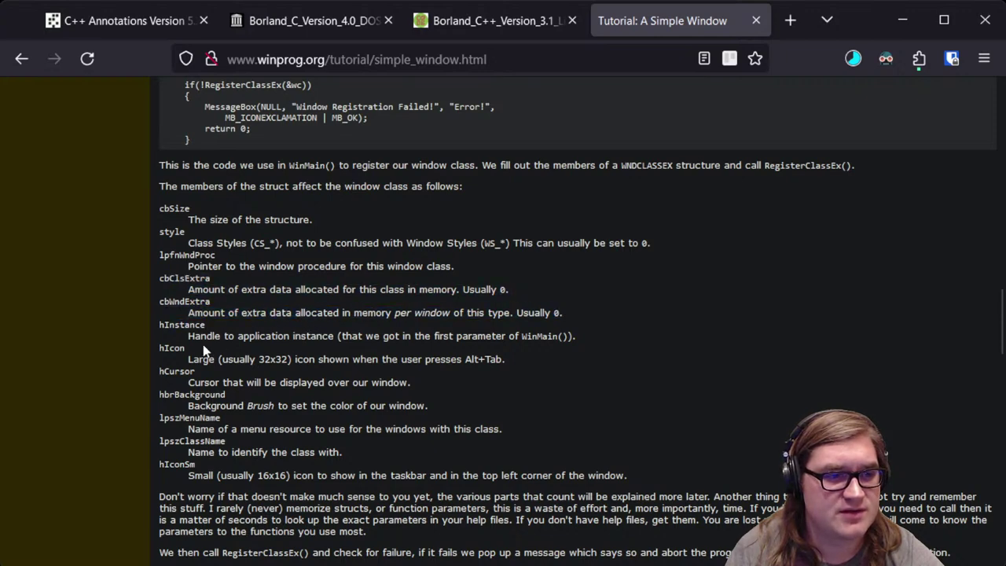
pyautogui.scroll(-2, 401, 356)
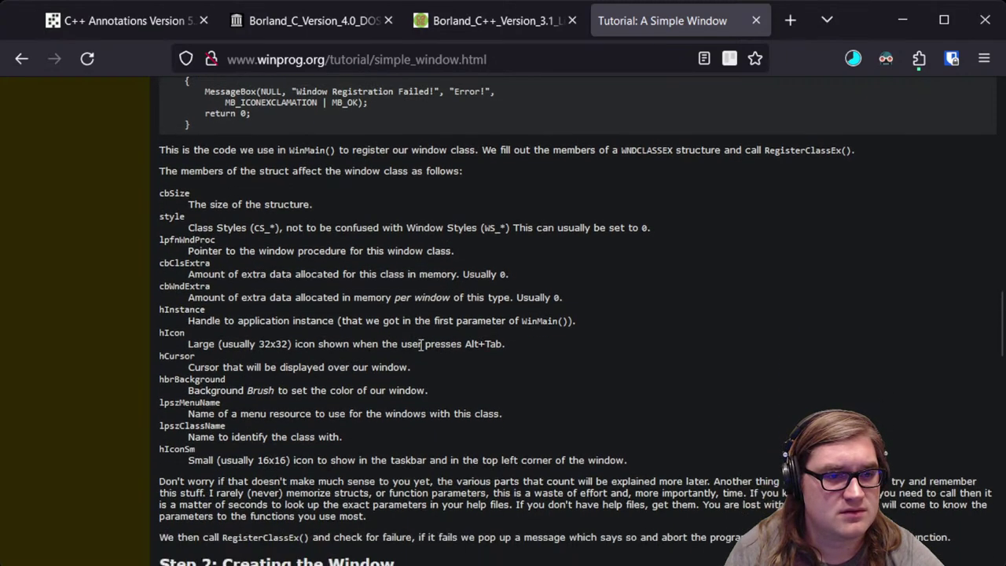
pyautogui.scroll(-2, 330, 343)
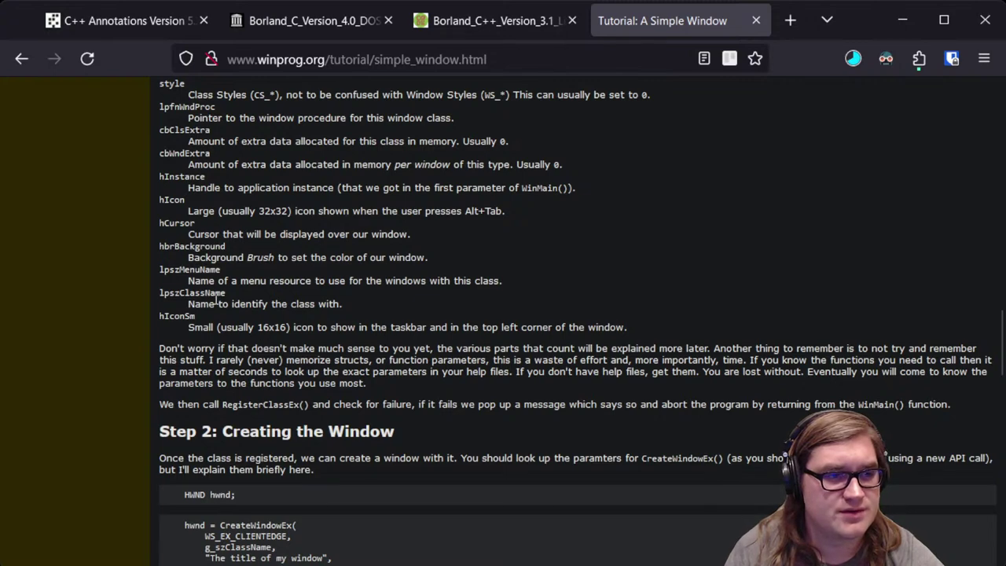
pyautogui.scroll(-2, 215, 287)
pyautogui.moveTo(284, 213); pyautogui.dragTo(398, 208)
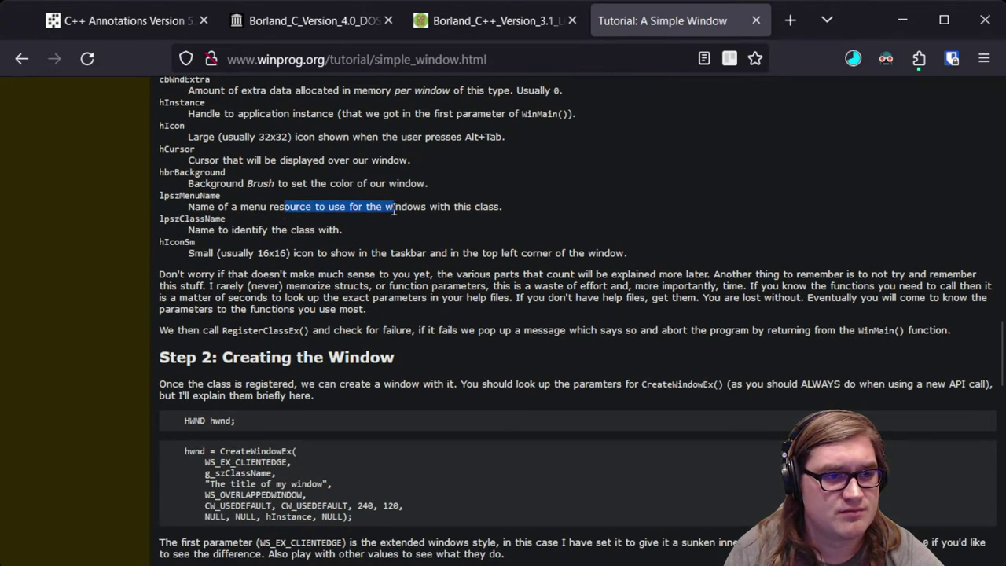
pyautogui.click(330, 253)
pyautogui.scroll(-2, 299, 281)
# Step: Examine the CreateWindowEx call in Step 2 and the explanation of its parameters
pyautogui.scroll(-6, 268, 275)
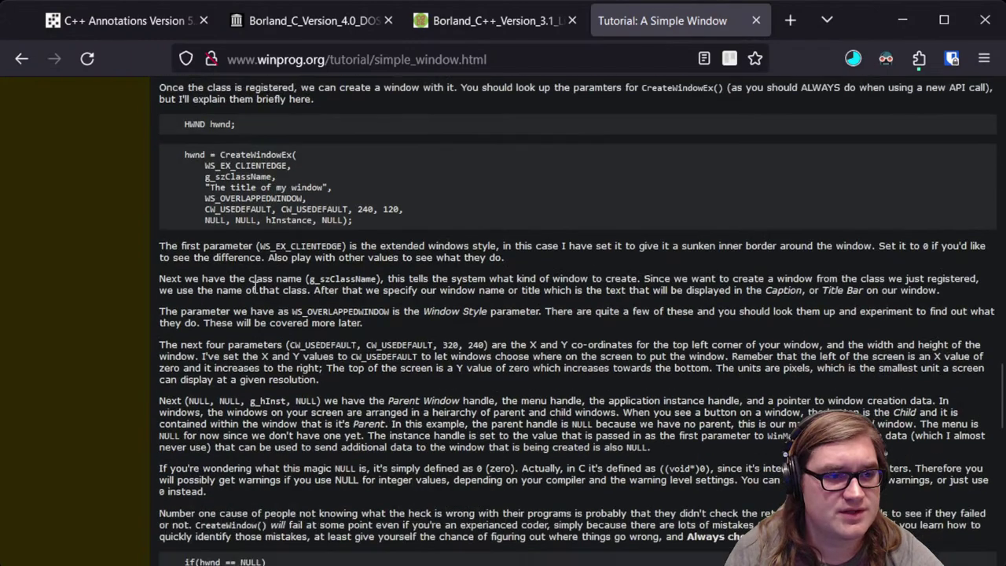
pyautogui.scroll(4, 243, 265)
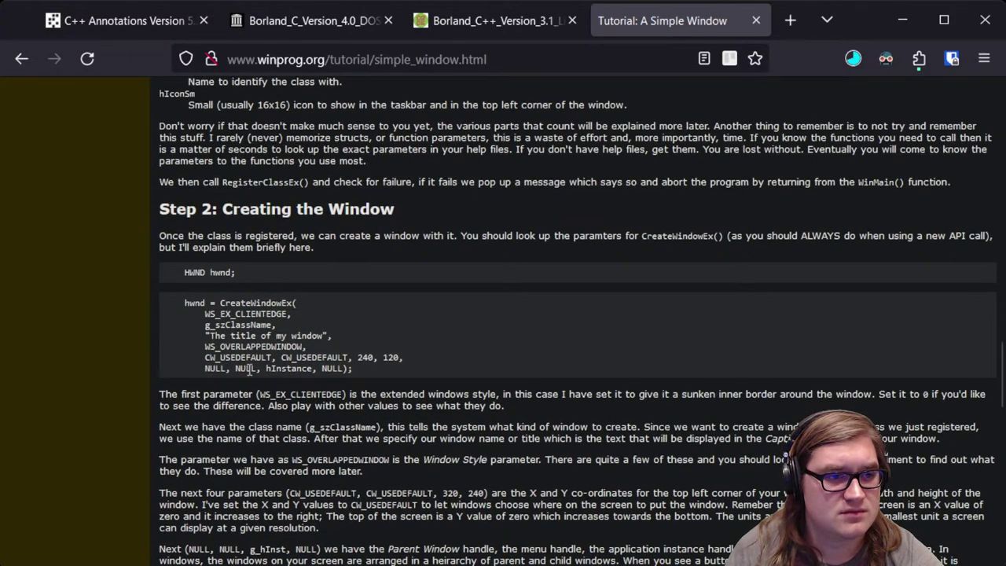
pyautogui.scroll(-2, 421, 395)
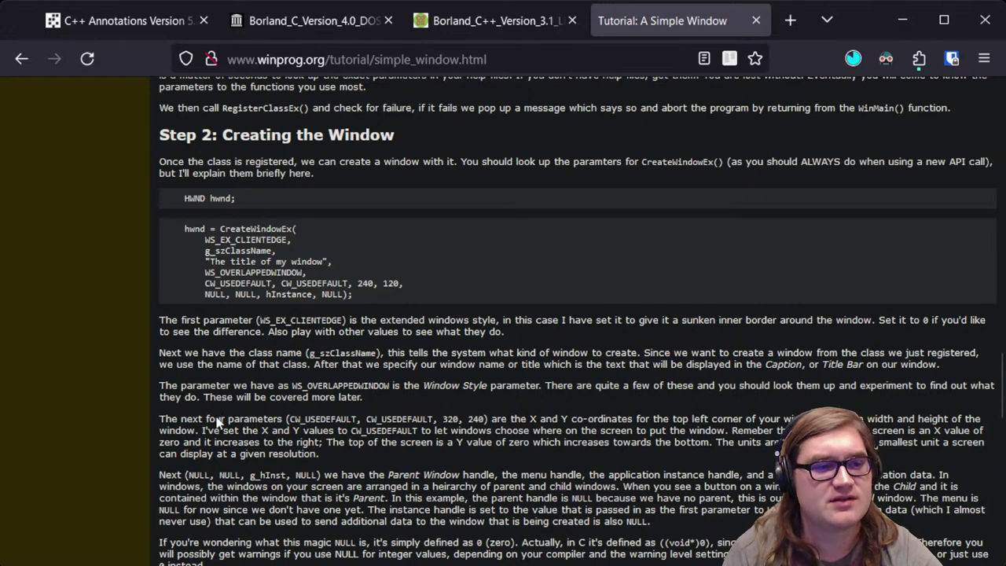
pyautogui.scroll(-2, 232, 416)
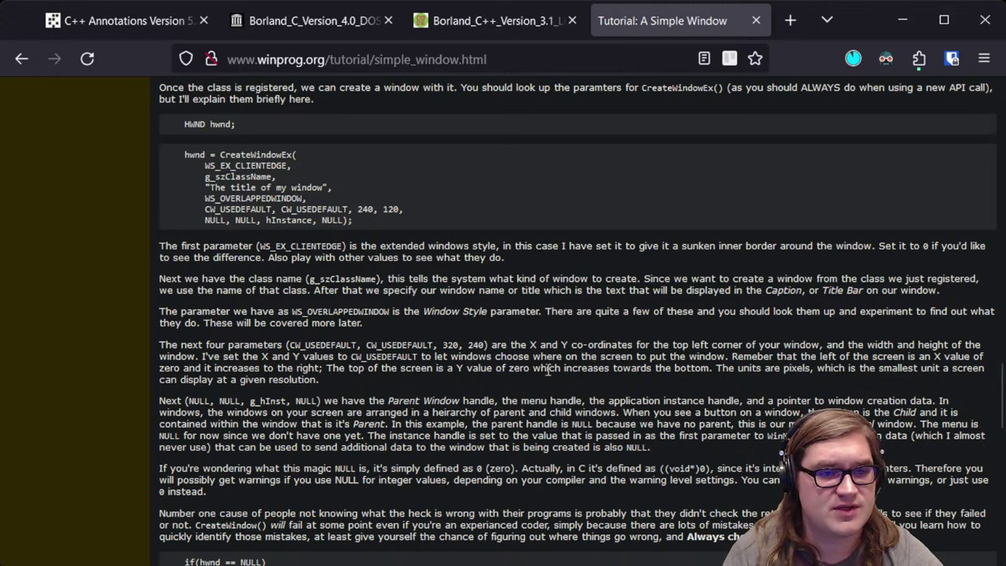
pyautogui.scroll(-2, 328, 370)
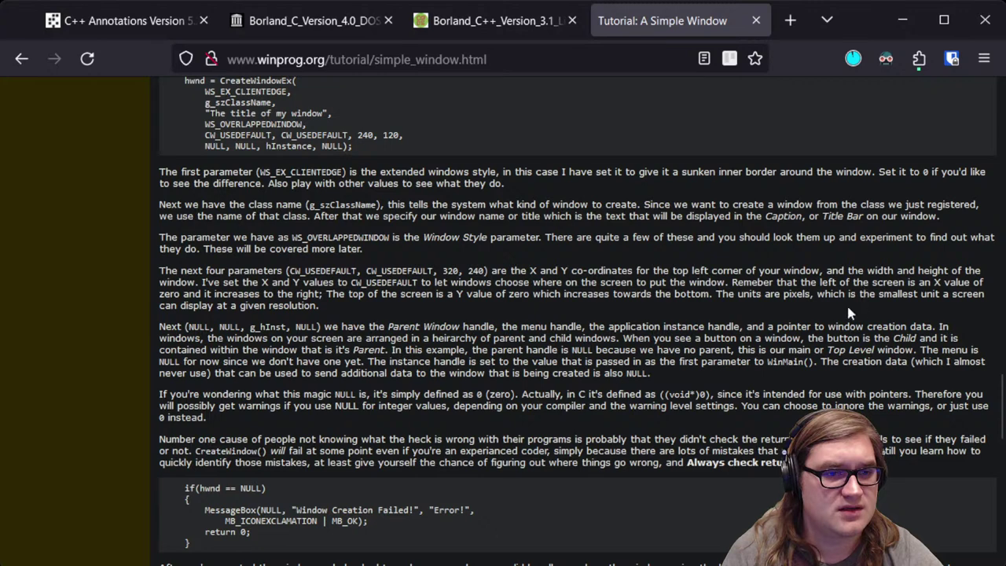
pyautogui.scroll(-2, 318, 359)
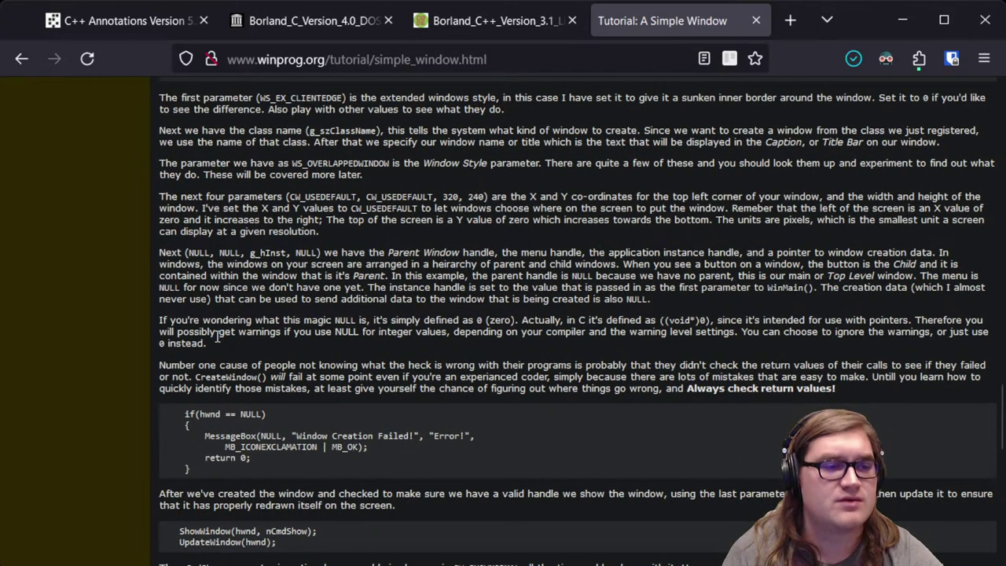
# Step: Read the window handle check and the ShowWindow and UpdateWindow explanation that end Step 2
pyautogui.scroll(-2, 212, 336)
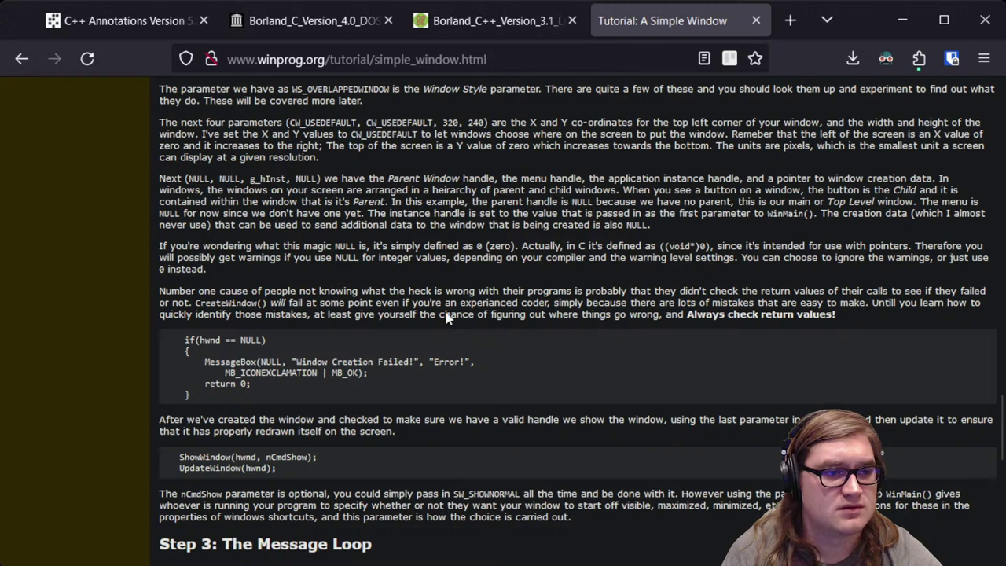
pyautogui.scroll(-2, 210, 303)
pyautogui.scroll(-4, 211, 303)
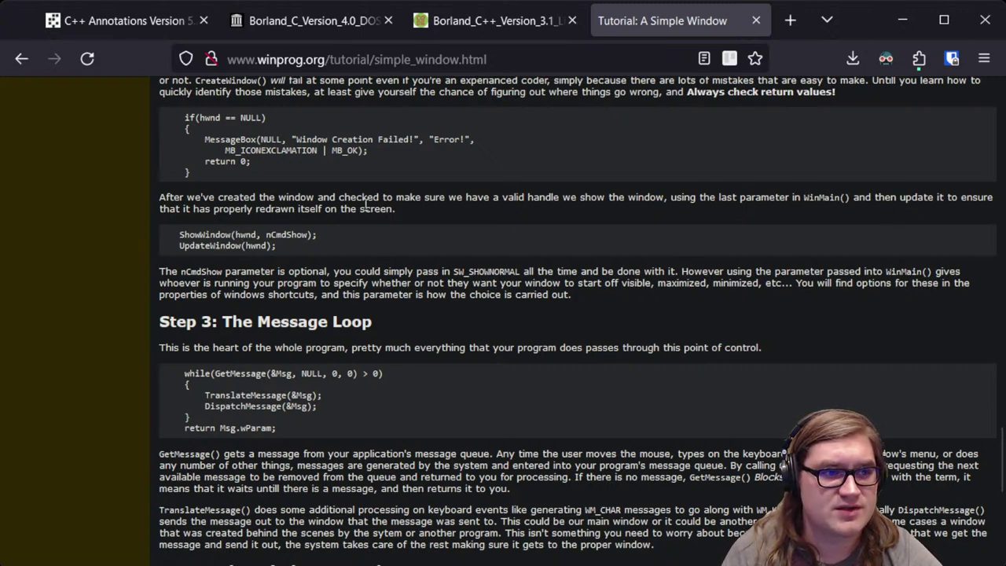
pyautogui.moveTo(206, 234); pyautogui.dragTo(296, 279)
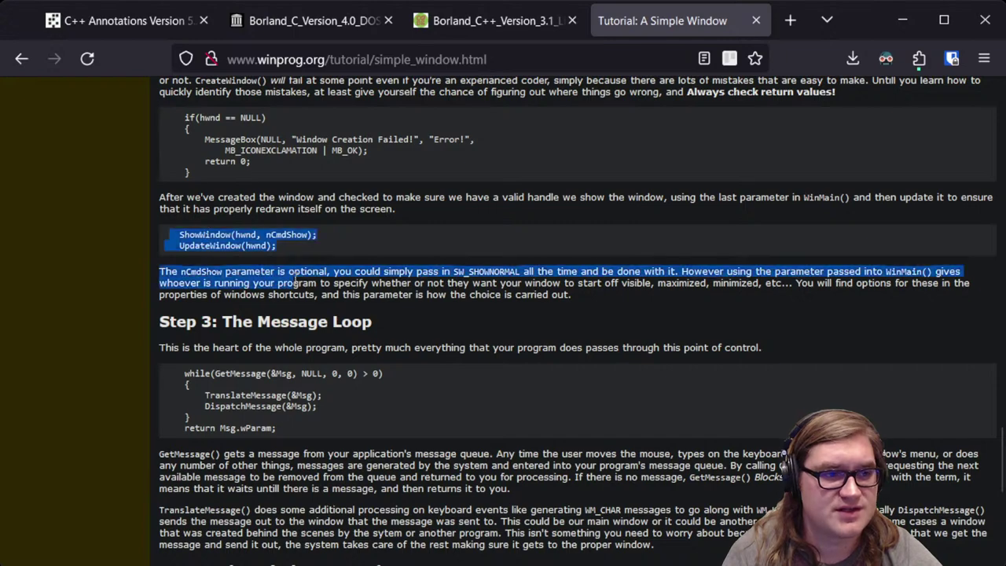
pyautogui.click(339, 333)
# Step: Skim Steps 3 to 5 on the message loop and window procedure, returning to the start of the tutorial page
pyautogui.scroll(-3, 338, 325)
pyautogui.scroll(-8, 234, 208)
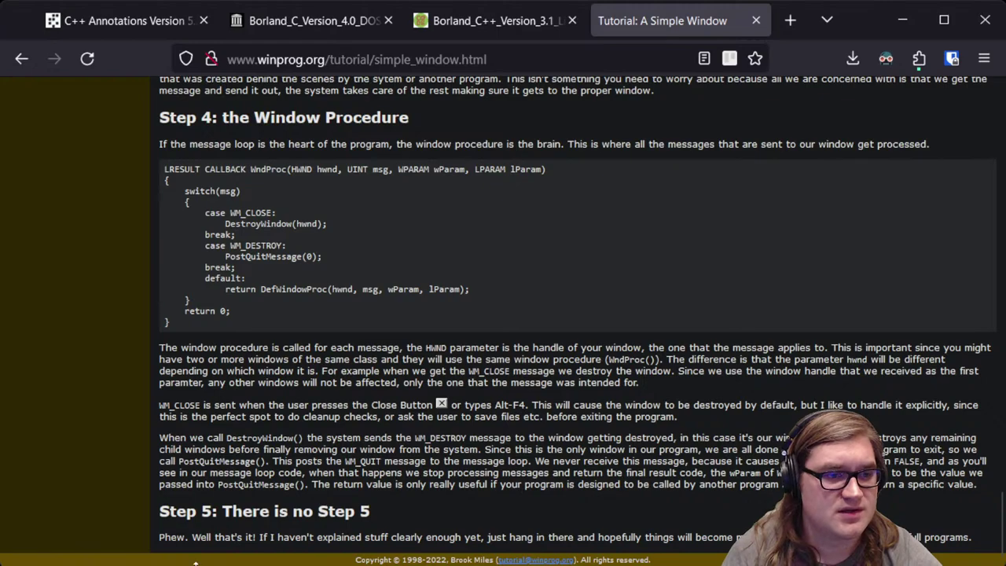
pyautogui.press('Home')
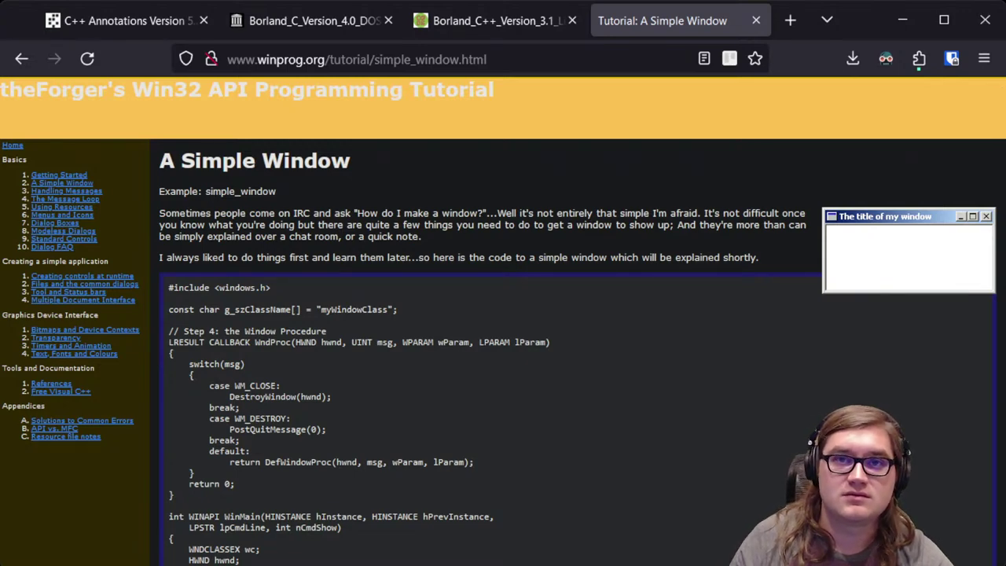
# Step: Open Firefox's download library and show the finished vim73rt(1).zip in its containing folder
pyautogui.hotkey('ctrl', 'shift', 'y')
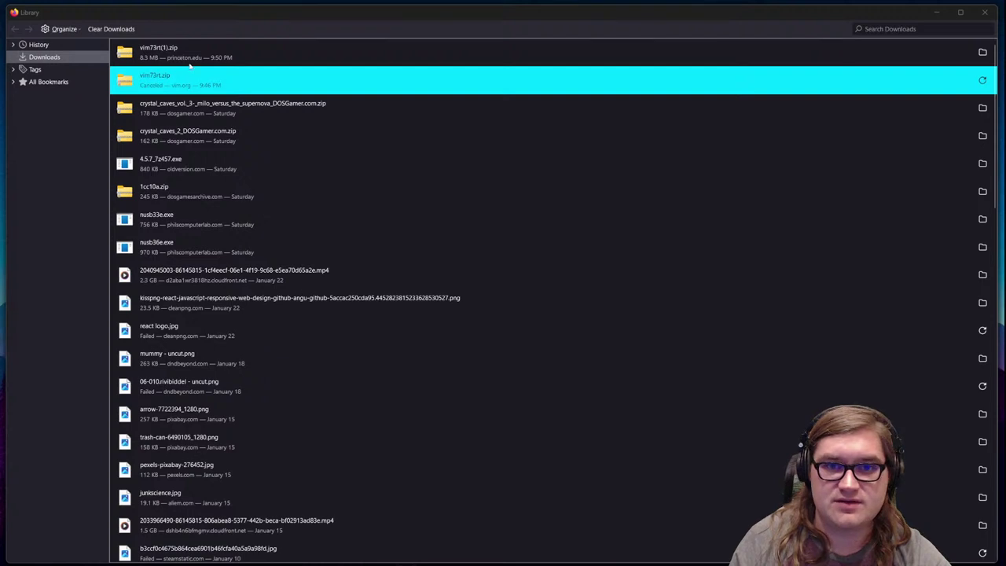
pyautogui.click(978, 55)
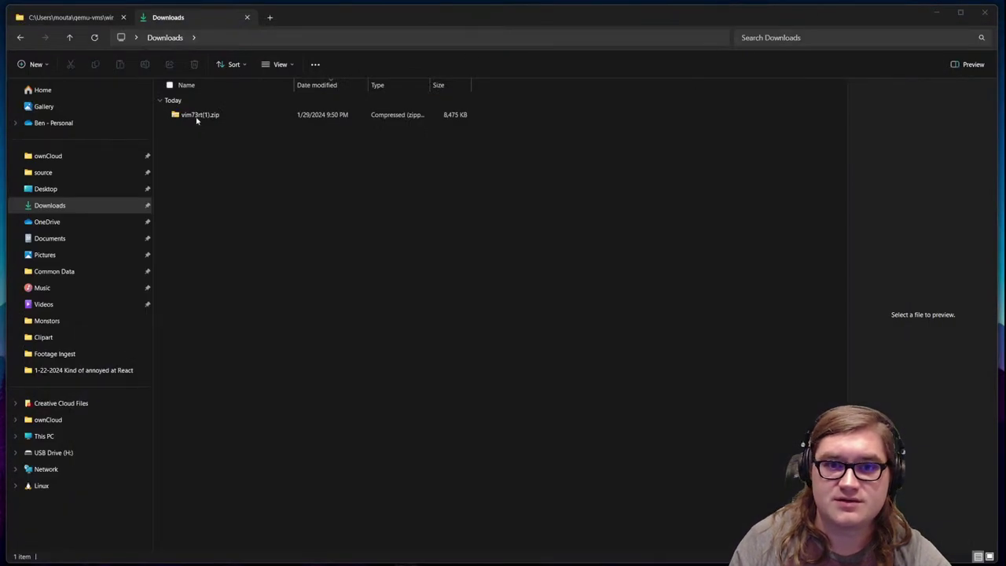
# Step: Copy vim73rt(1).zip from the Downloads folder to the root of USB Drive (H:)
pyautogui.click(196, 119)
pyautogui.rightClick(193, 116)
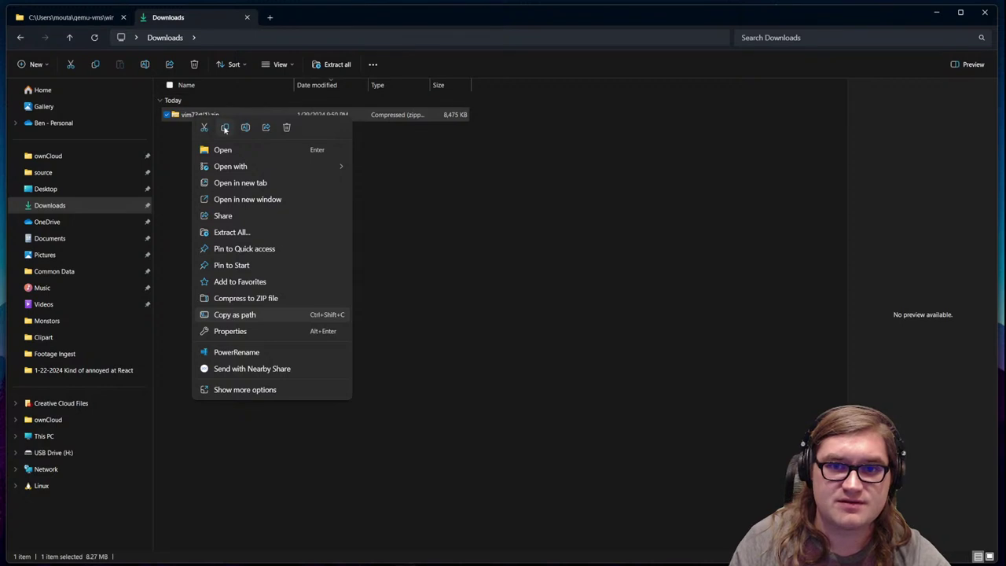
pyautogui.click(225, 130)
pyautogui.click(71, 18)
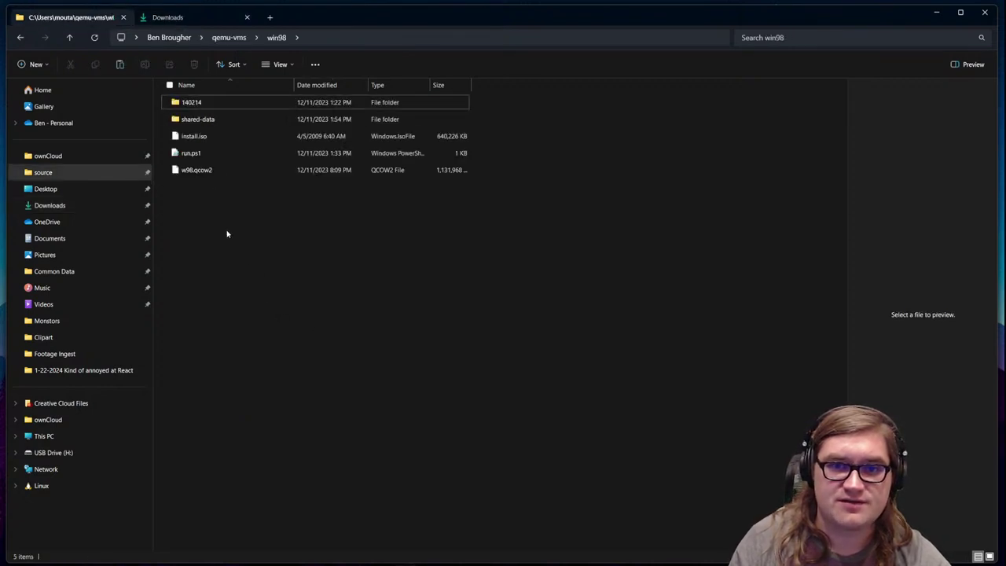
pyautogui.rightClick(228, 249)
pyautogui.click(196, 216)
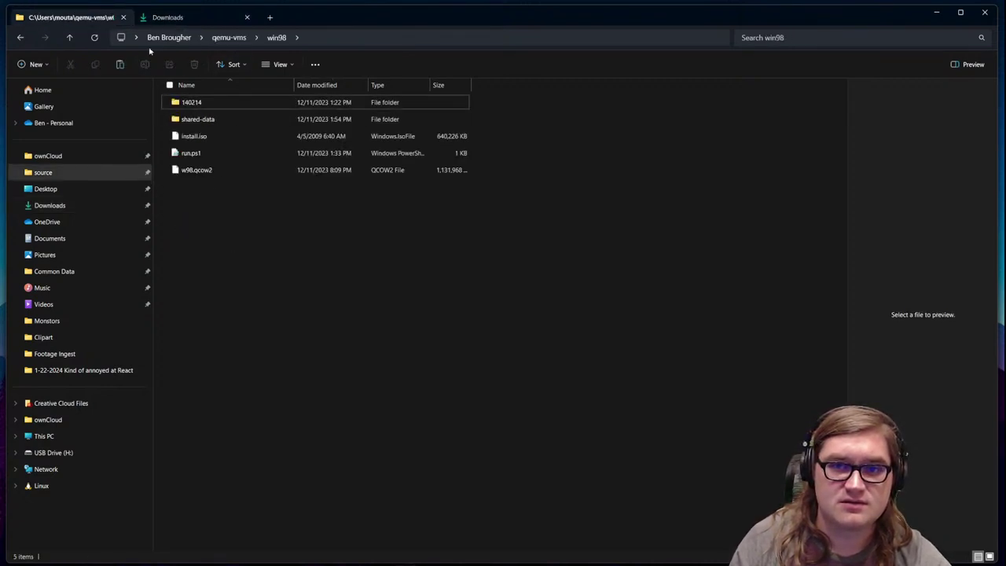
pyautogui.click(63, 436)
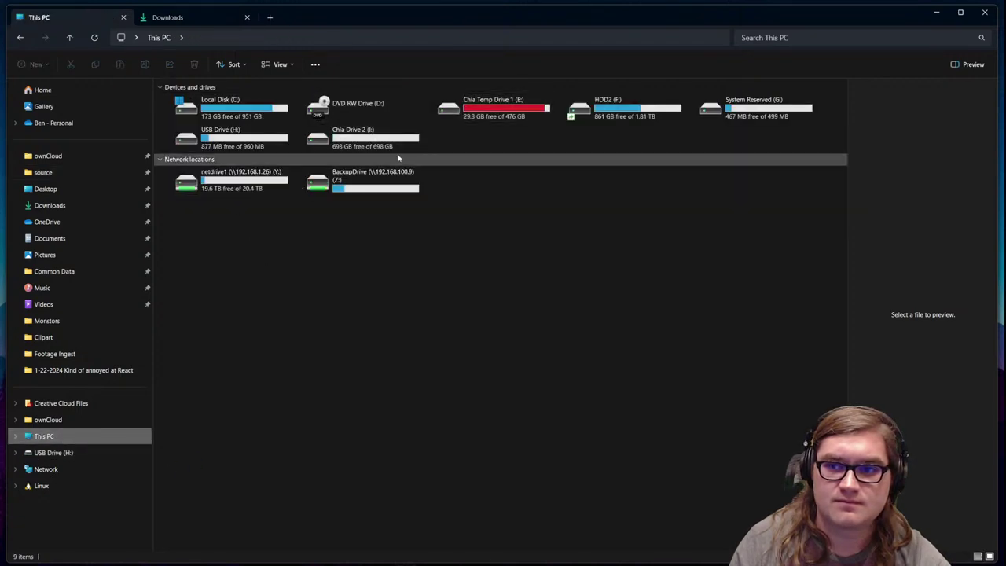
pyautogui.doubleClick(249, 145)
pyautogui.rightClick(220, 318)
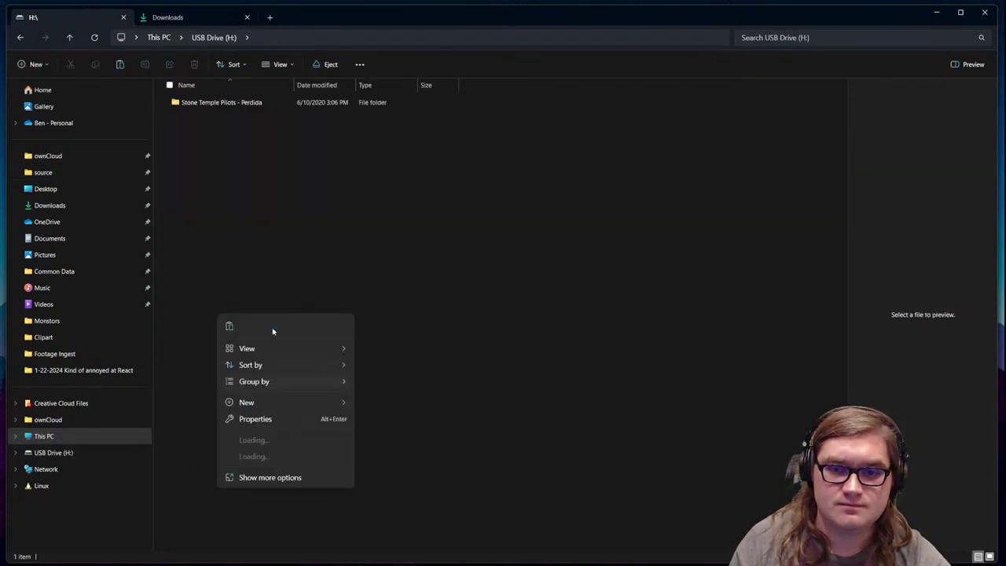
pyautogui.click(311, 423)
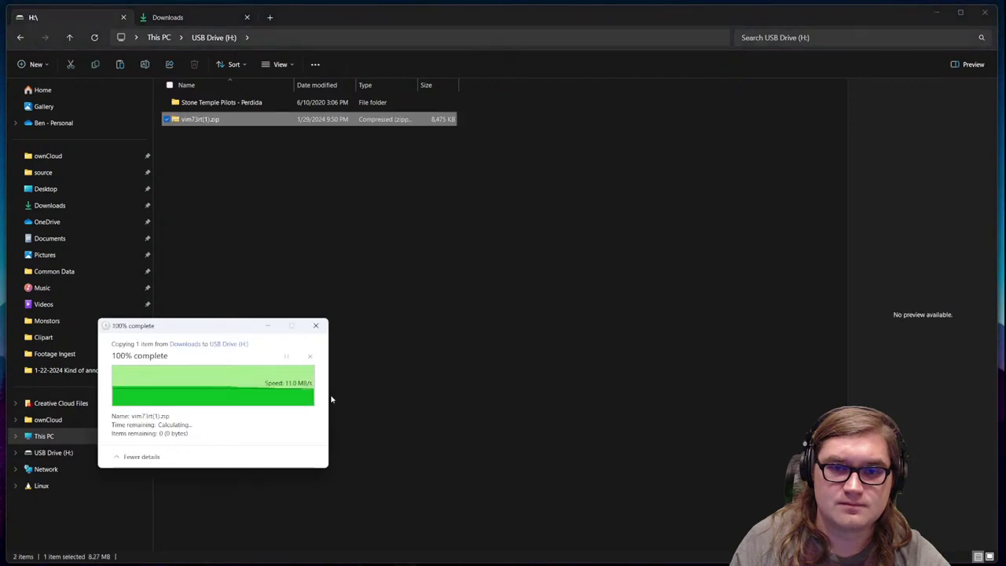
pyautogui.rightClick(202, 123)
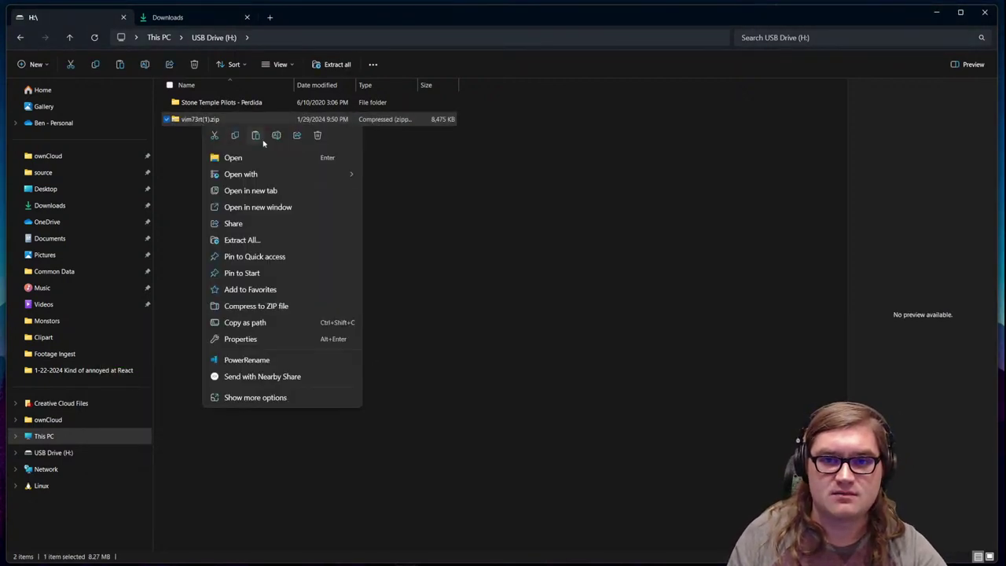
pyautogui.click(512, 189)
# Step: On the Windows 98 machine, open Removable Disk (E:) and copy vim73rt(1).zip to the clipboard
pyautogui.click(334, 291)
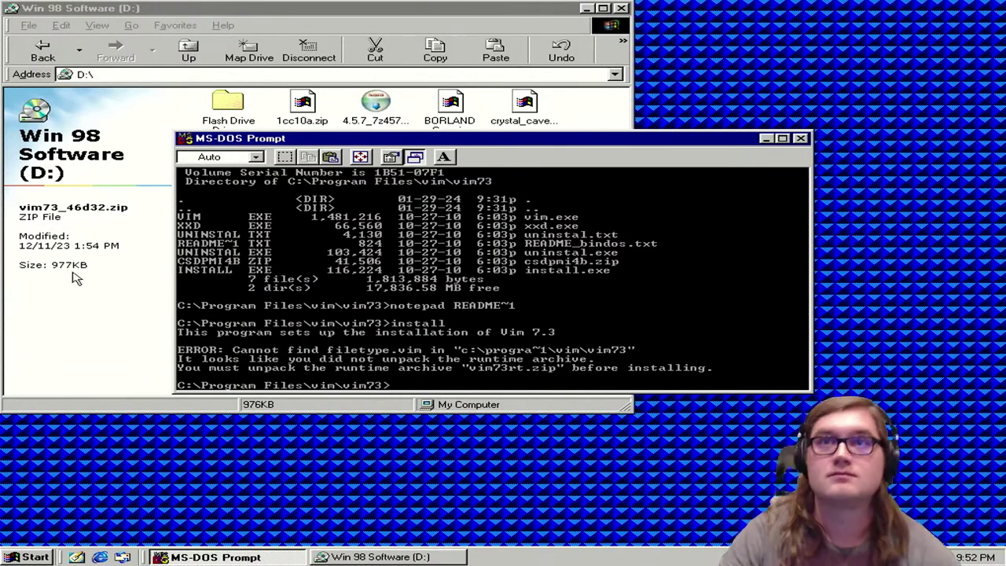
pyautogui.click(309, 14)
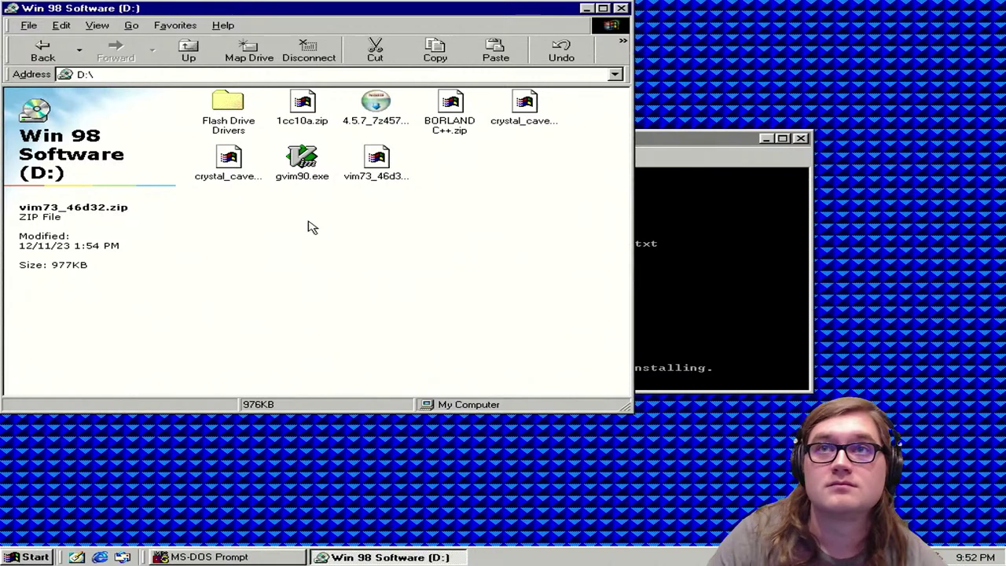
pyautogui.click(363, 179)
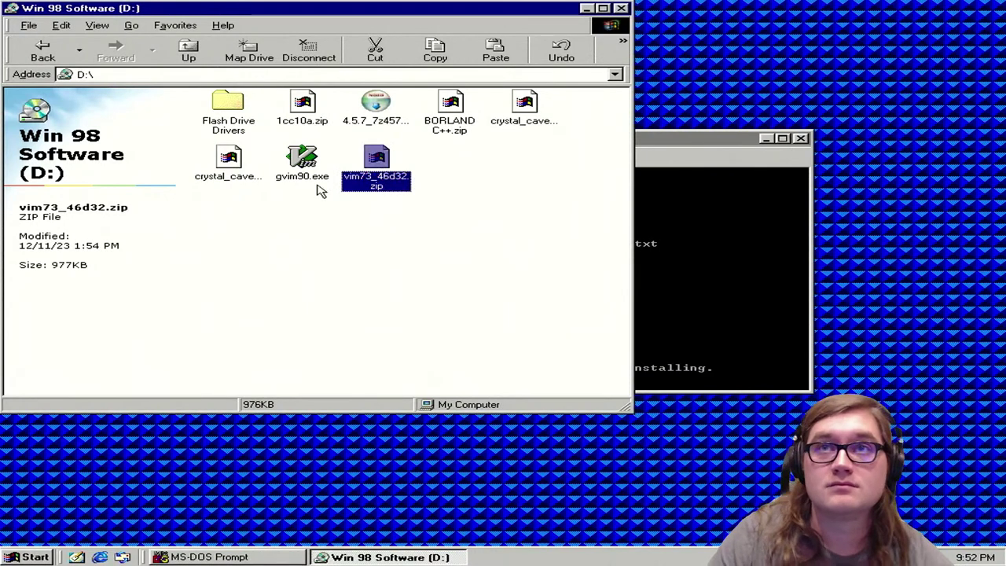
pyautogui.click(189, 52)
pyautogui.doubleClick(445, 114)
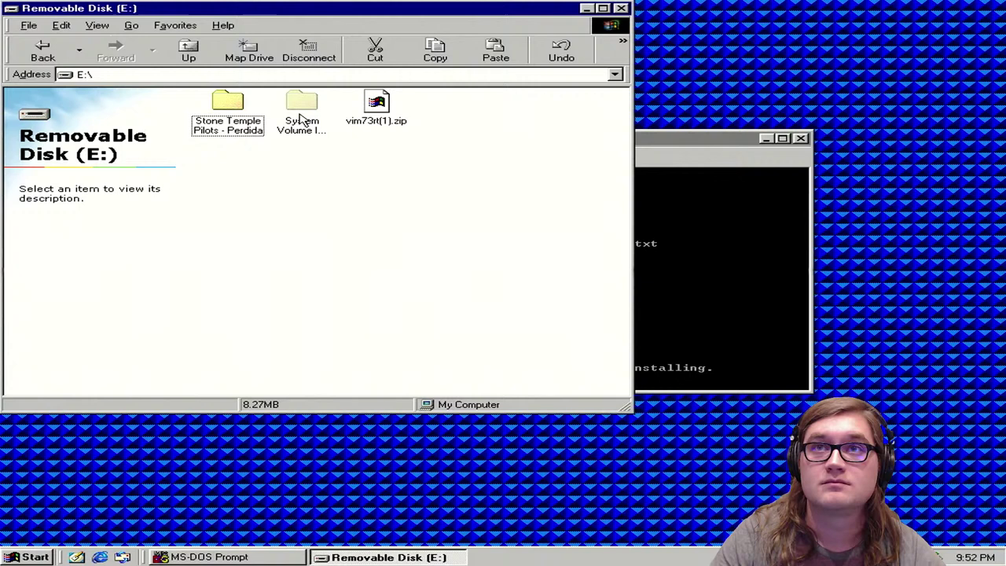
pyautogui.click(371, 108)
pyautogui.rightClick(367, 105)
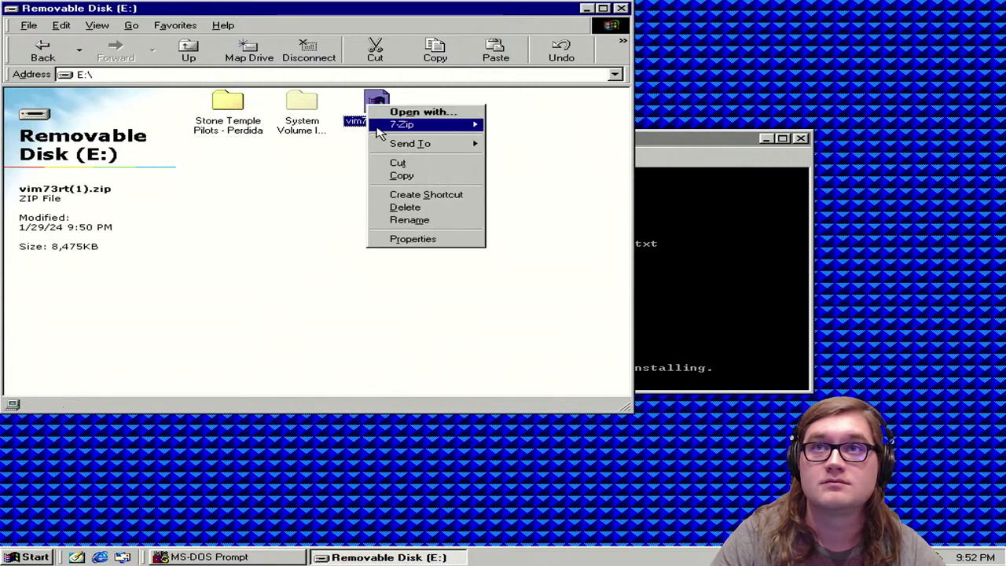
pyautogui.click(418, 176)
# Step: Go to the Temp folder on the C: drive as the destination for the copied archive
pyautogui.click(189, 51)
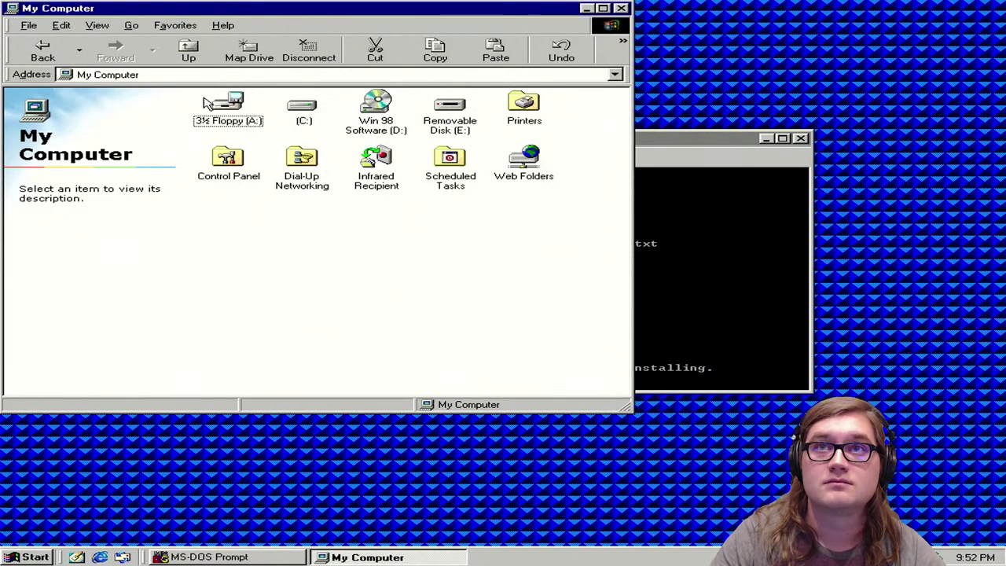
pyautogui.click(303, 106)
pyautogui.doubleClick(303, 107)
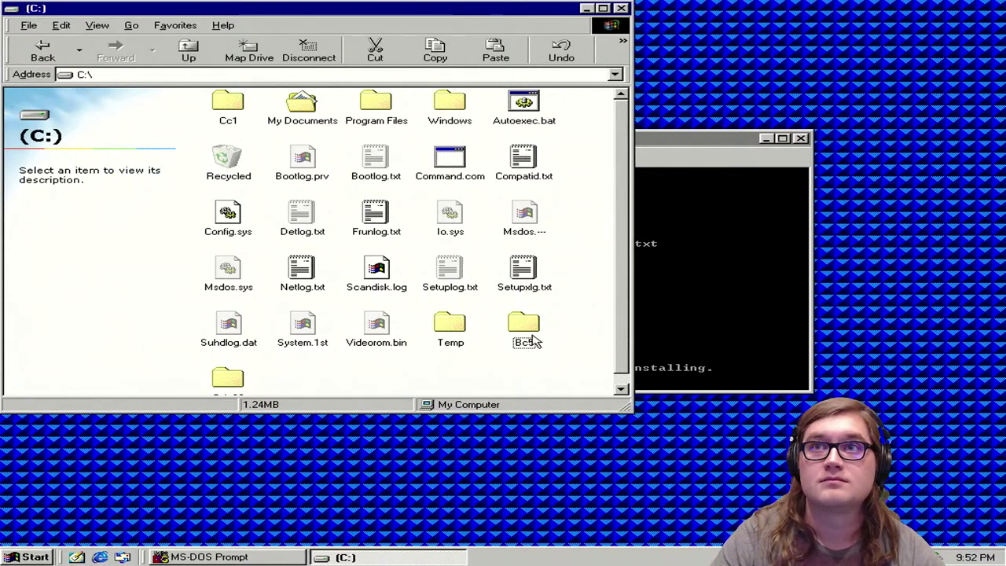
pyautogui.doubleClick(438, 334)
pyautogui.rightClick(359, 263)
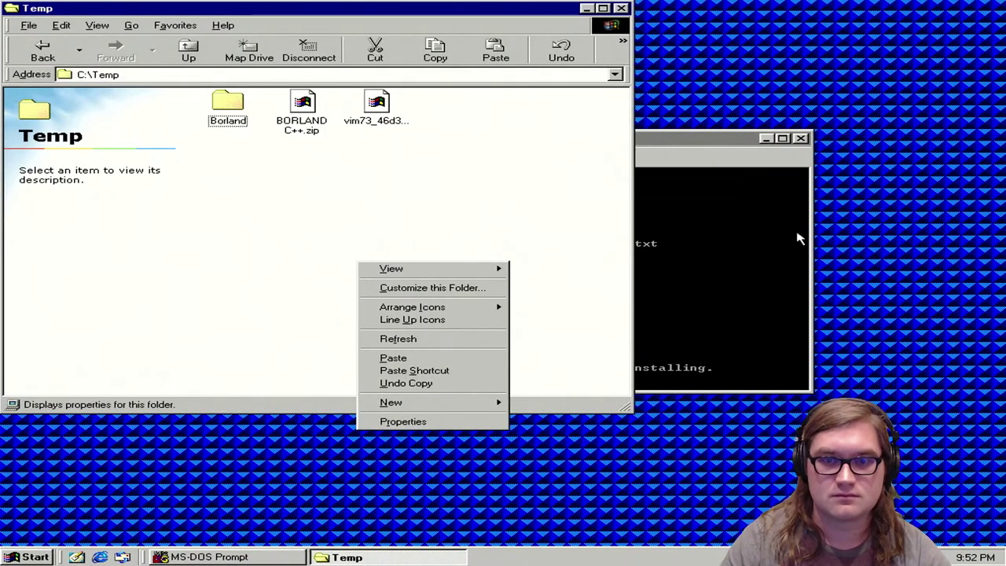
pyautogui.hotkey('alt', 'Tab')
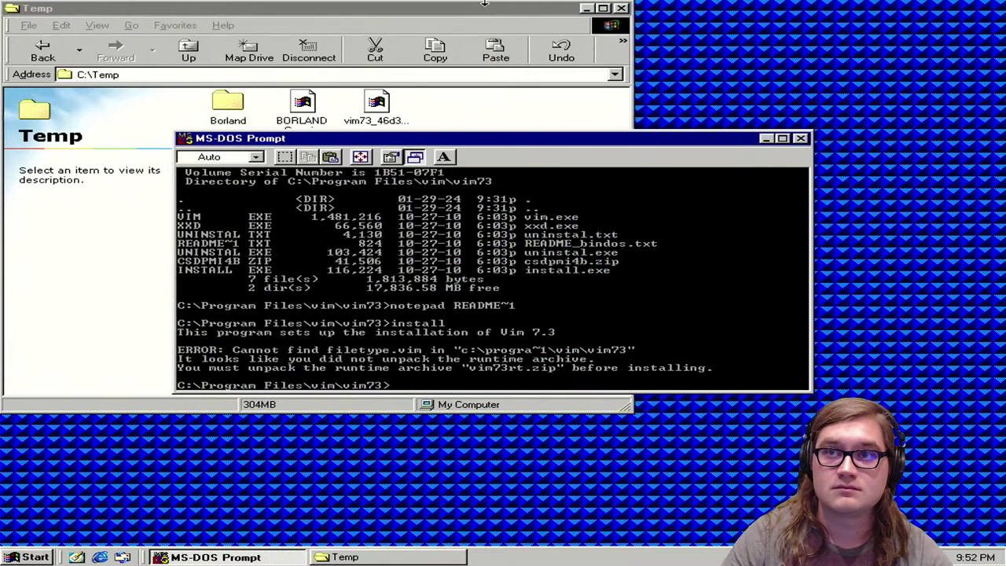
pyautogui.click(485, 4)
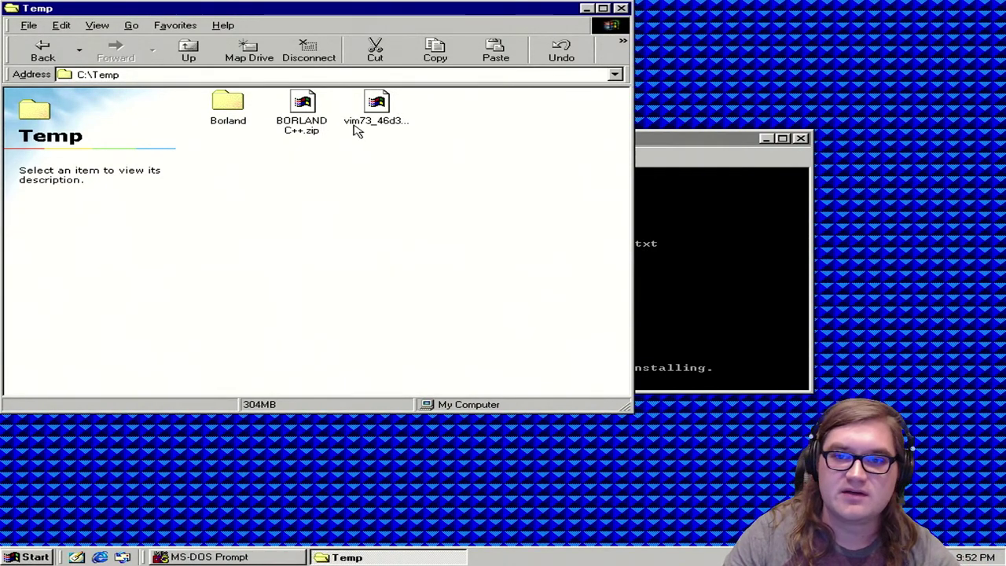
# Step: Launch the 7-Zip File Manager to browse the archives in c:\Temp
pyautogui.rightClick(375, 97)
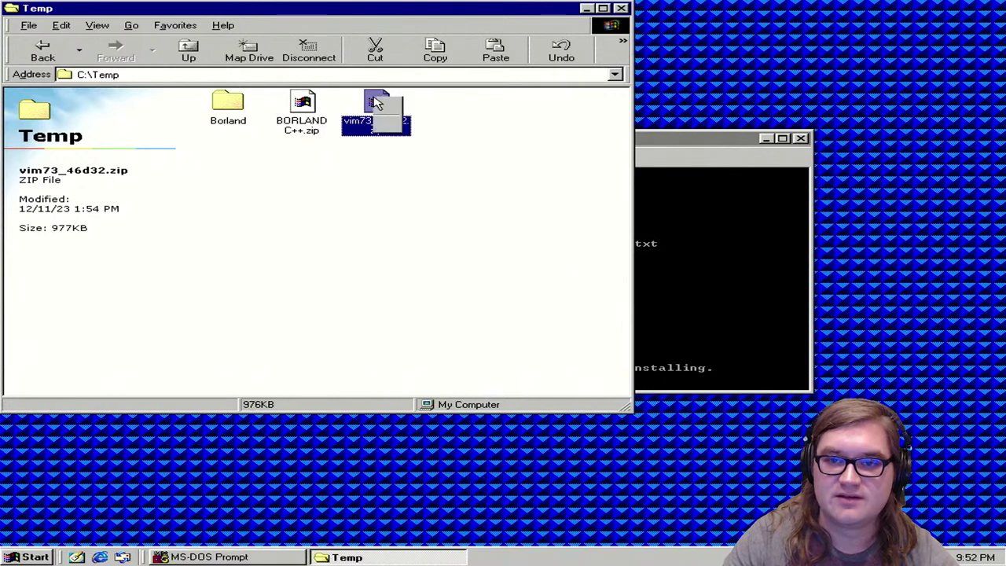
pyautogui.click(352, 205)
pyautogui.click(28, 557)
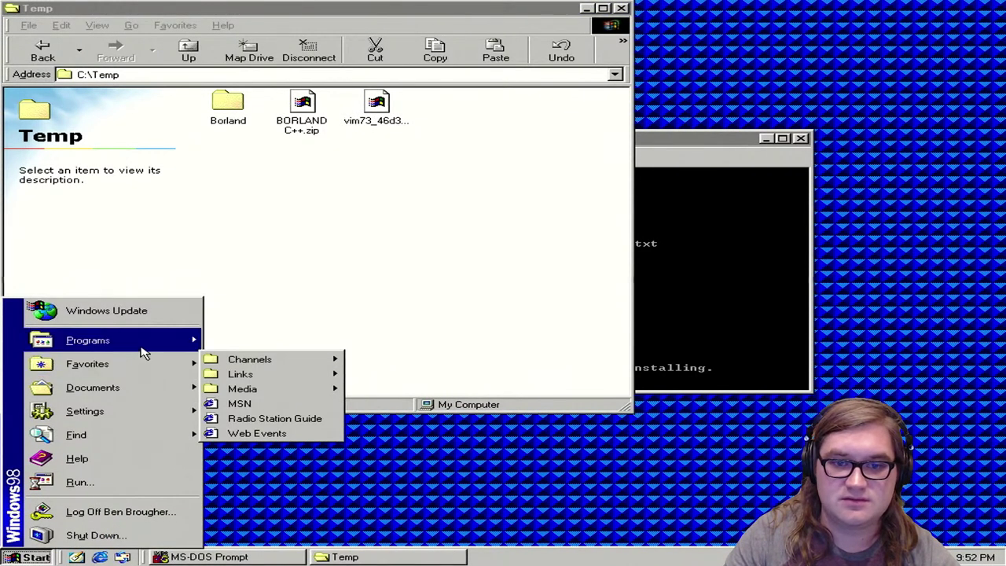
pyautogui.moveTo(137, 342)
pyautogui.click(438, 343)
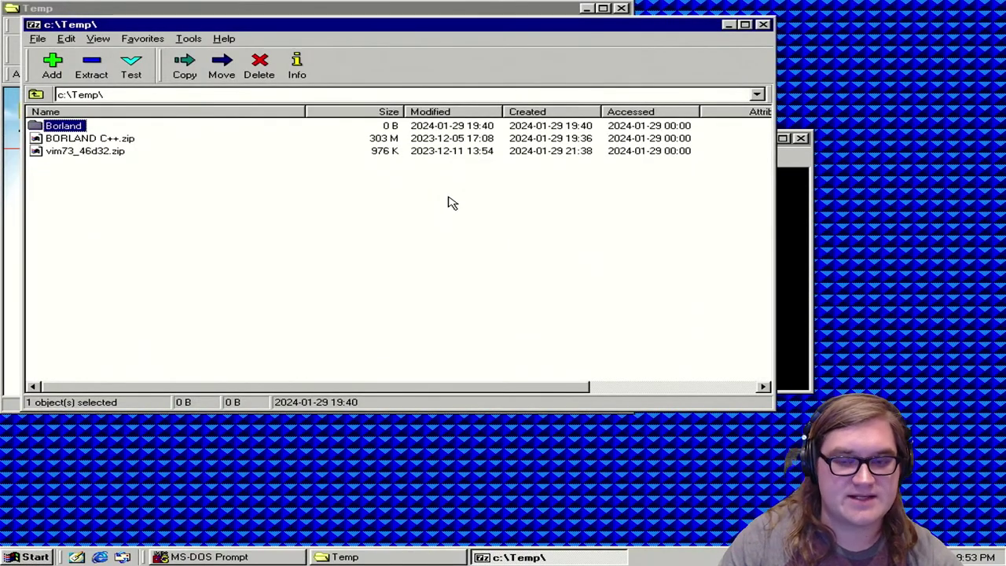
# Step: Examine the vim\vim73 folder structure inside vim73_46d32.zip and return to c:\Temp
pyautogui.click(86, 140)
pyautogui.doubleClick(86, 150)
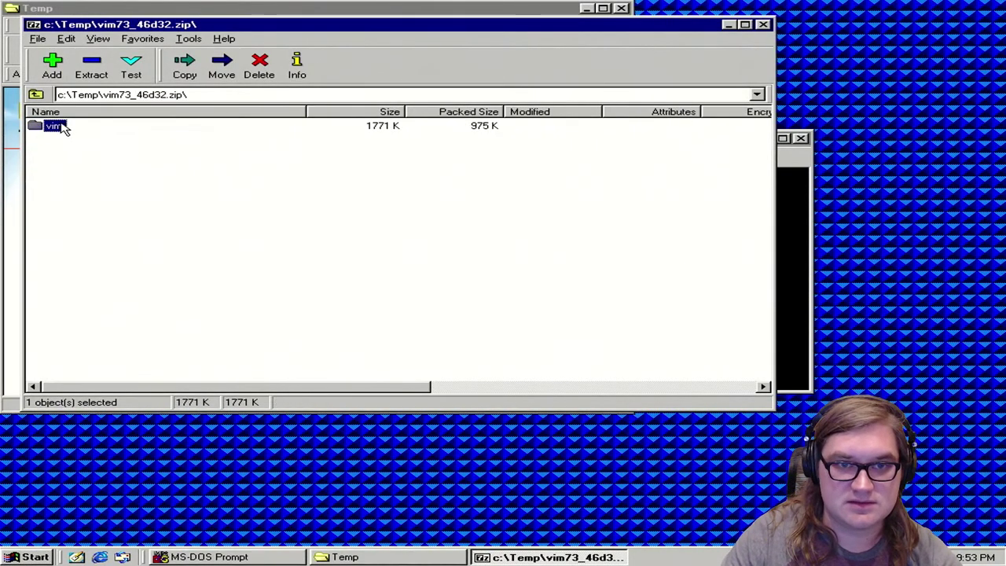
pyautogui.doubleClick(63, 128)
pyautogui.doubleClick(63, 128)
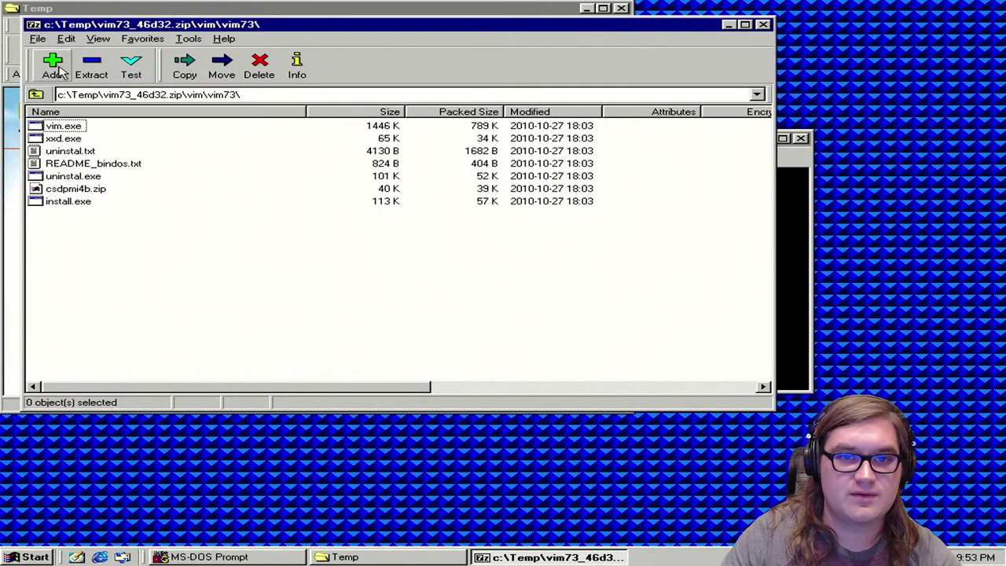
pyautogui.click(39, 94)
pyautogui.click(39, 93)
pyautogui.click(39, 94)
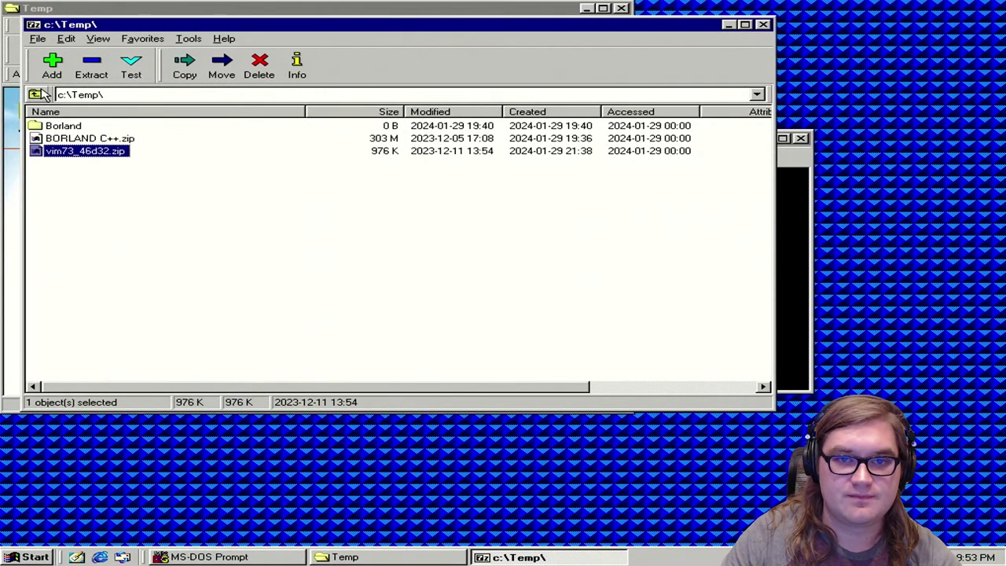
pyautogui.click(93, 248)
# Step: Paste the copied vim73rt(1).zip into the C:\Temp folder in Windows Explorer
pyautogui.click(14, 260)
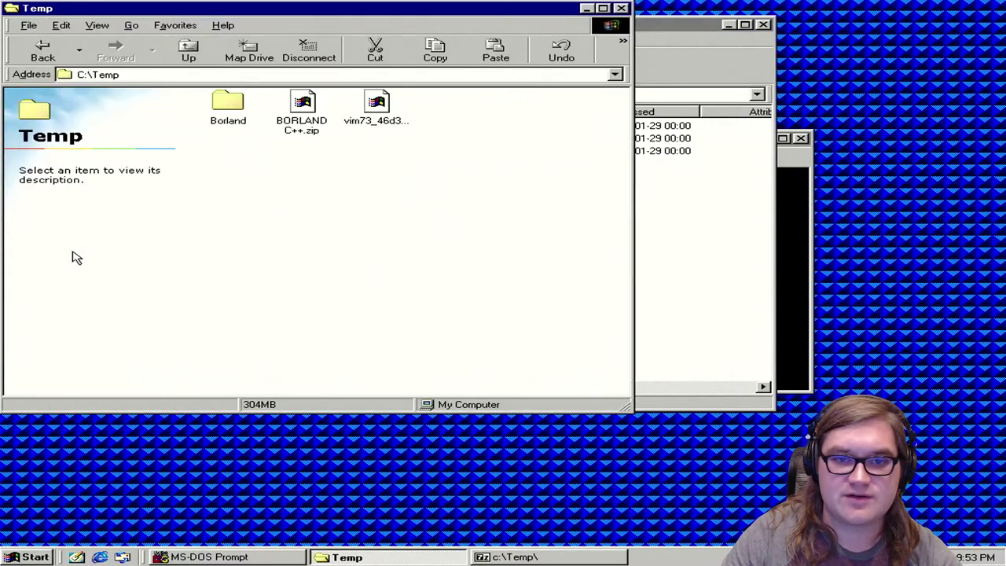
pyautogui.rightClick(329, 190)
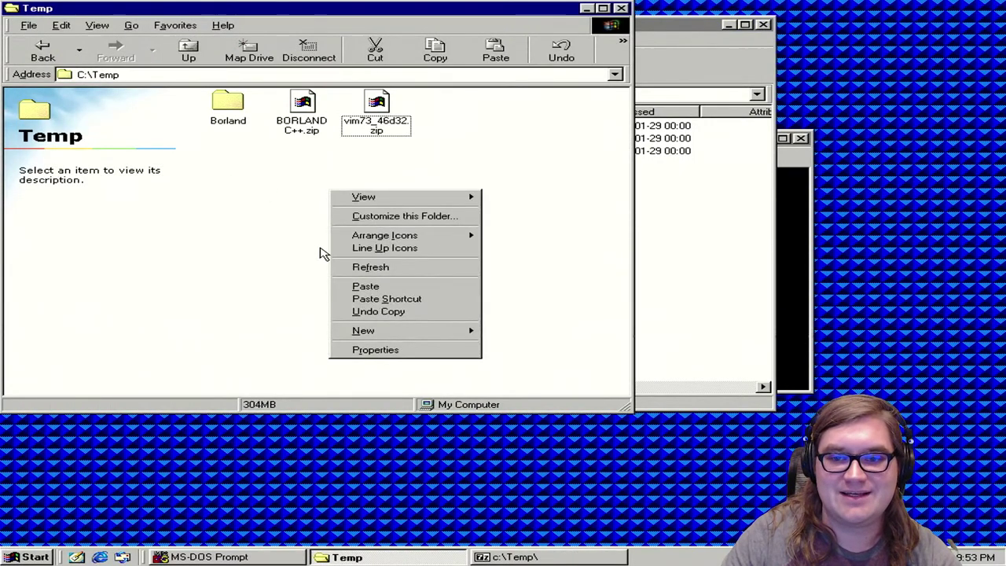
pyautogui.click(376, 283)
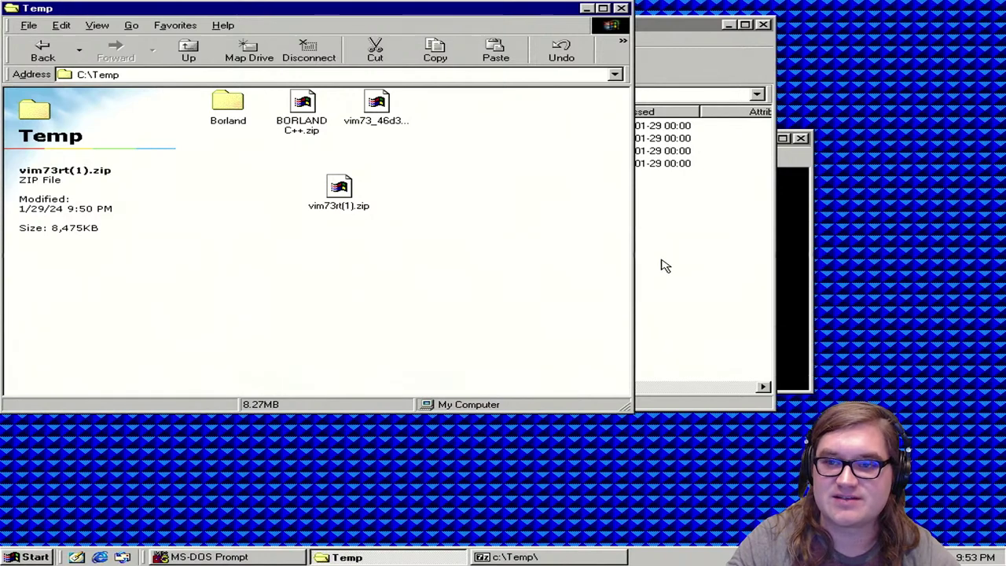
# Step: Switch to the 7-Zip File Manager and open the vim\vim73 folder inside vim73rt(1).zip
pyautogui.click(694, 289)
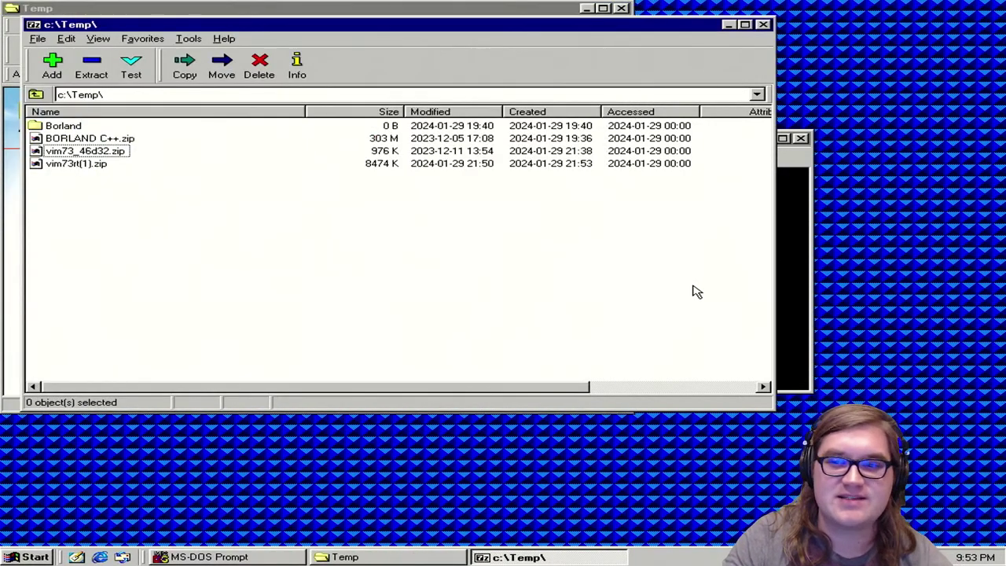
pyautogui.click(66, 164)
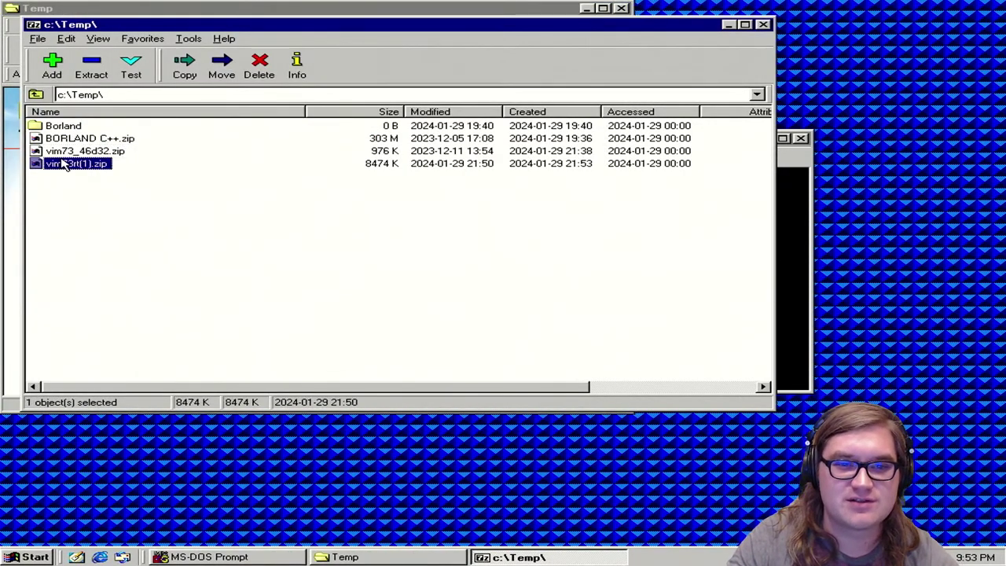
pyautogui.click(73, 181)
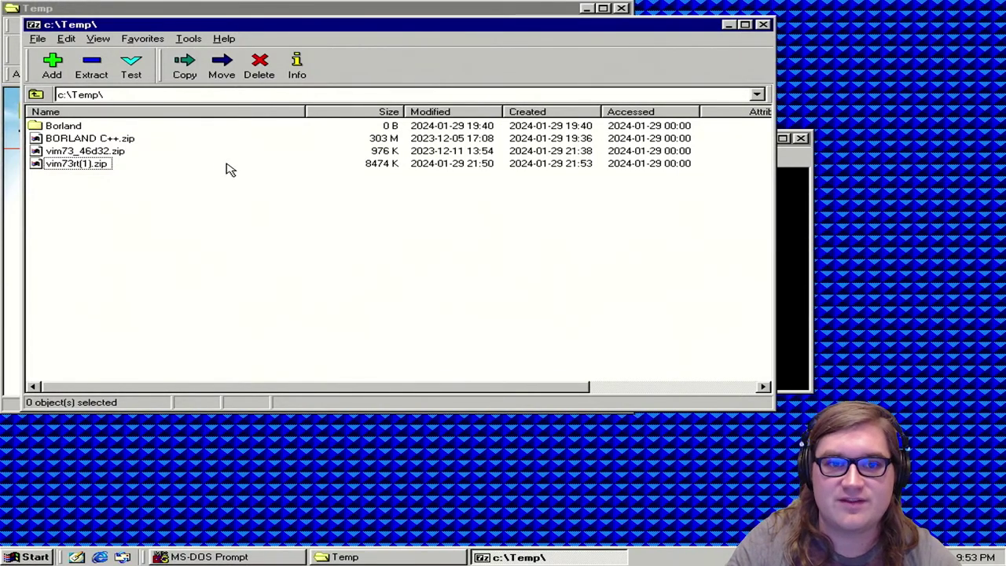
pyautogui.click(93, 165)
pyautogui.press('Return')
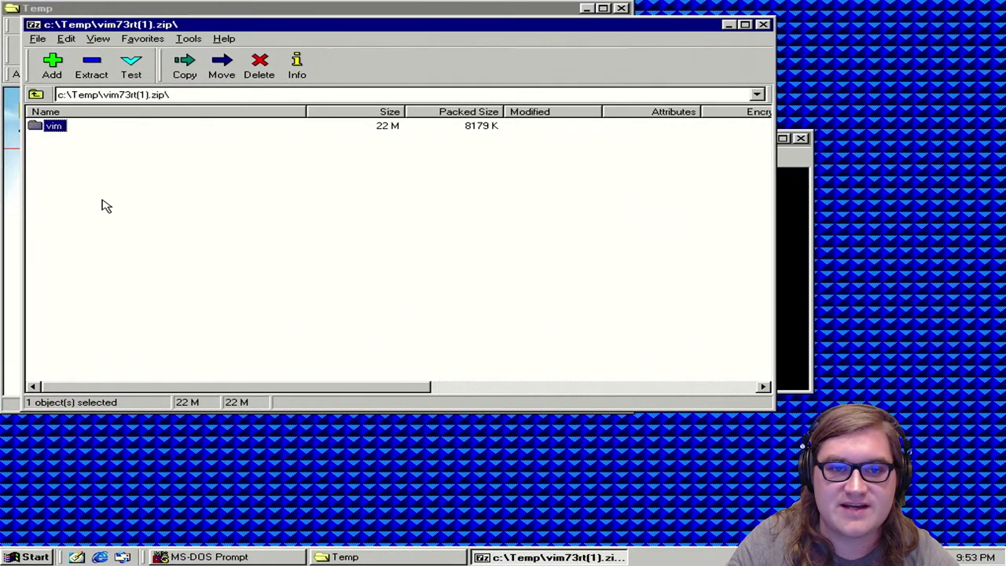
pyautogui.doubleClick(45, 128)
pyautogui.doubleClick(70, 126)
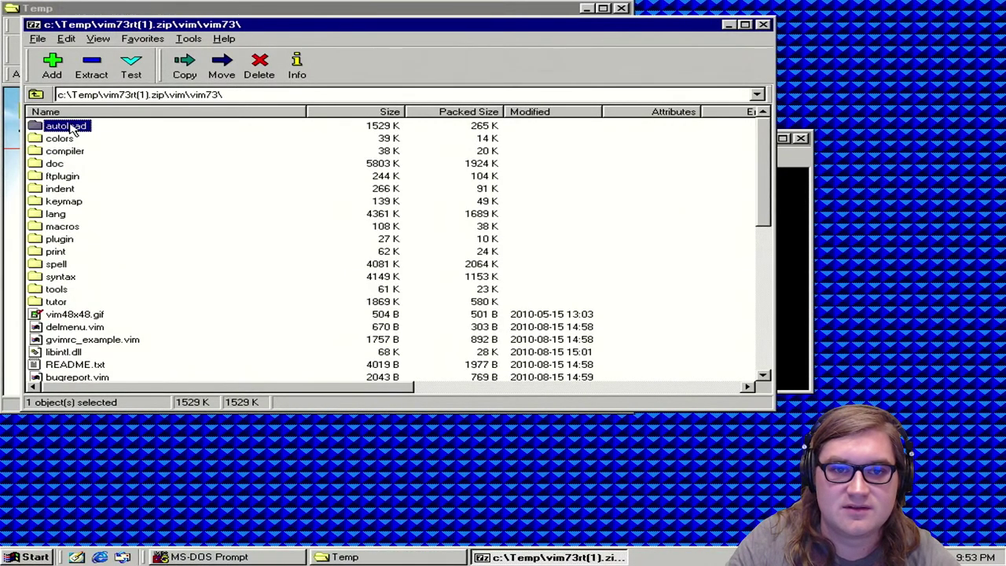
# Step: Extract everything in the archive's vim73 folder to the existing Program Files\vim\vim73 folder on C:, and close the archive manager
pyautogui.click(59, 189)
pyautogui.scroll(-8, 57, 193)
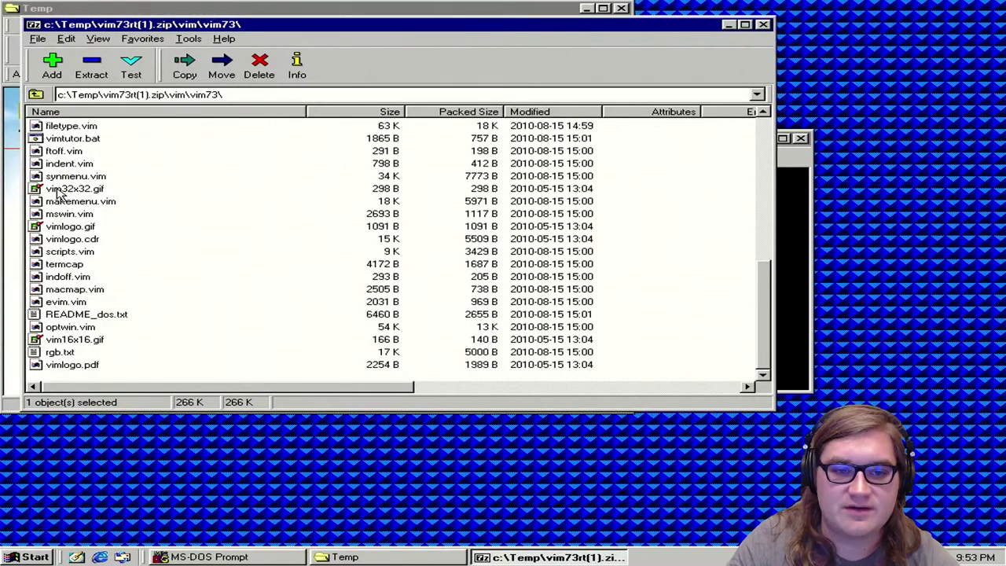
pyautogui.scroll(8, 57, 192)
pyautogui.click(59, 139)
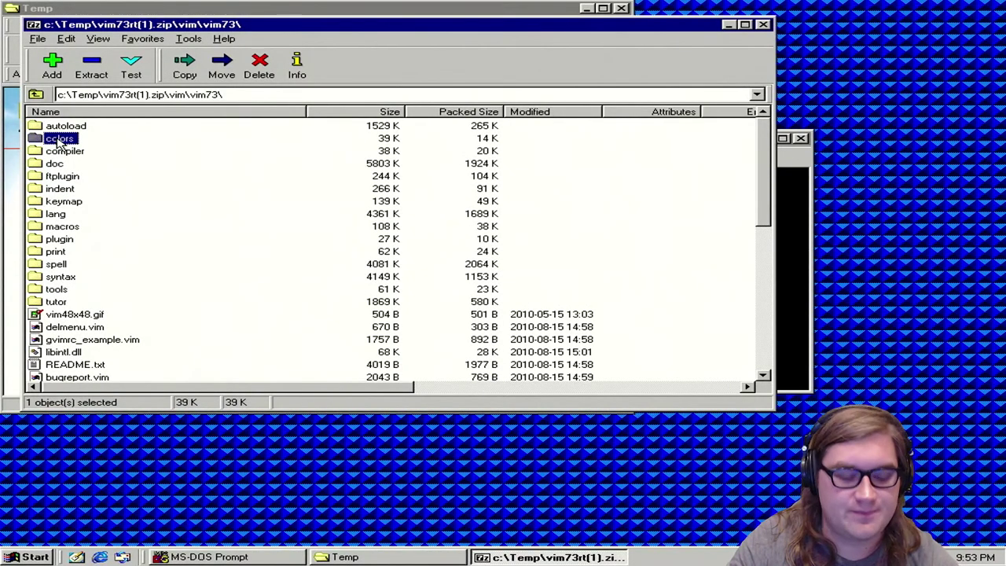
pyautogui.hotkey('ctrl', 'a')
pyautogui.click(91, 67)
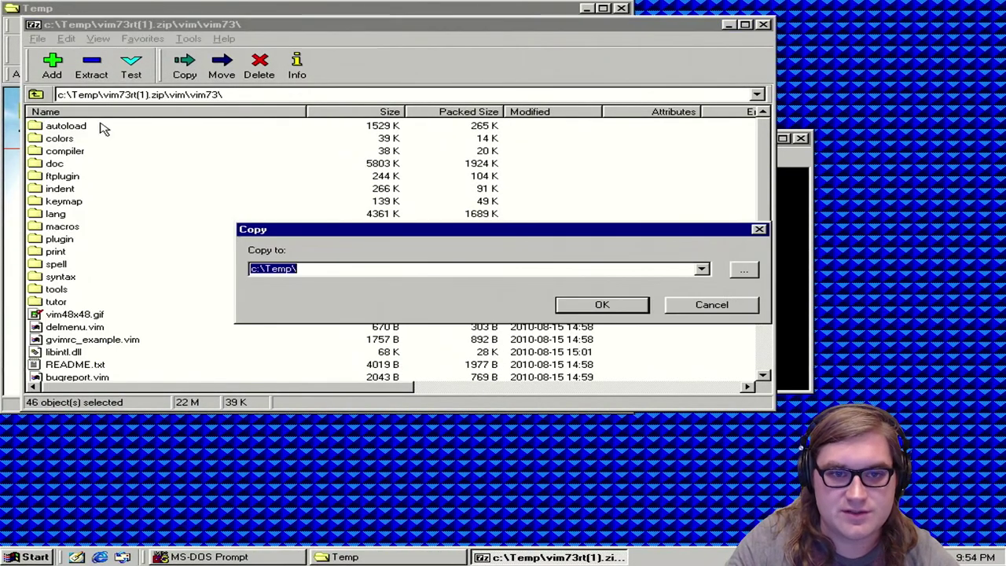
pyautogui.click(701, 269)
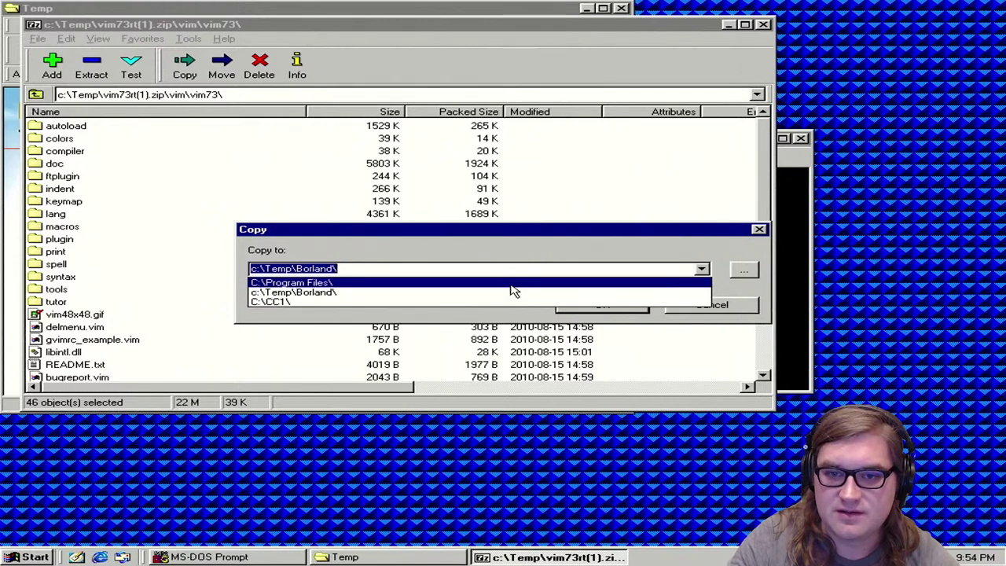
pyautogui.click(756, 275)
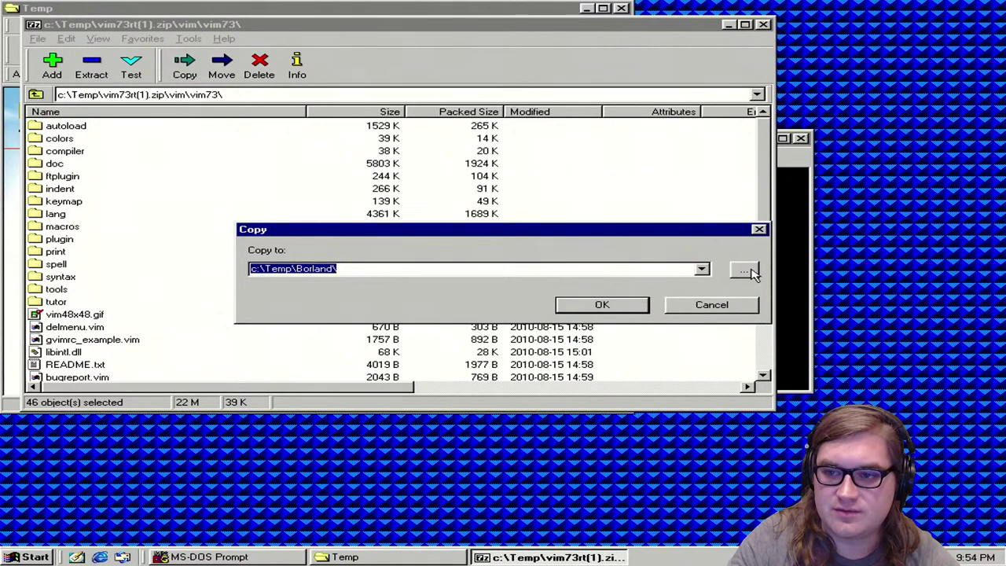
pyautogui.click(749, 269)
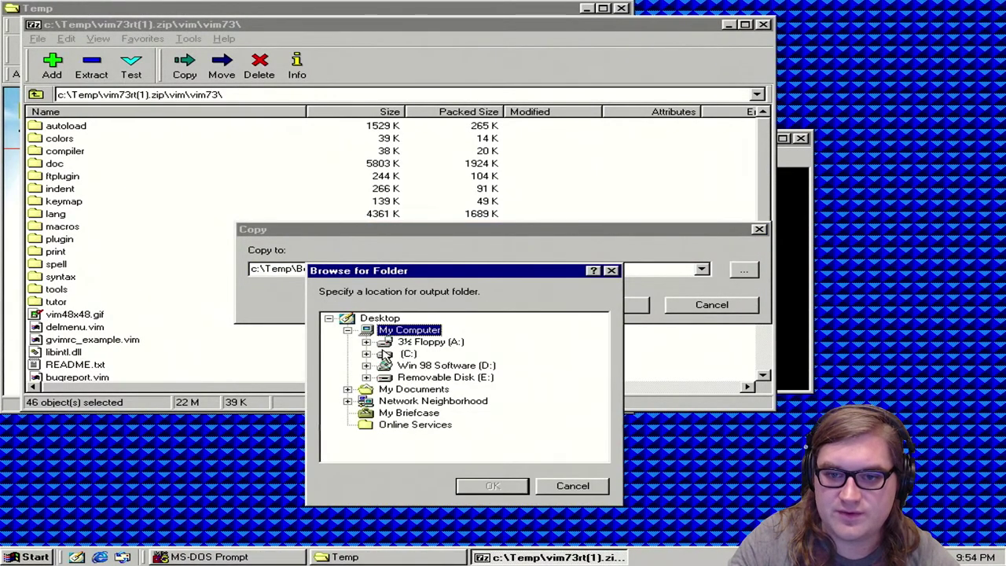
pyautogui.click(367, 353)
pyautogui.click(385, 411)
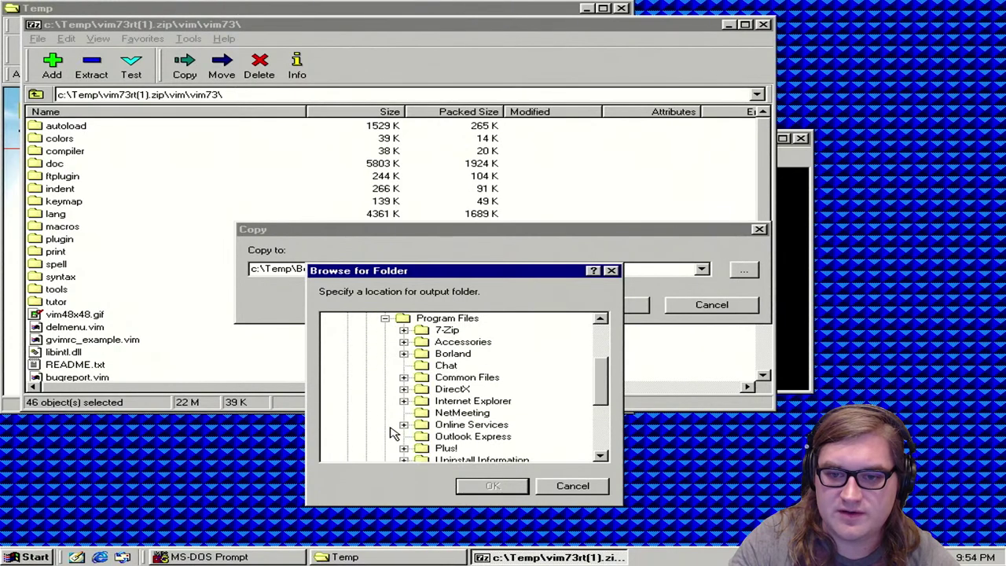
pyautogui.scroll(-4, 444, 389)
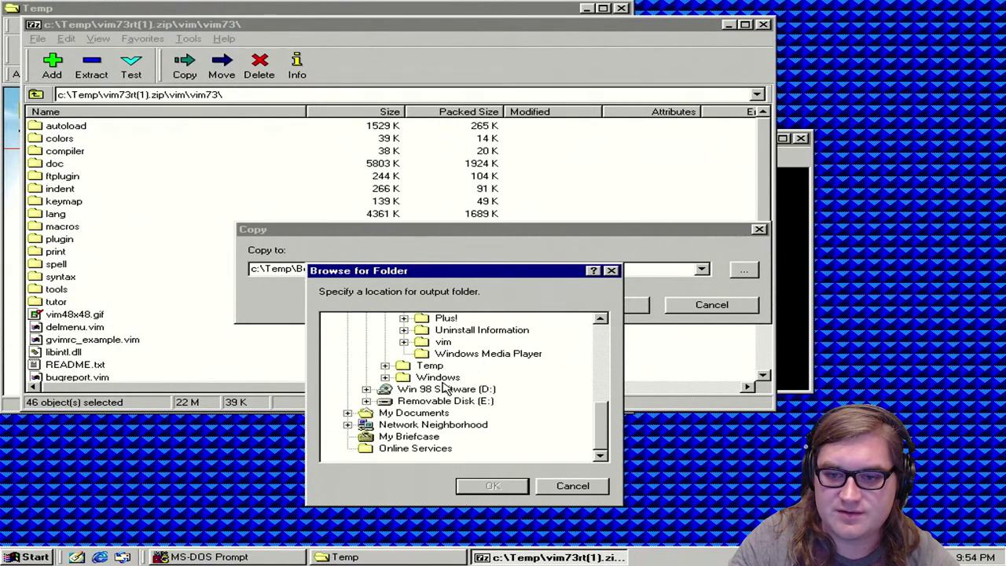
pyautogui.click(403, 342)
pyautogui.click(443, 342)
pyautogui.click(468, 353)
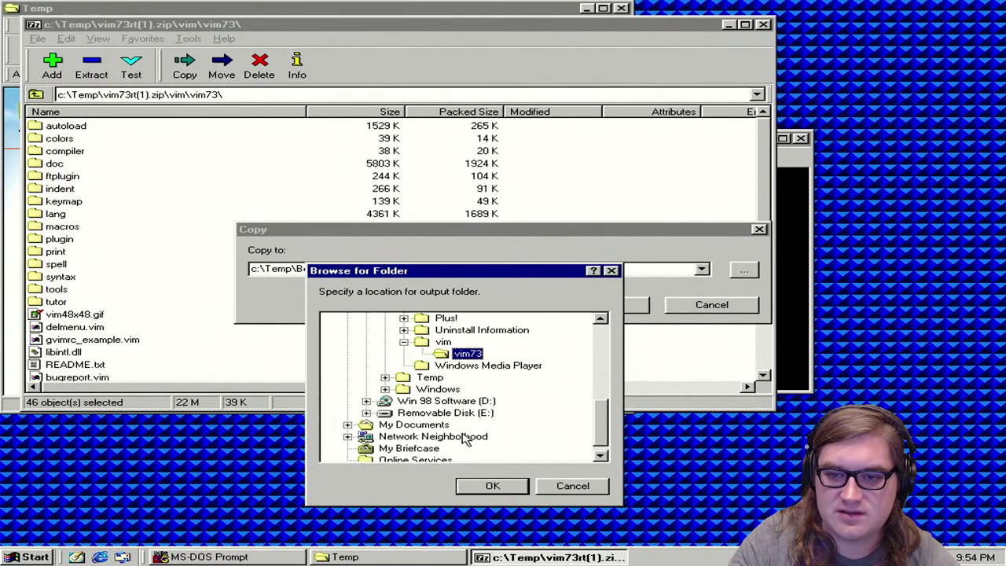
pyautogui.click(492, 486)
pyautogui.click(625, 314)
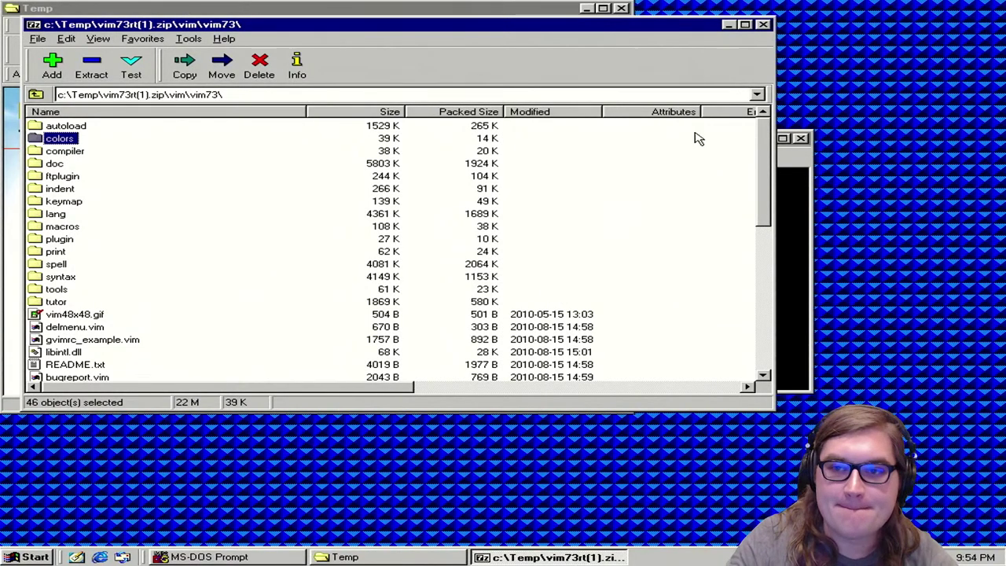
pyautogui.click(763, 25)
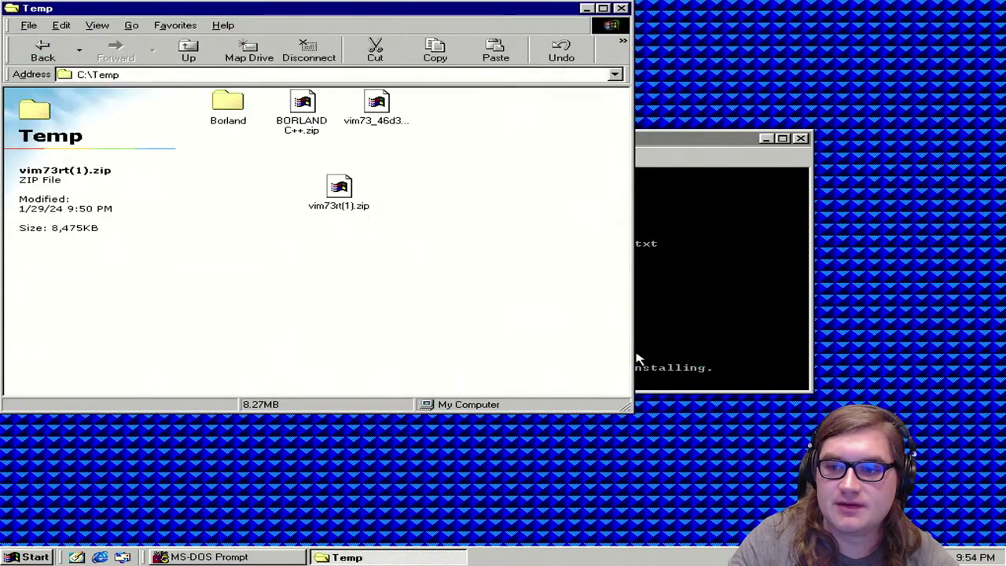
# Step: Switch to the MS-DOS Prompt, run install from the vim73 folder, and carry out the listed Vim 7.3 setup with option d
pyautogui.click(717, 295)
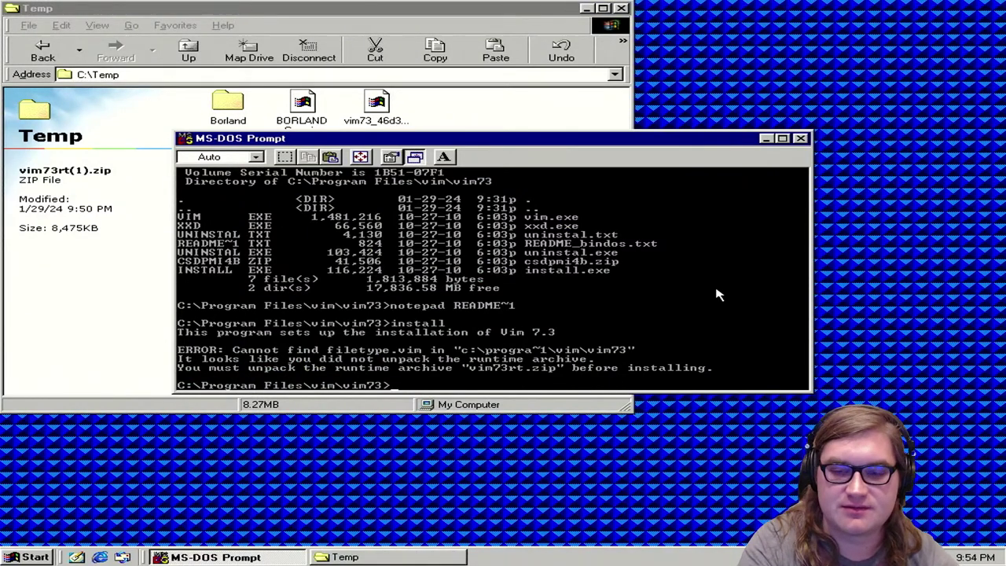
pyautogui.write('install')
pyautogui.press('Return')
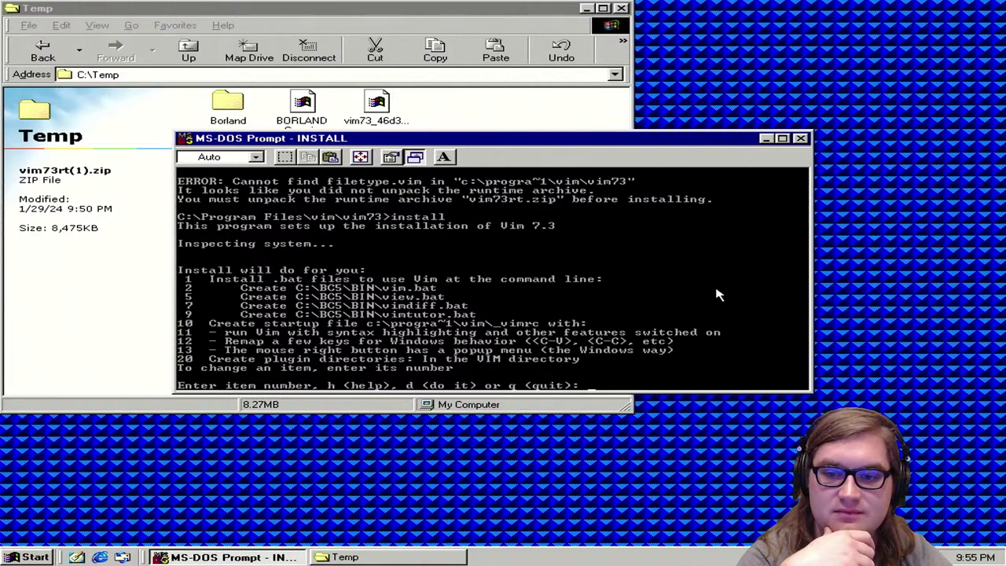
pyautogui.write('d')
pyautogui.press('Return')
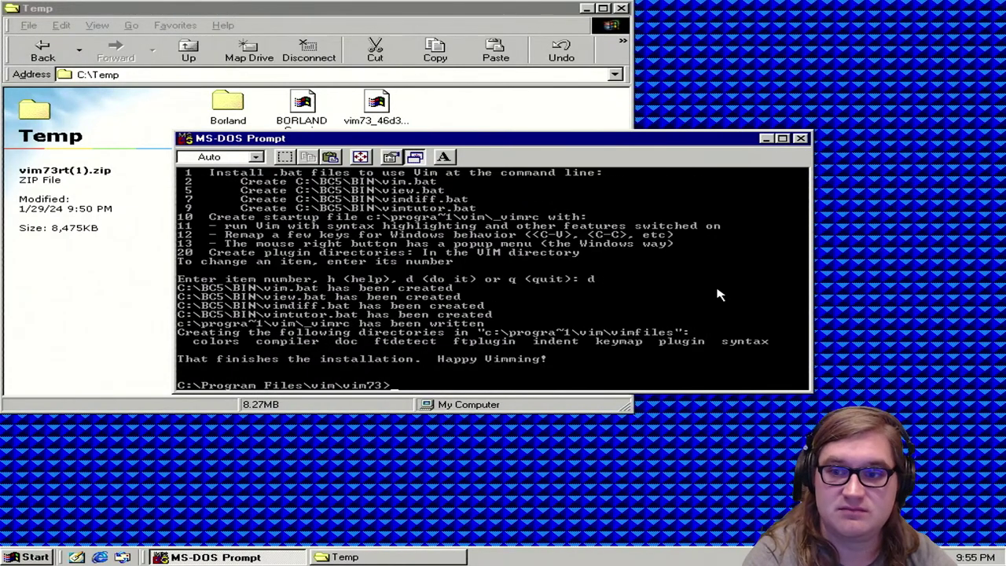